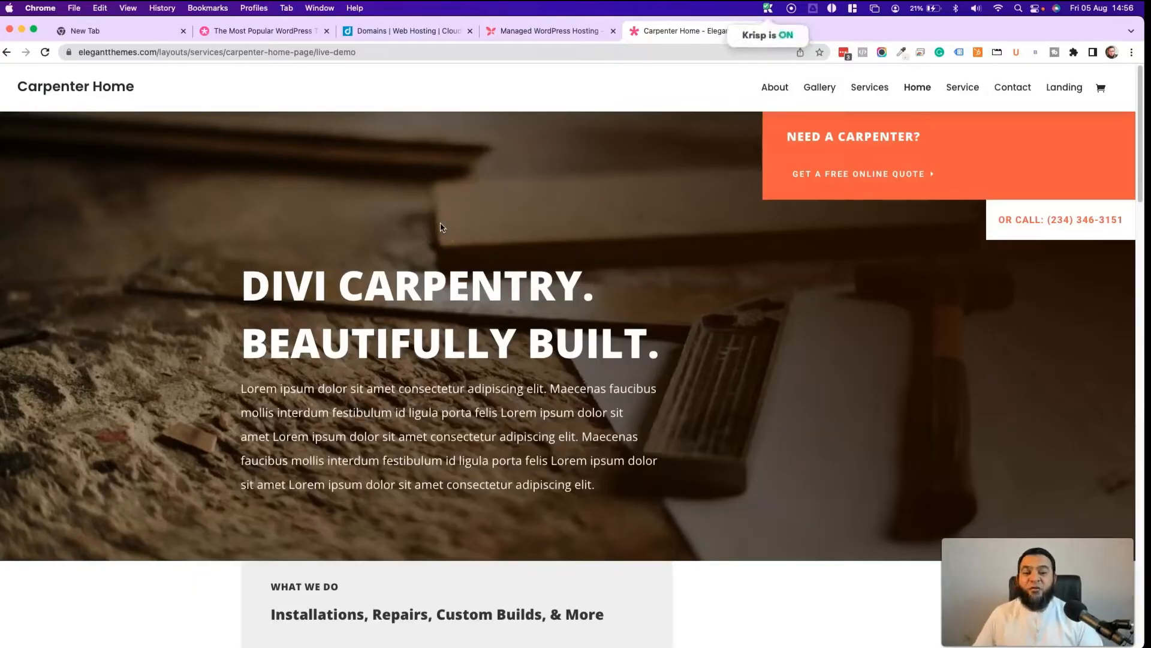
- Scroll through the Carpenter demo, then browse the Carpenter About page
scroll(656, 339, "down", 15)
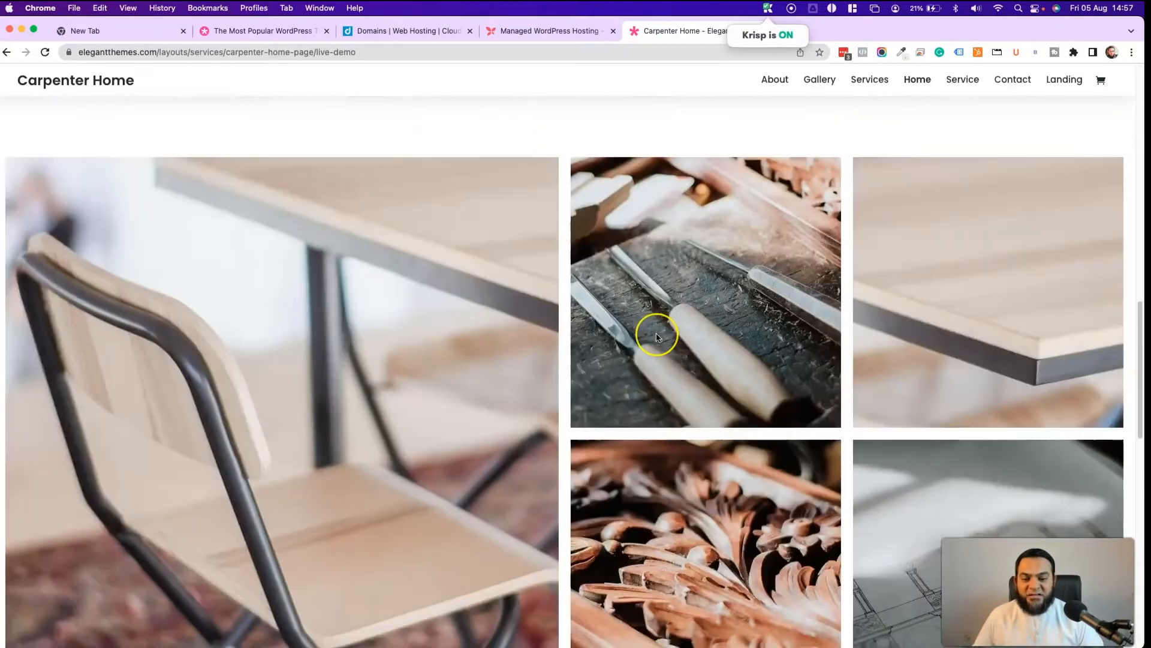
scroll(656, 337, "down", 5)
scroll(656, 336, "up", 20)
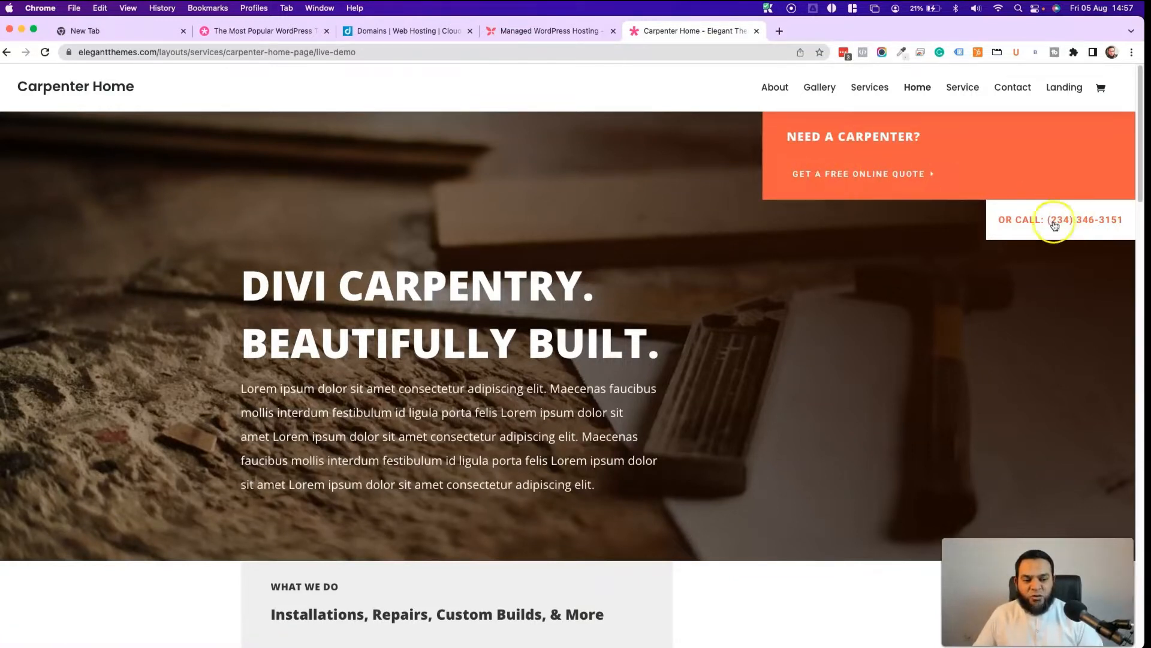
scroll(229, 298, "down", 1)
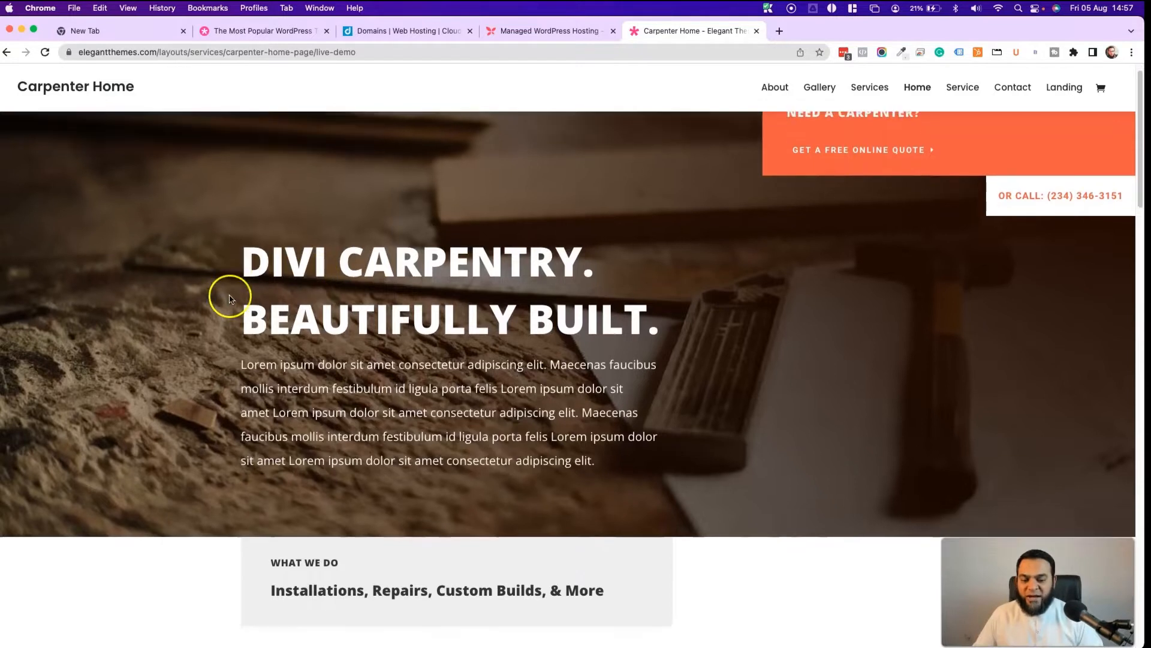
scroll(229, 298, "down", 8)
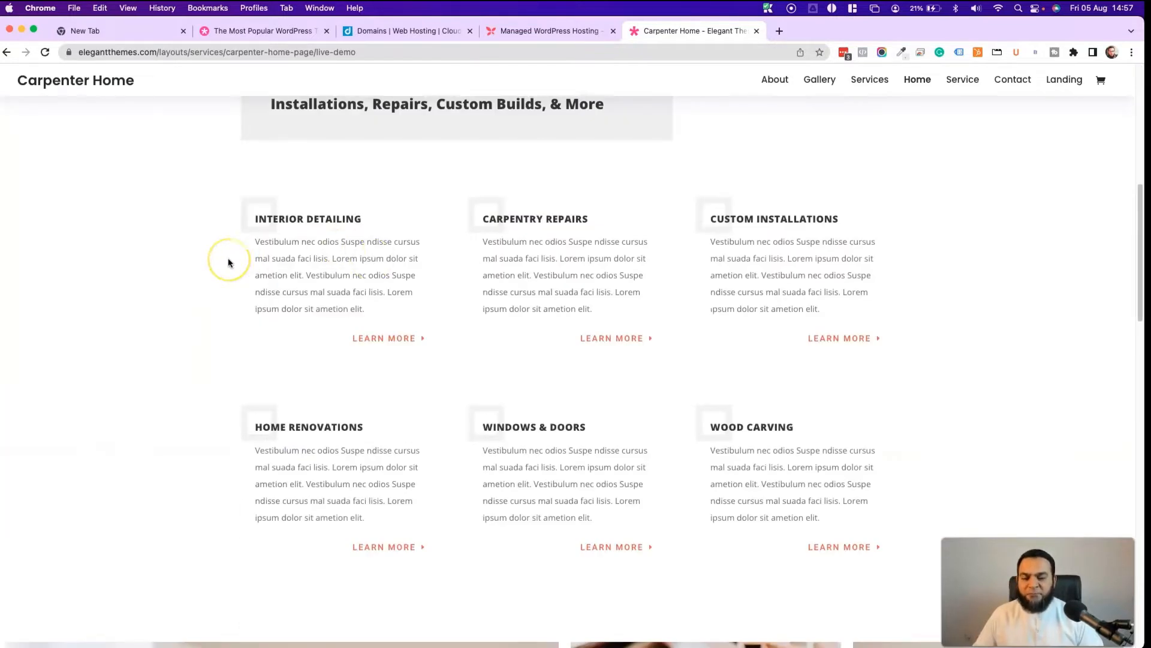
scroll(123, 306, "down", 1)
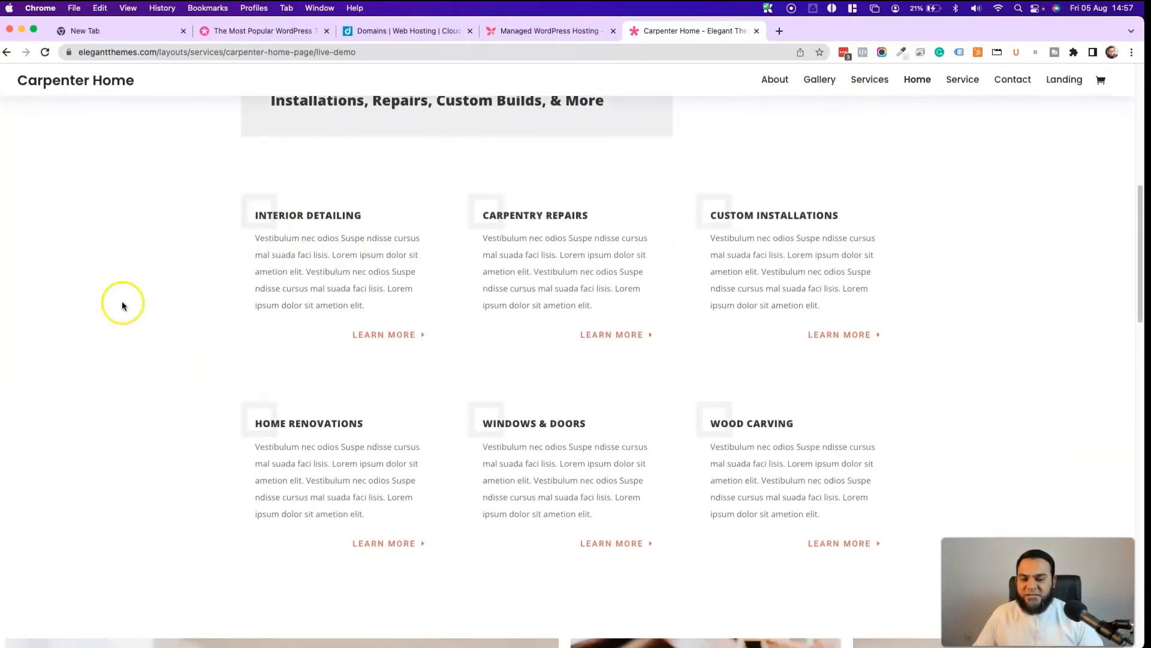
scroll(122, 305, "down", 13)
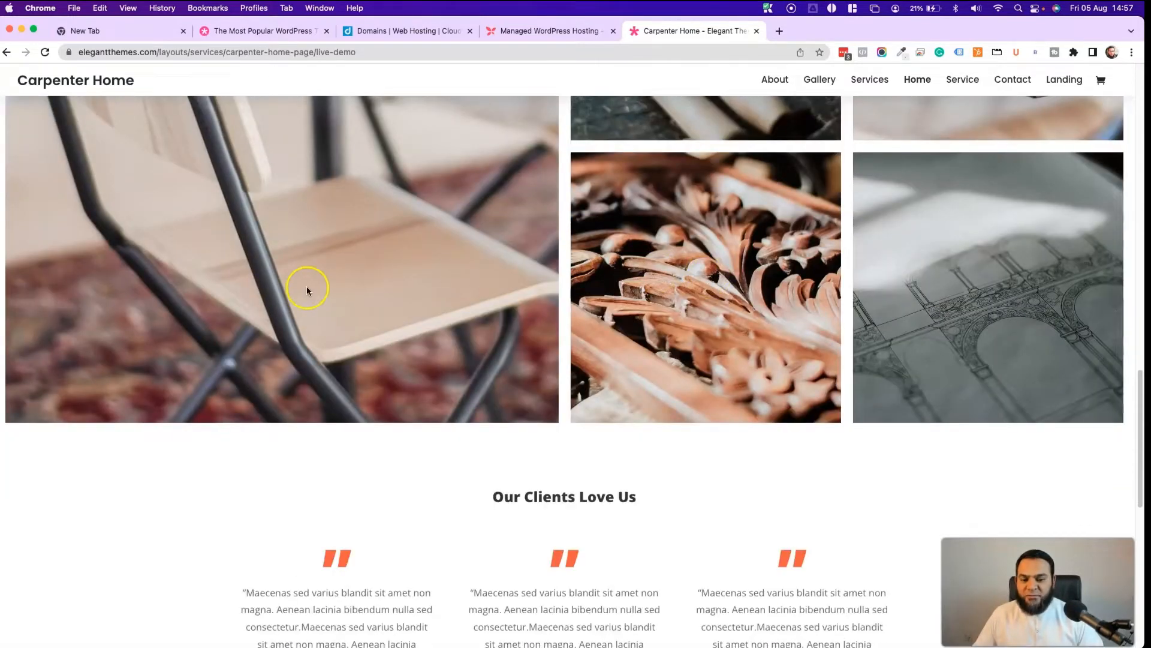
scroll(307, 291, "down", 4)
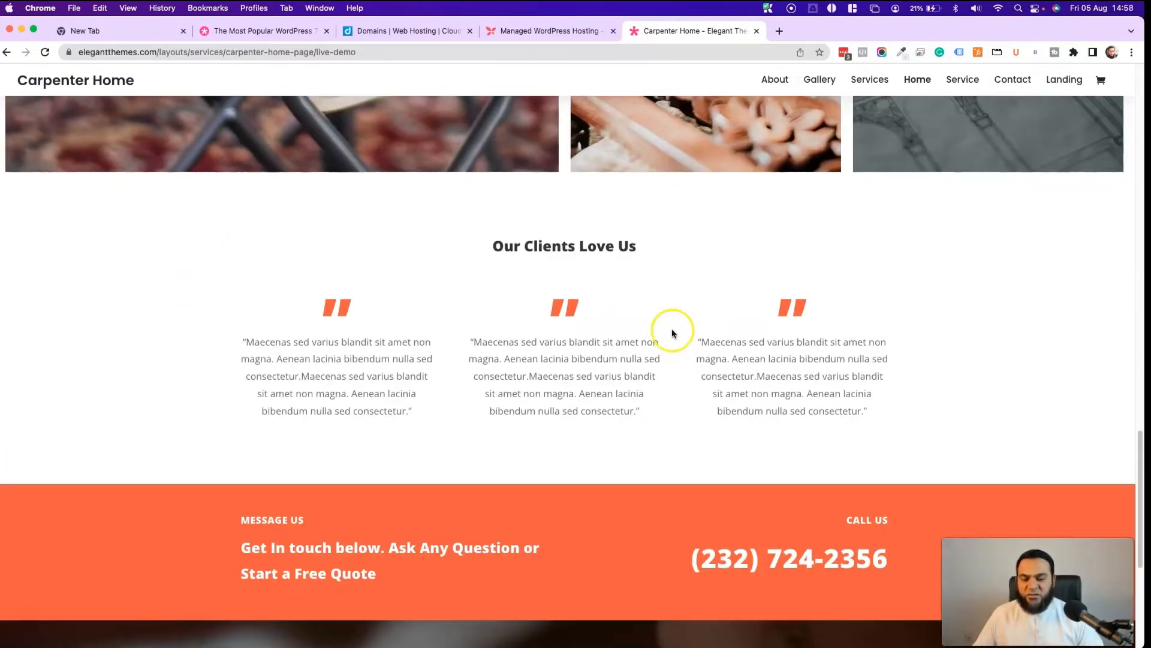
scroll(252, 249, "down", 5)
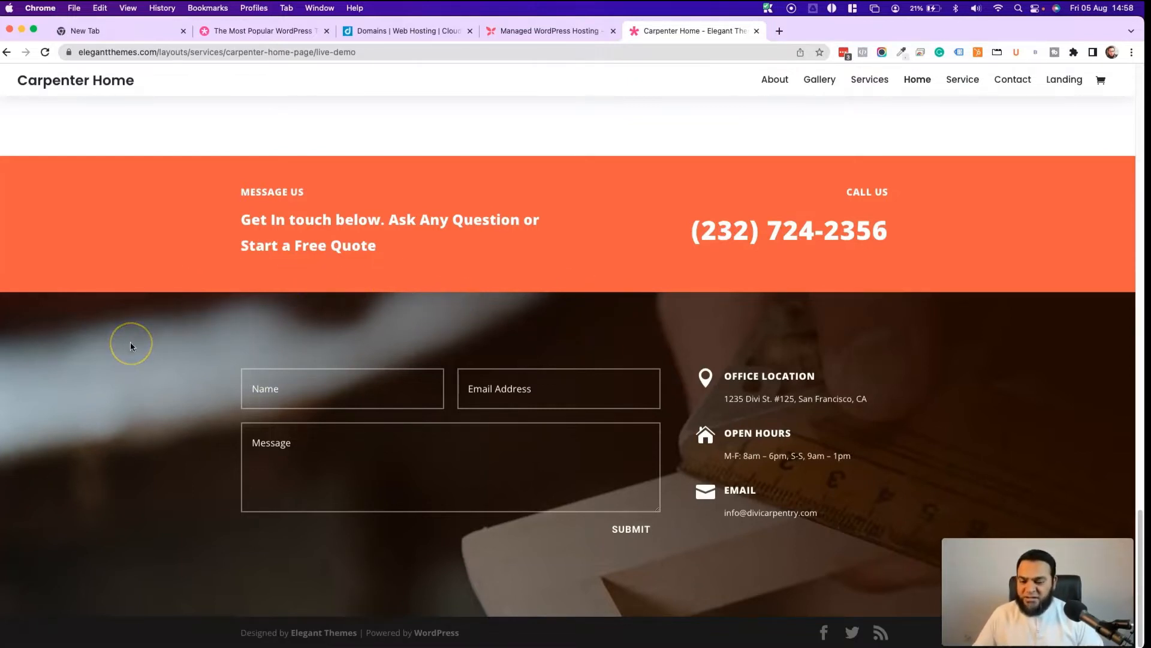
scroll(132, 346, "up", 1)
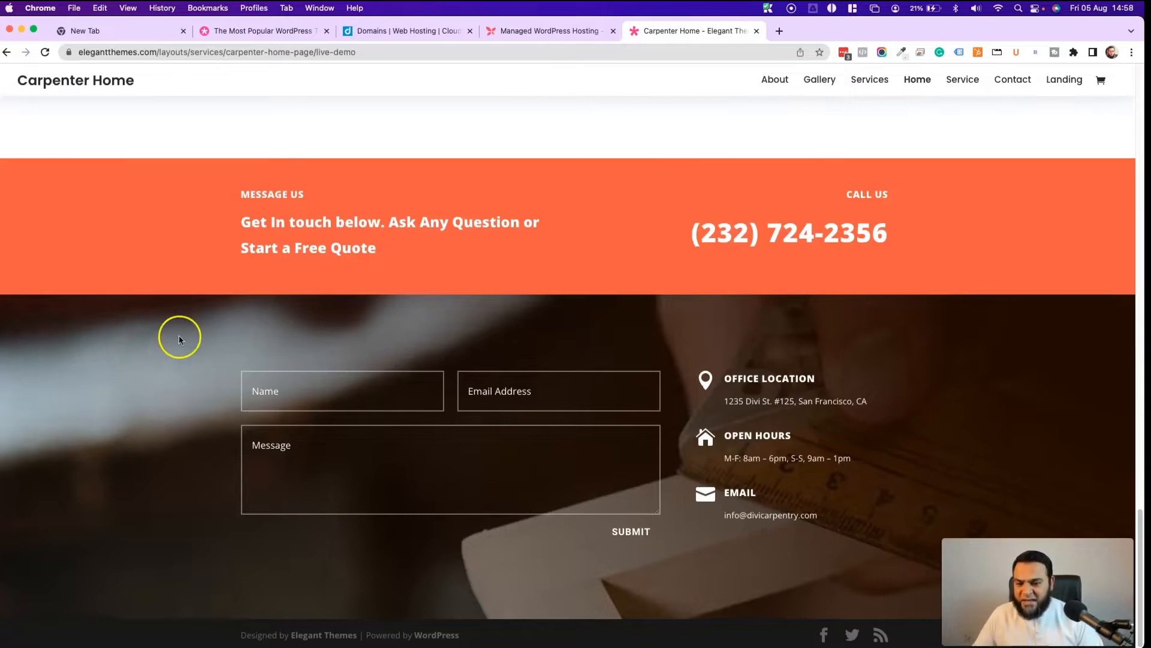
scroll(172, 330, "down", 1)
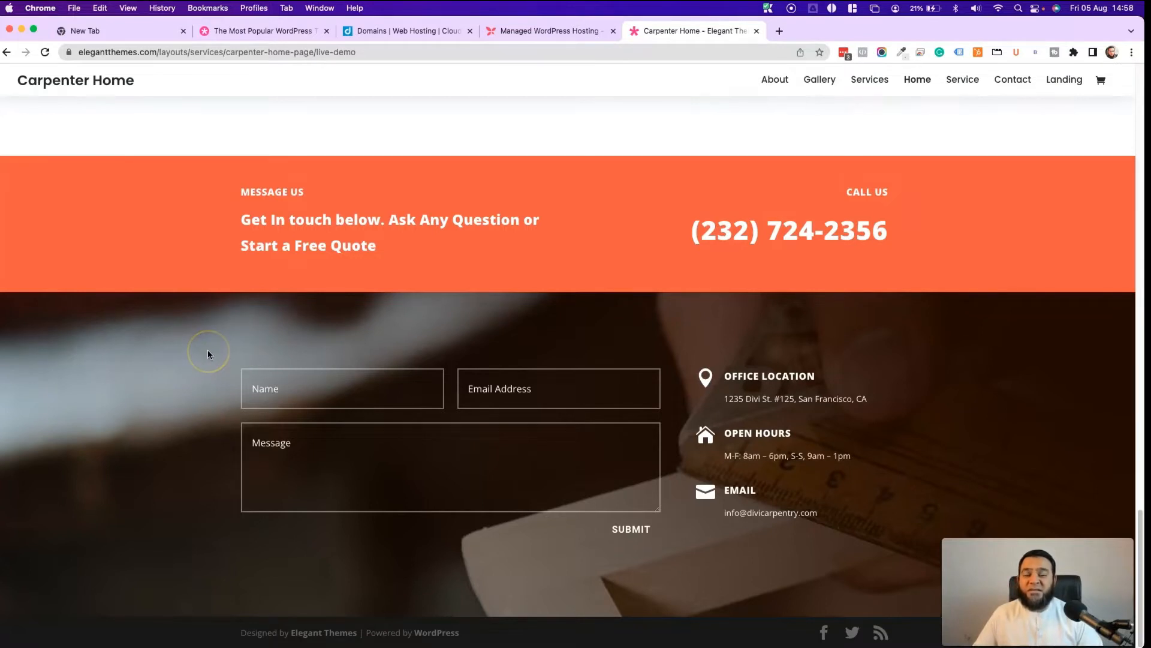
scroll(675, 285, "up", 20)
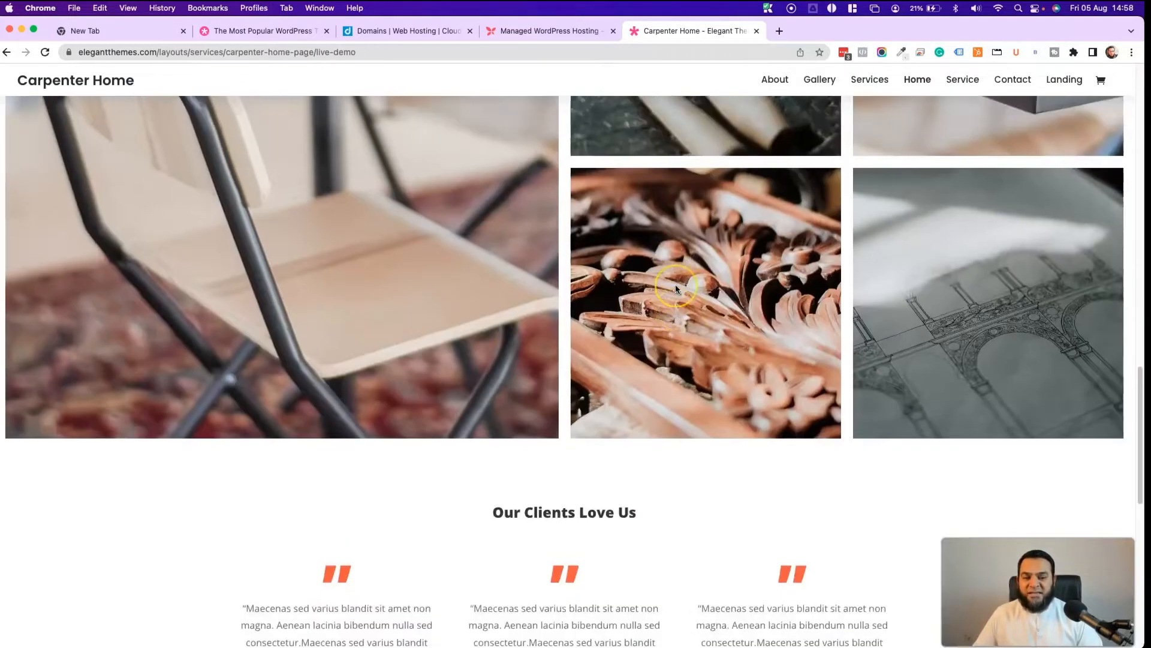
scroll(676, 288, "down", 20)
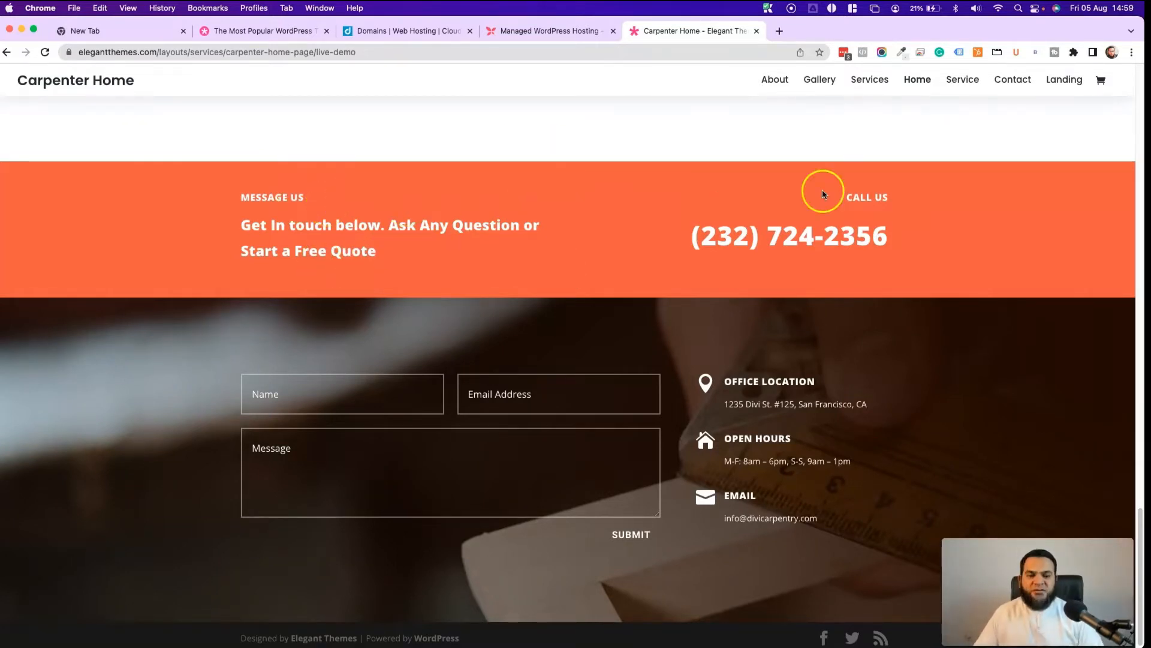
left_click(779, 80)
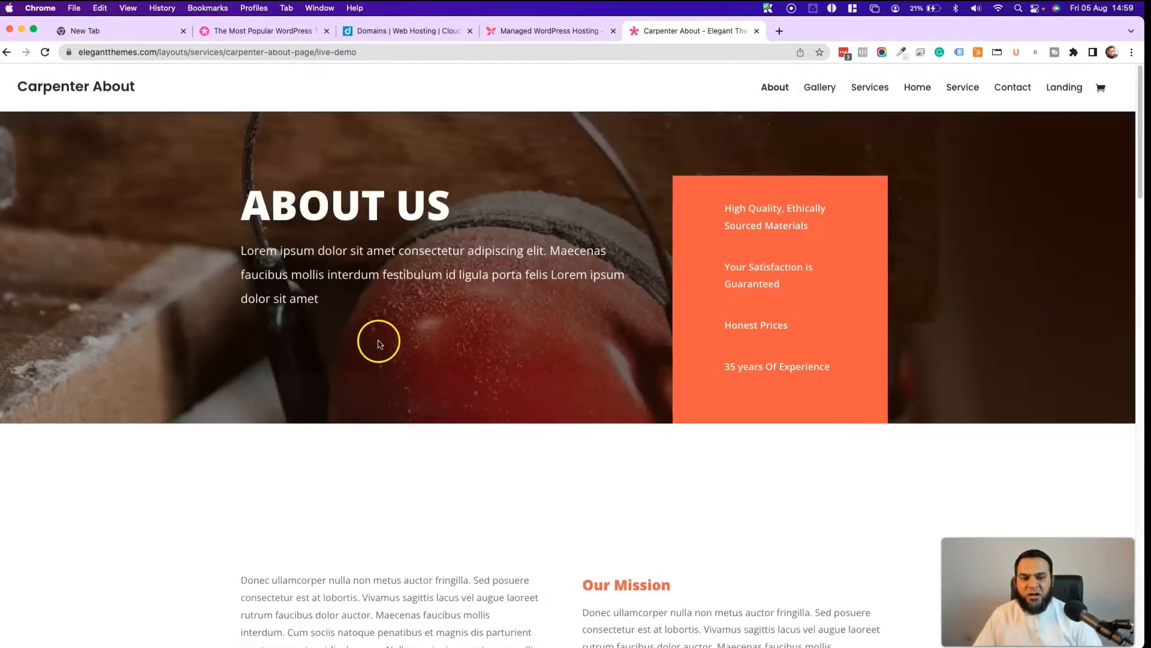
scroll(378, 340, "down", 7)
scroll(379, 343, "down", 12)
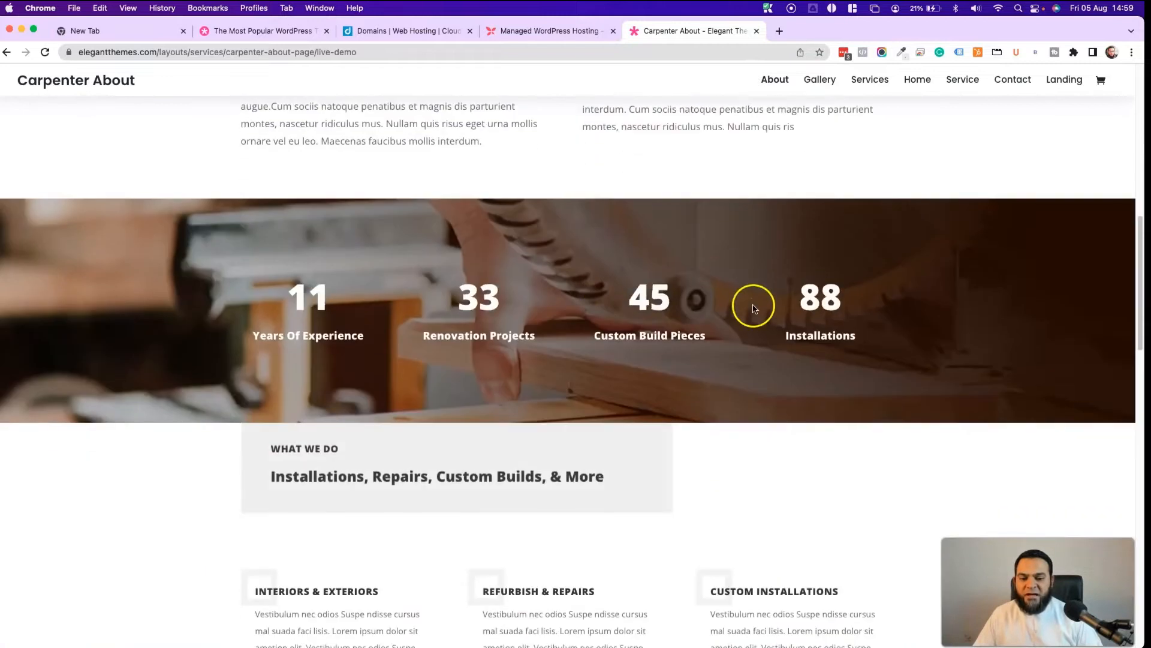
scroll(96, 311, "down", 15)
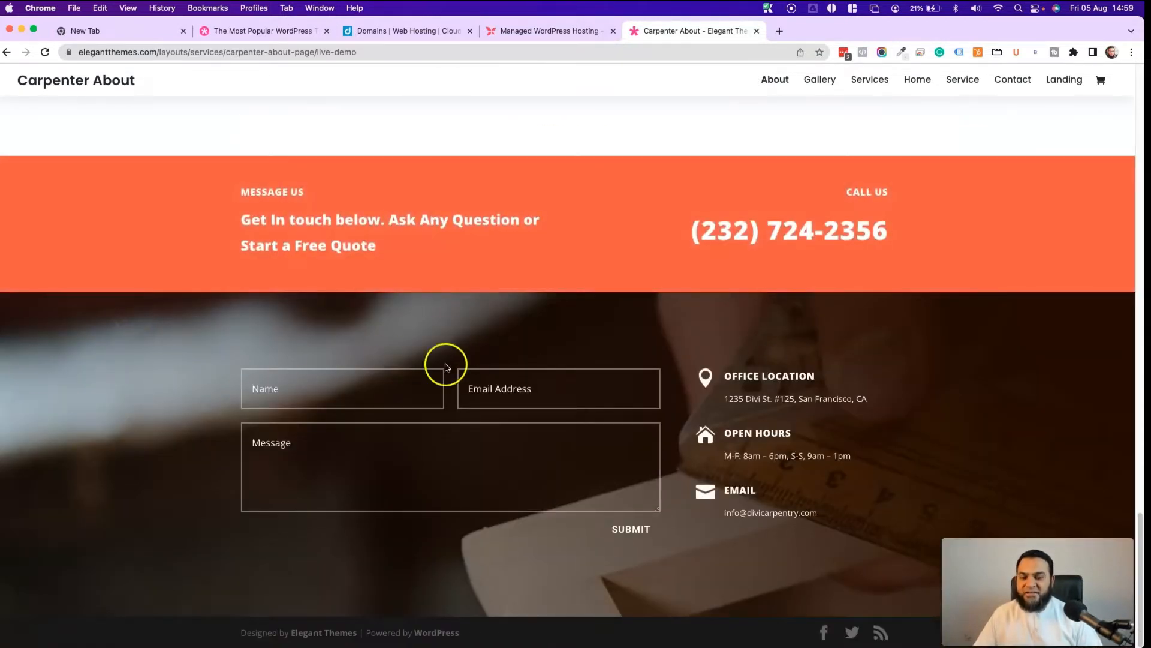
- Browse the Carpenter Services and Gallery demo pages
left_click(871, 79)
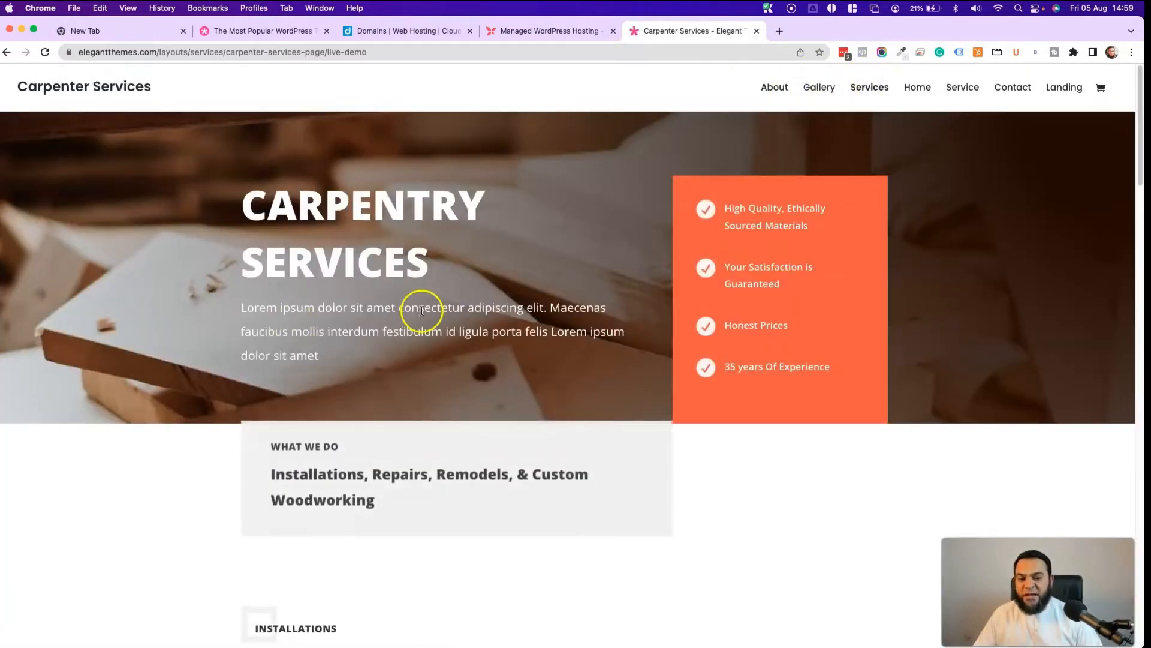
scroll(419, 311, "down", 9)
scroll(420, 311, "down", 20)
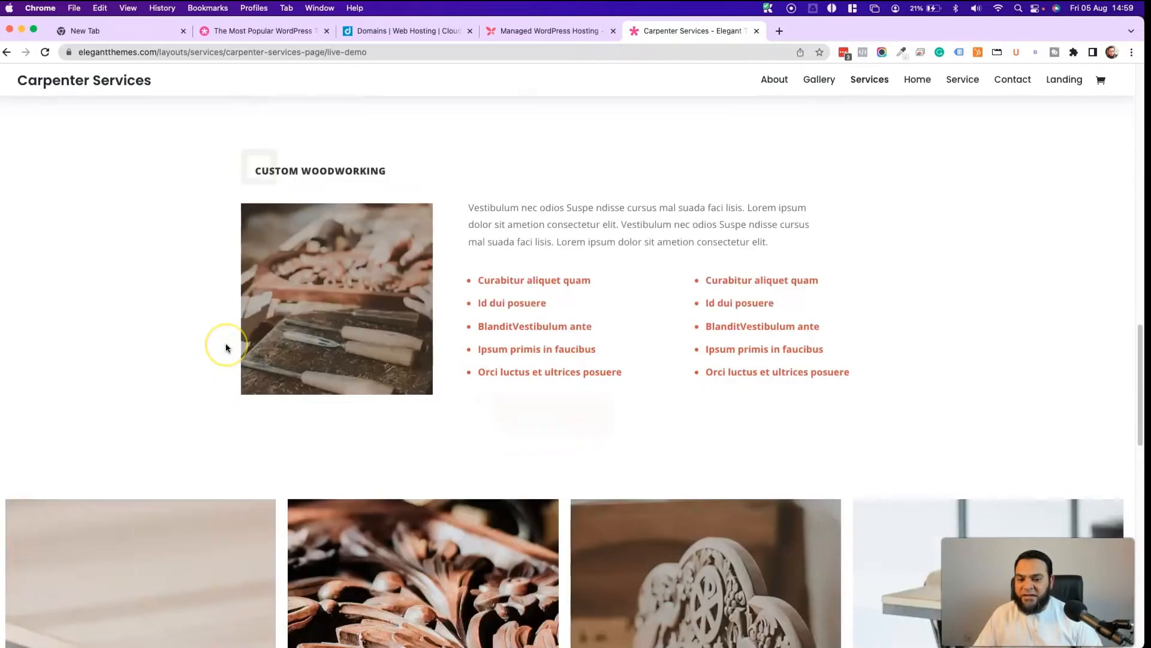
scroll(382, 371, "down", 10)
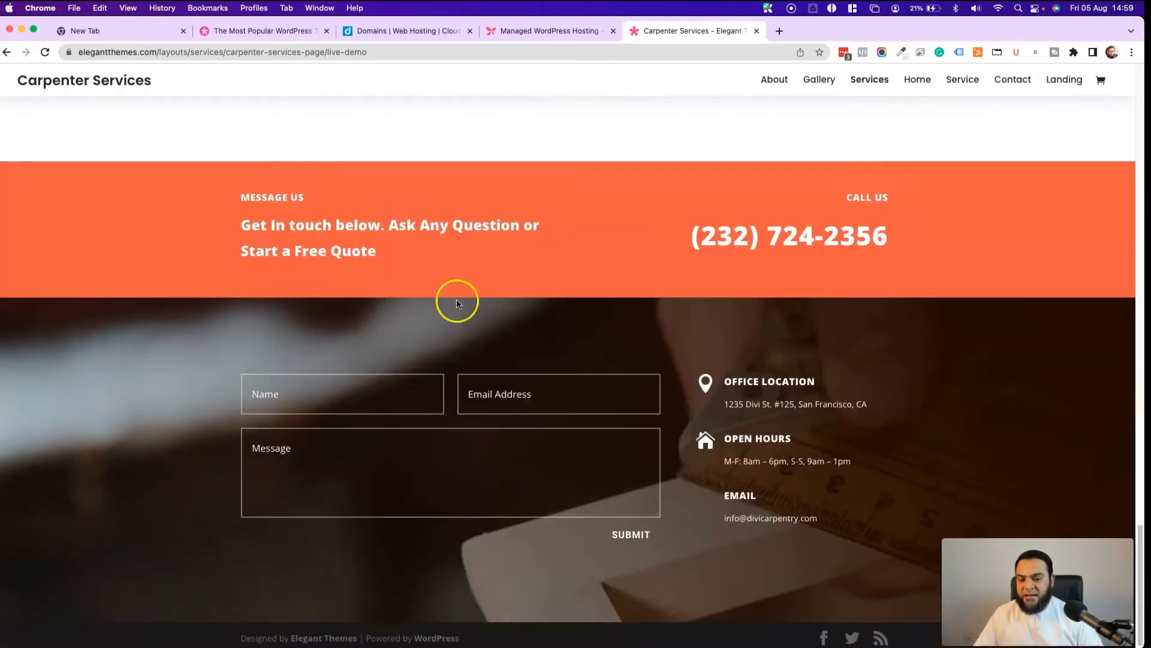
left_click(819, 79)
scroll(153, 338, "down", 8)
scroll(154, 338, "down", 15)
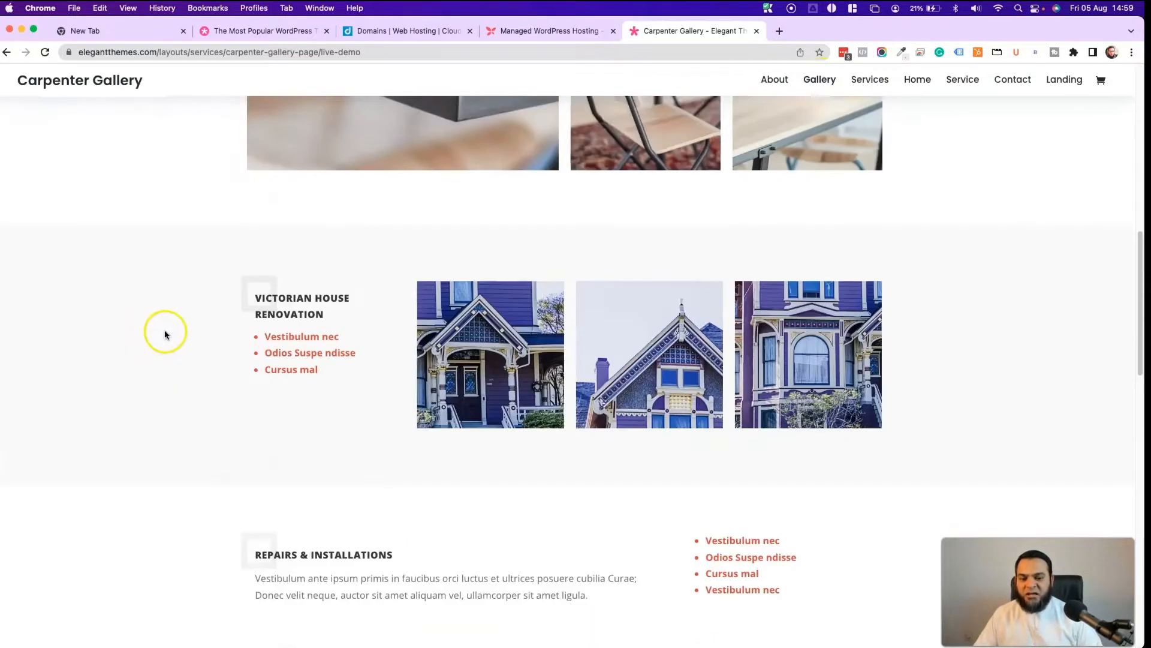
scroll(303, 303, "down", 7)
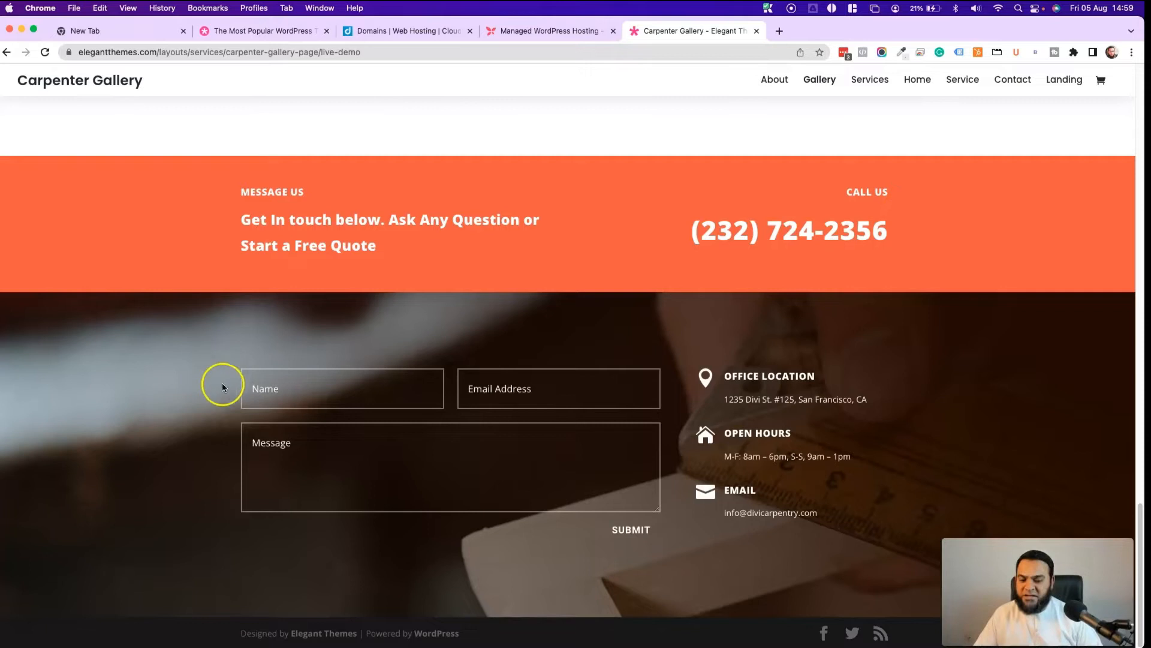
- Look over the Carpenter Contact page, then switch to the domains.co.za site
left_click(1027, 84)
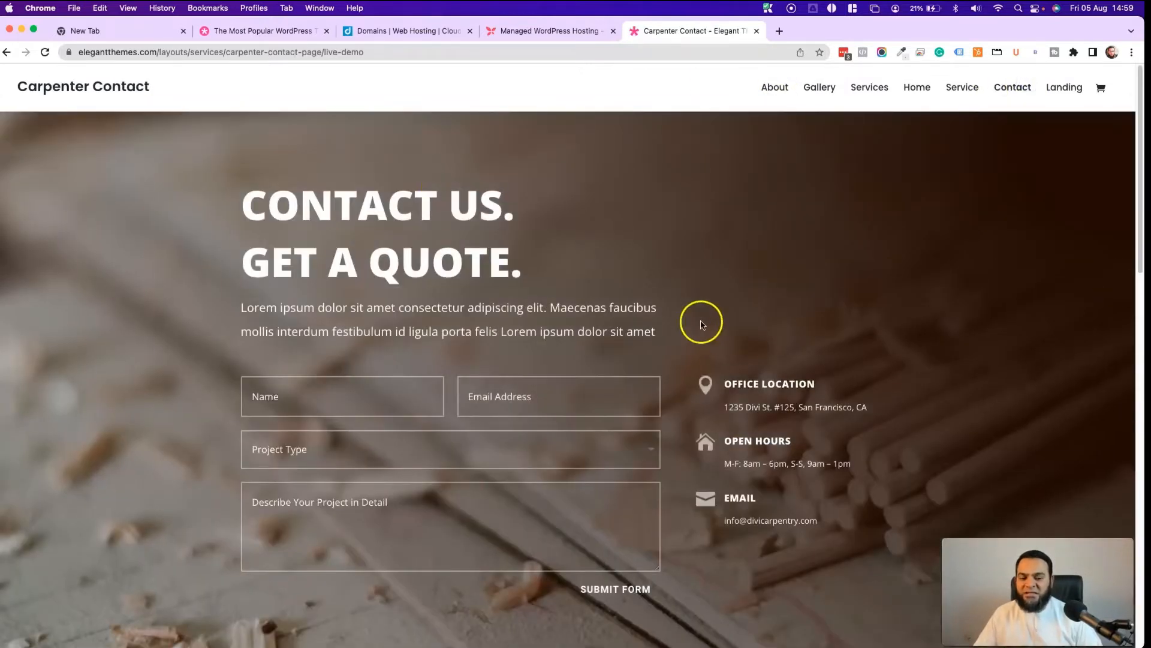
scroll(257, 290, "down", 9)
scroll(176, 341, "up", 2)
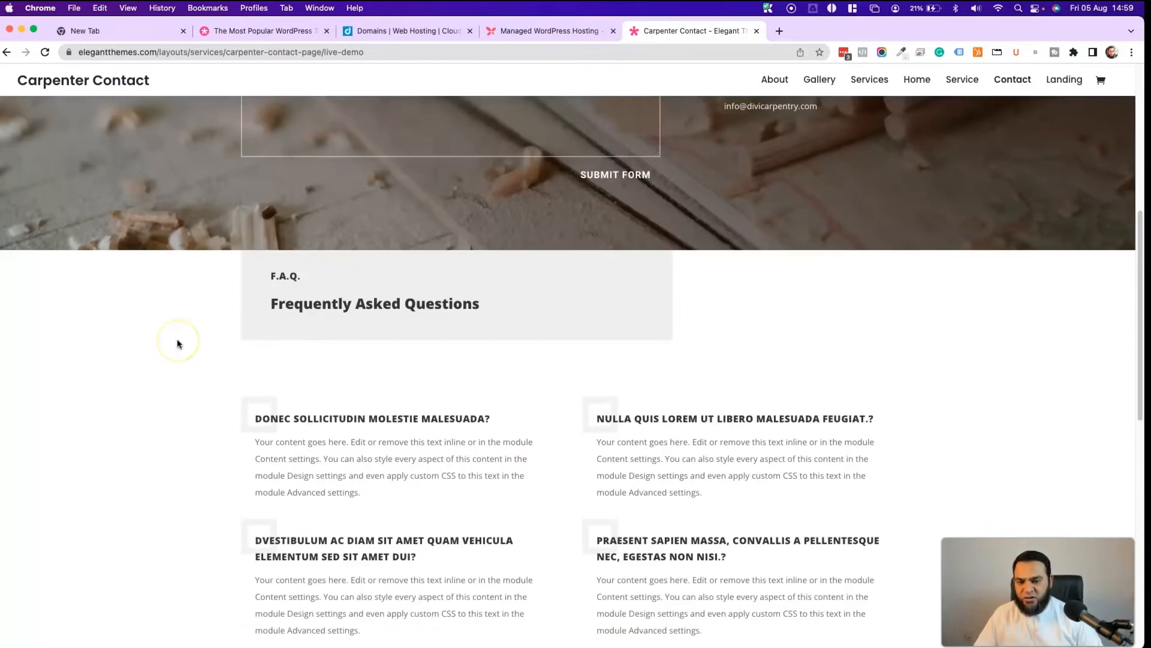
scroll(178, 344, "down", 10)
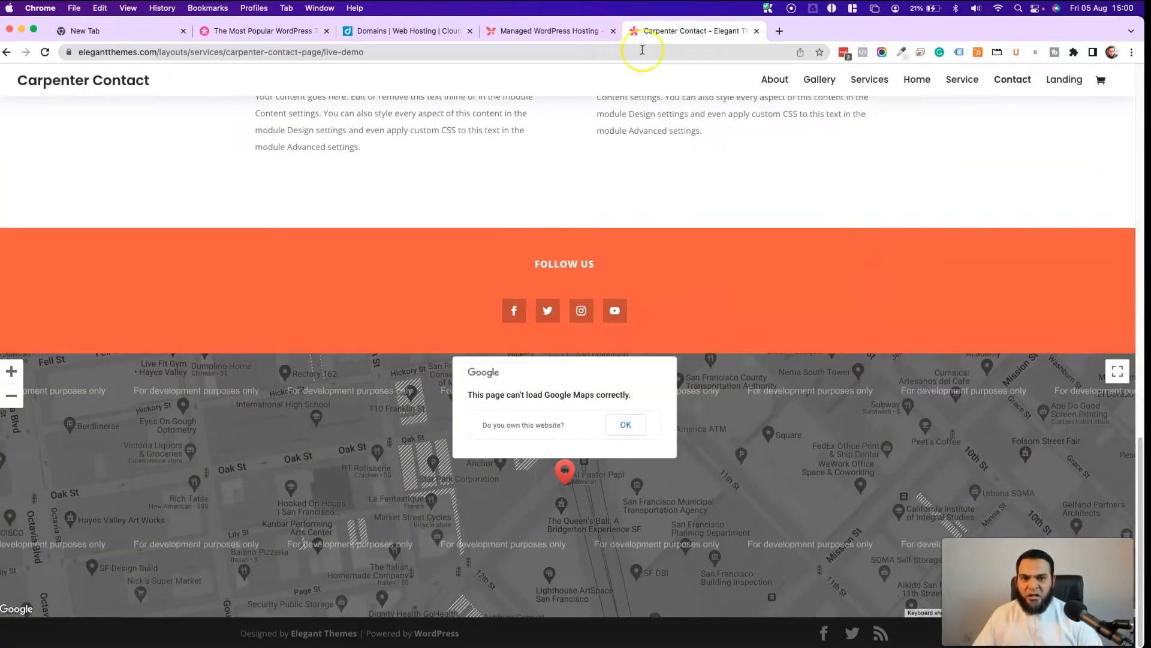
left_click(396, 34)
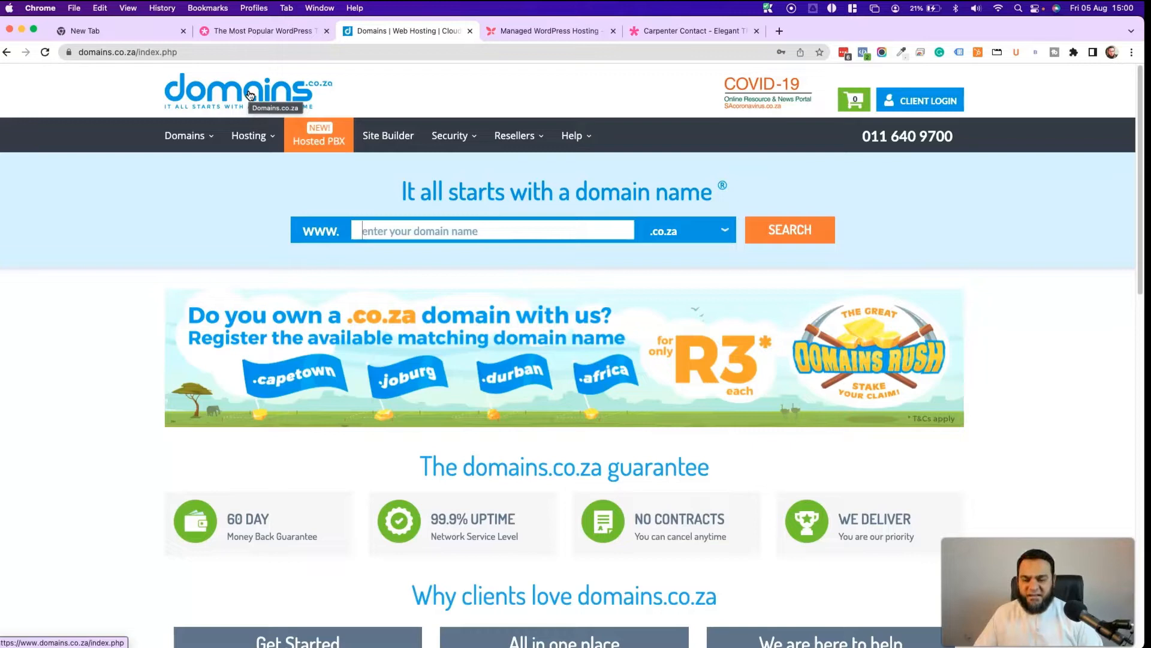
key("ctrl+Tab")
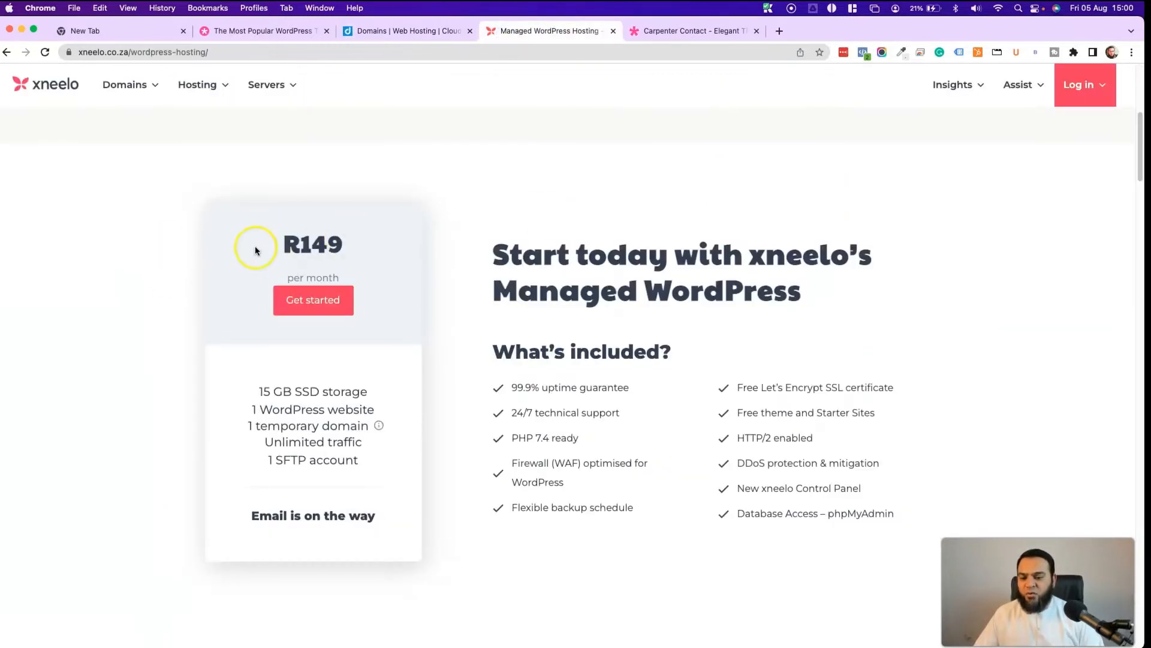
left_click_drag(278, 244, 390, 252)
left_click(177, 285)
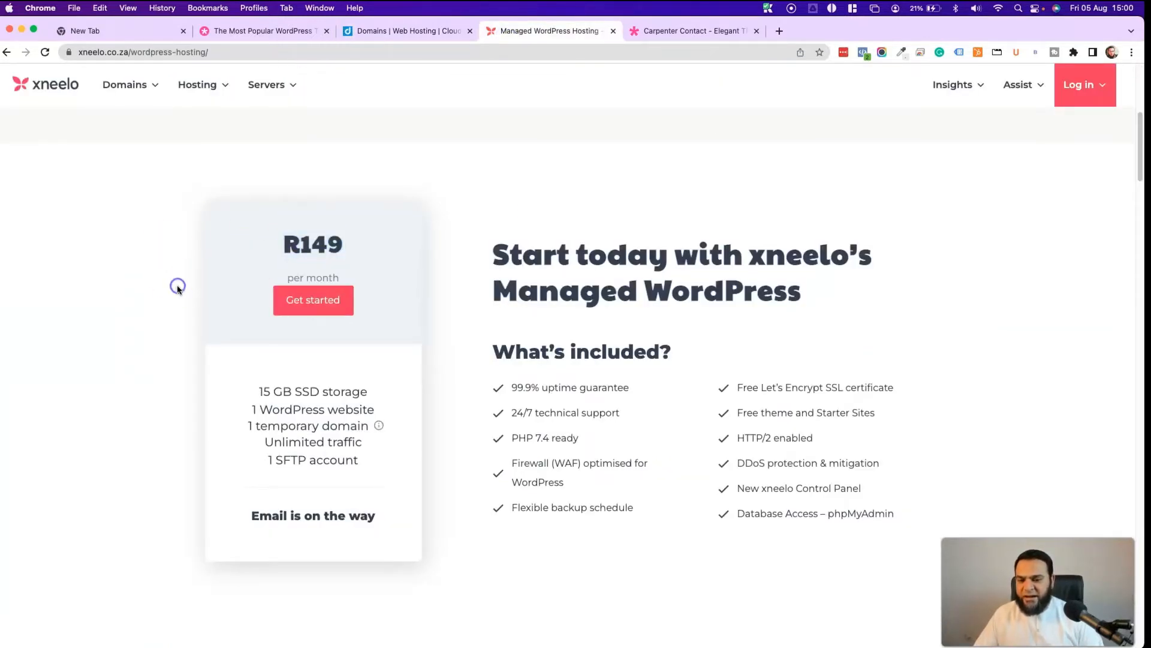
left_click(383, 38)
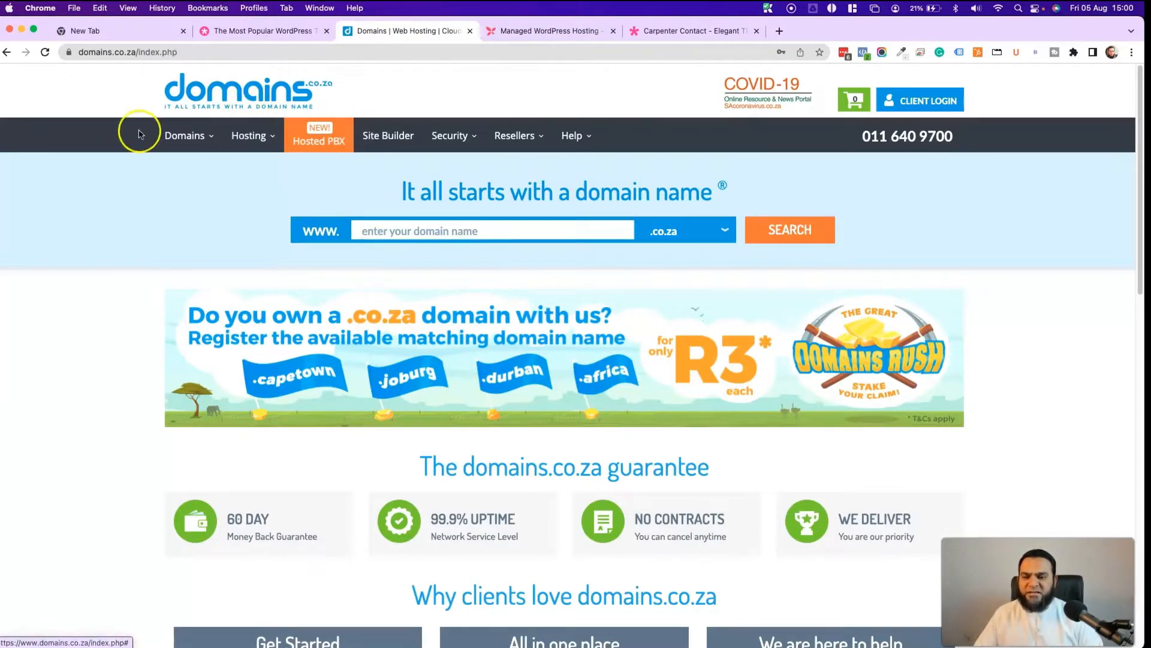
- Go to WordPress Hosting and scroll to the Basic, Starter, Advanced and Expert packages
left_click(255, 145)
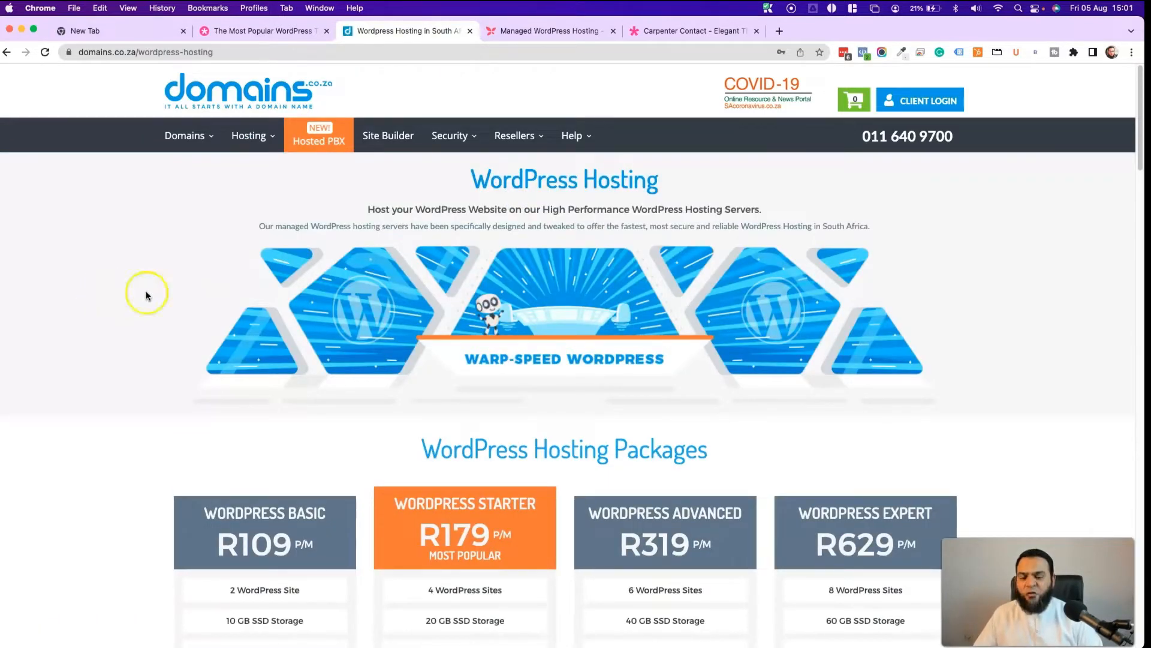
scroll(145, 296, "down", 3)
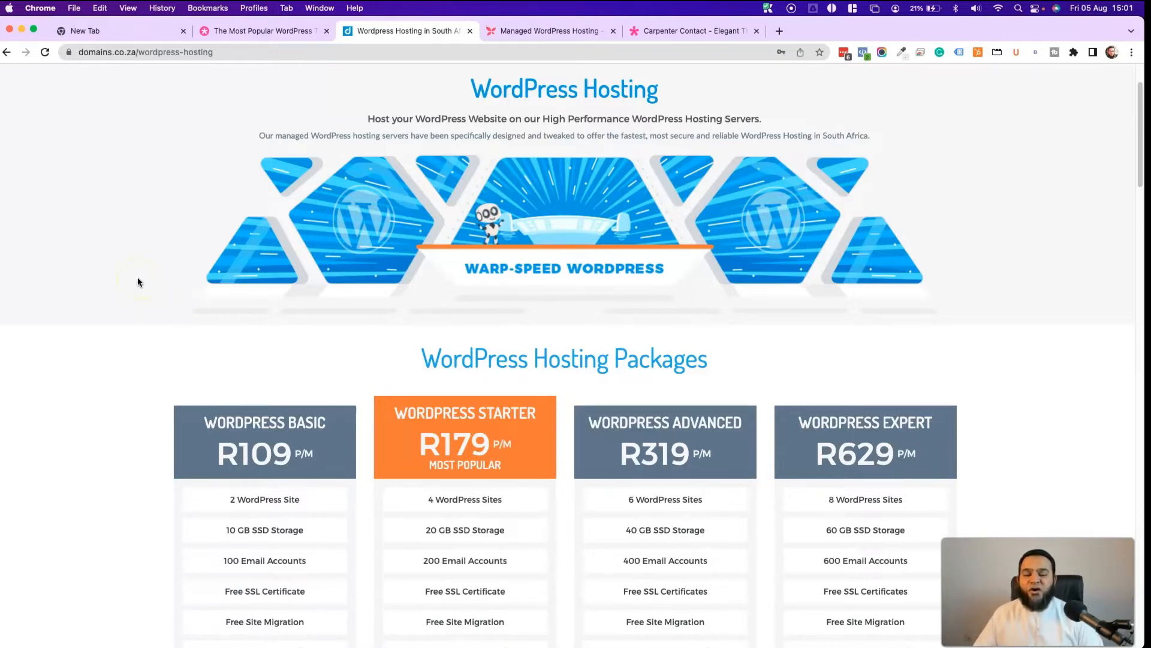
scroll(138, 282, "down", 5)
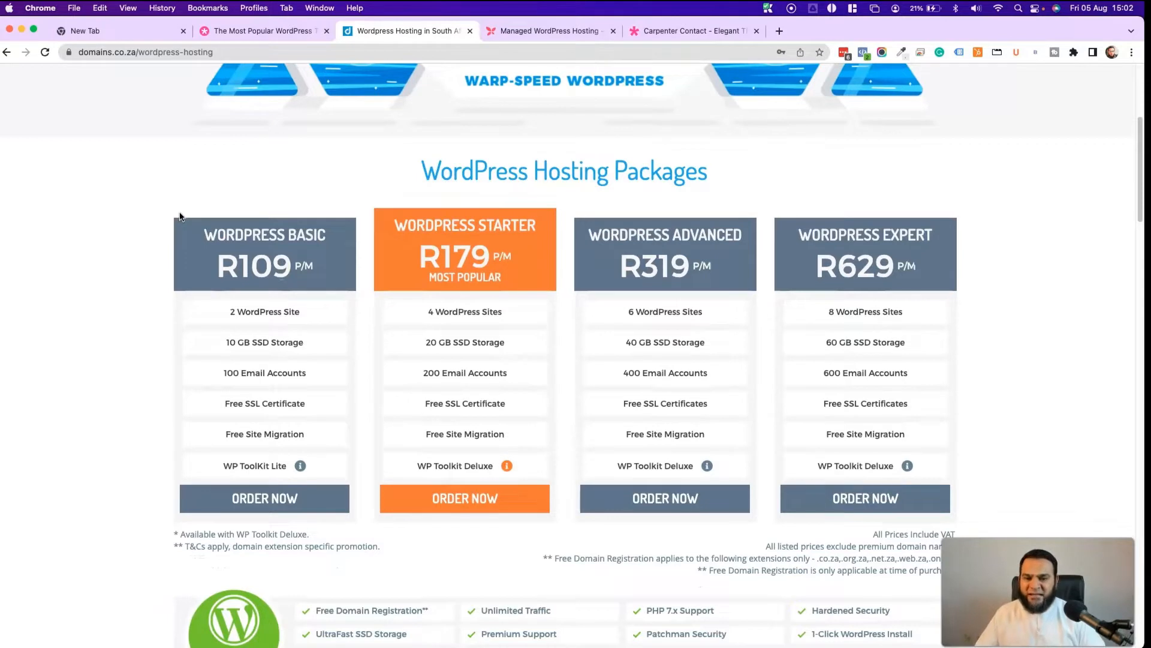
- Order the WordPress Basic package and enter test12345 as a new domain to register
left_click(258, 497)
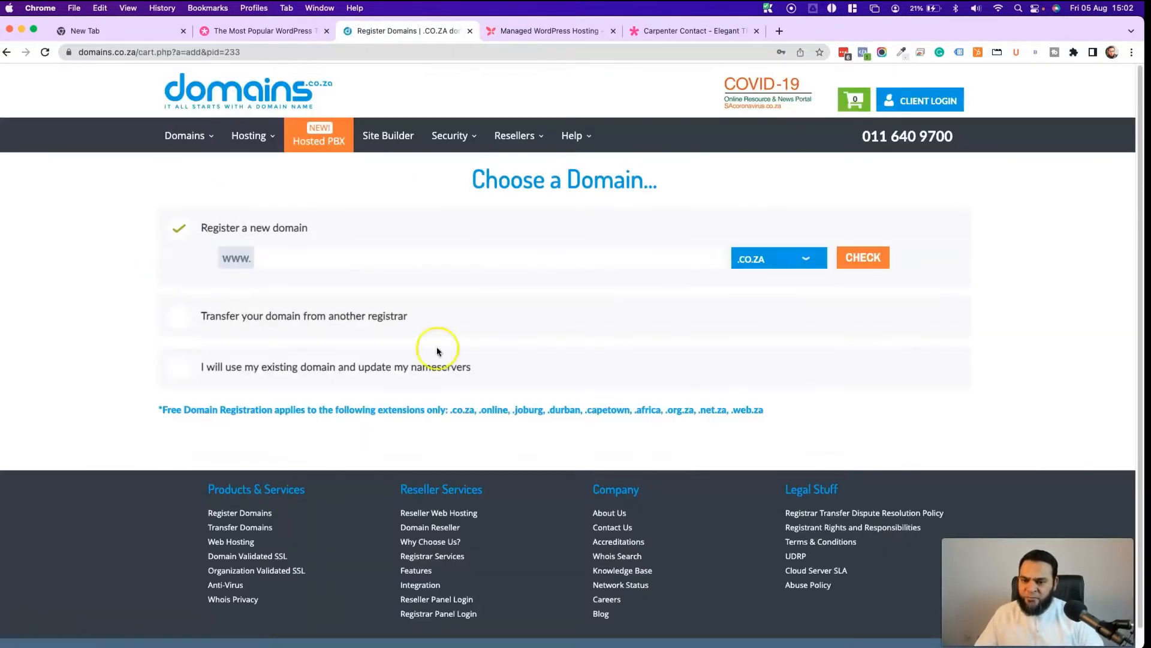
left_click(236, 256)
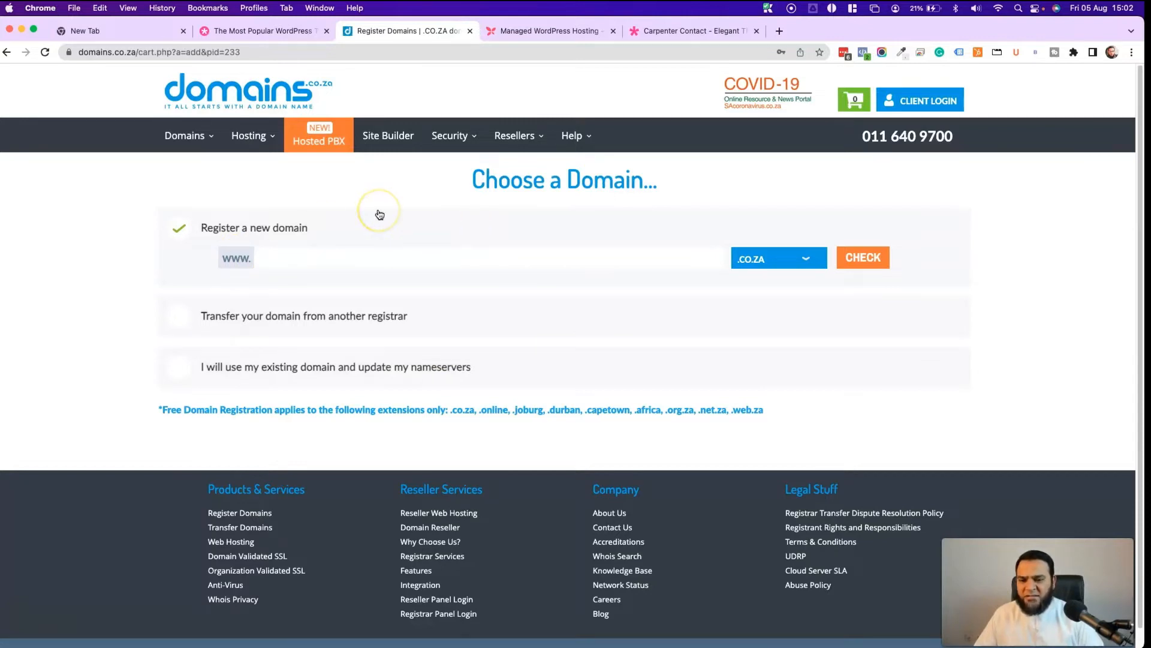
left_click(312, 232)
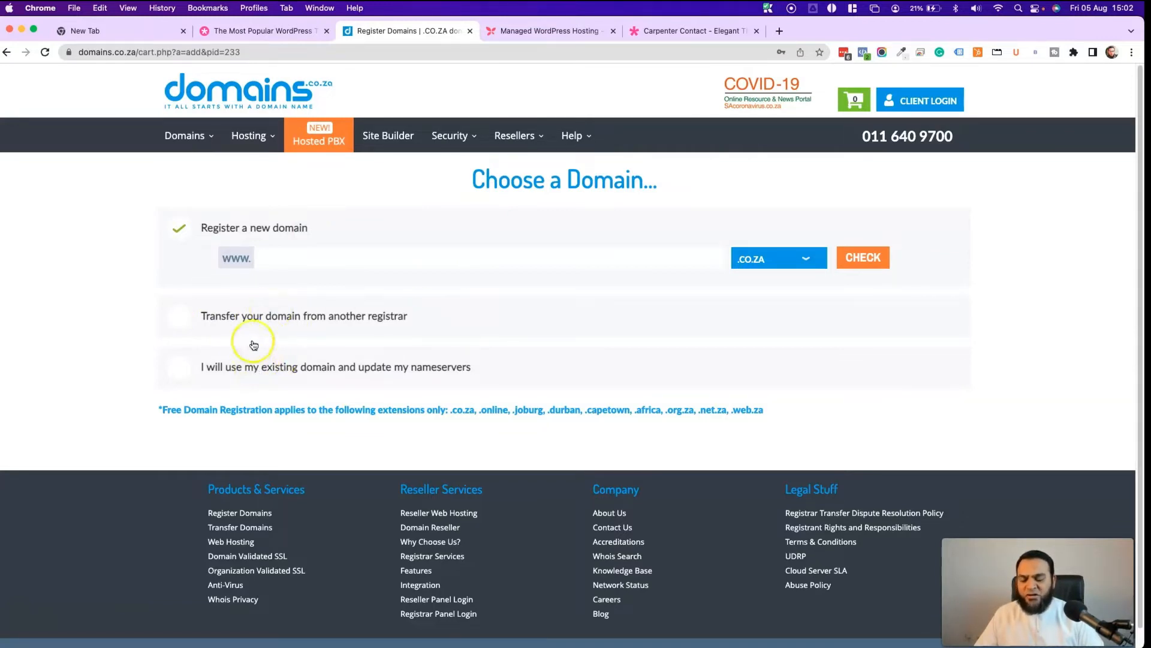
left_click(308, 255)
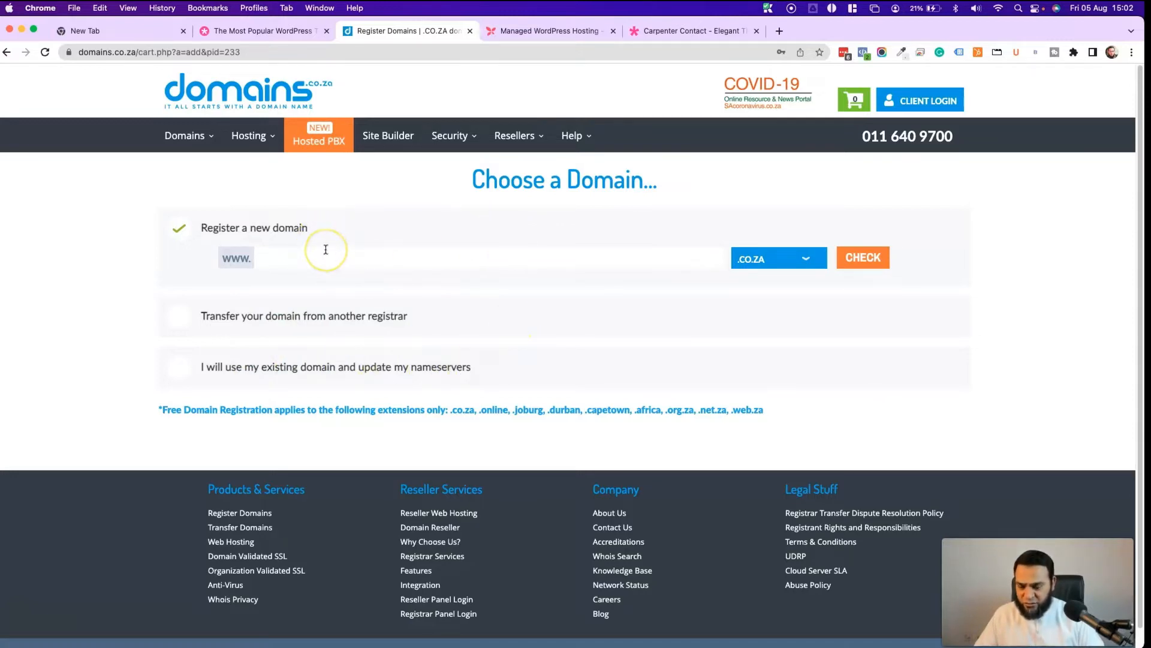
left_click(303, 261)
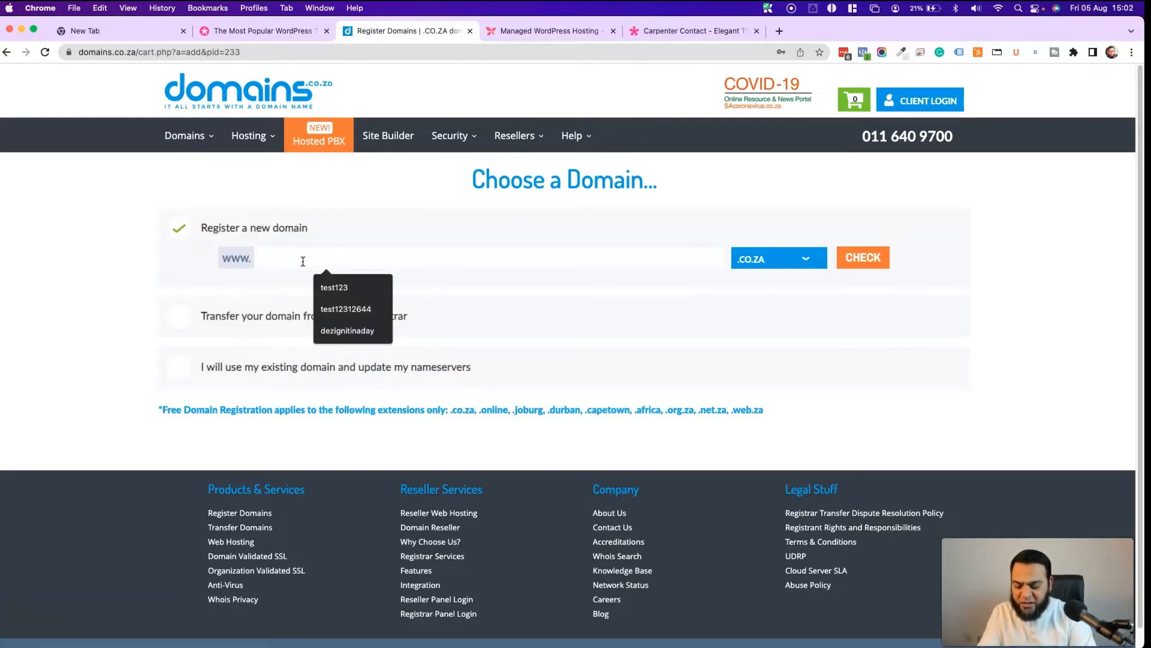
type("test12345")
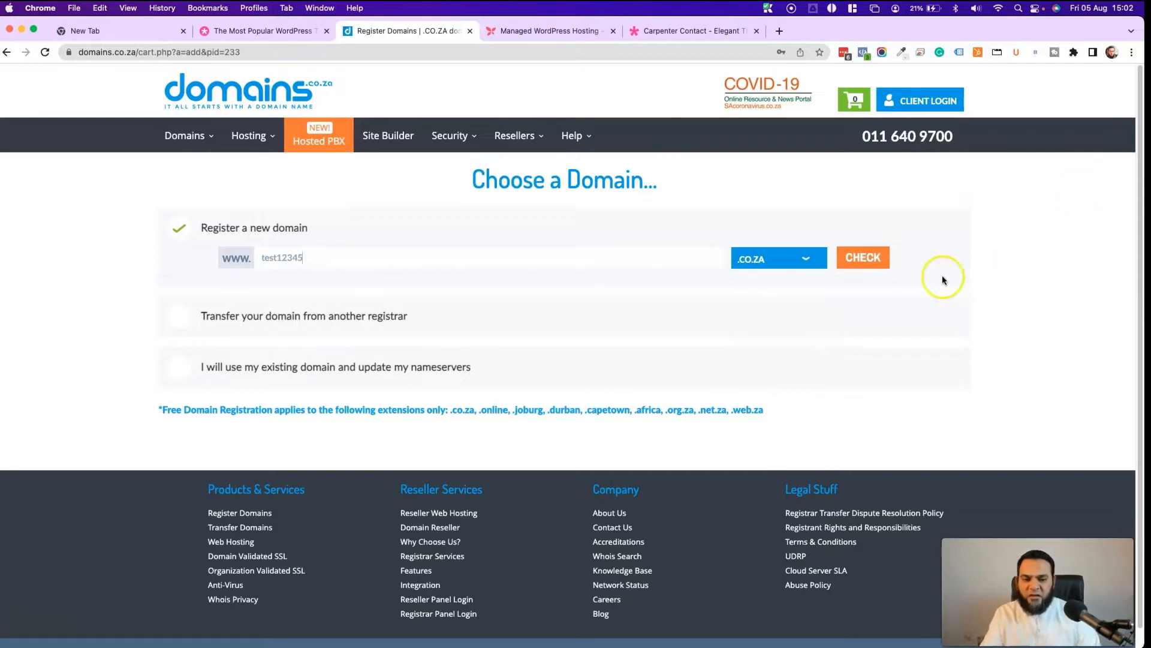
- Confirm test12345.co.za is available with the .co.za extension and continue
left_click(864, 257)
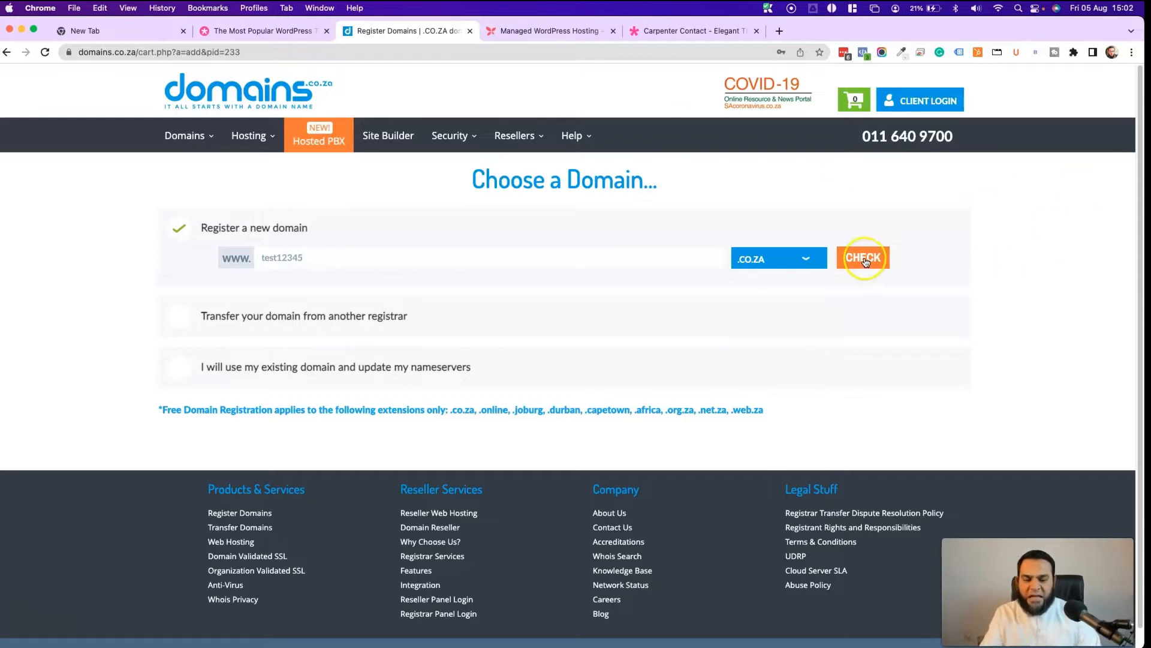
left_click(800, 258)
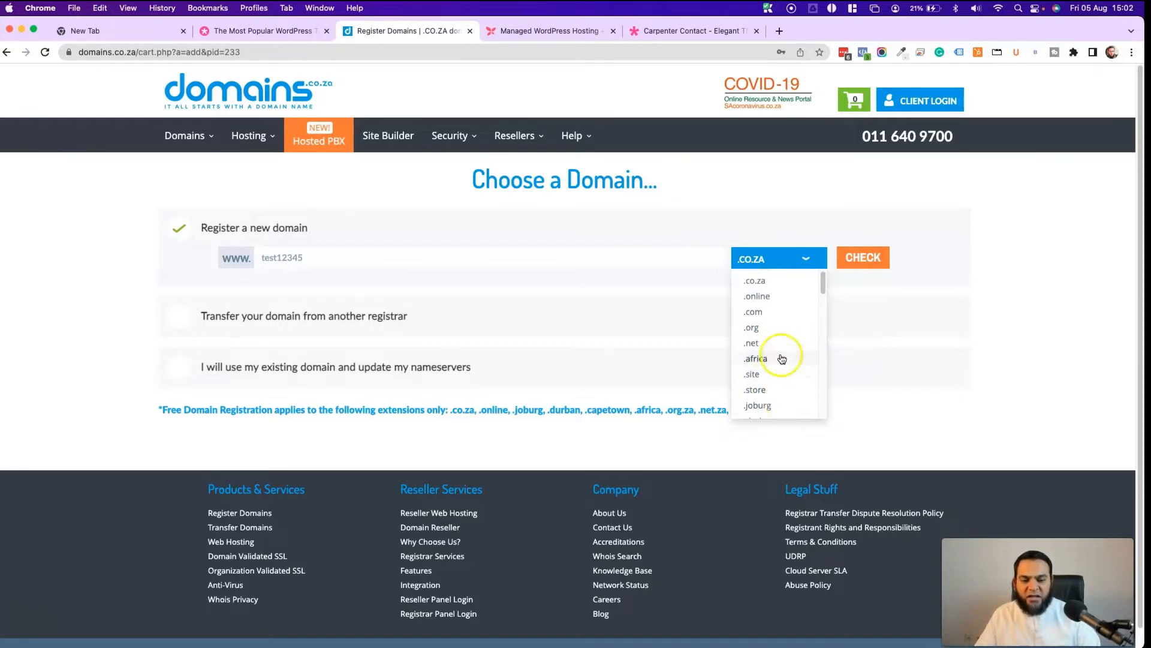
left_click(760, 256)
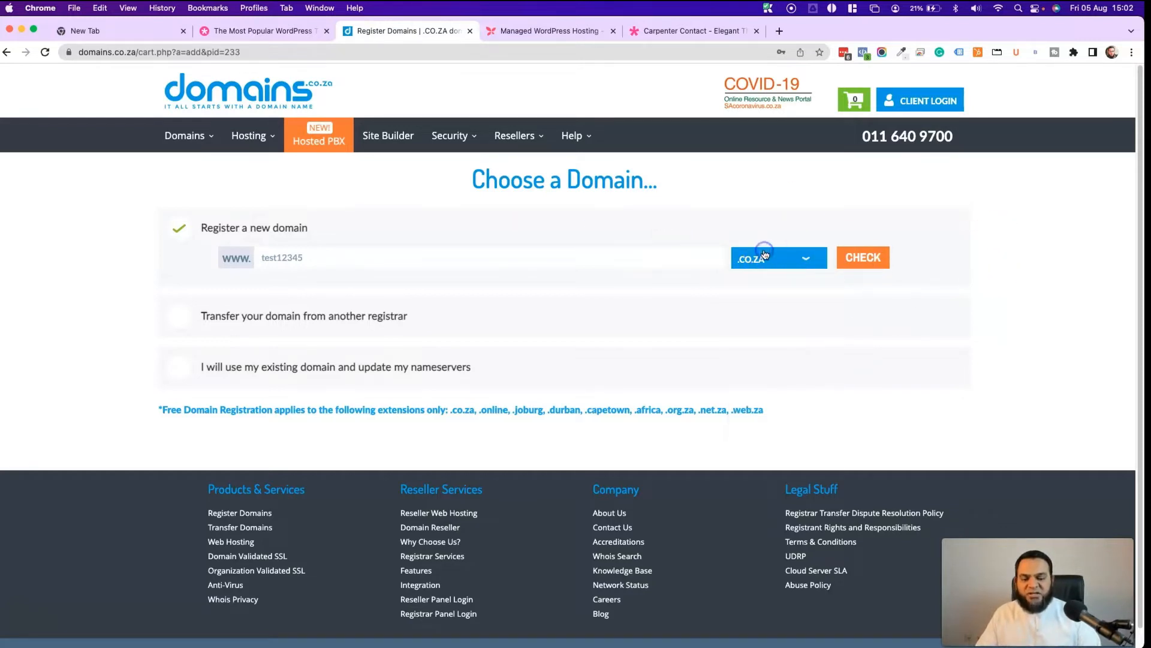
left_click(861, 264)
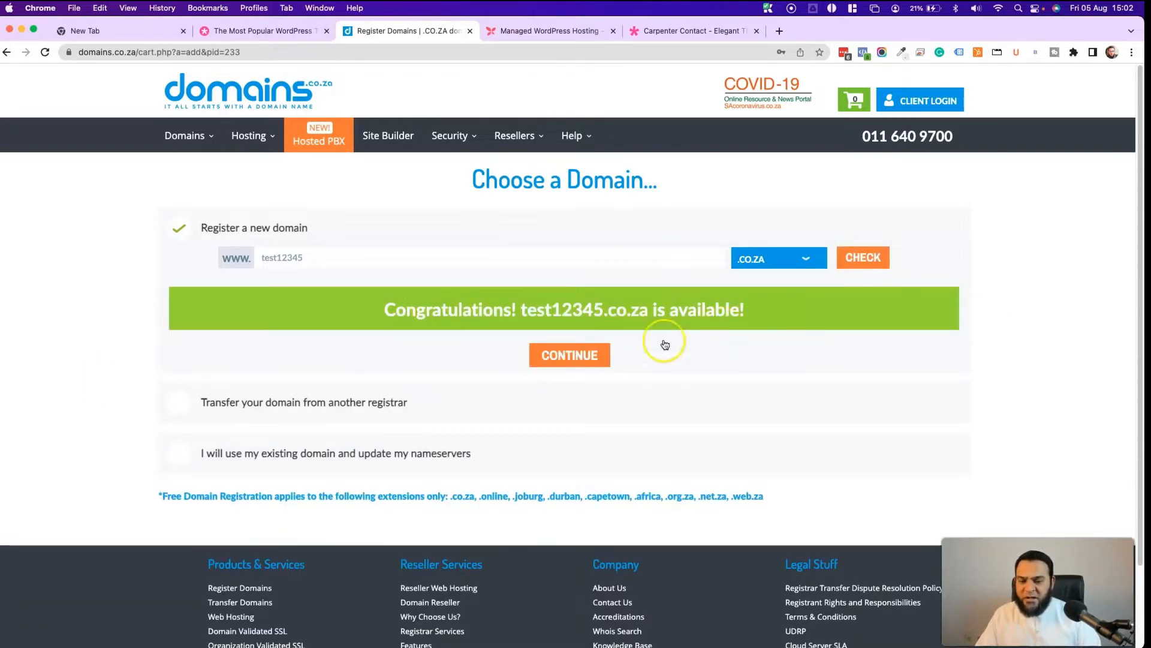
left_click(569, 358)
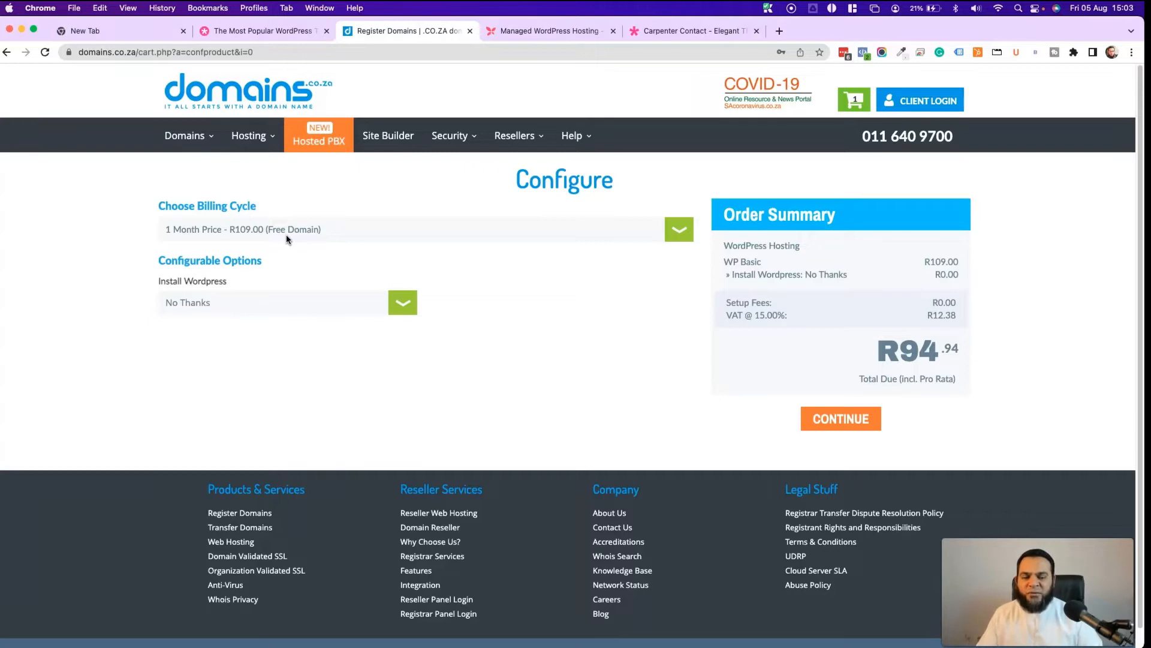
- Set Install Wordpress to Yes Please for the WP Basic order and continue
left_click(299, 286)
left_click(480, 285)
left_click(144, 288)
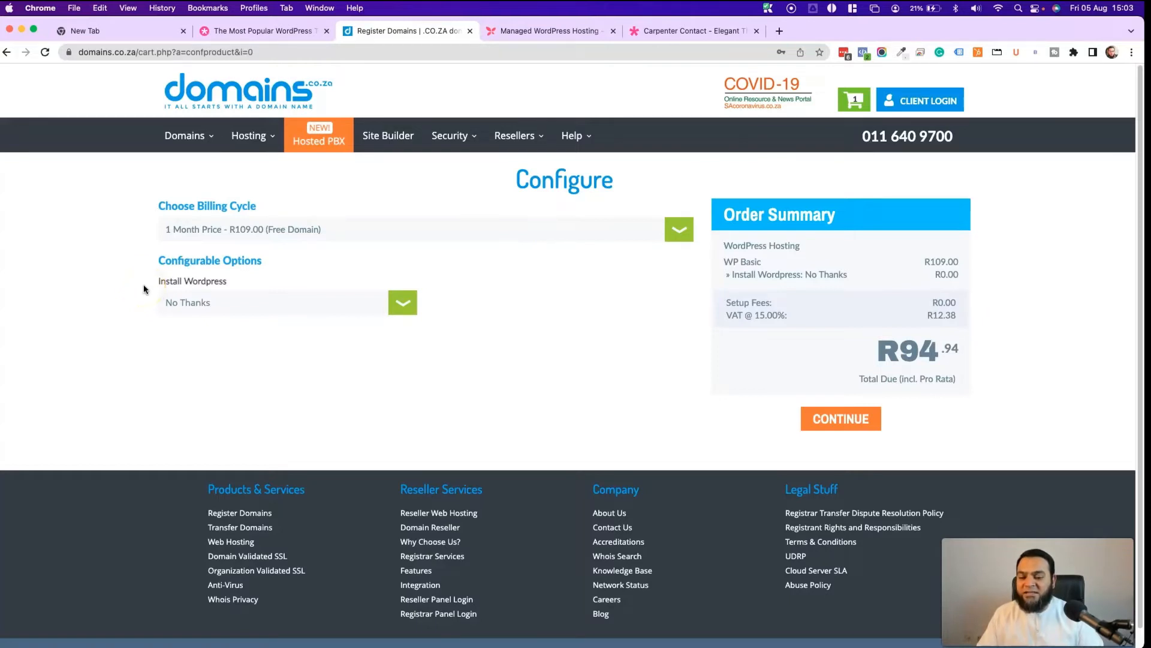
left_click(144, 289)
left_click(340, 301)
left_click(225, 296)
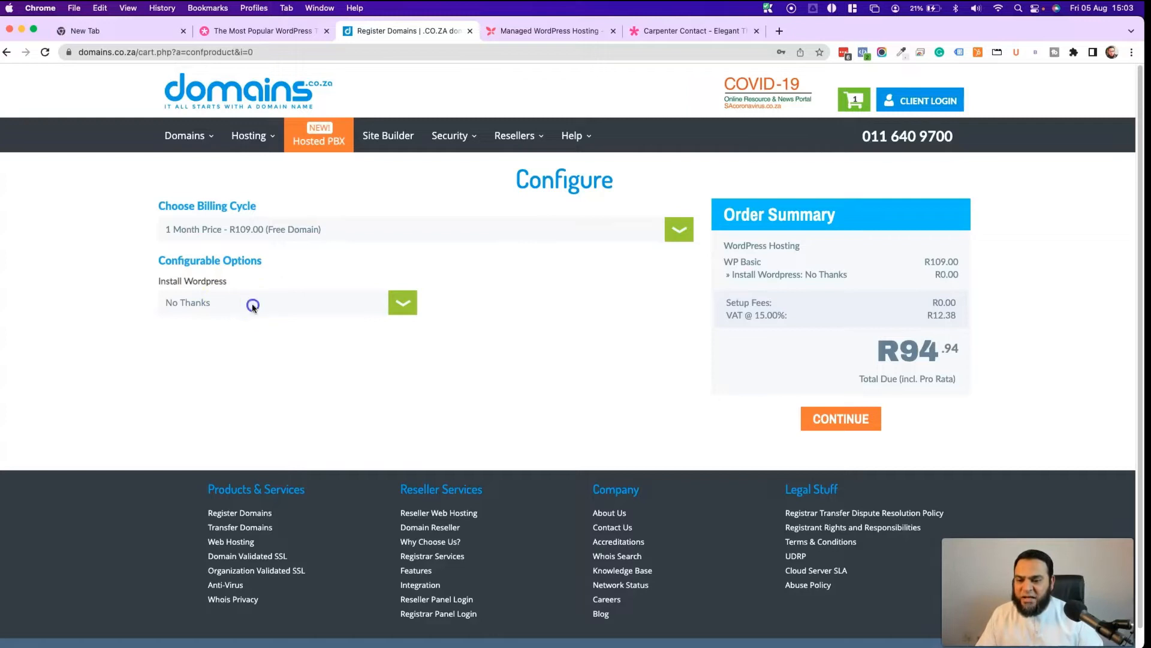
left_click(251, 303)
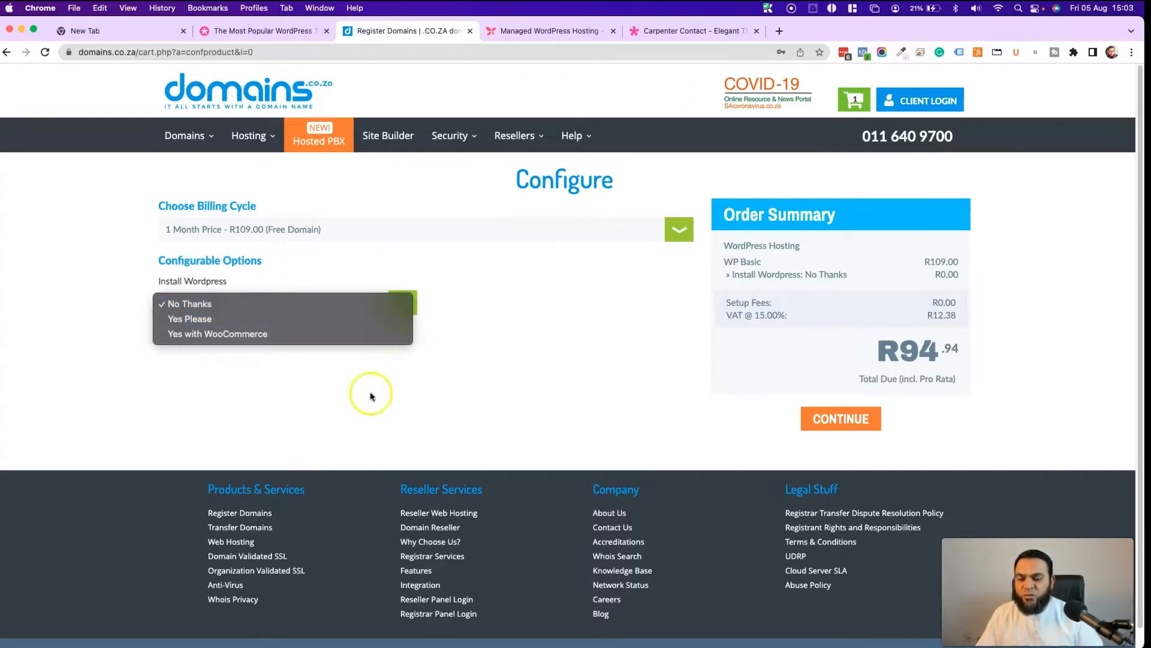
left_click(598, 362)
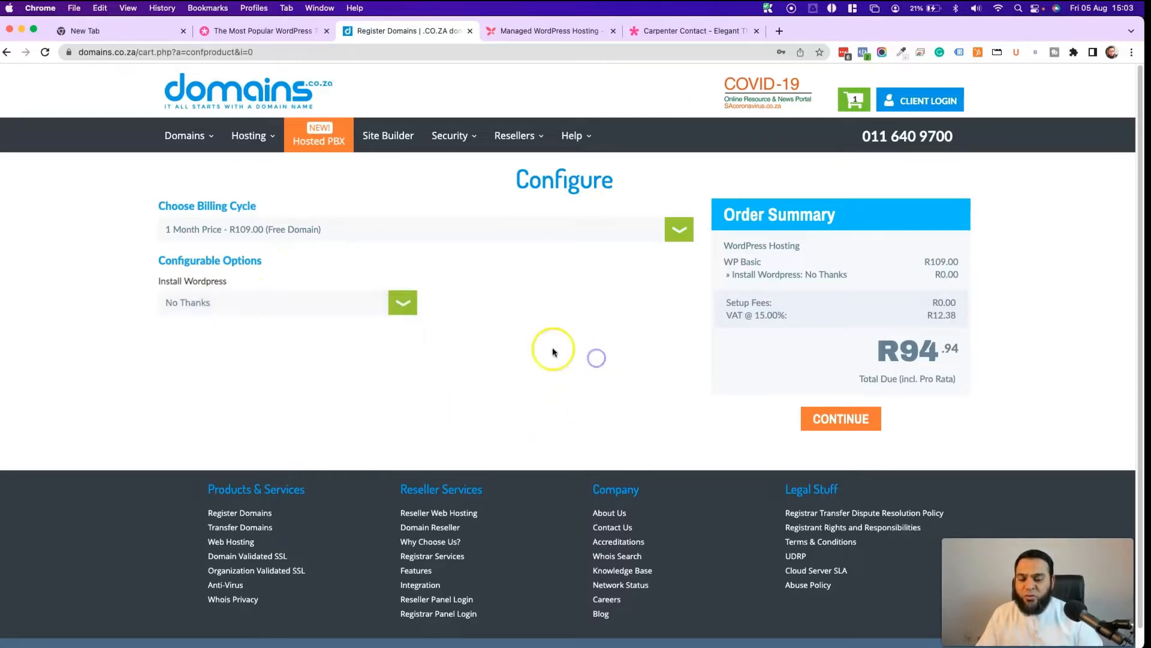
left_click(269, 303)
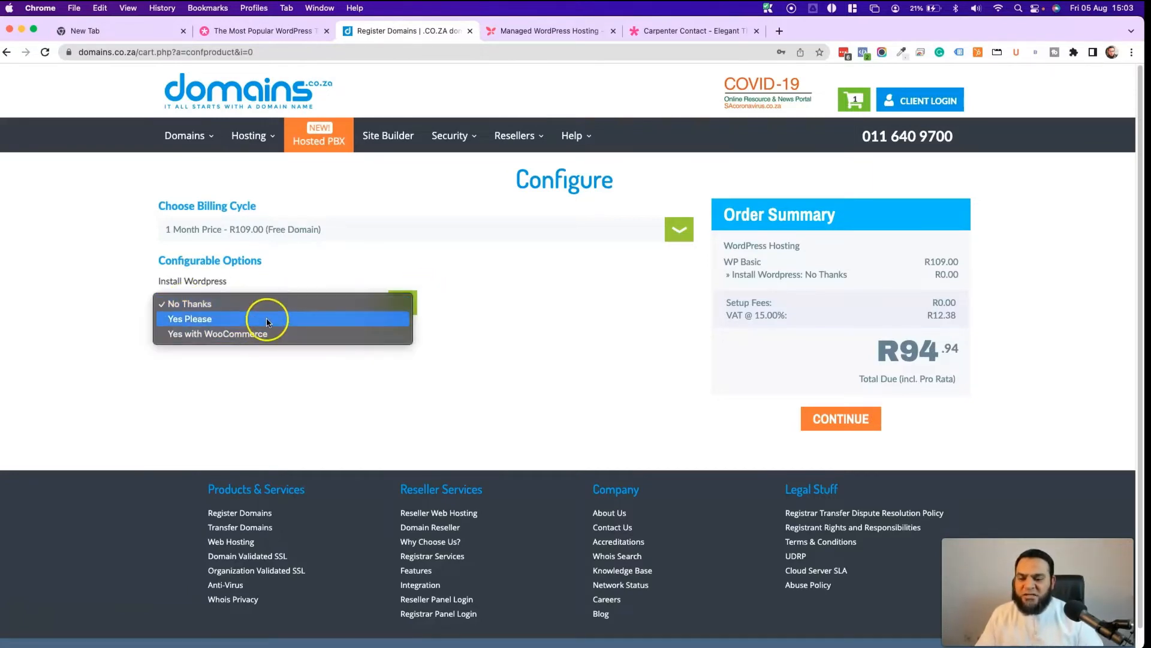
left_click(267, 321)
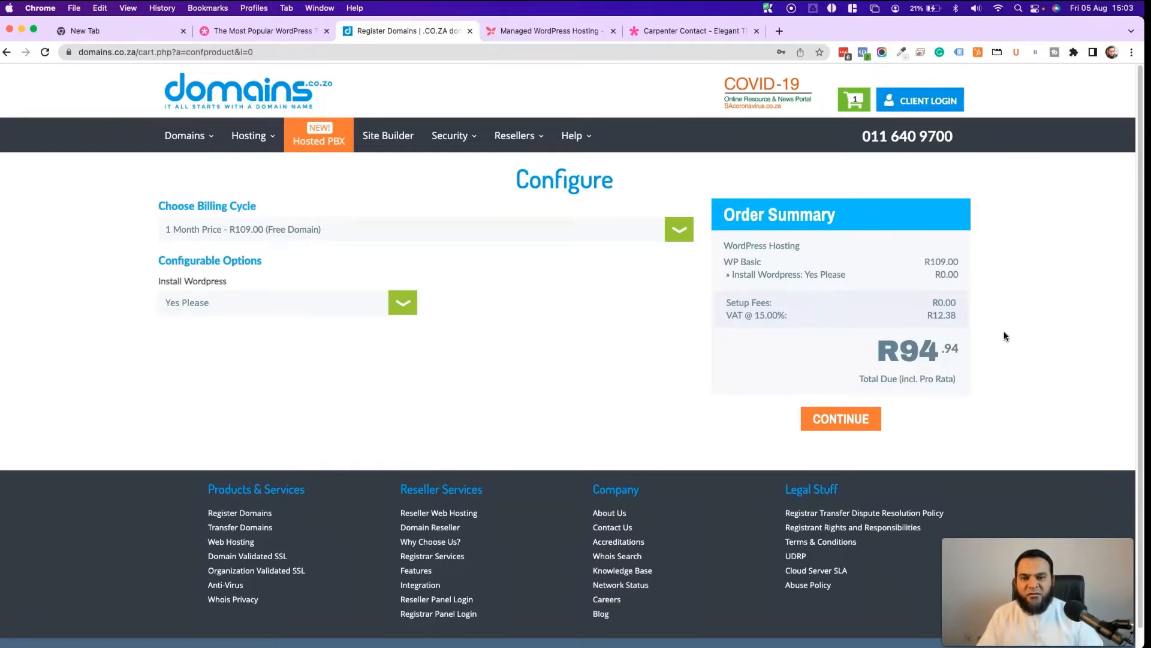
left_click(840, 418)
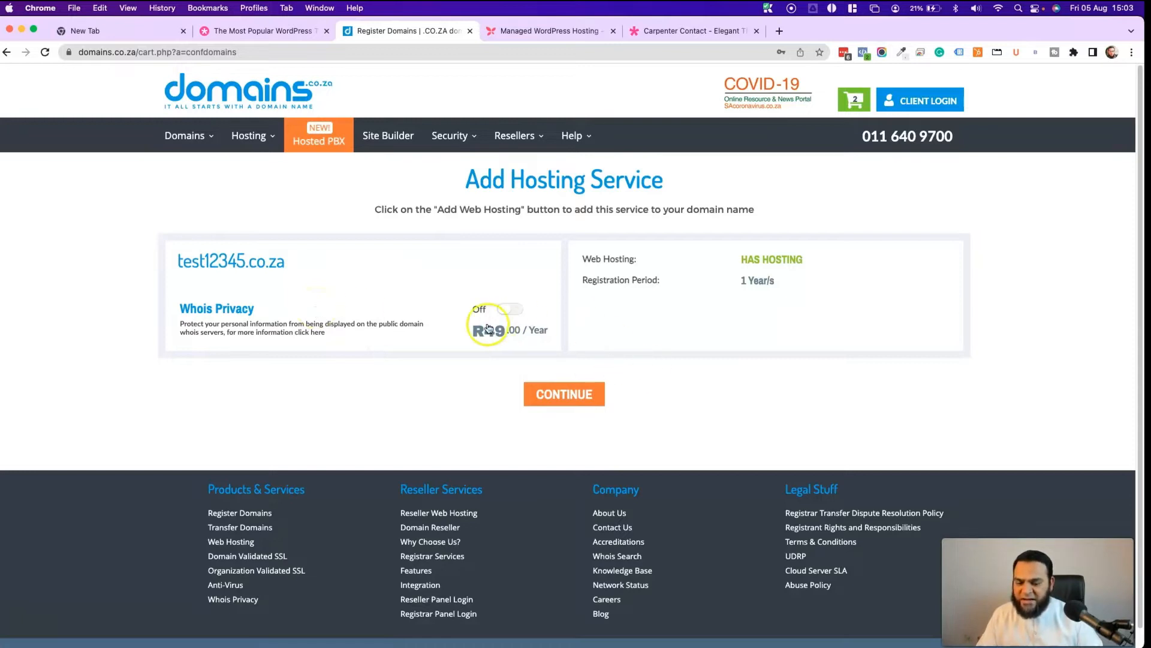
- Turn Whois Privacy on, review the cart and proceed to the checkout form
left_click(507, 310)
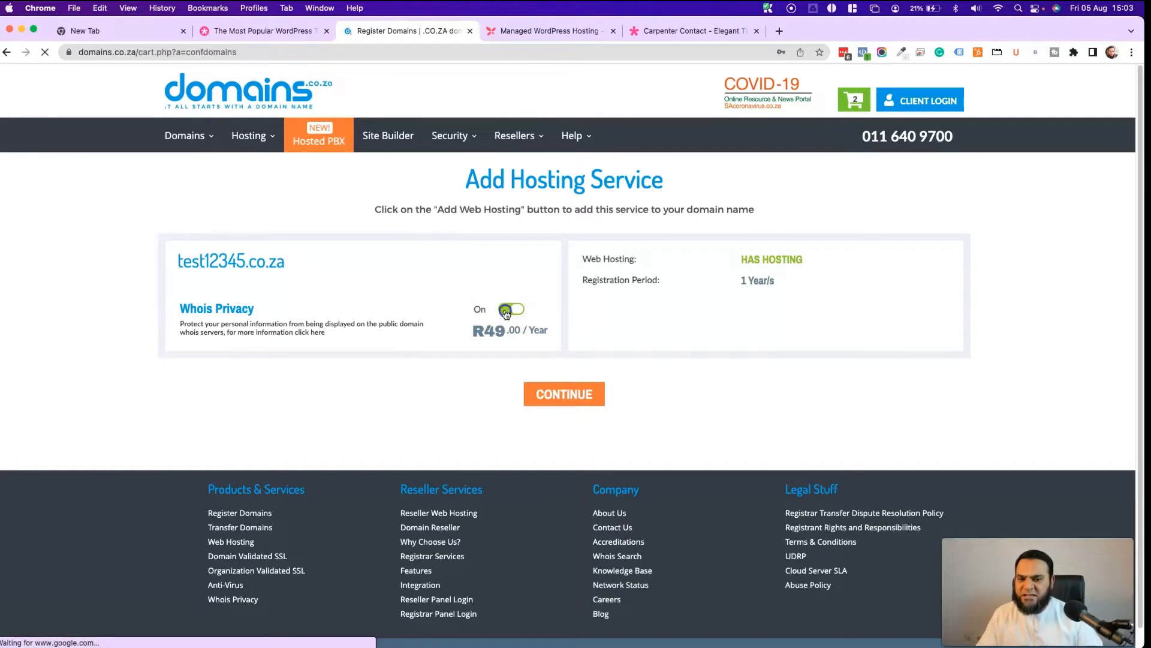
left_click(553, 394)
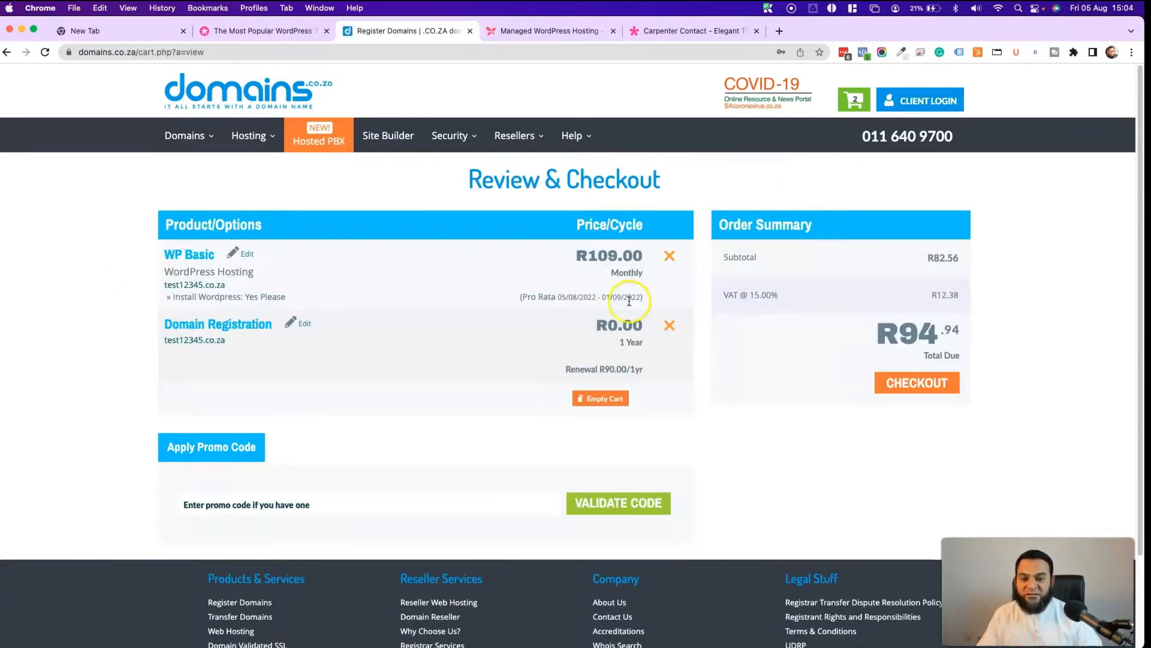
left_click(924, 383)
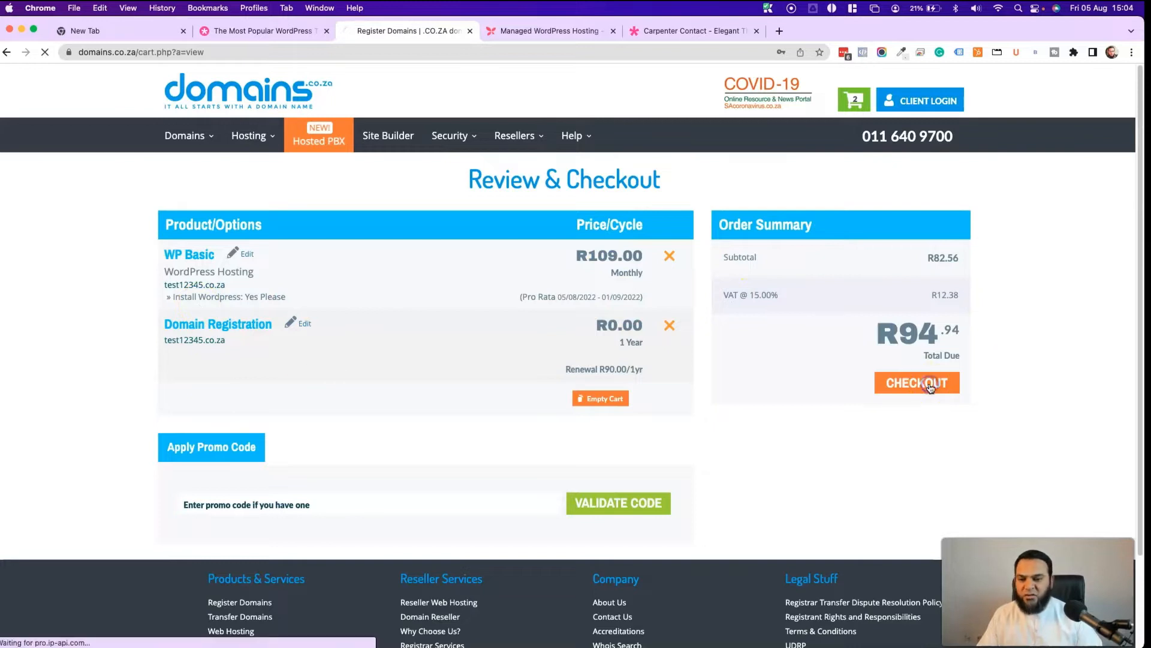
scroll(488, 371, "down", 1)
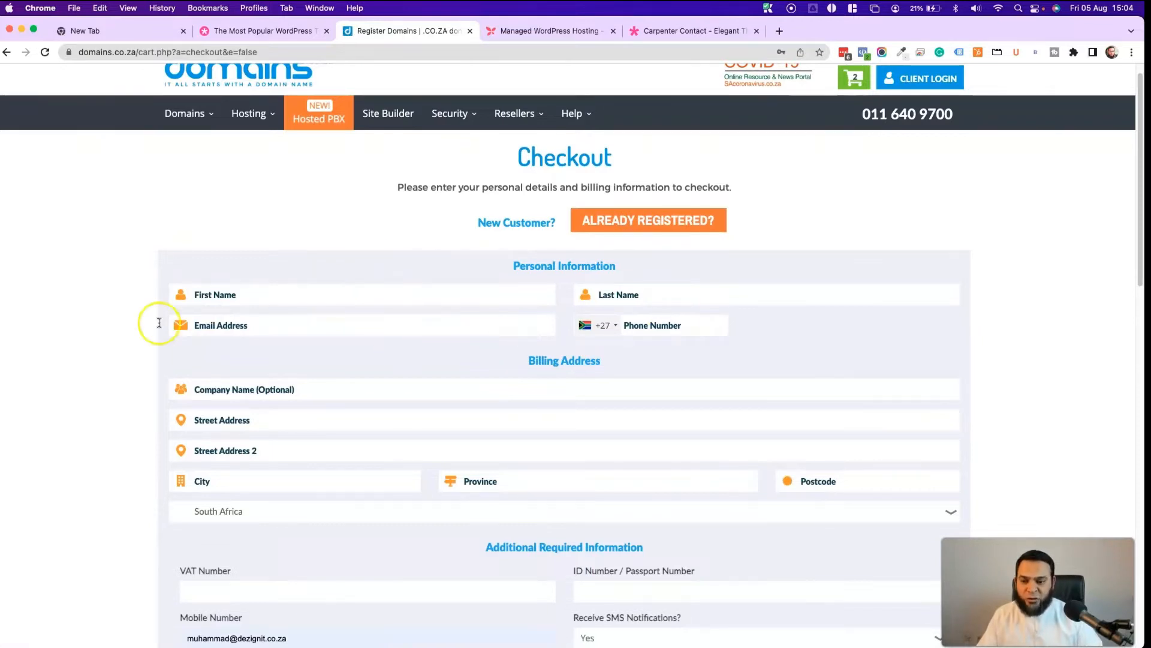
left_click(362, 298)
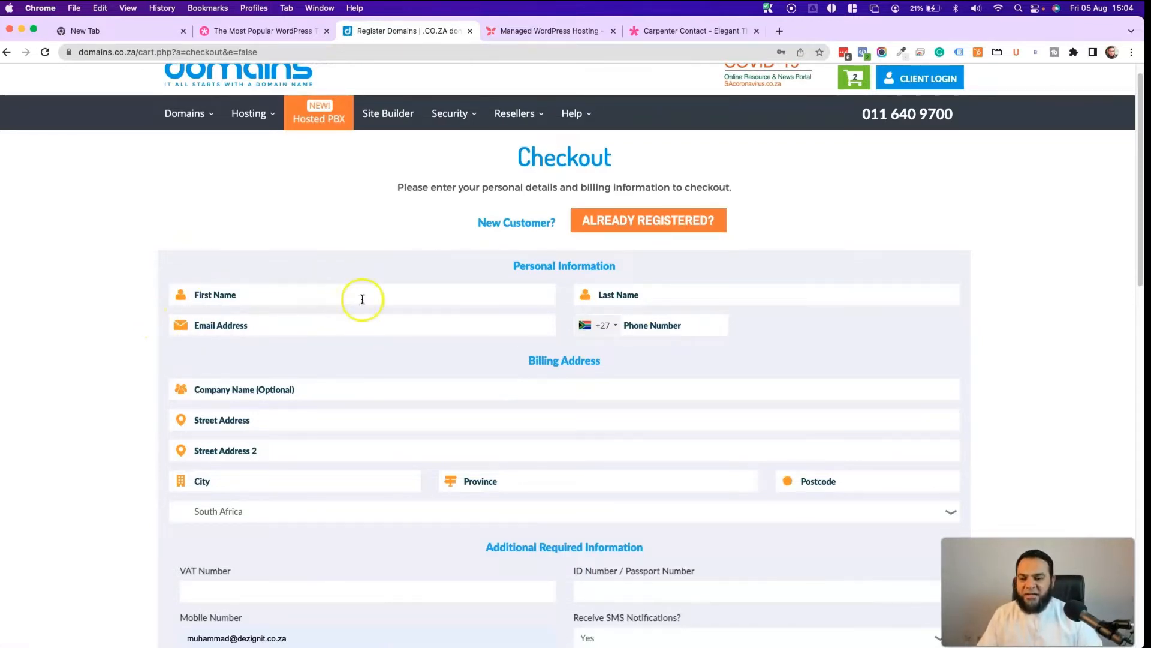
scroll(362, 298, "down", 5)
left_click(273, 194)
left_click(210, 161)
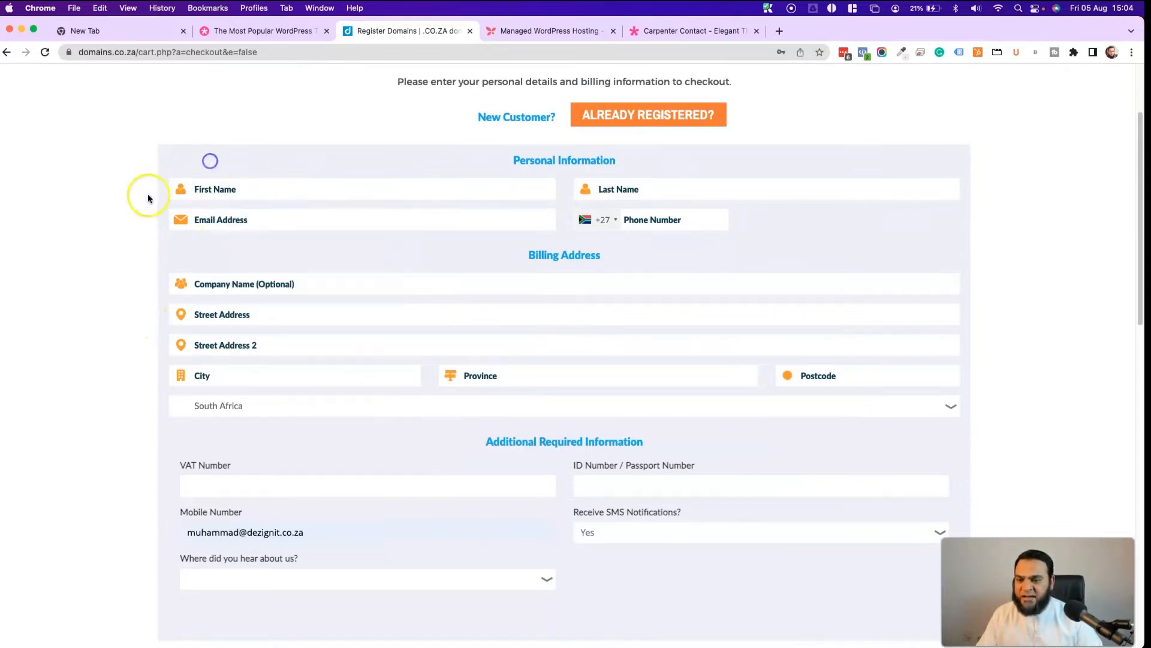
scroll(321, 347, "down", 15)
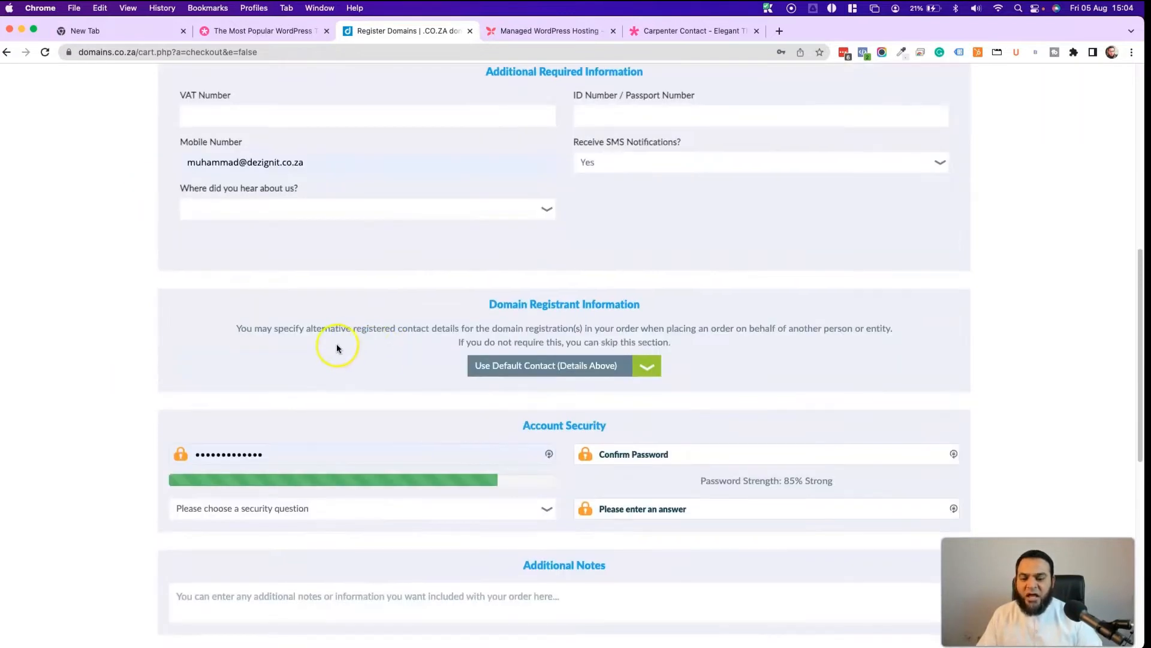
scroll(337, 343, "down", 10)
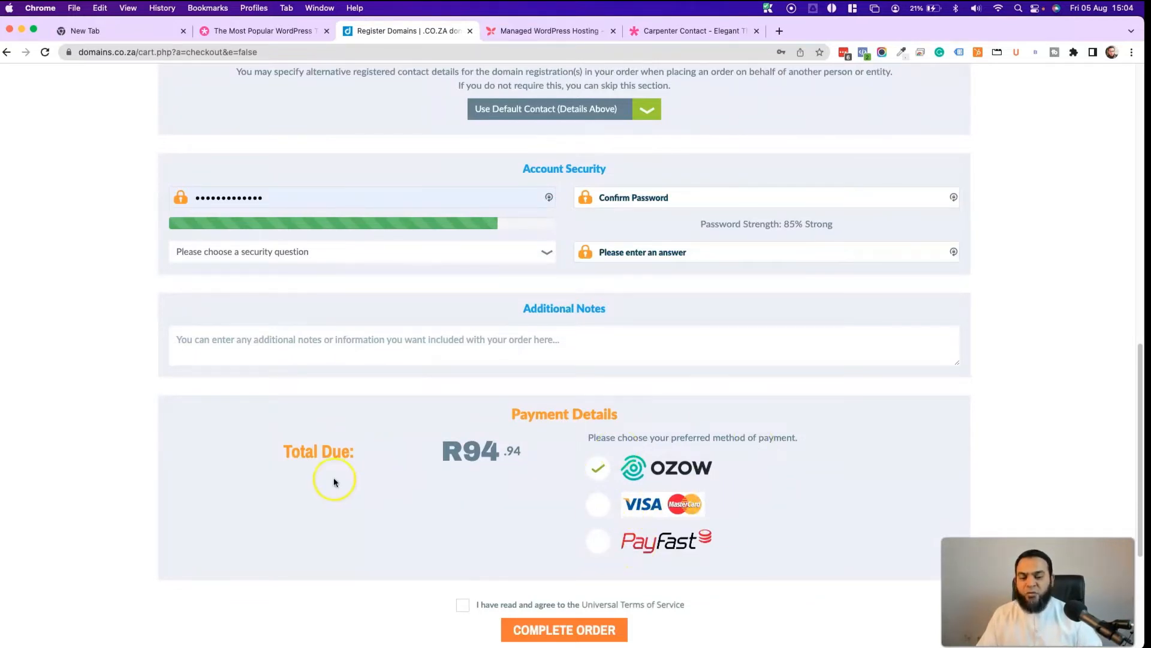
scroll(533, 409, "up", 15)
scroll(599, 180, "down", 20)
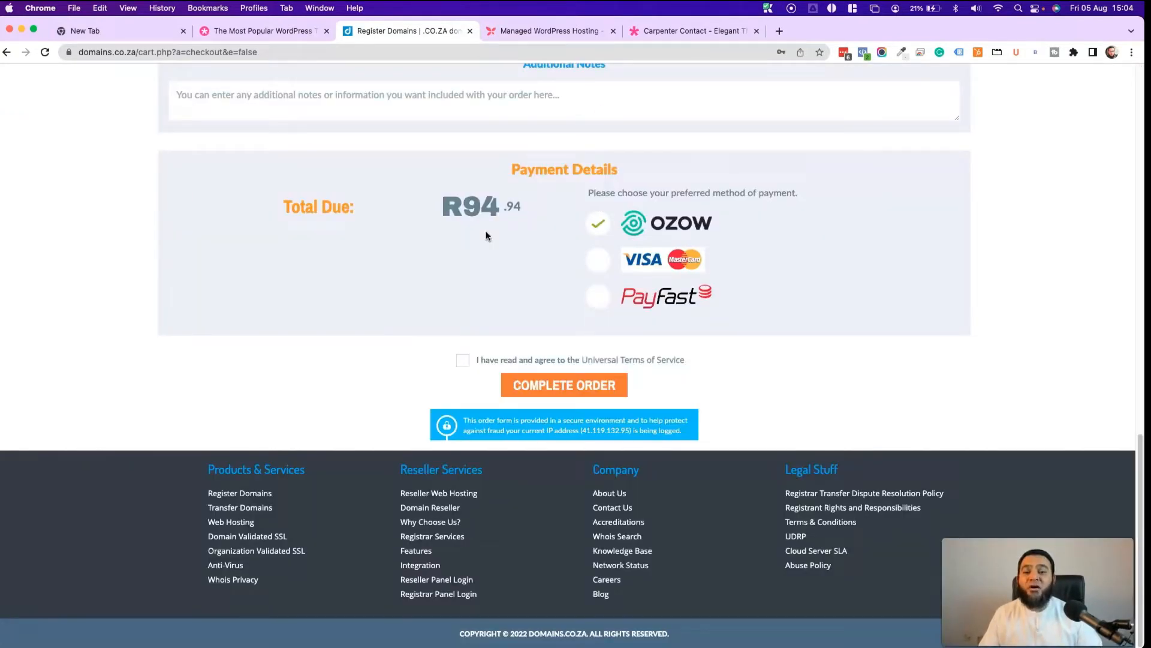
- Load dezignitinaday.co.za/wp-admin in the new tab and log in with the saved credentials
key("super+1")
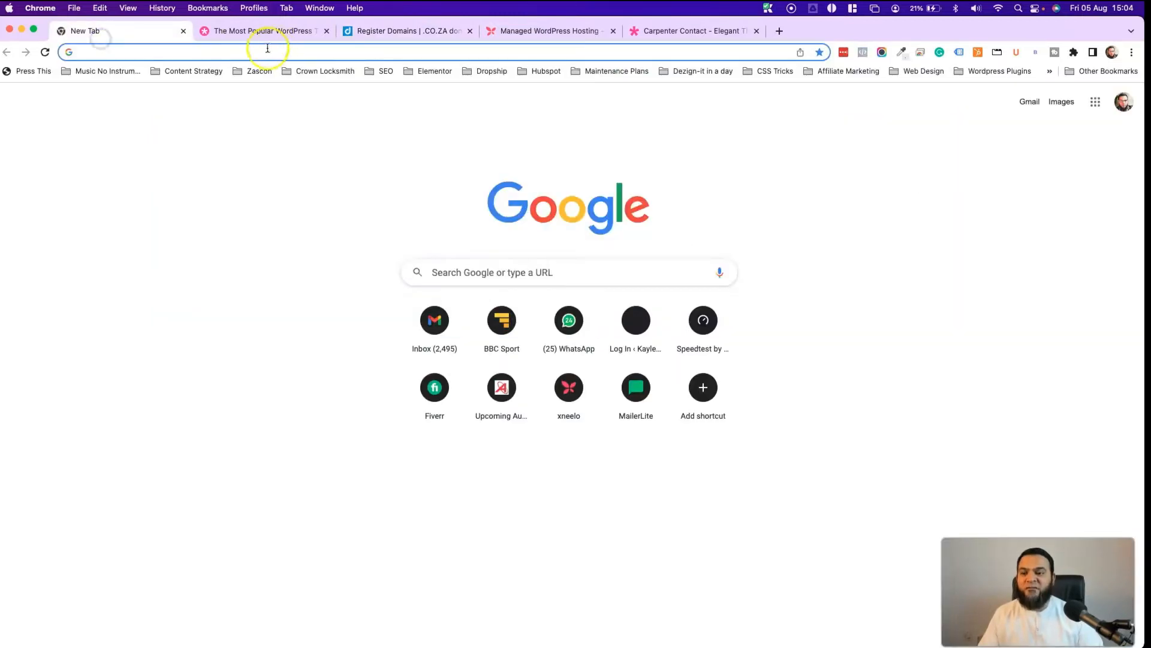
left_click(223, 54)
type("de")
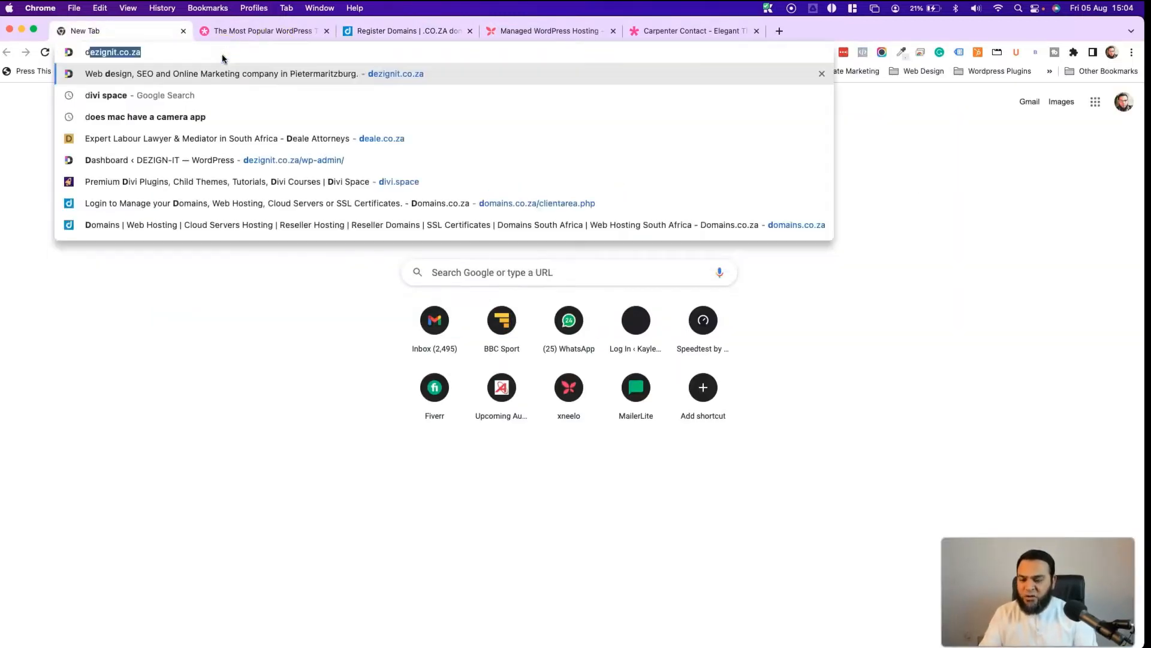
type("zignit")
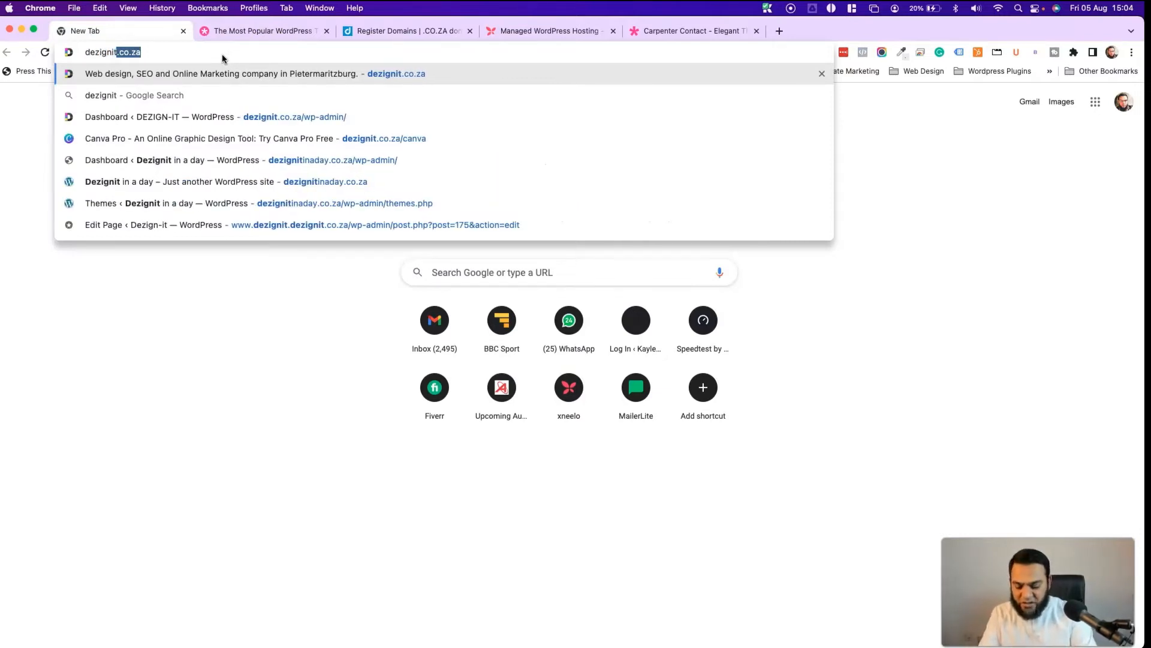
type("inaday")
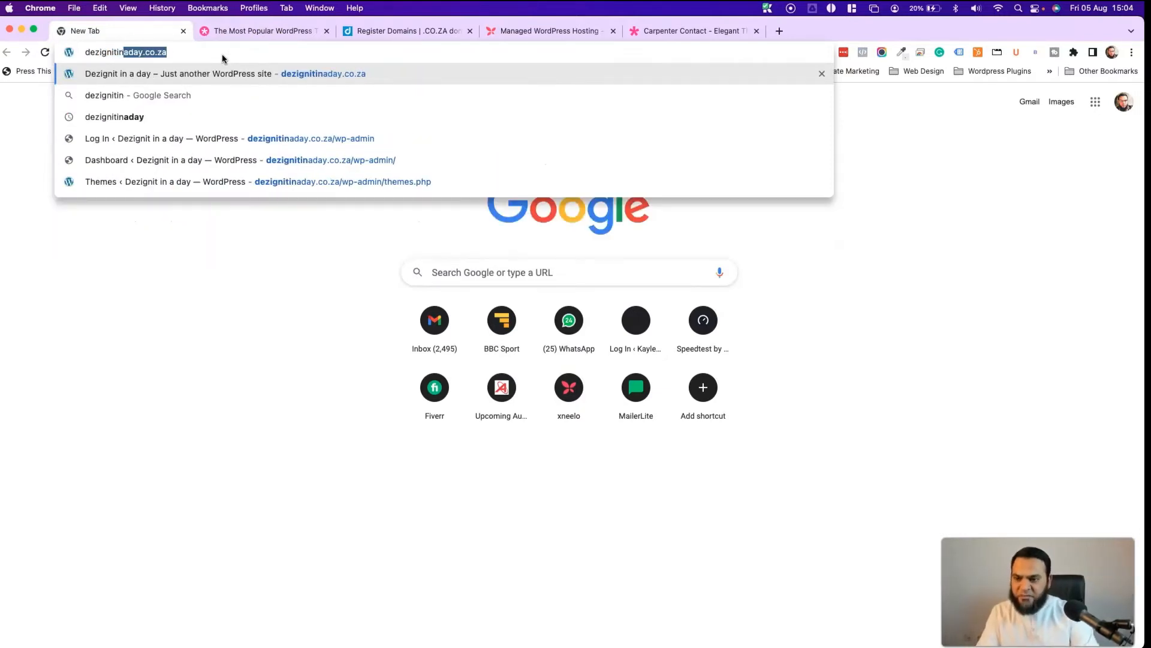
key("Right")
type("/")
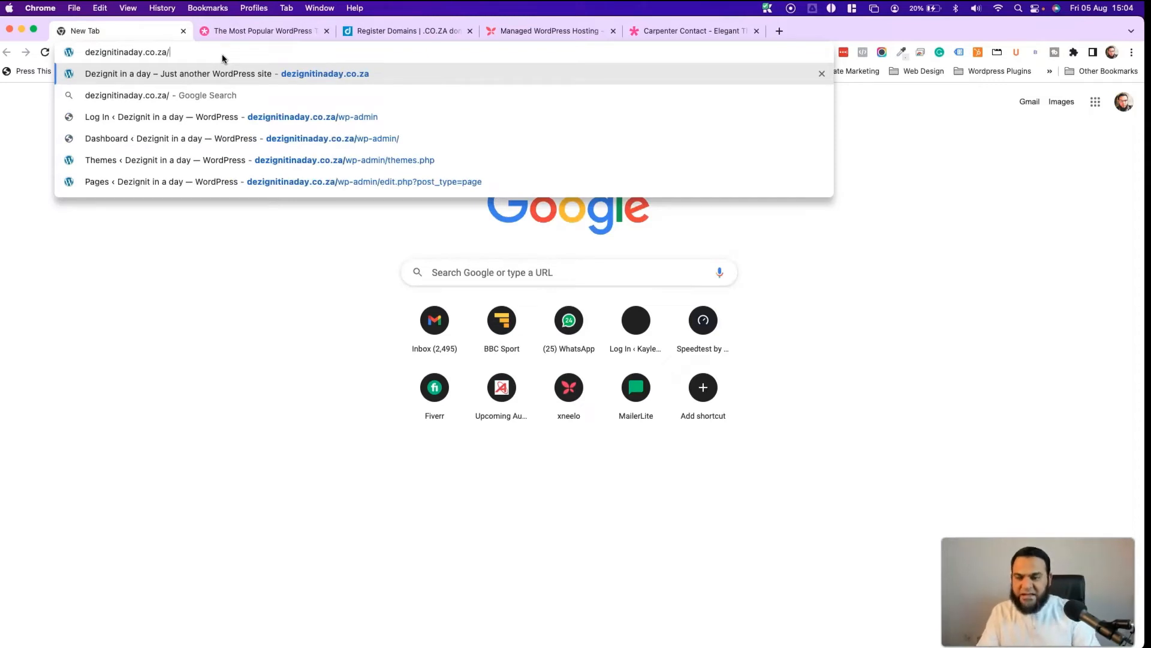
type("wp-")
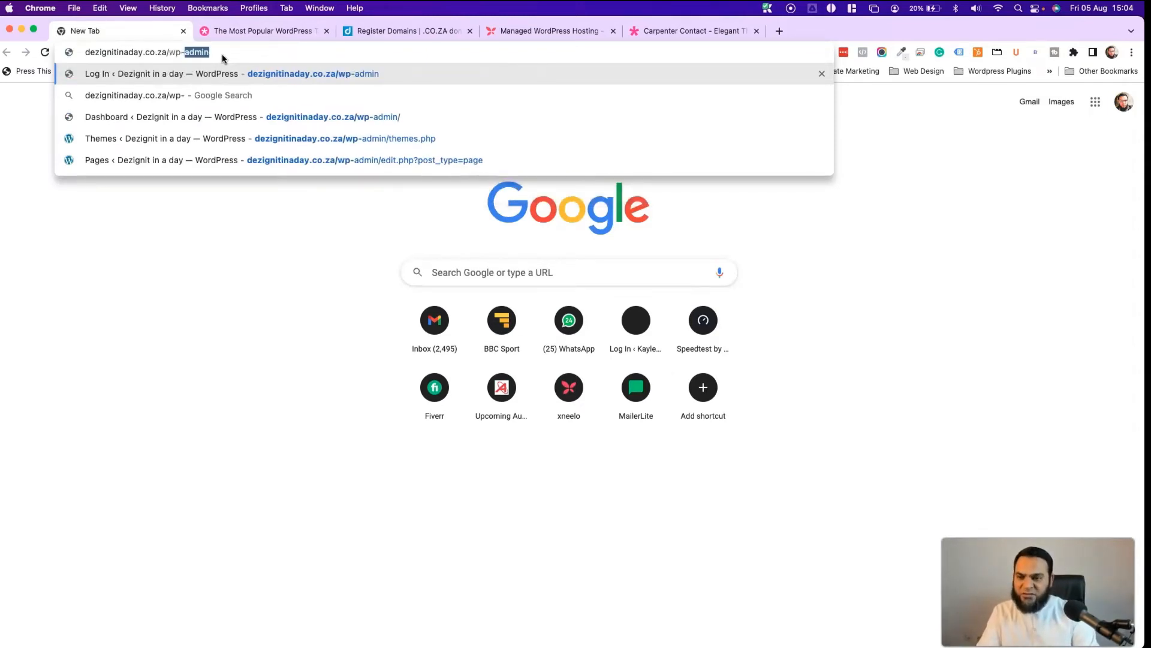
key("Right")
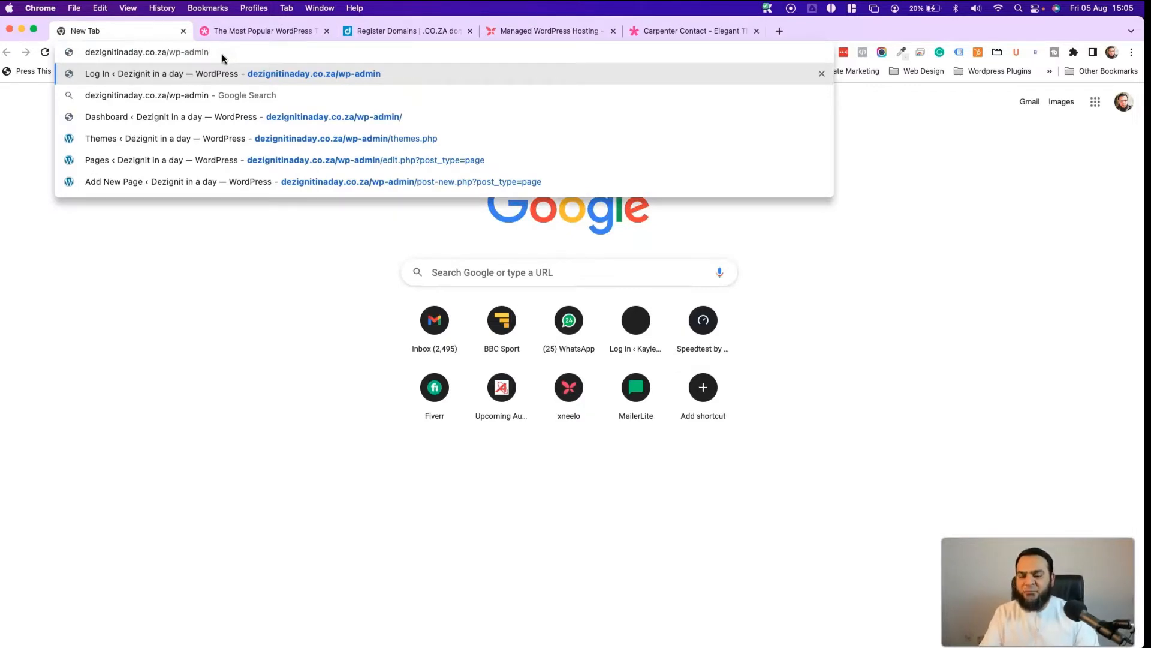
key("Return")
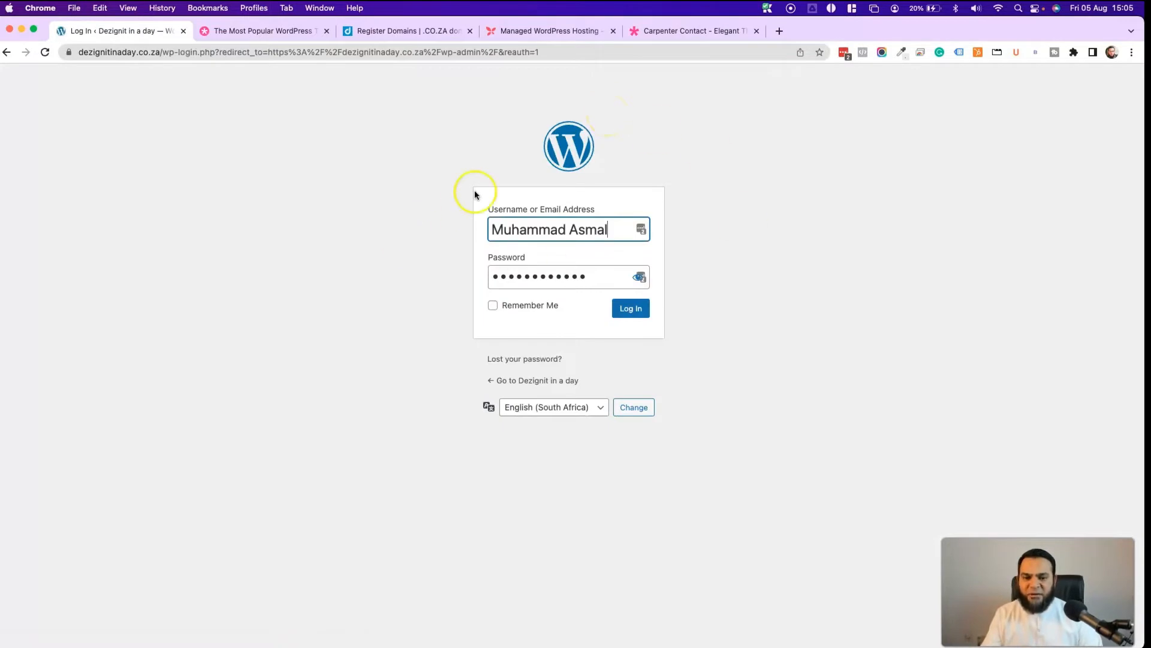
left_click(633, 311)
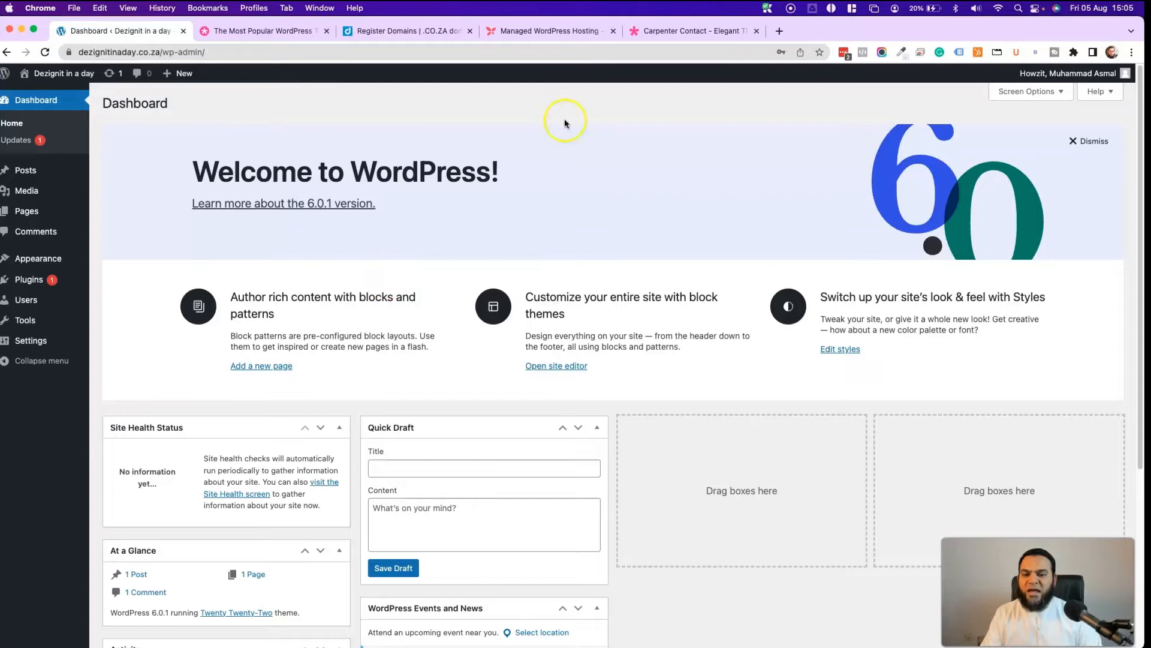
- Check the Add New User role options, then return to All Users without adding anyone
scroll(480, 354, "down", 5)
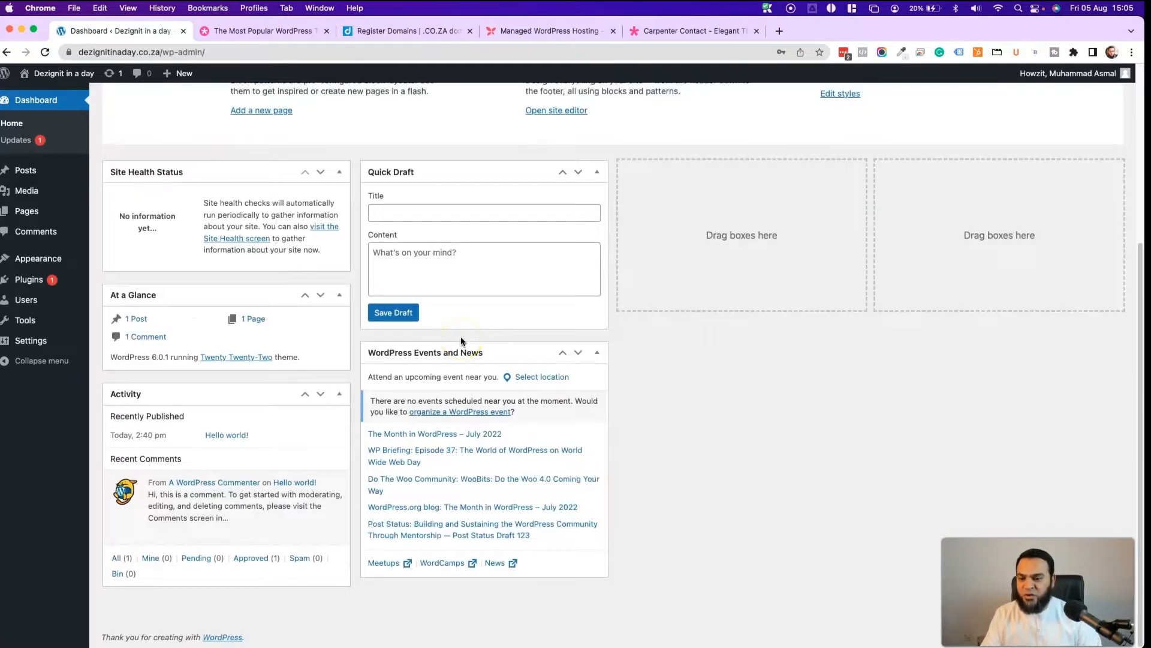
scroll(461, 339, "up", 5)
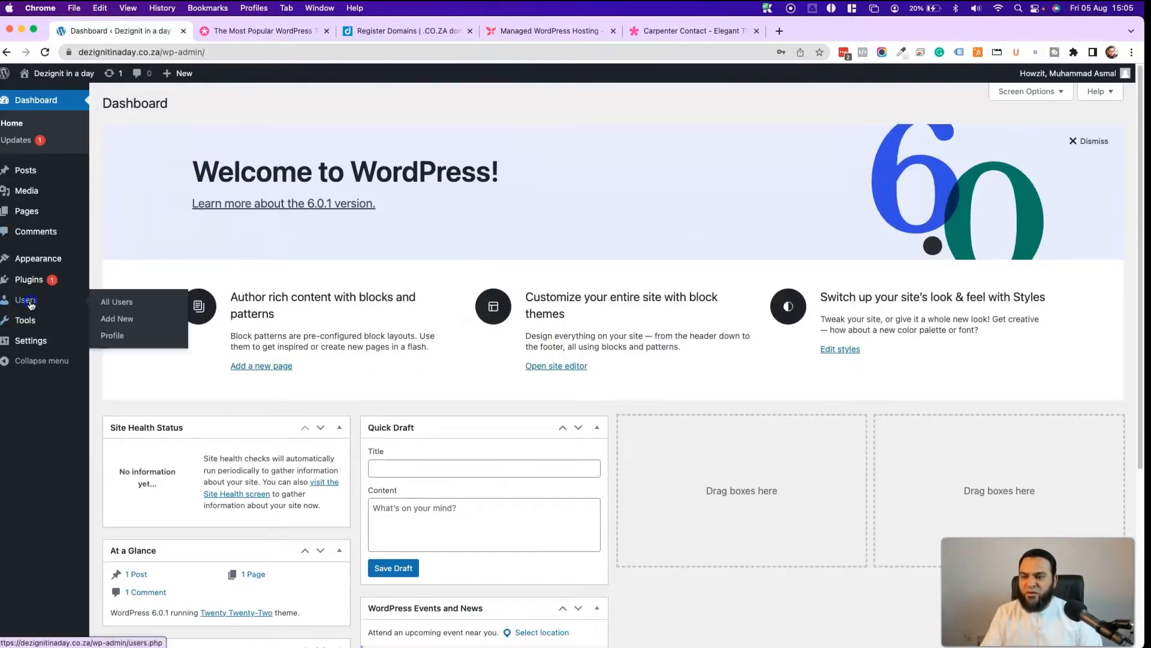
left_click(27, 299)
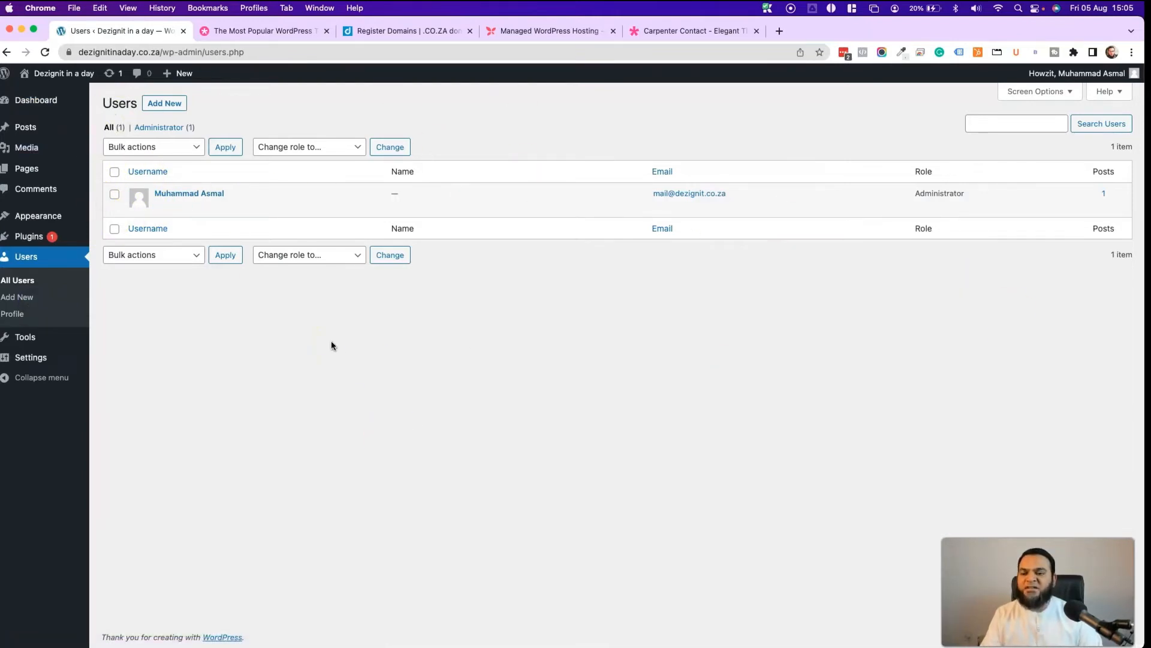
mouse_move(237, 199)
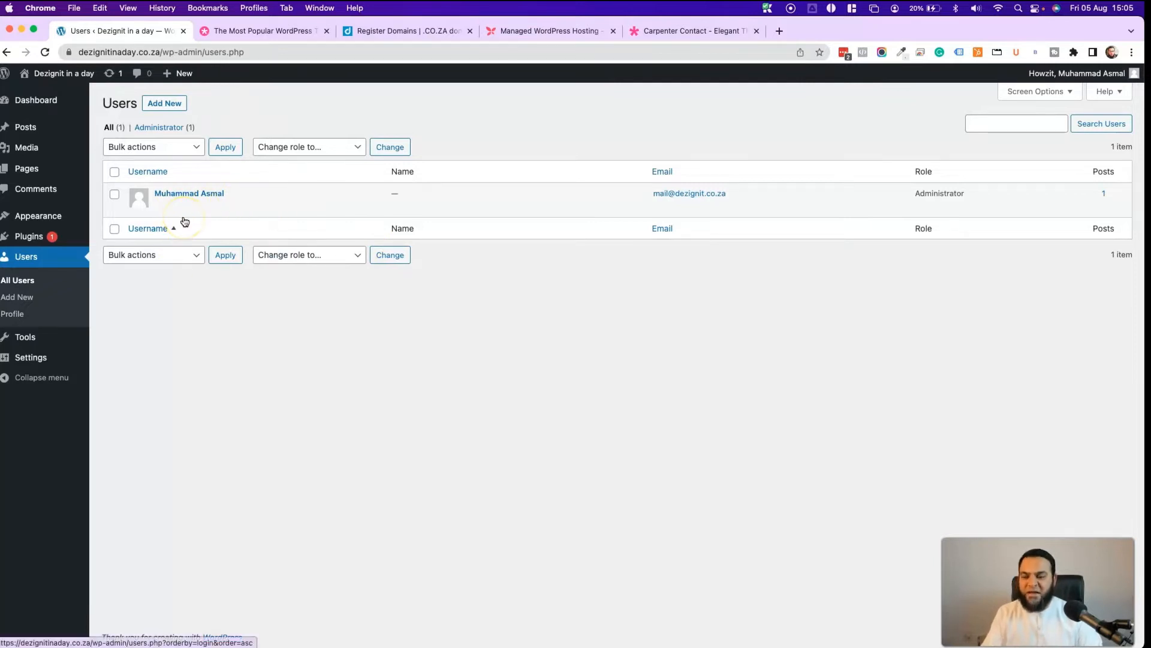
left_click(155, 106)
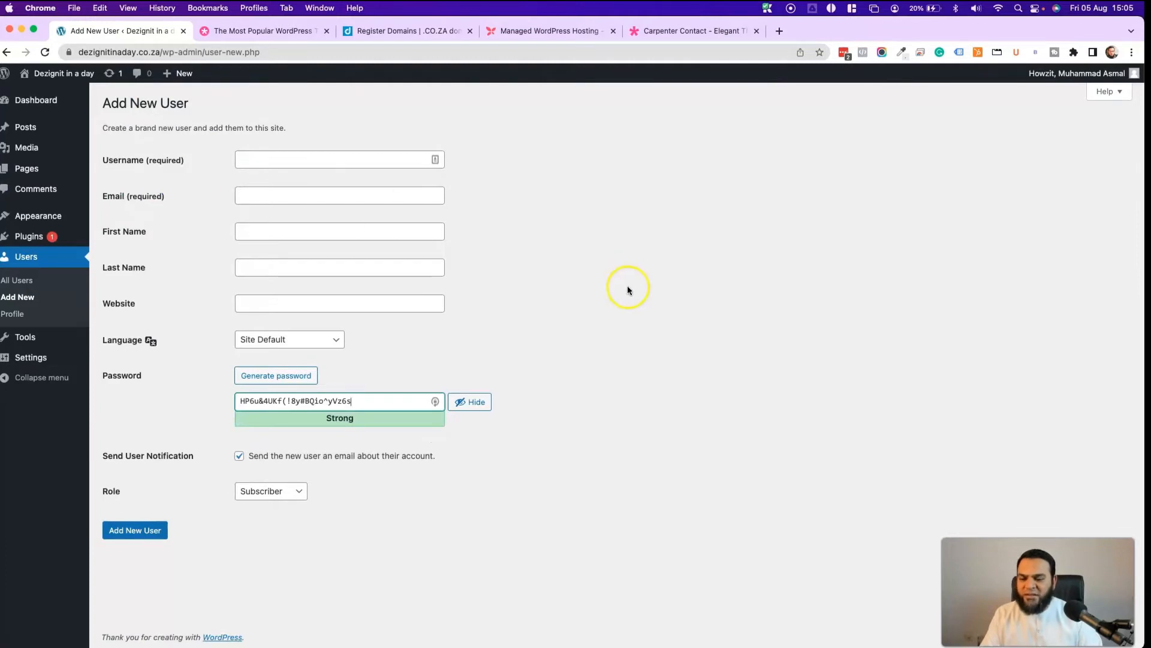
left_click(296, 499)
left_click(262, 480)
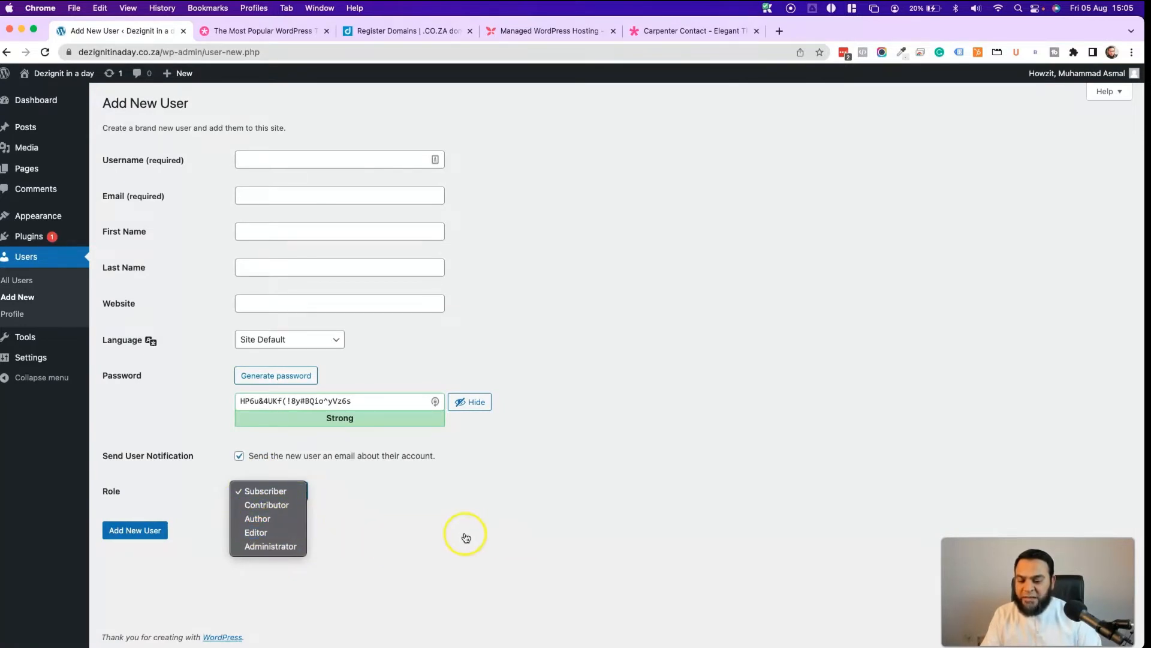
left_click(39, 262)
left_click(27, 257)
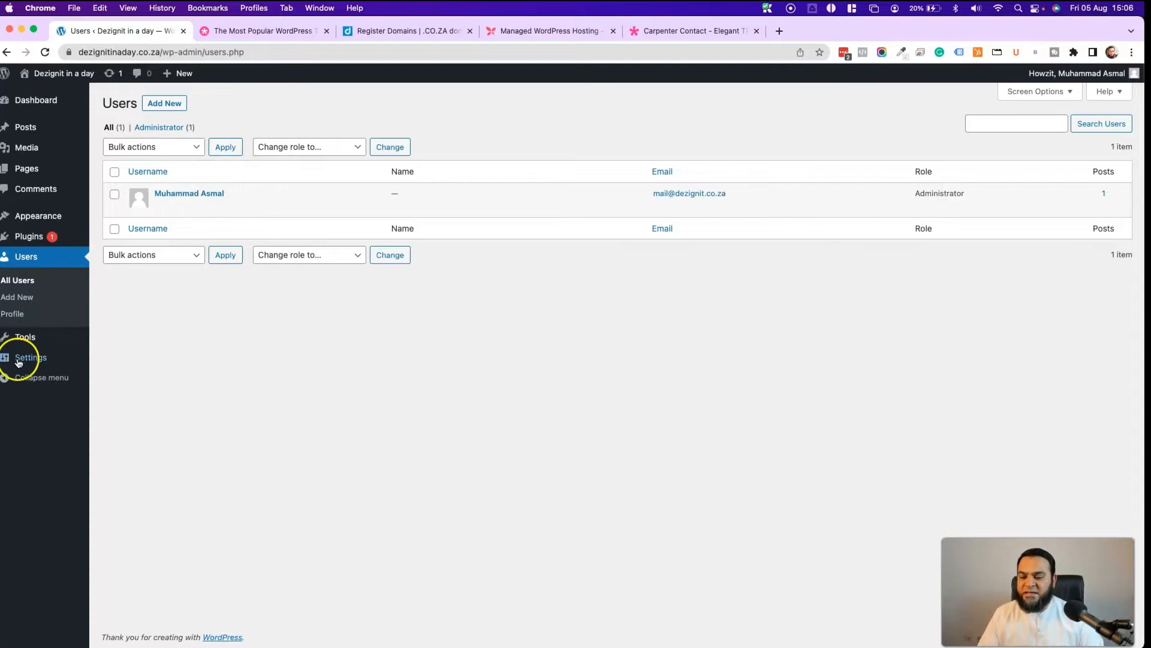
- Choose the 05/08/2022 (d/m/Y) date format in General Settings and save
mouse_move(21, 359)
left_click(108, 361)
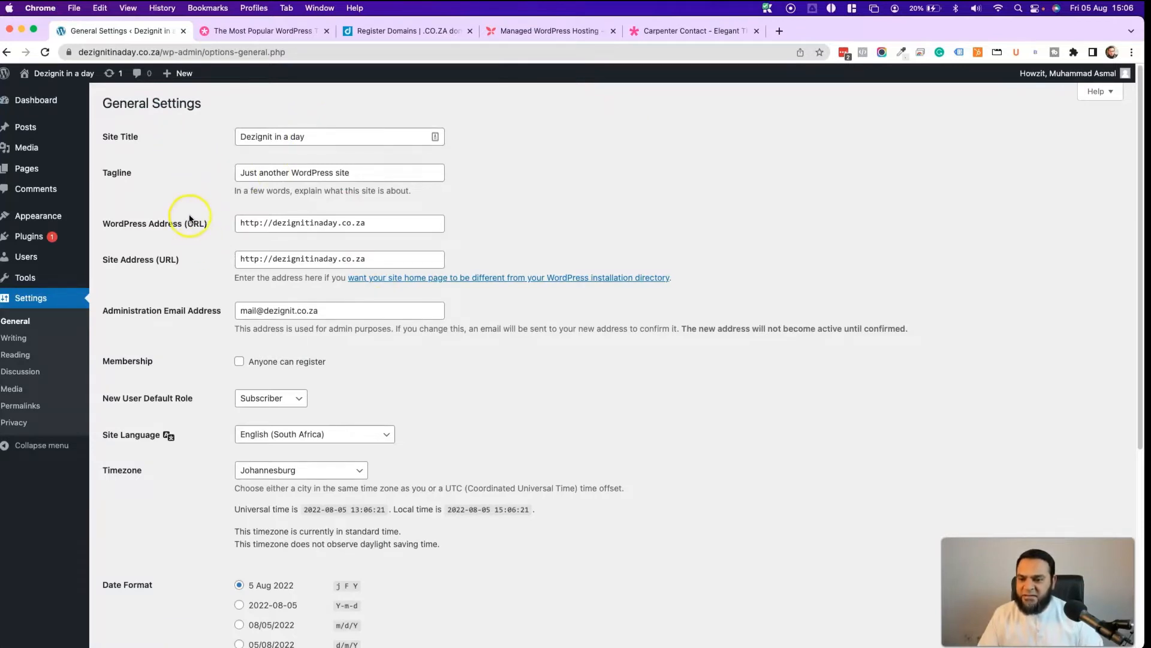
scroll(198, 180, "down", 4)
scroll(138, 227, "up", 1)
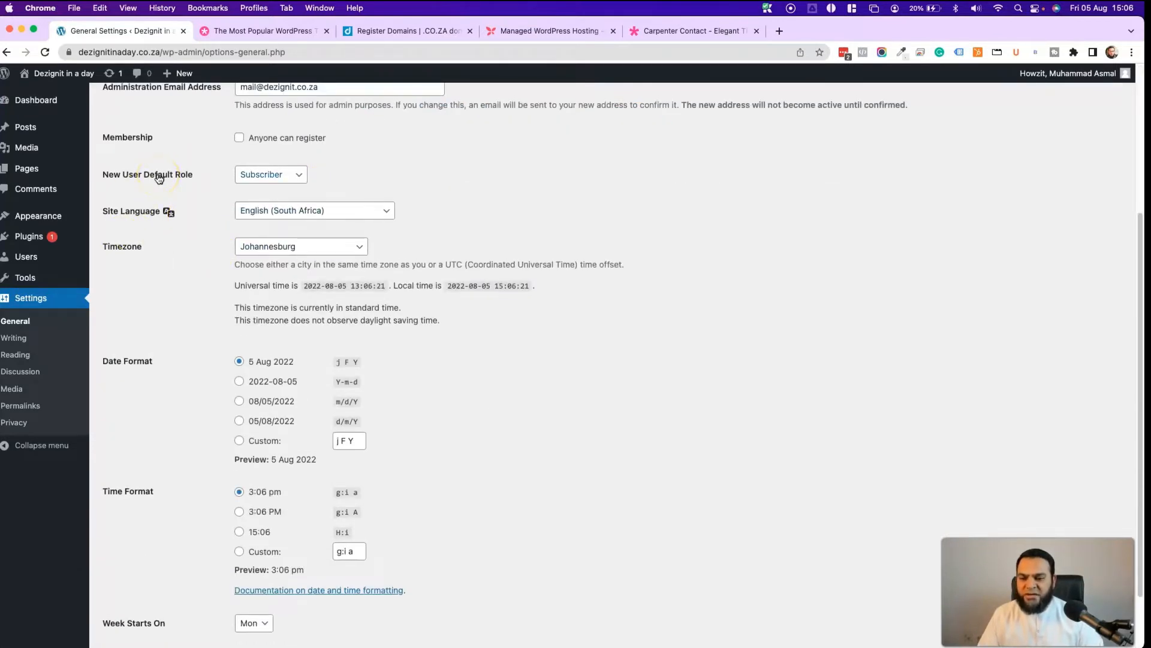
scroll(165, 308, "down", 2)
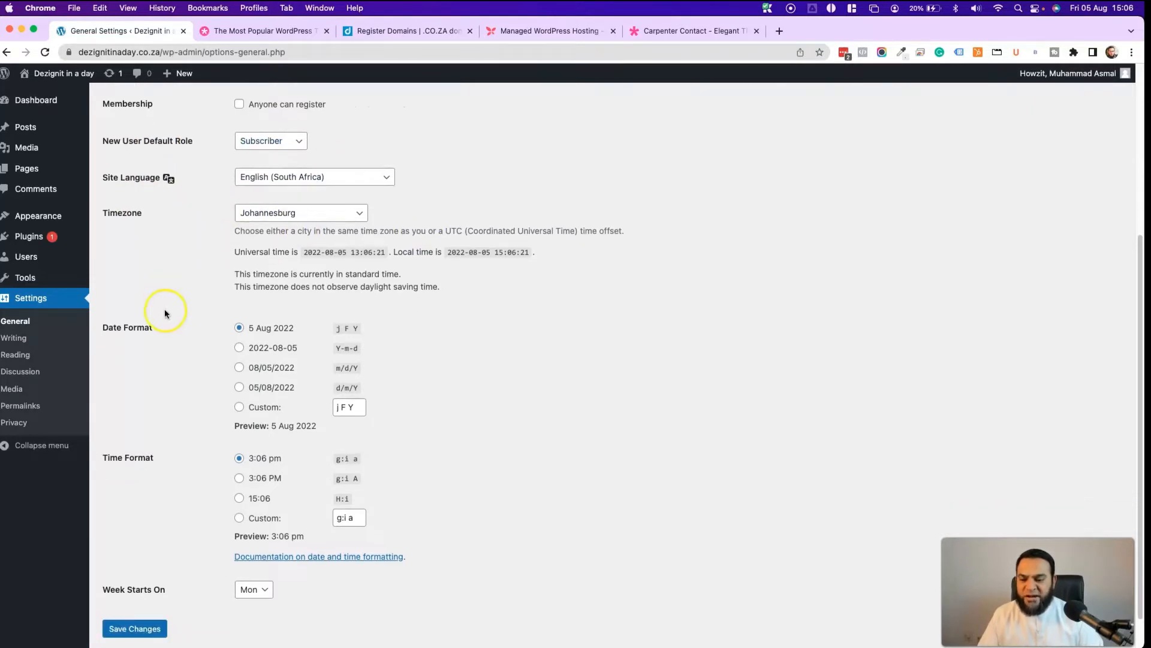
left_click(239, 420)
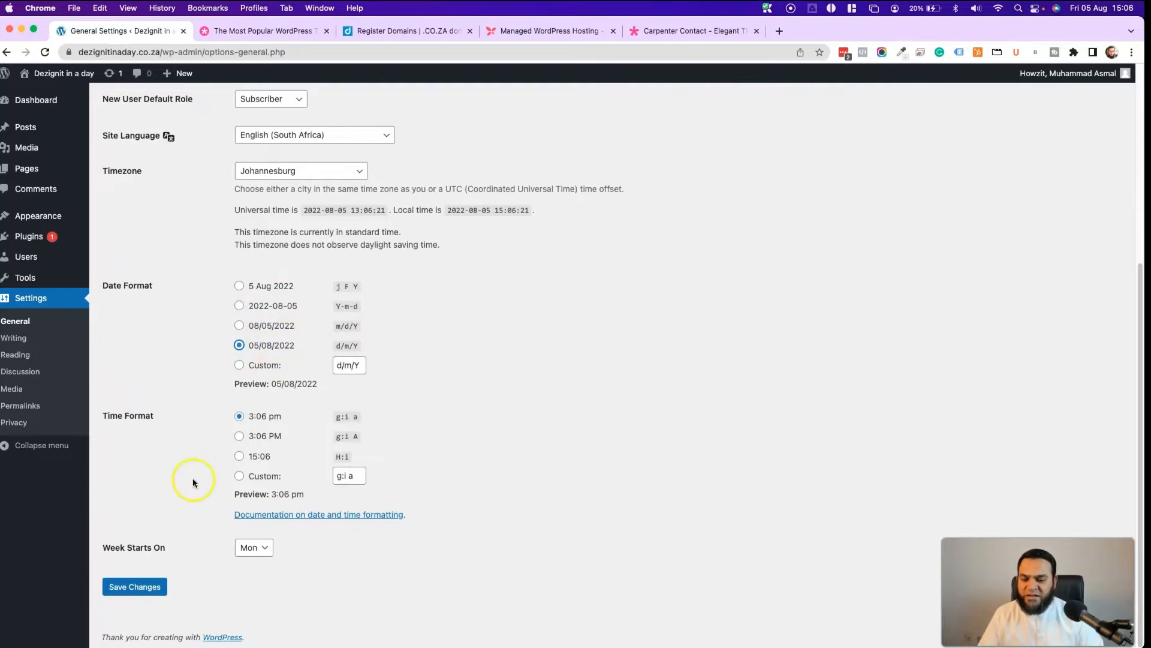
left_click(135, 585)
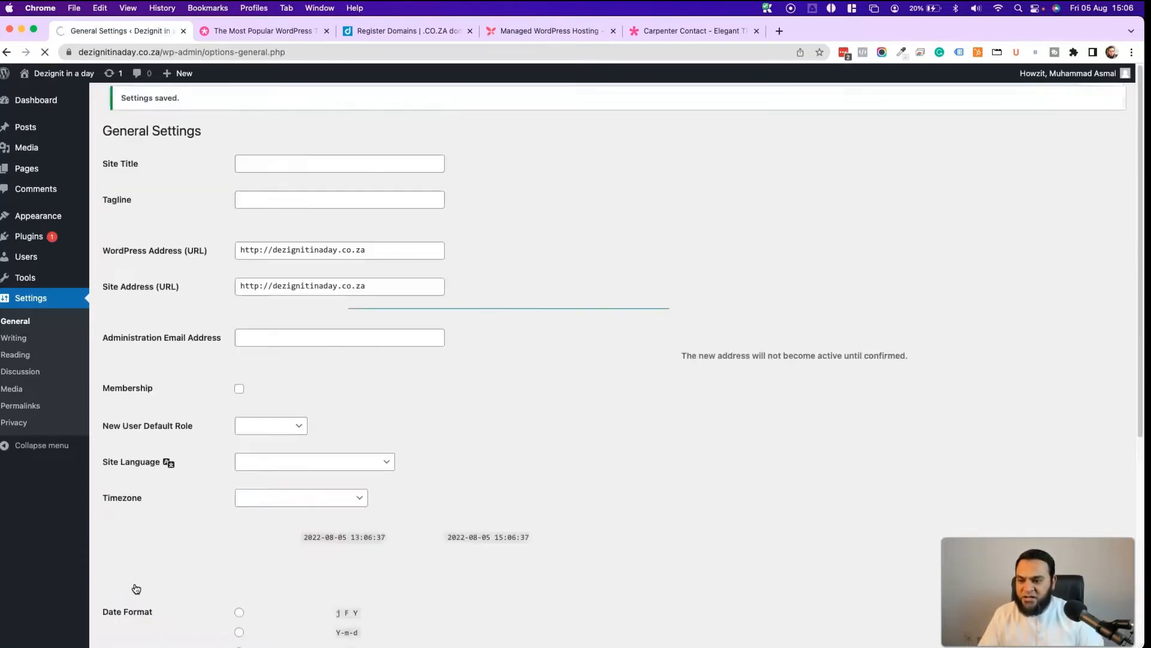
- Switch permalinks to the Post name structure (/%postname%/) and save the change
left_click(19, 407)
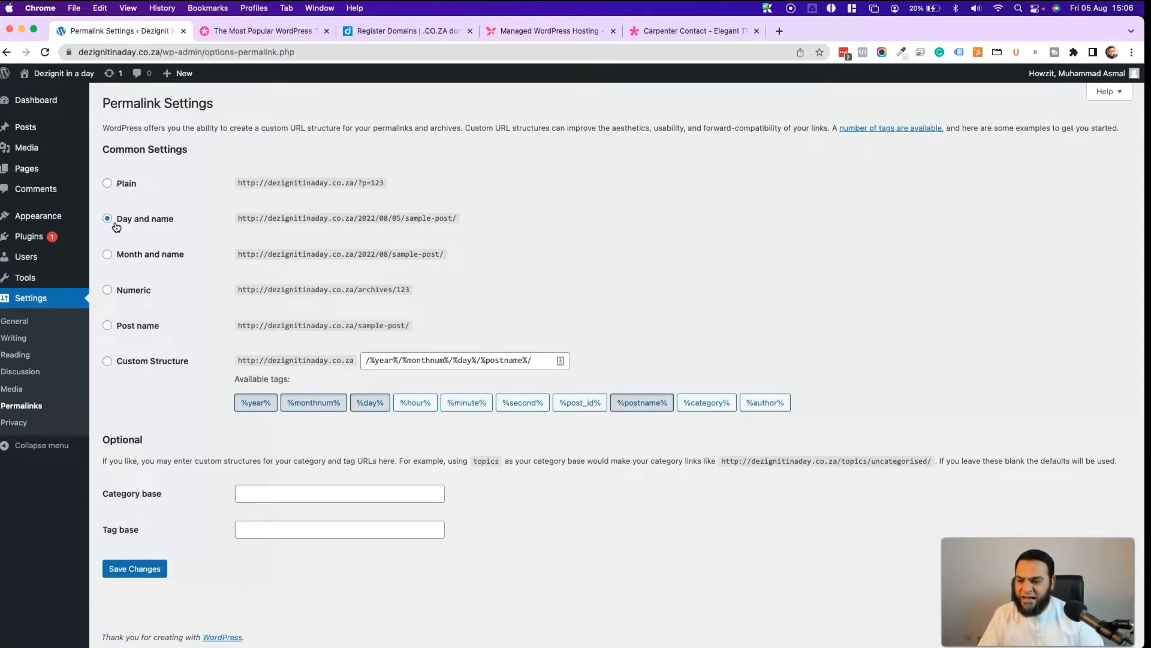
left_click(137, 327)
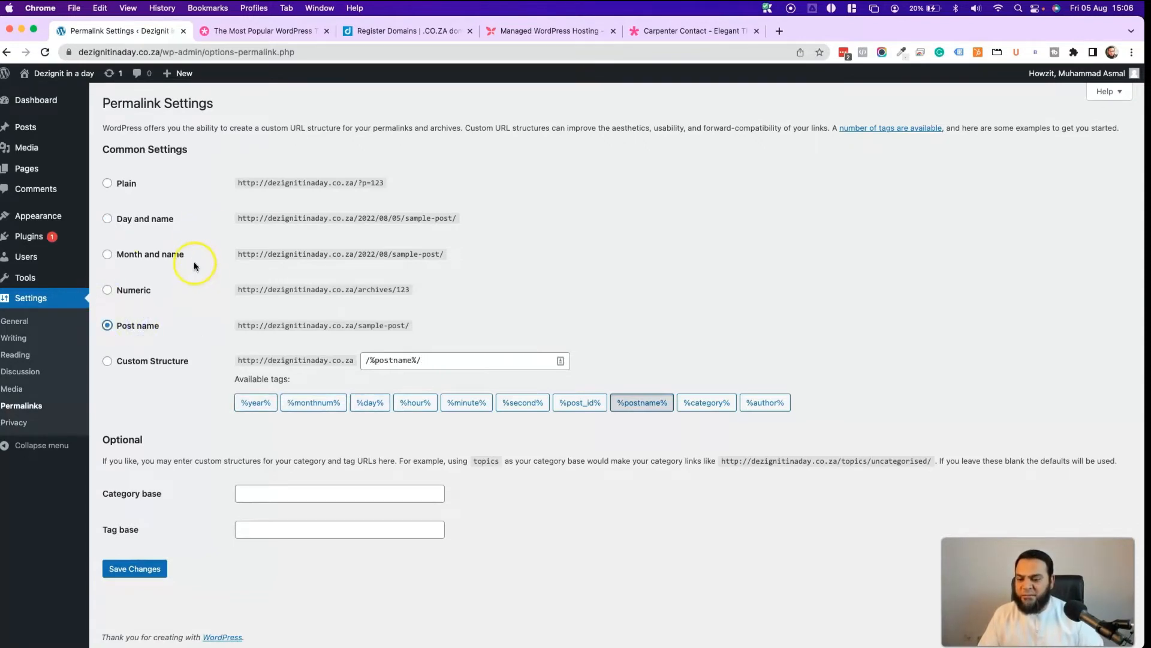
left_click(145, 567)
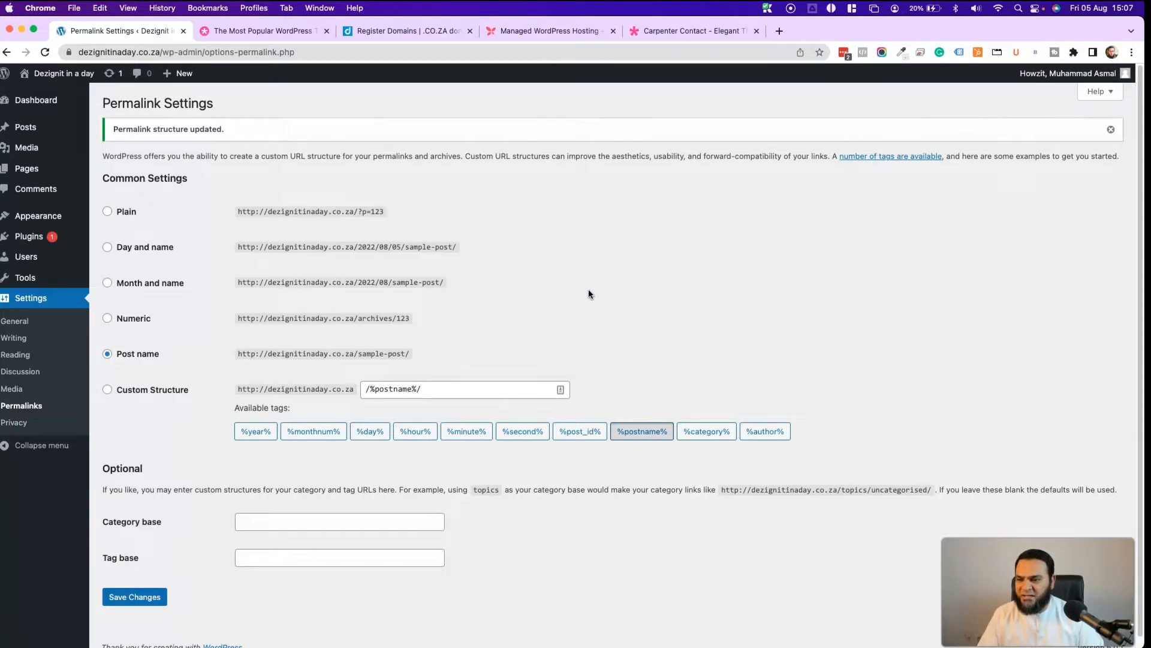
left_click(44, 130)
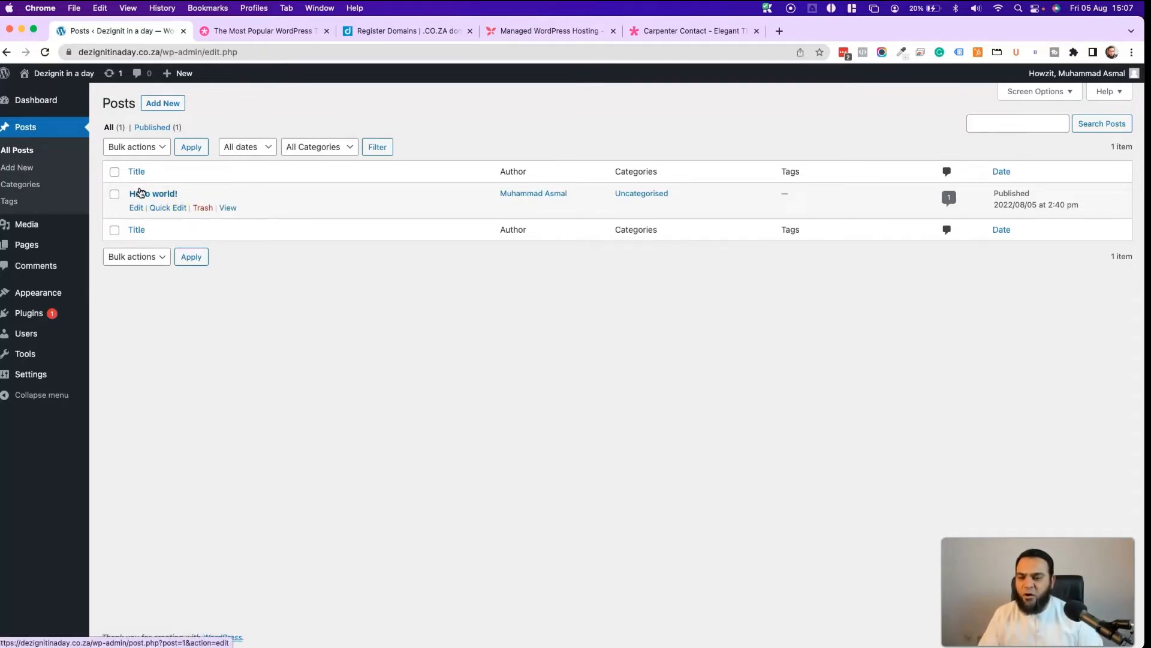
- Trash the Hello world! post and permanently delete it from the bin
left_click(201, 208)
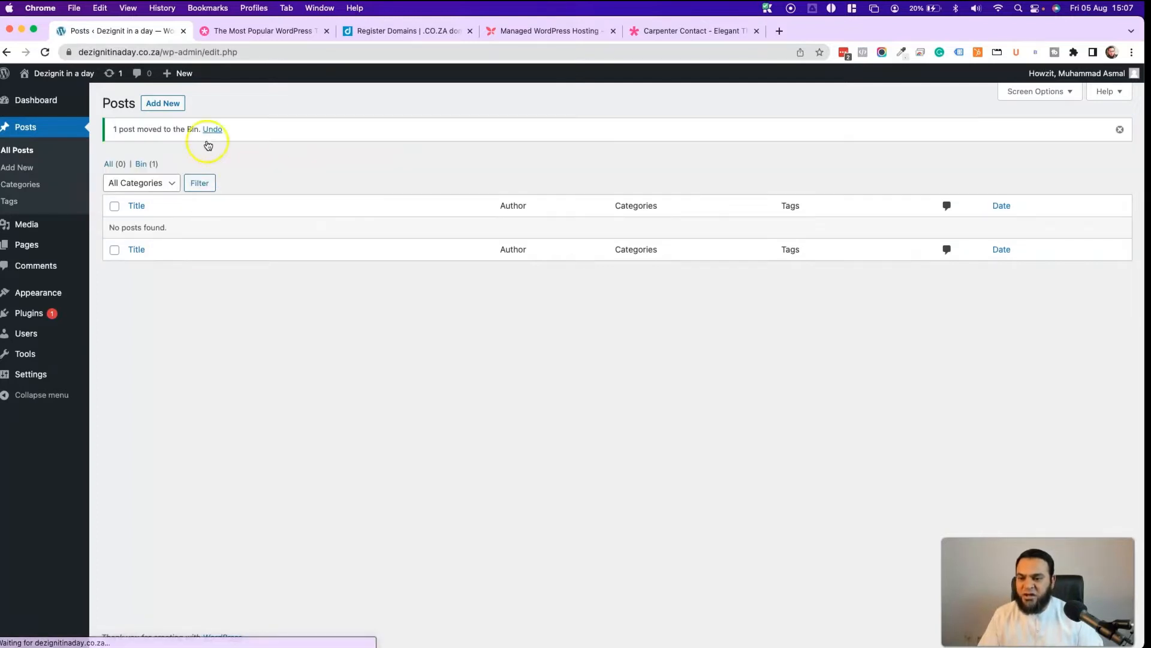
left_click(144, 166)
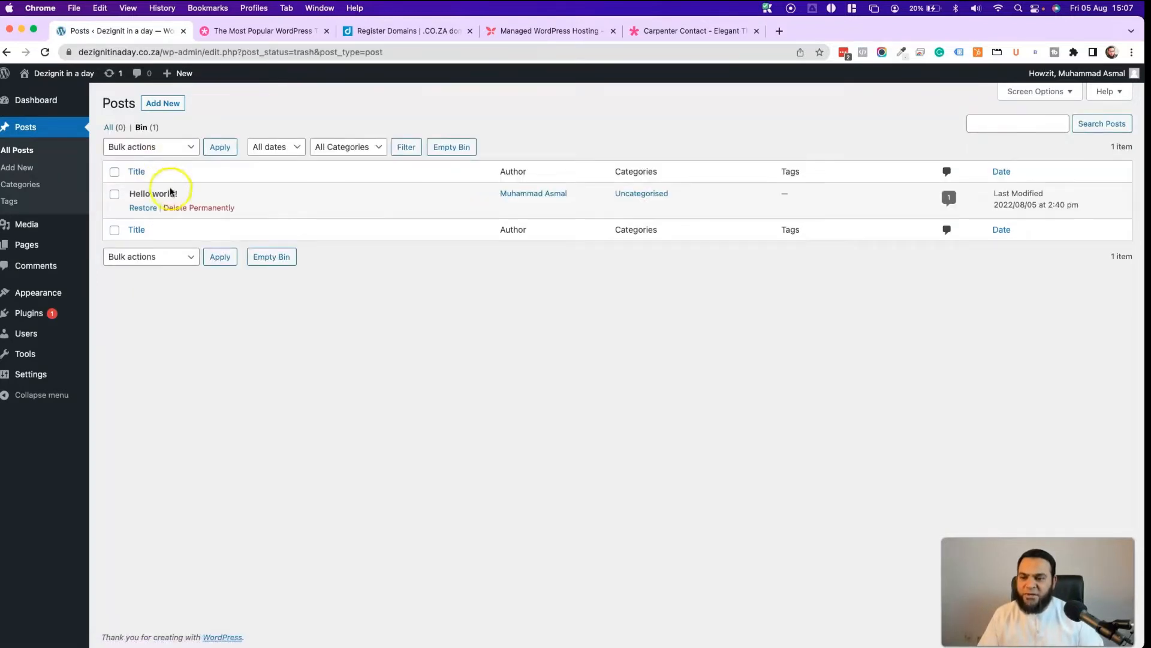
left_click(195, 211)
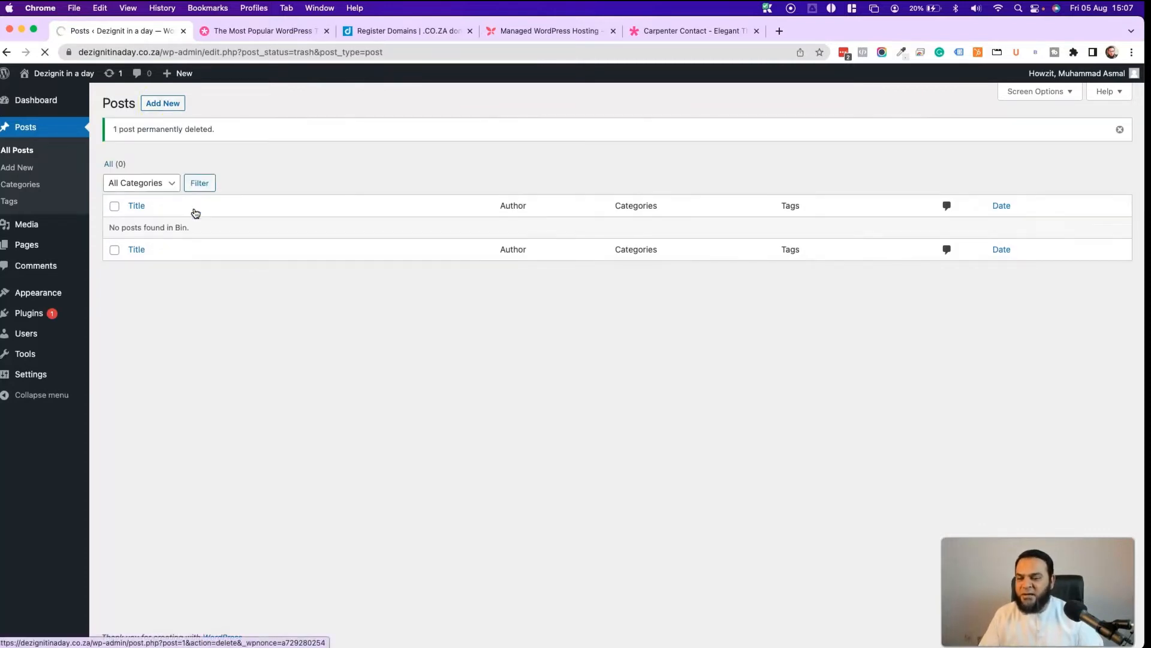
- Trash the Sample Page and permanently delete it from the bin
left_click(34, 247)
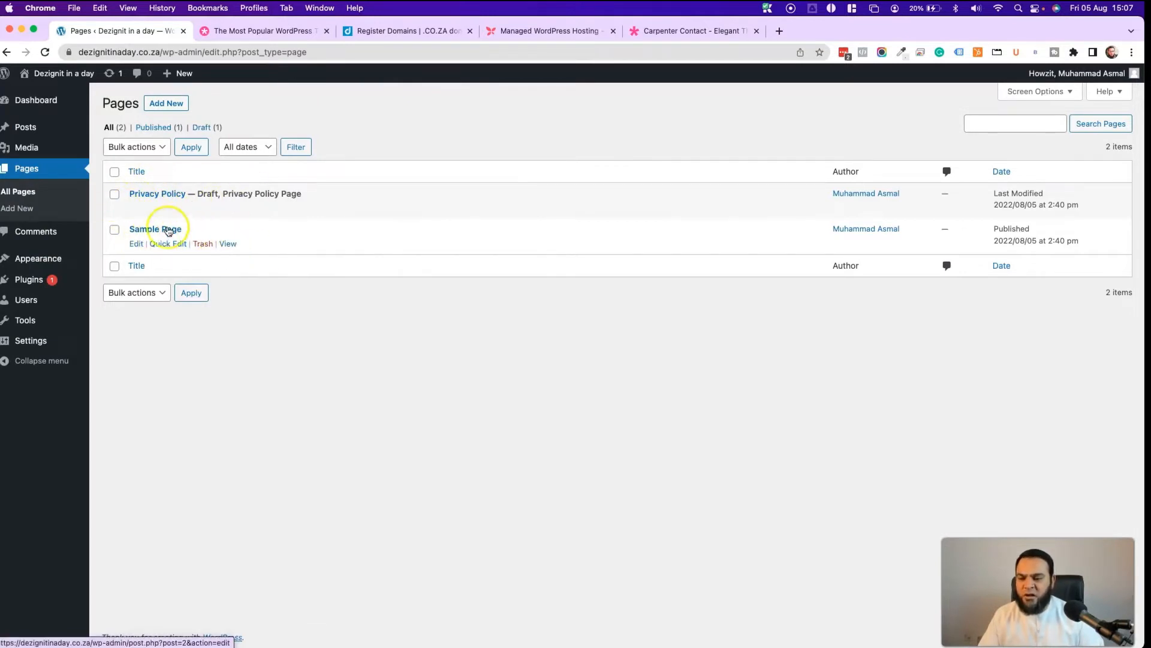
left_click(204, 245)
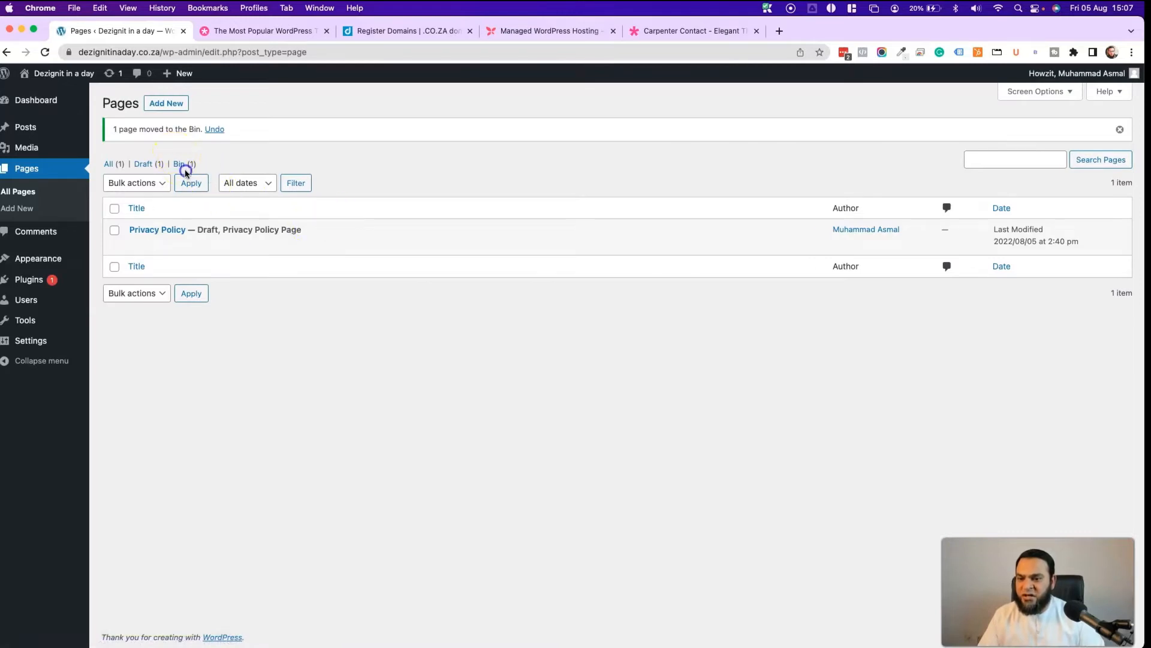
left_click(185, 170)
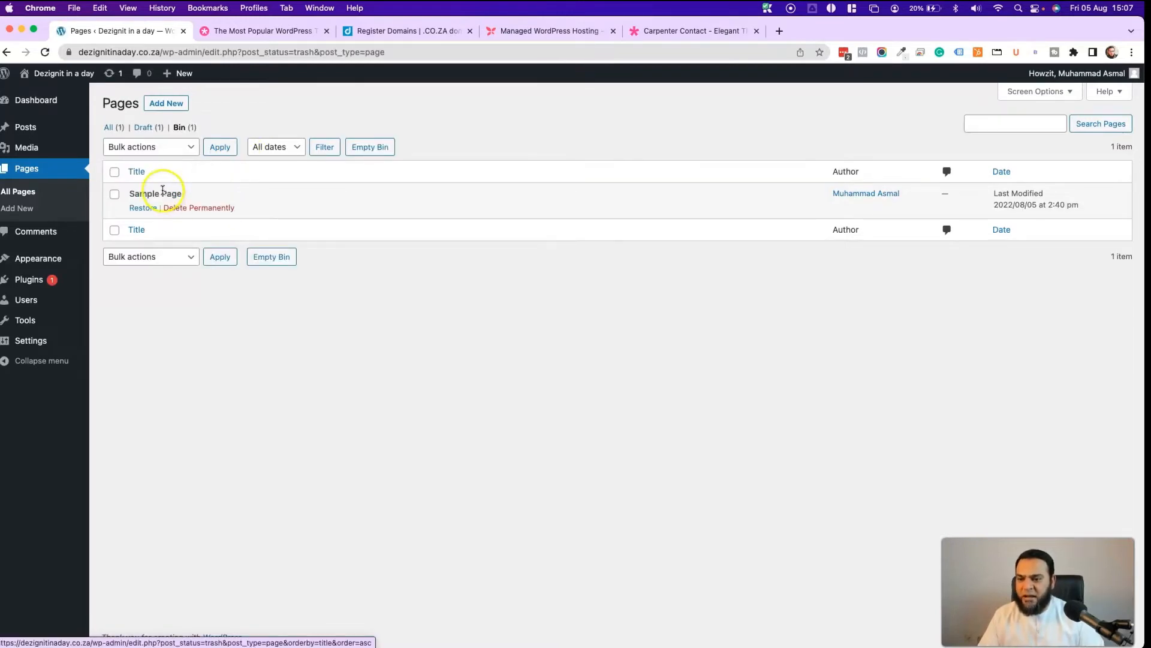
left_click(204, 209)
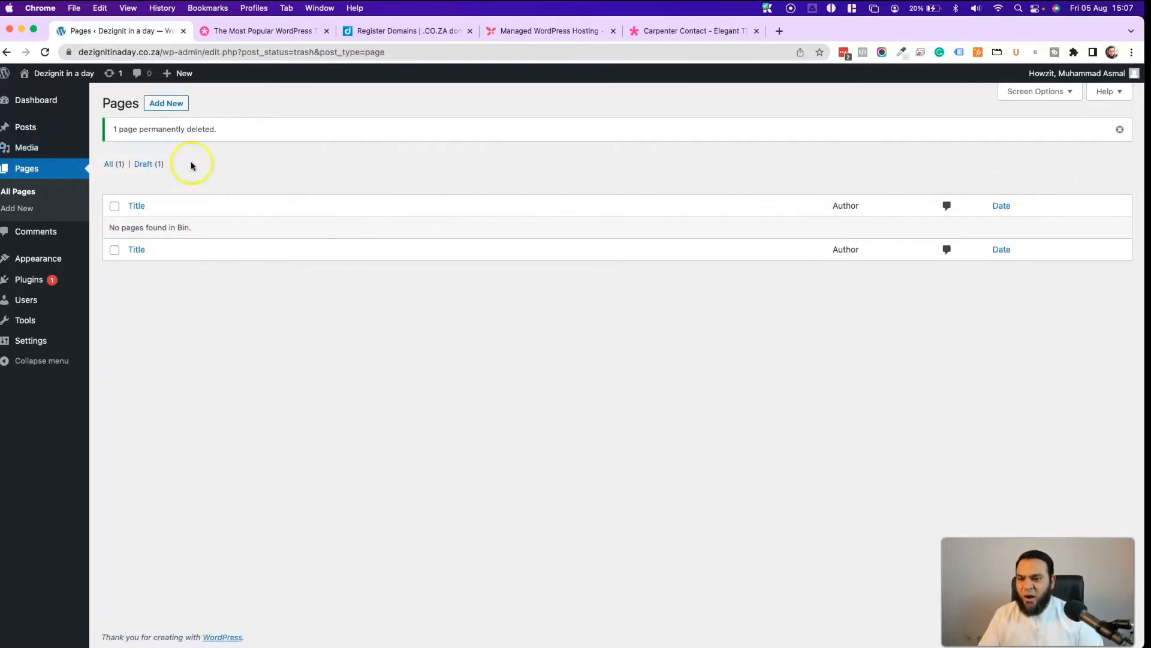
left_click(117, 166)
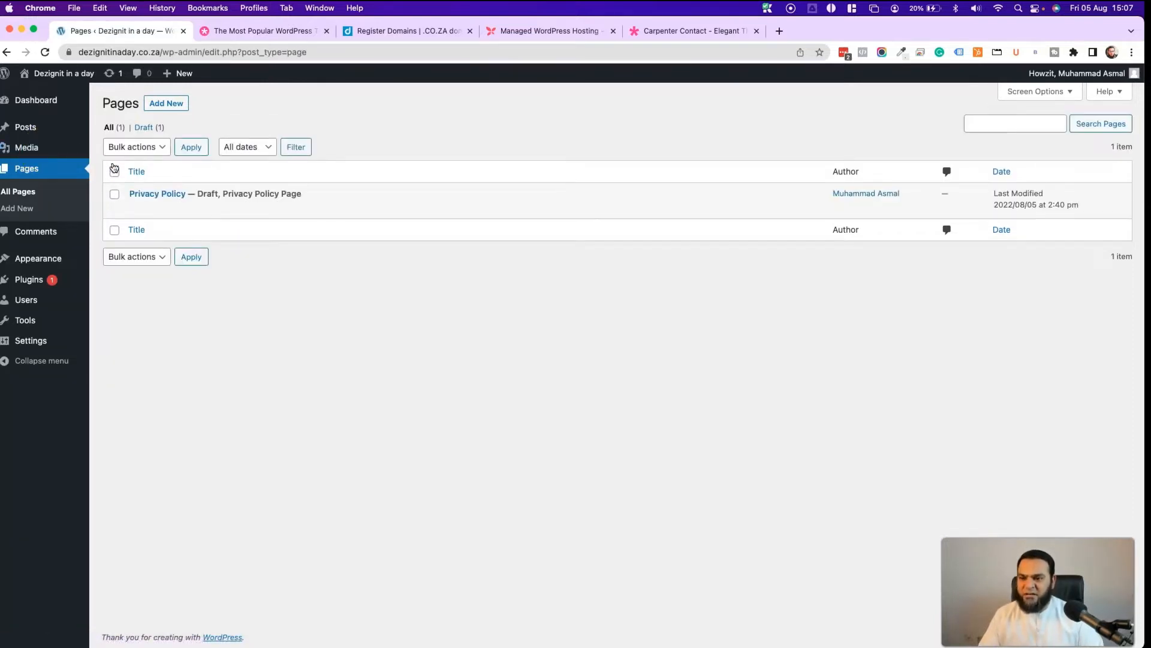
left_click(158, 106)
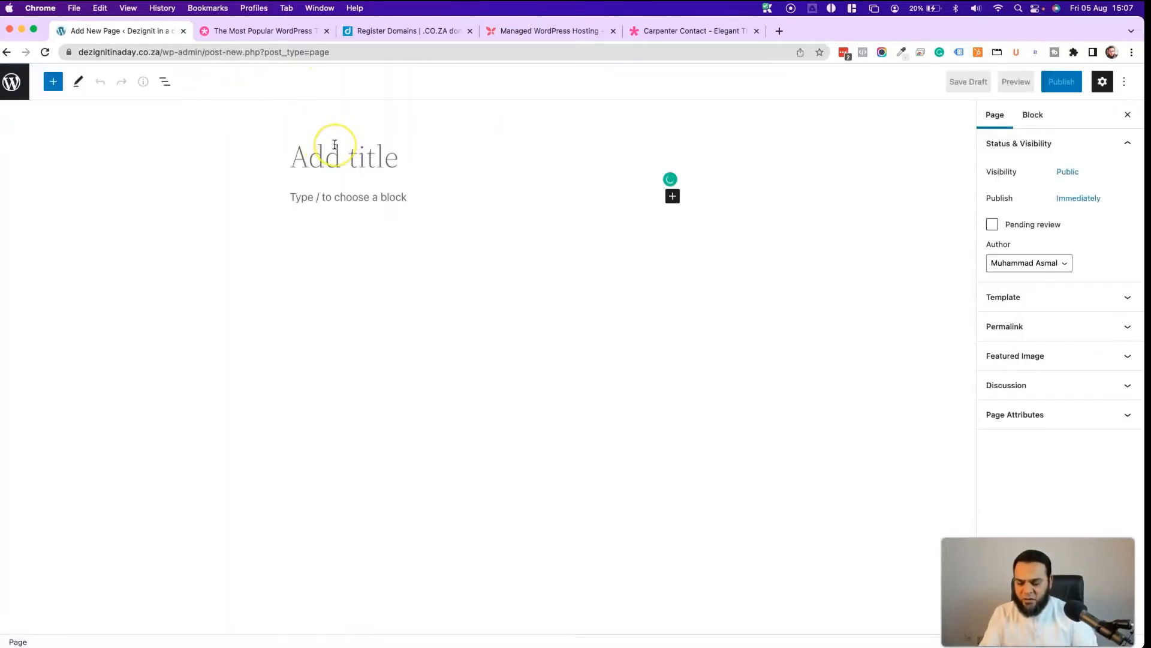
- Publish the new Home page and return to the pages list
type("HOome")
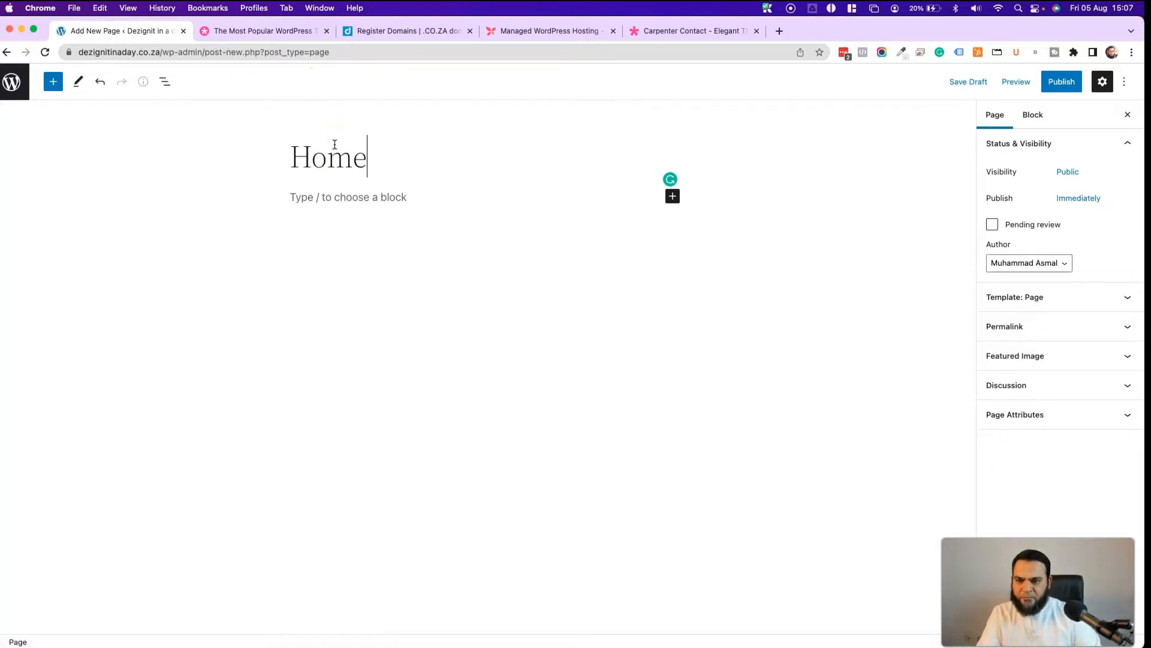
left_click(1056, 82)
left_click(1019, 82)
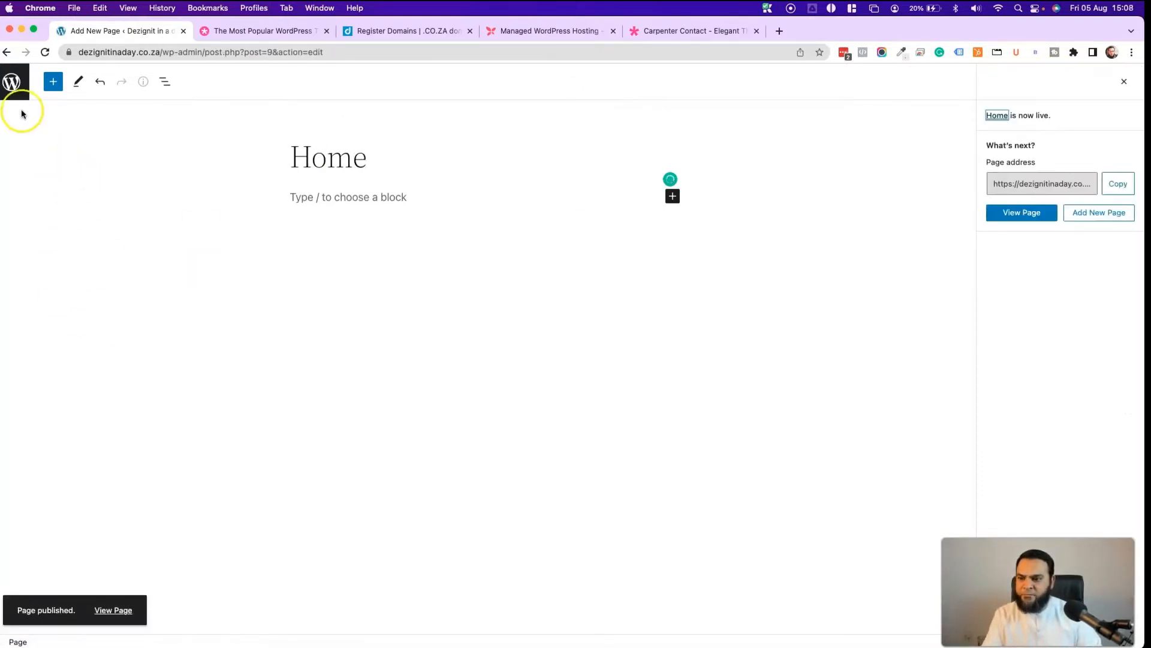
left_click(14, 90)
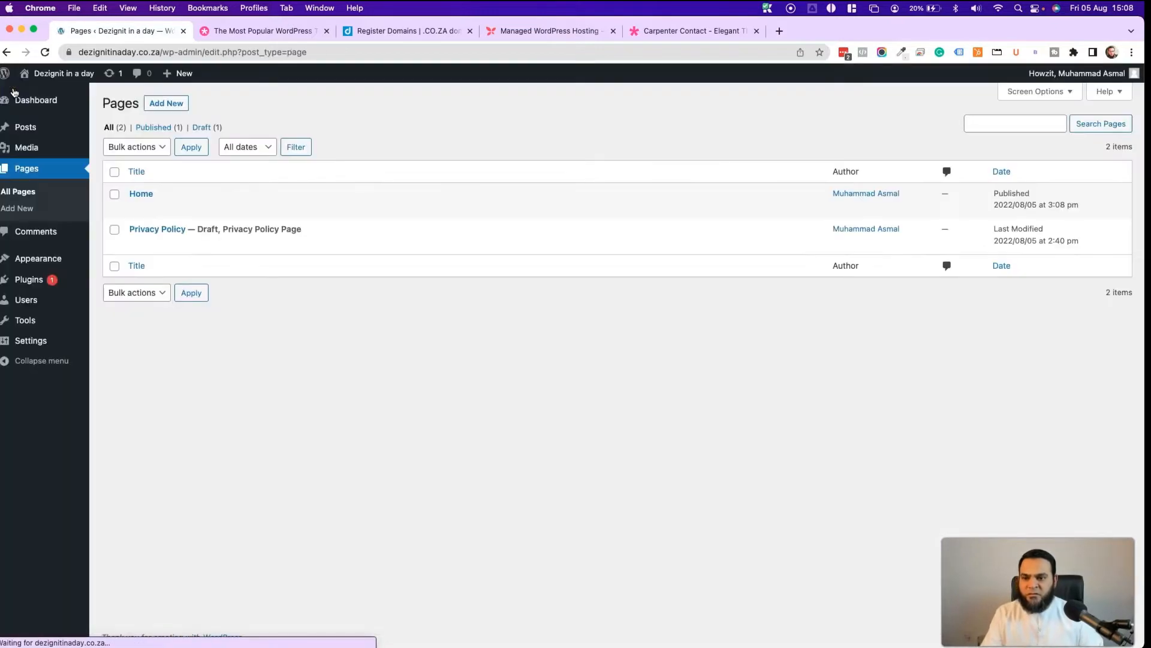
- Create and publish a page titled About
left_click(165, 103)
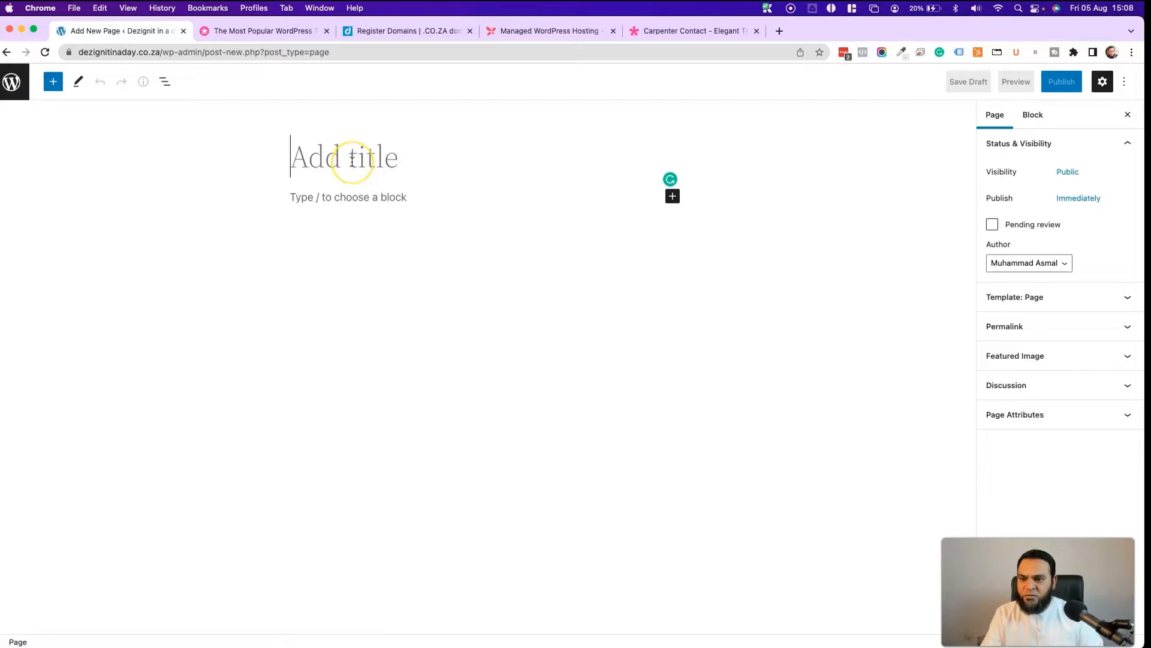
type("About")
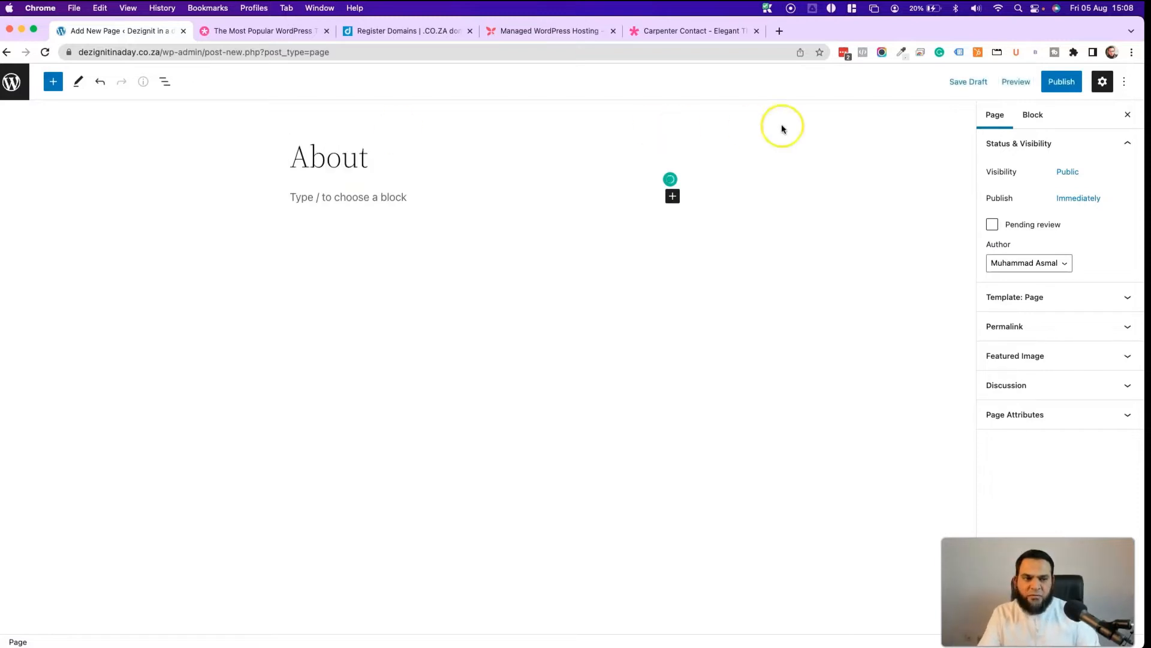
left_click(1065, 82)
left_click(1019, 81)
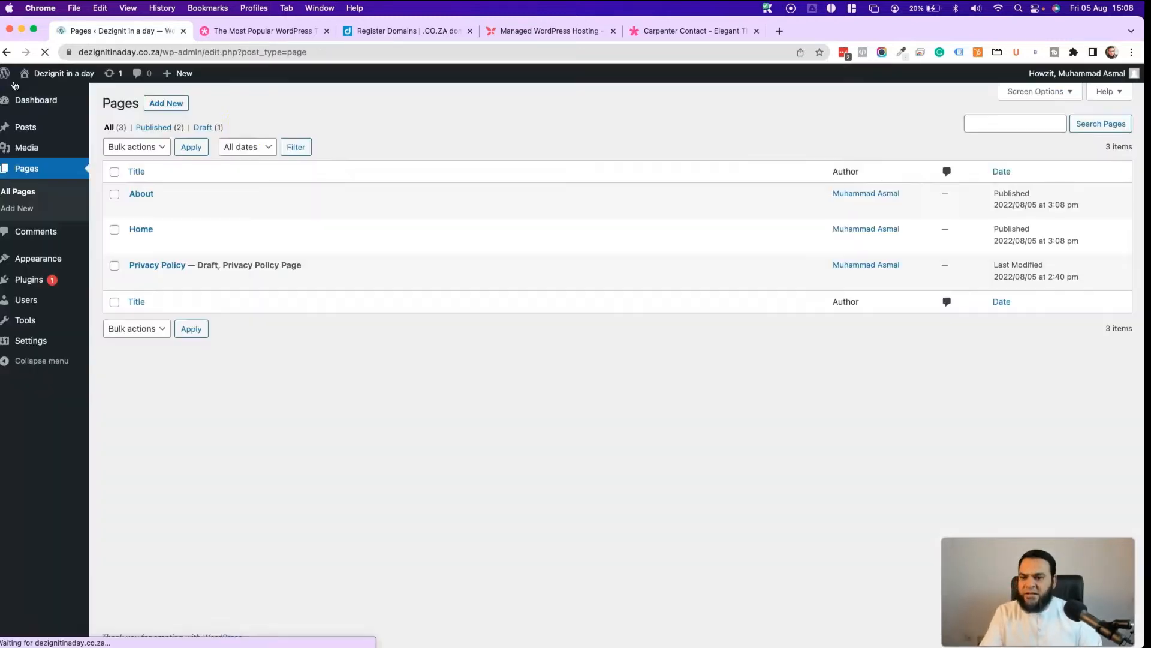
- Create and publish a page titled Services, then go back to the pages list
left_click(159, 105)
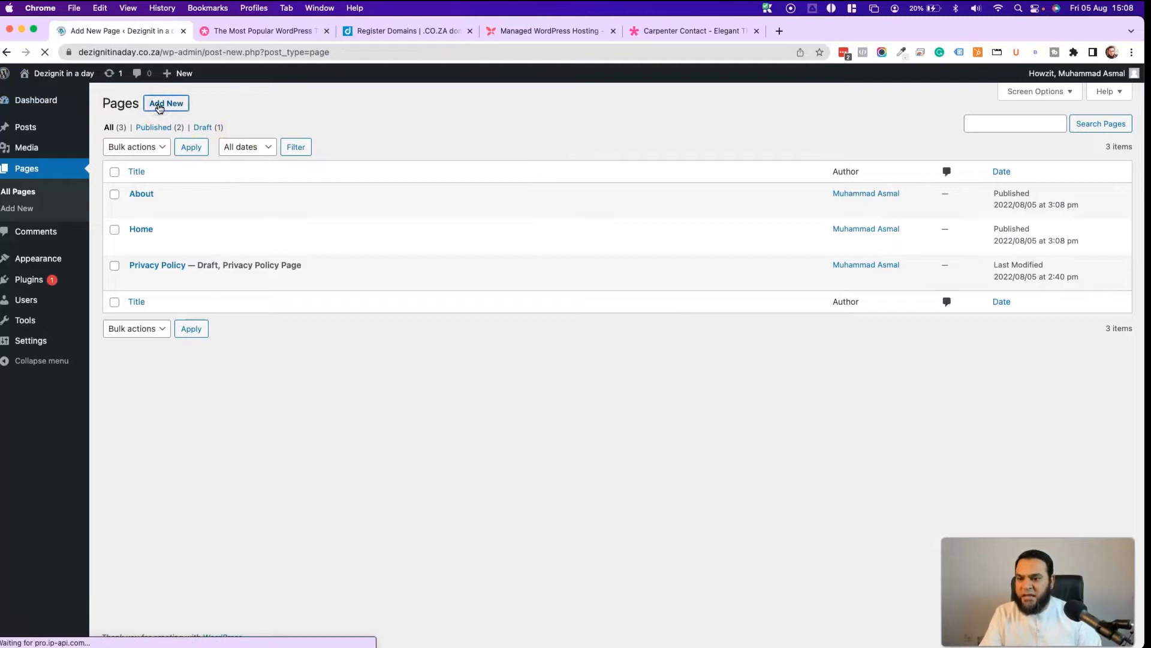
type("Se")
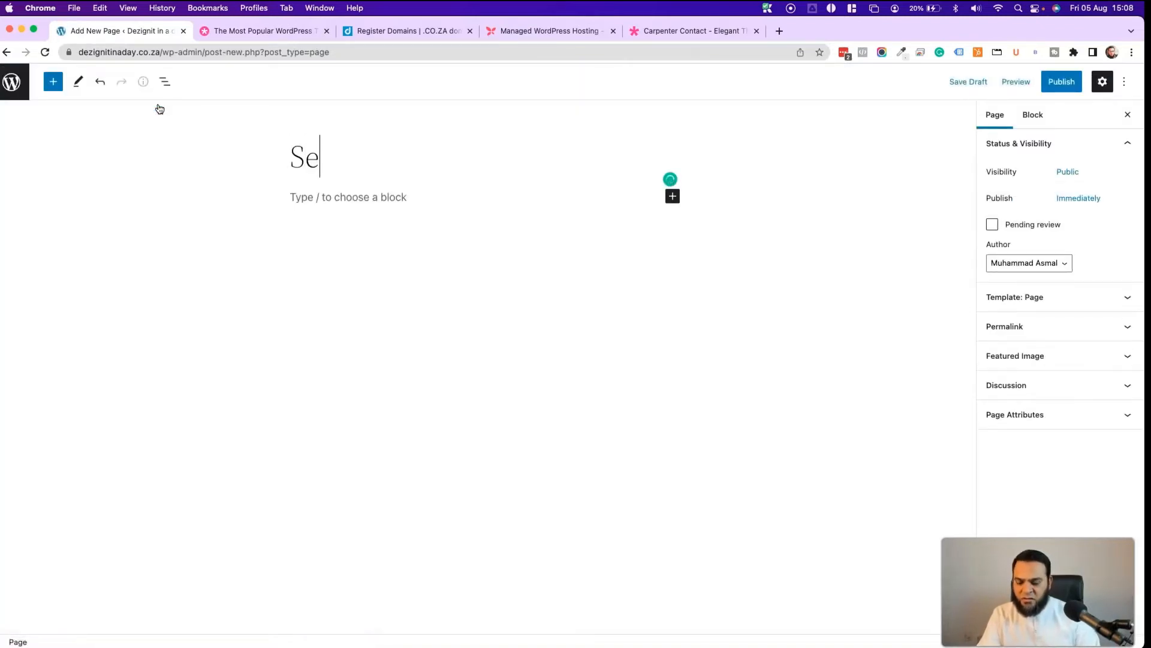
type("rvices")
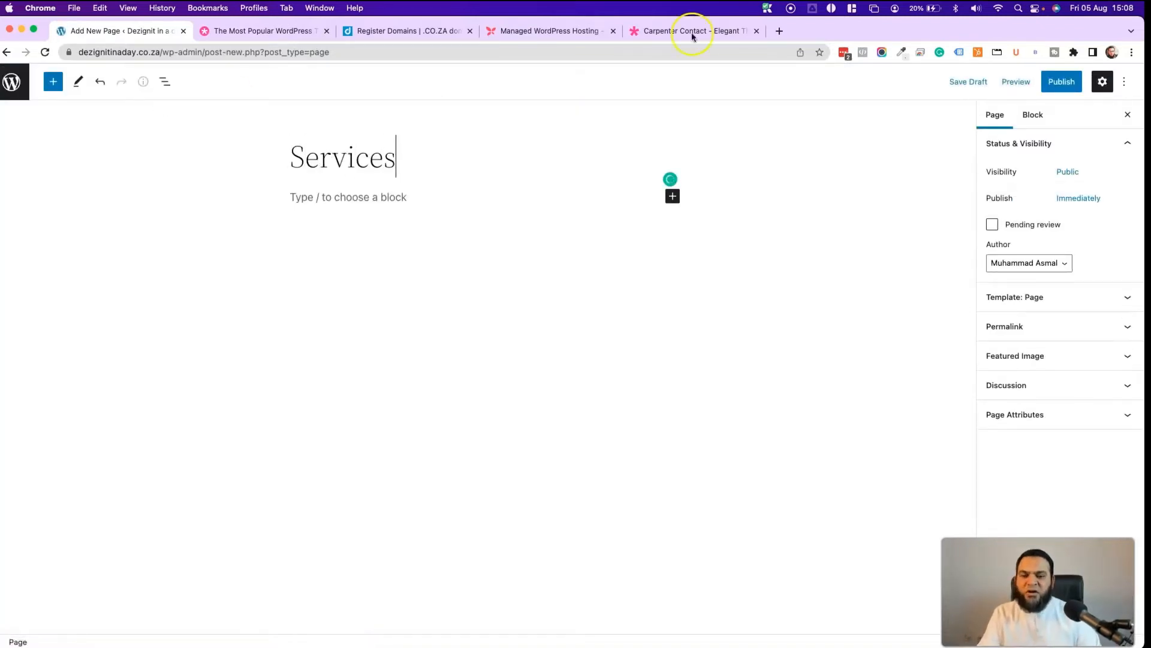
left_click(1064, 82)
left_click(1049, 89)
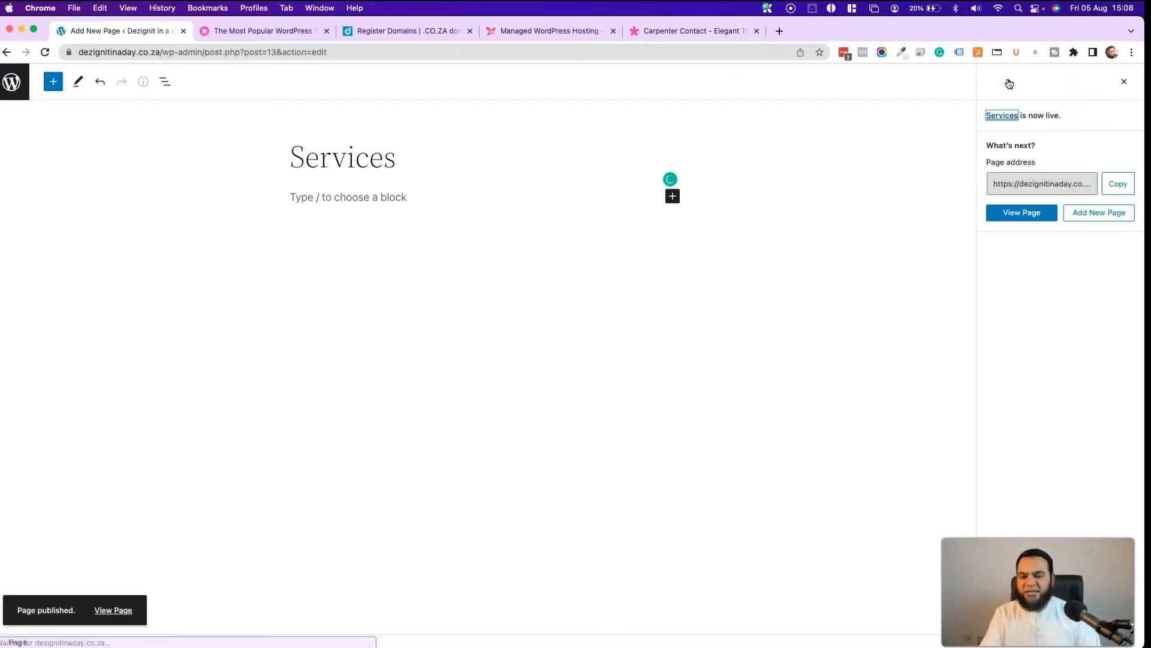
left_click(11, 82)
- Publish the Gallery and Contact pages and return to the pages list
left_click(166, 103)
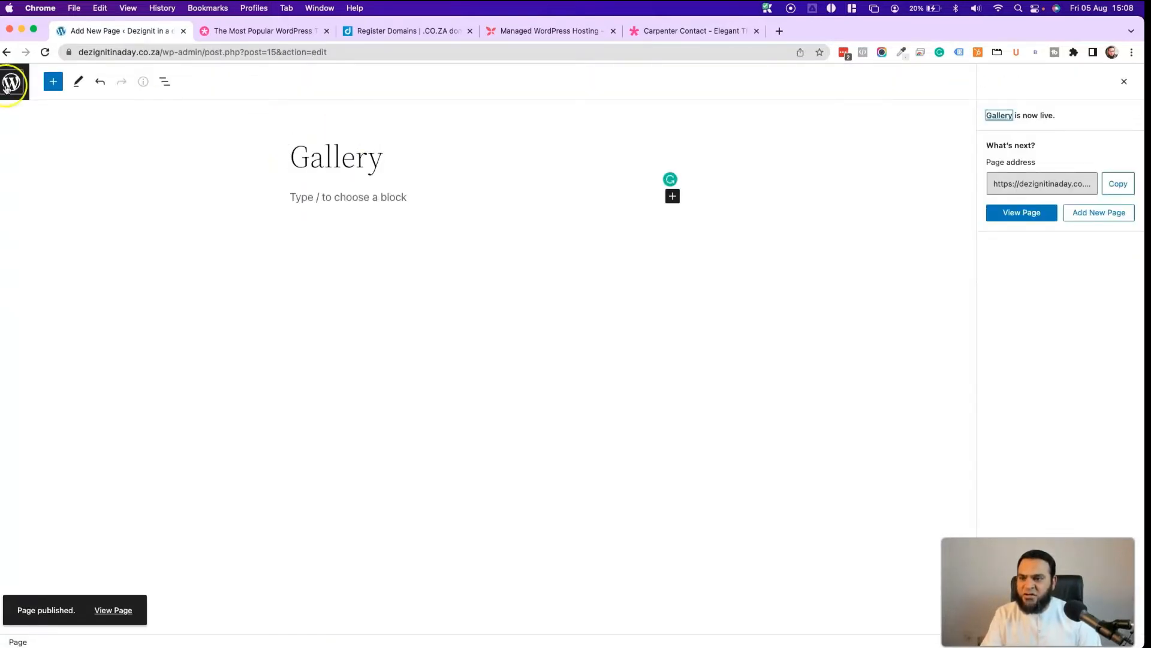
left_click(12, 82)
left_click(156, 104)
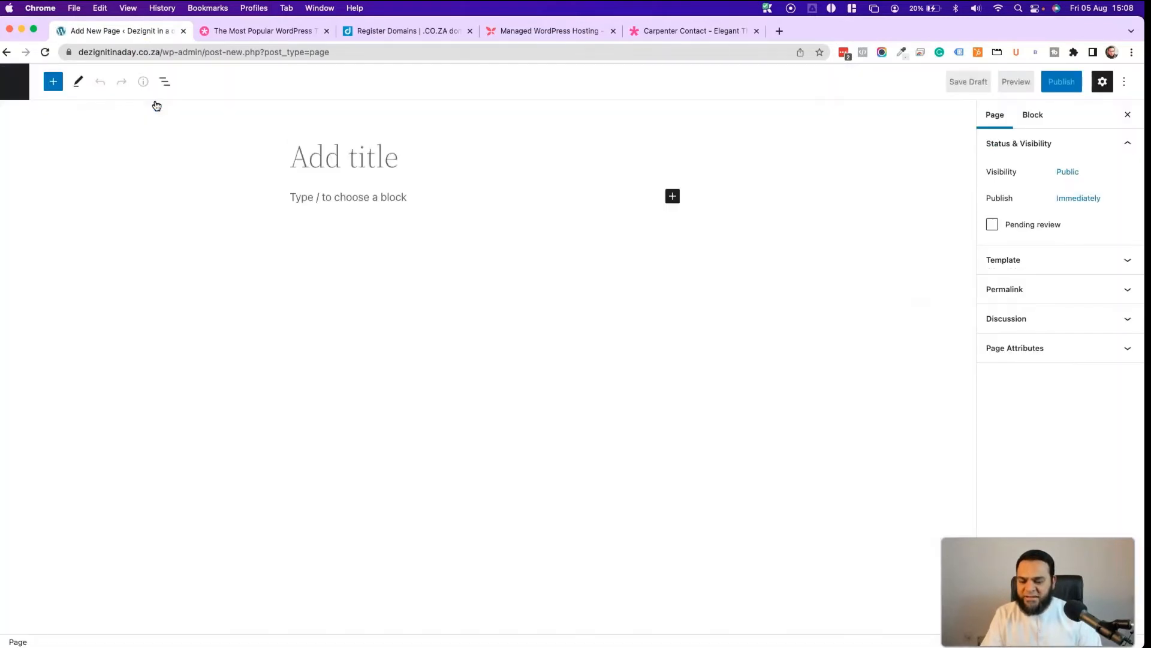
type("Conta")
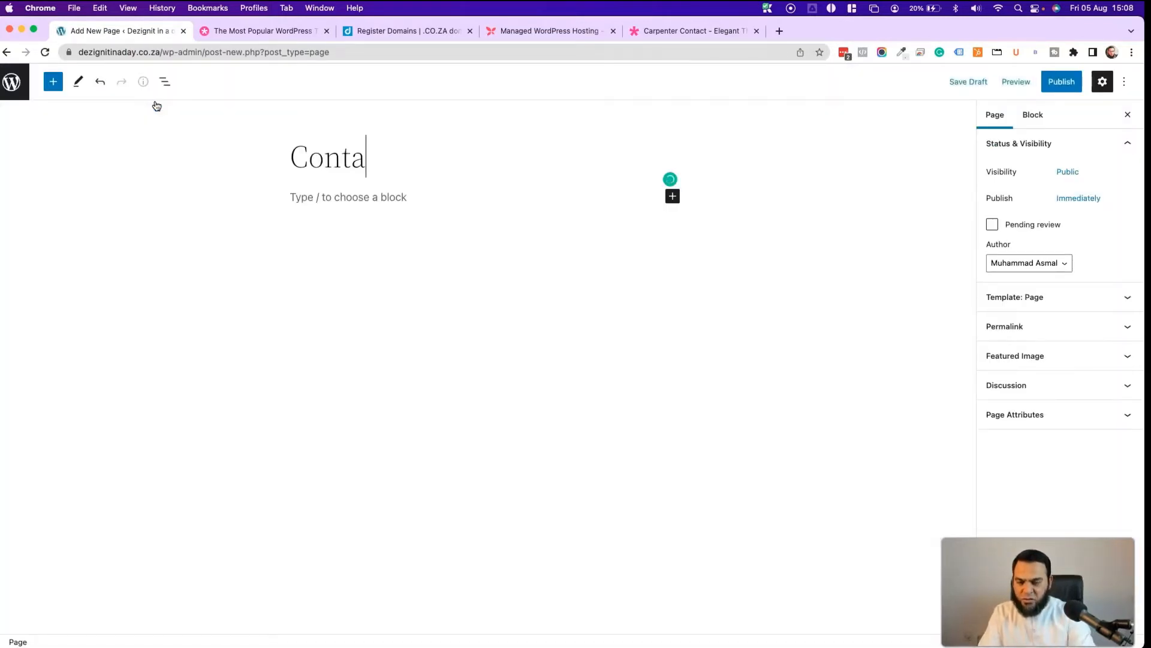
left_click(564, 116)
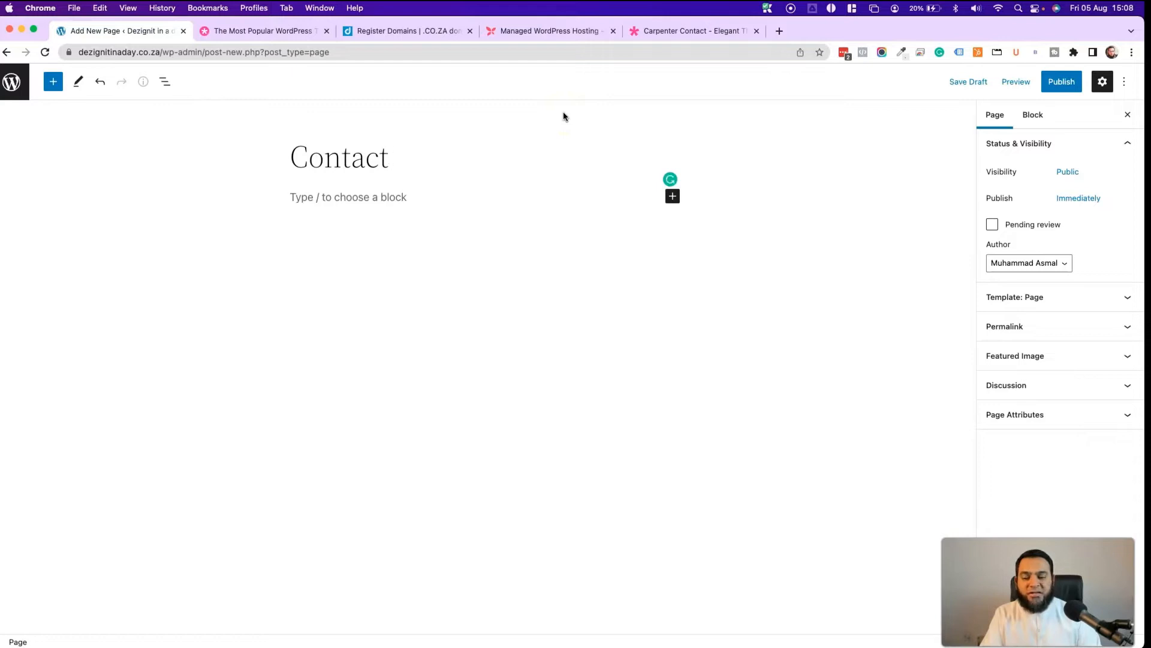
left_click(1062, 81)
left_click(1018, 84)
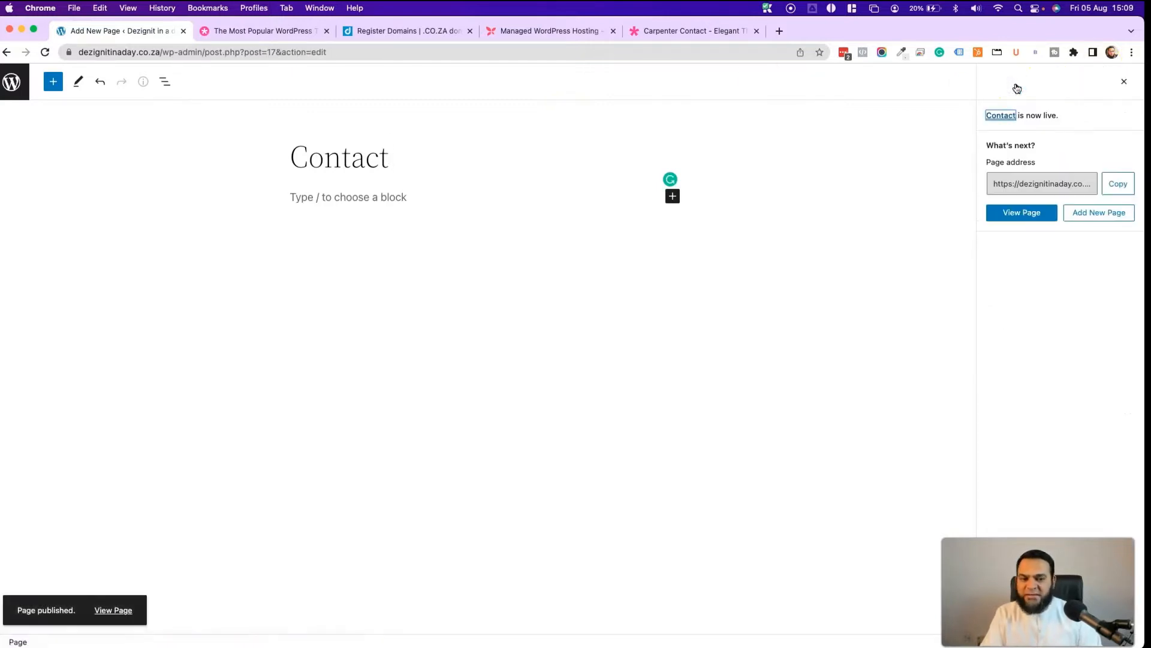
left_click(20, 86)
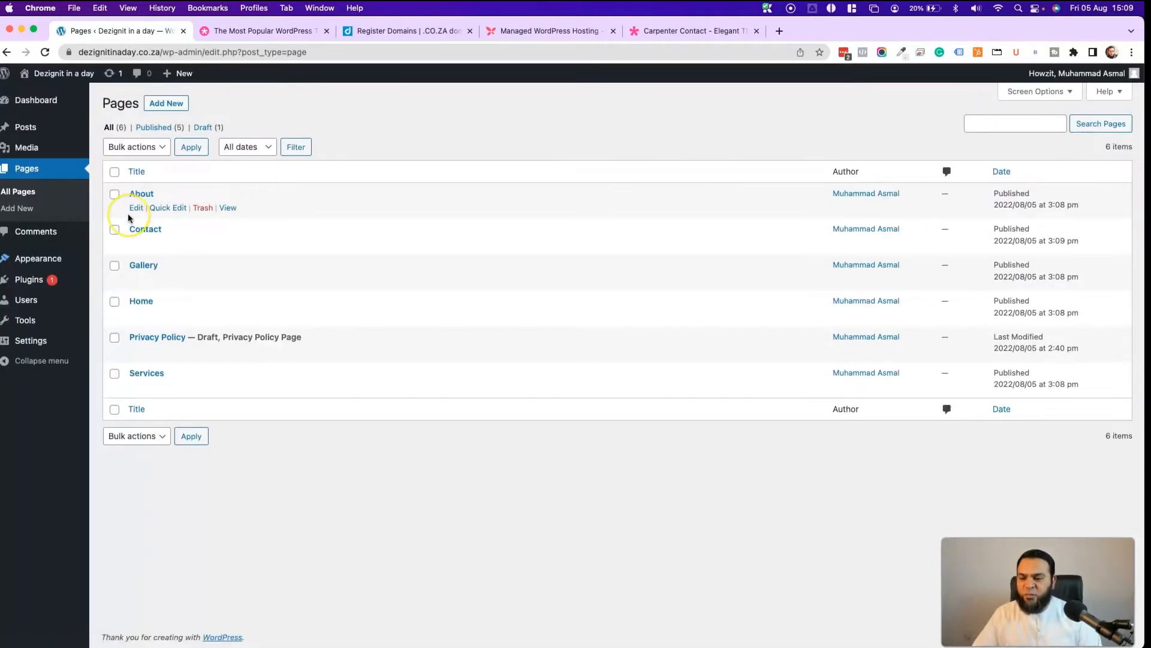
- In Reading settings, set the homepage to the static Home page and save
left_click(31, 339)
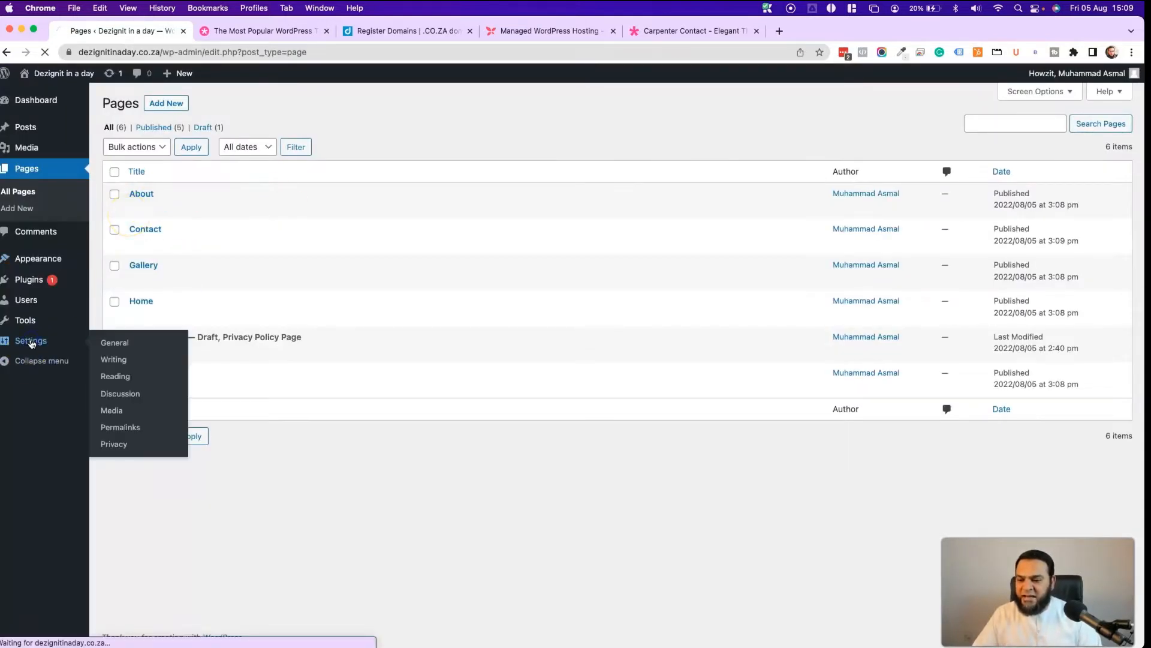
left_click(18, 356)
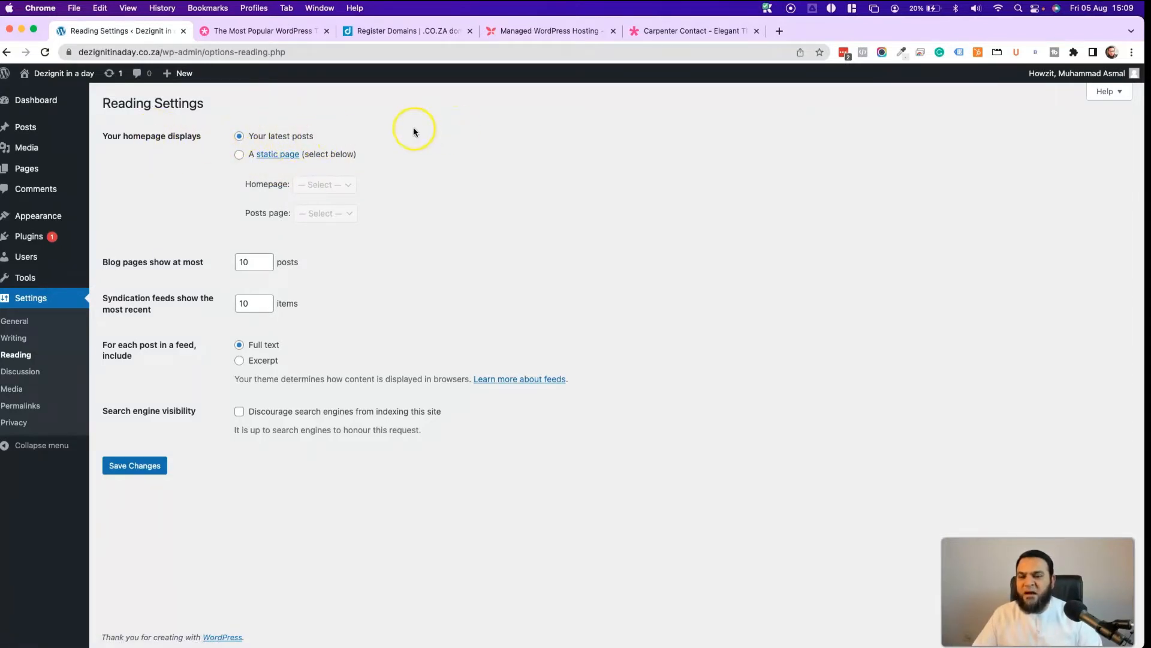
left_click(48, 74, "super")
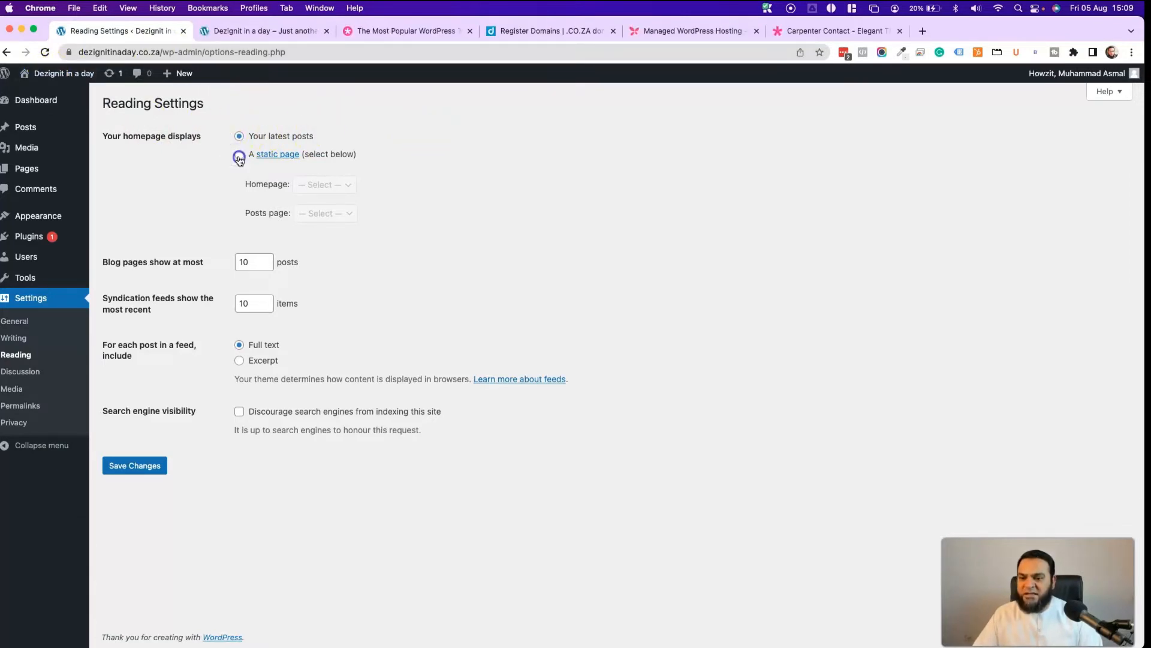
left_click(239, 158)
left_click(315, 185)
left_click(320, 239)
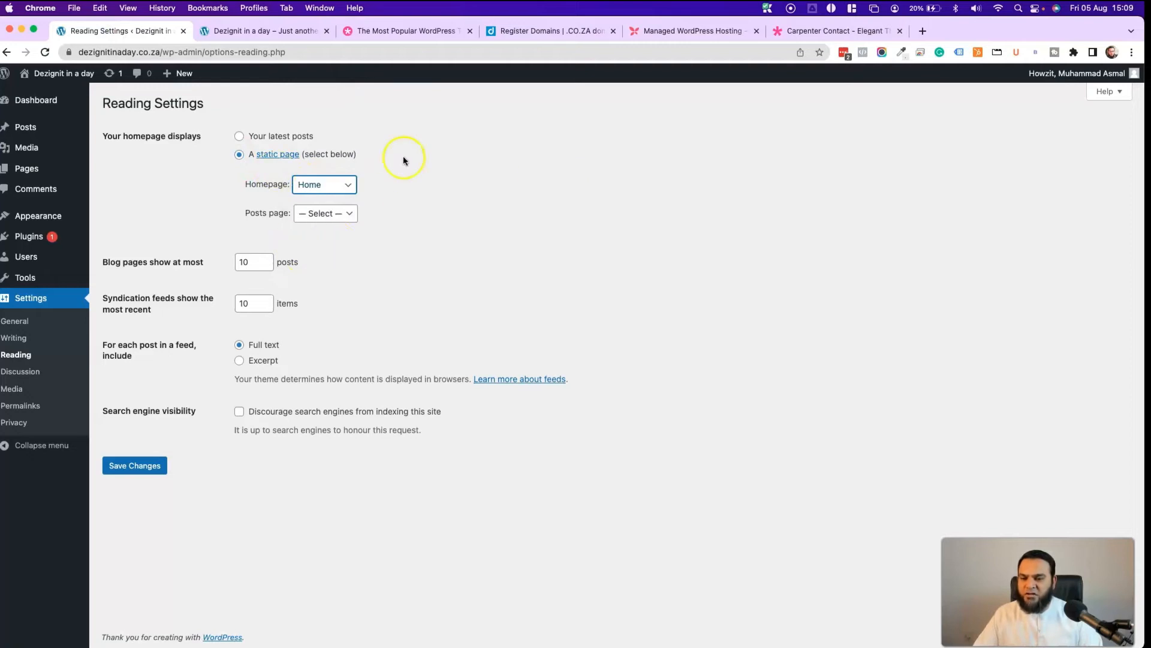
left_click(134, 465)
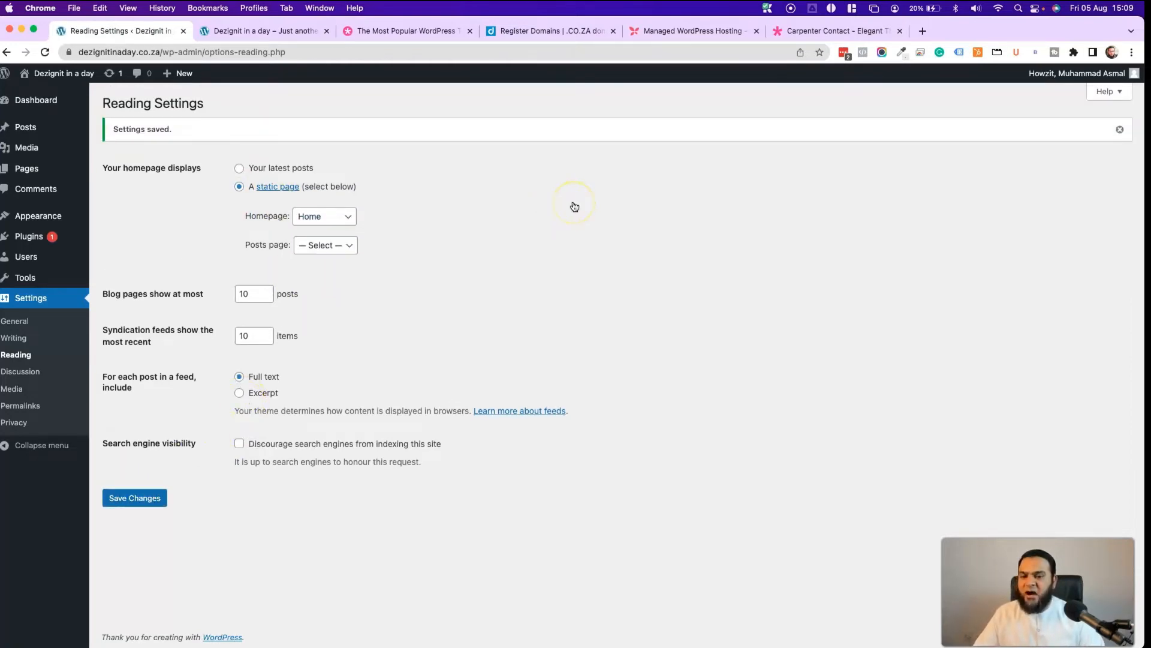
left_click(386, 35)
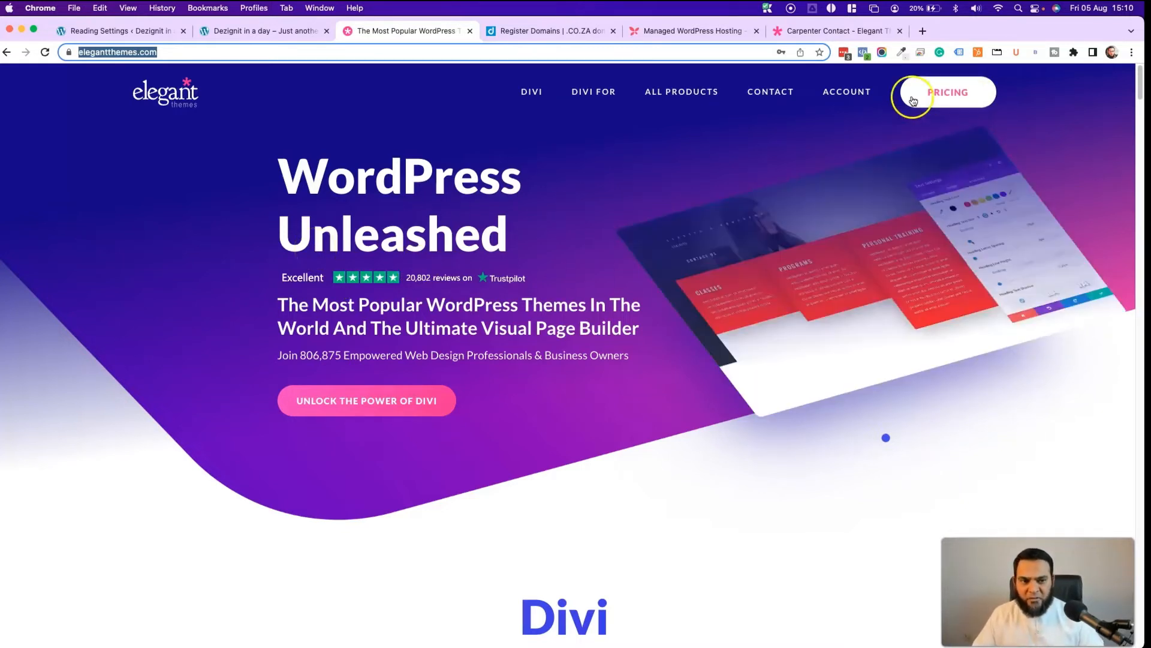
left_click(948, 93)
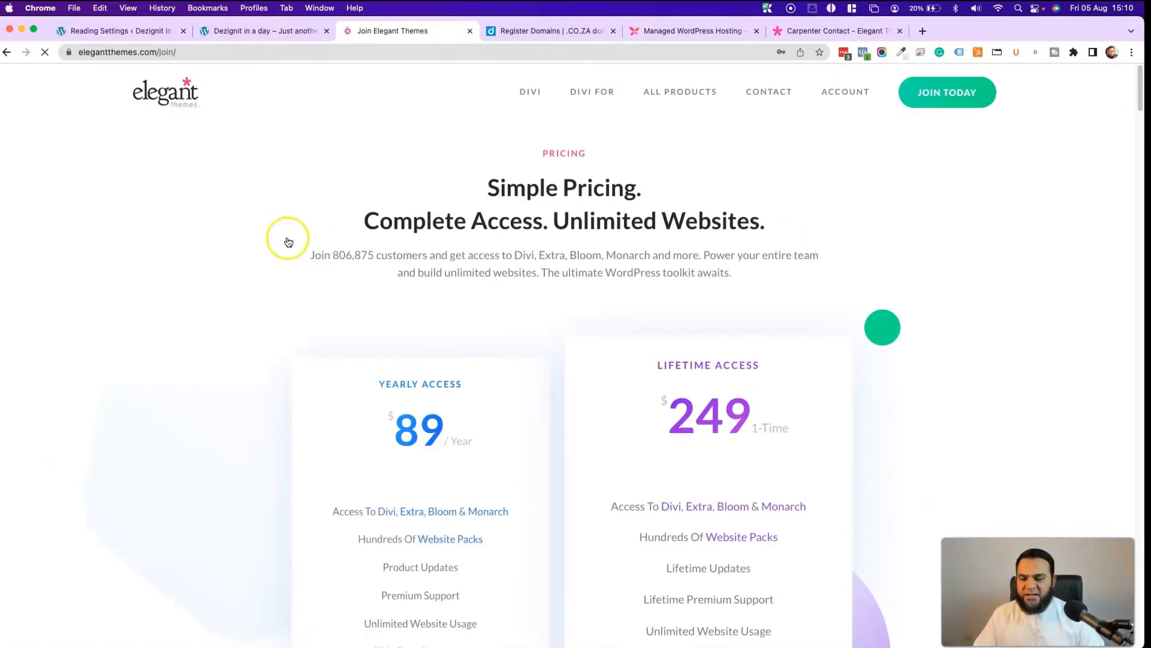
scroll(395, 349, "down", 3)
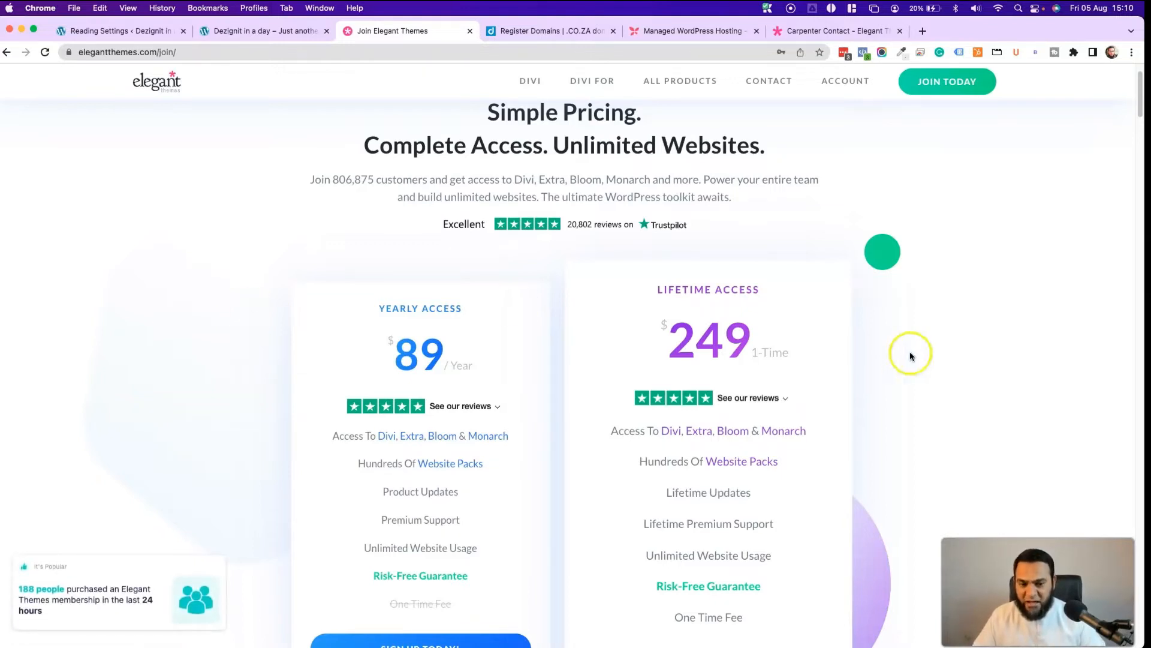
left_click_drag(663, 333, 817, 334)
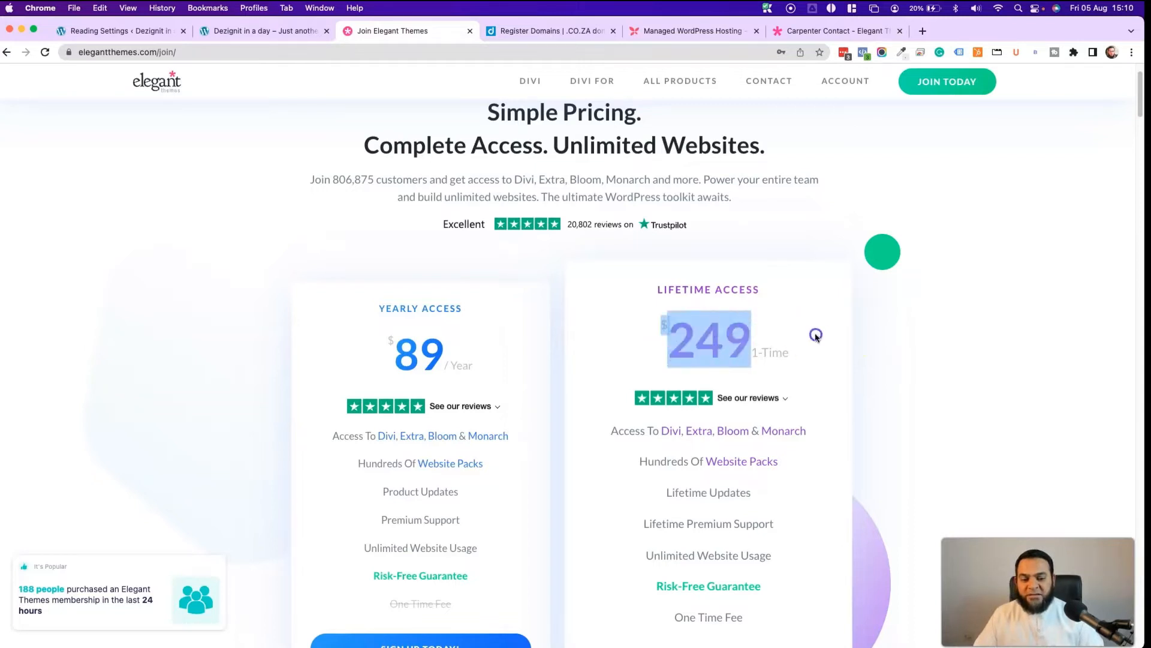
left_click(990, 330)
left_click(365, 332)
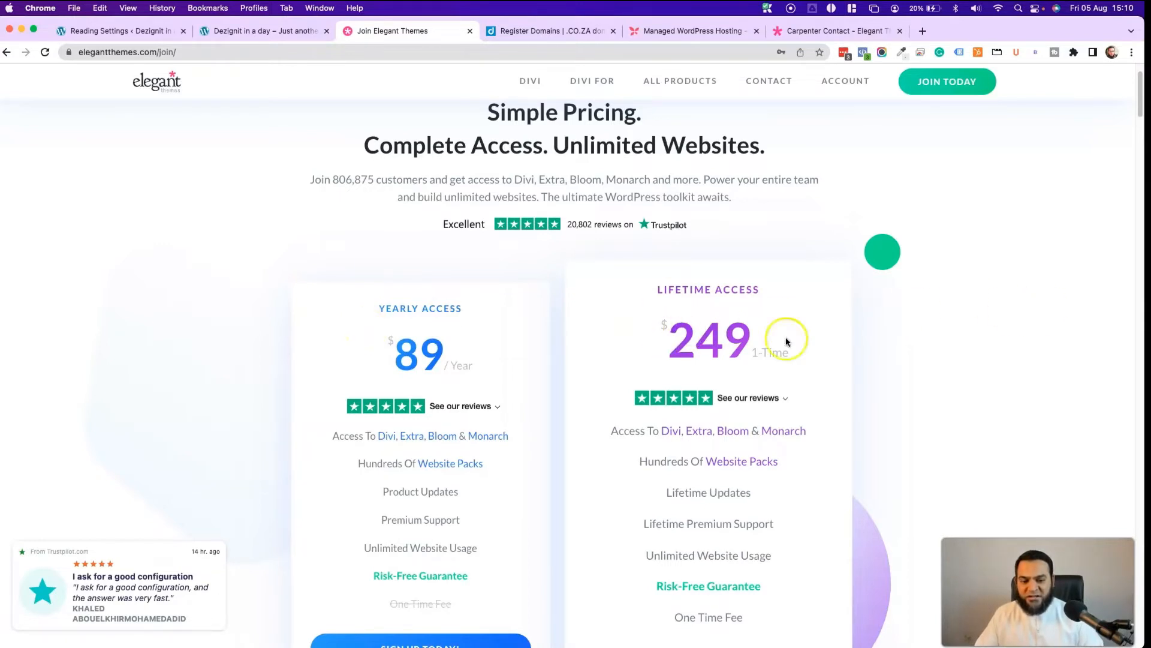
scroll(917, 344, "down", 2)
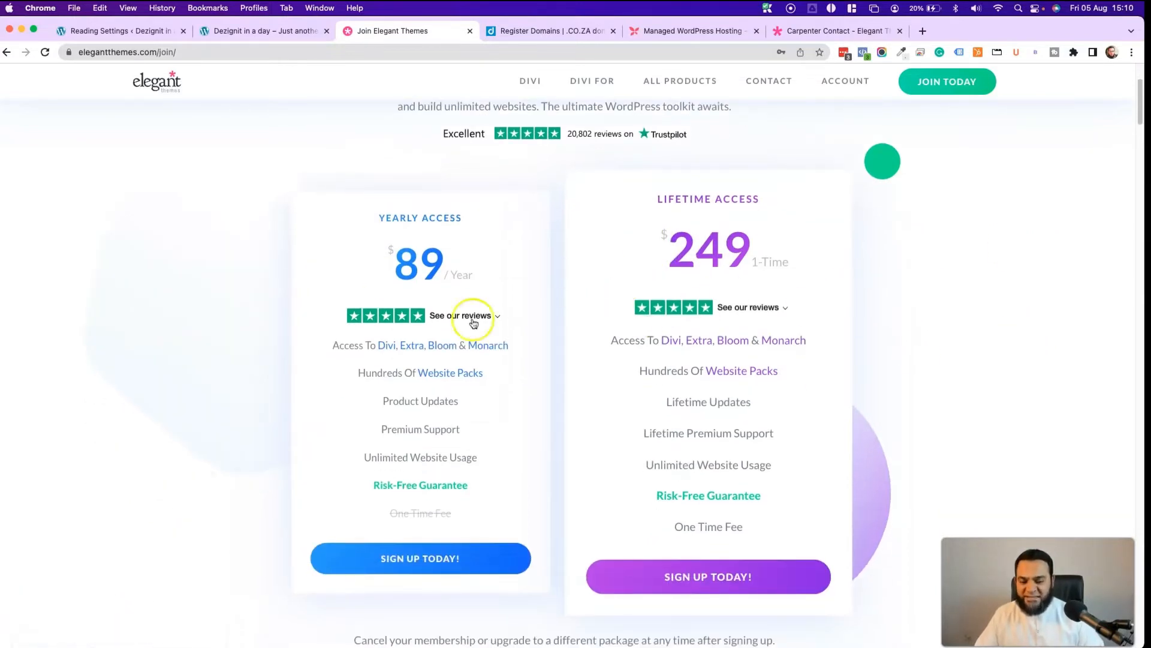
left_click(404, 566)
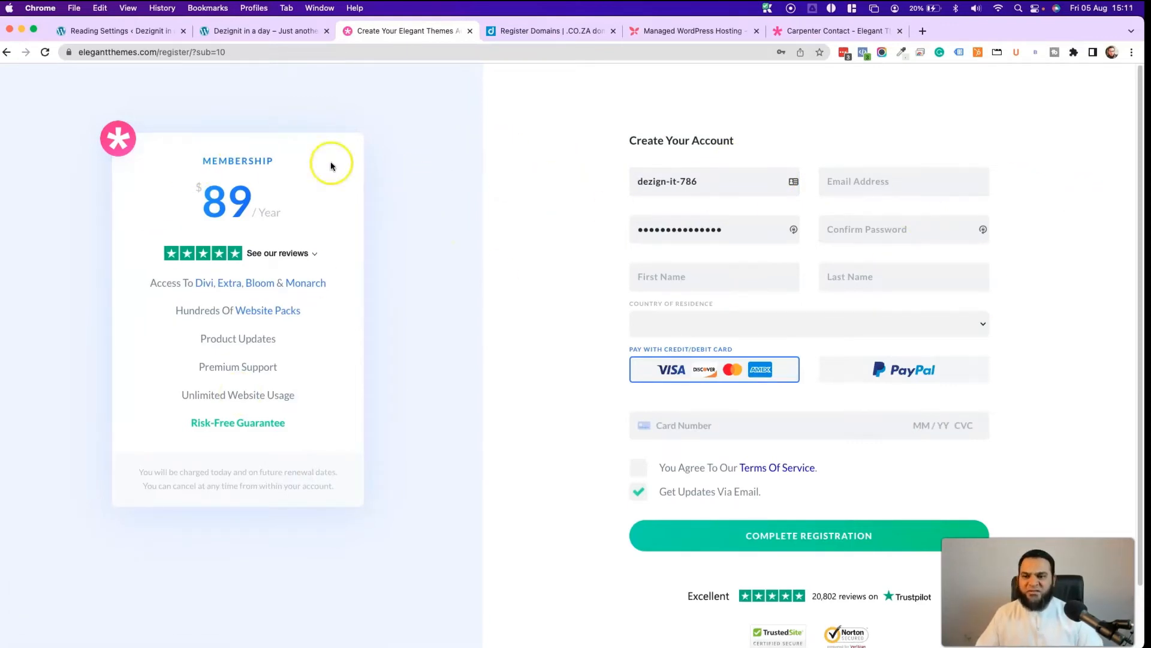
left_click_drag(153, 51, 411, 54)
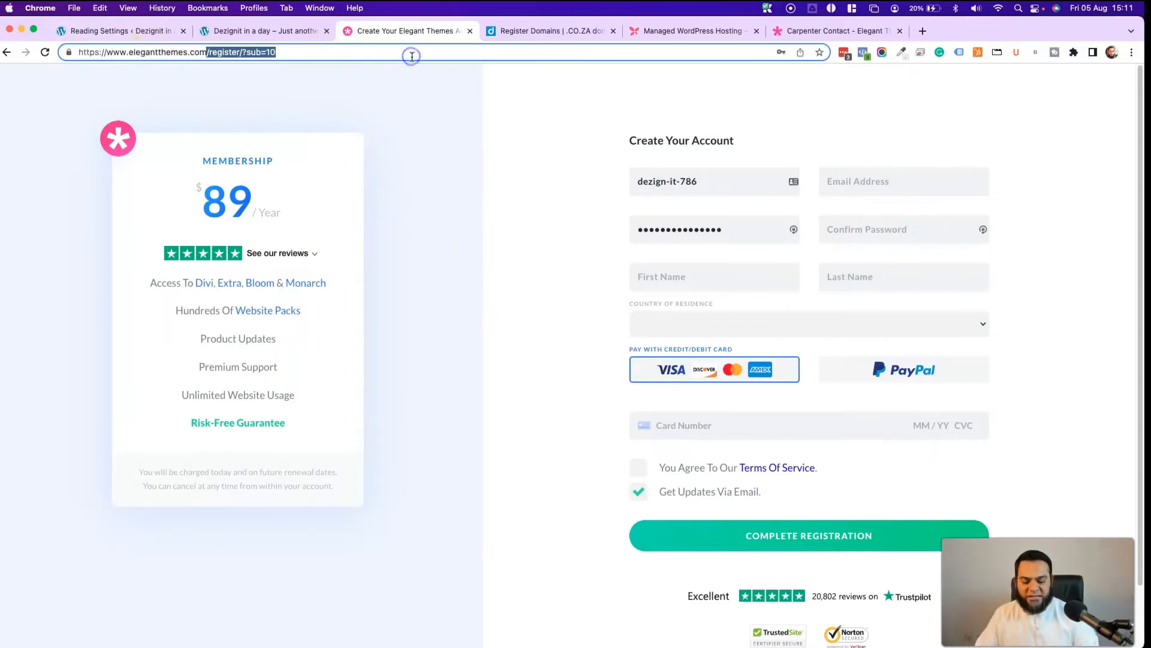
key("BackSpace")
key("Return")
- Save Divi.zip from the Elegant Themes members' downloads area
mouse_move(855, 99)
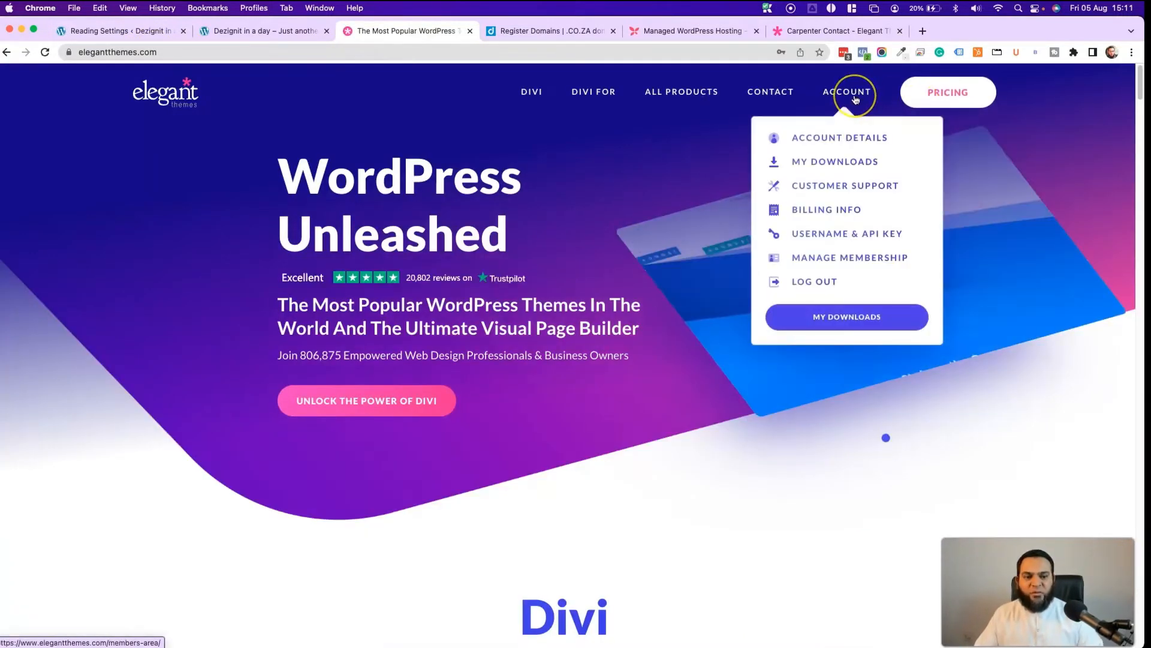
left_click(836, 166)
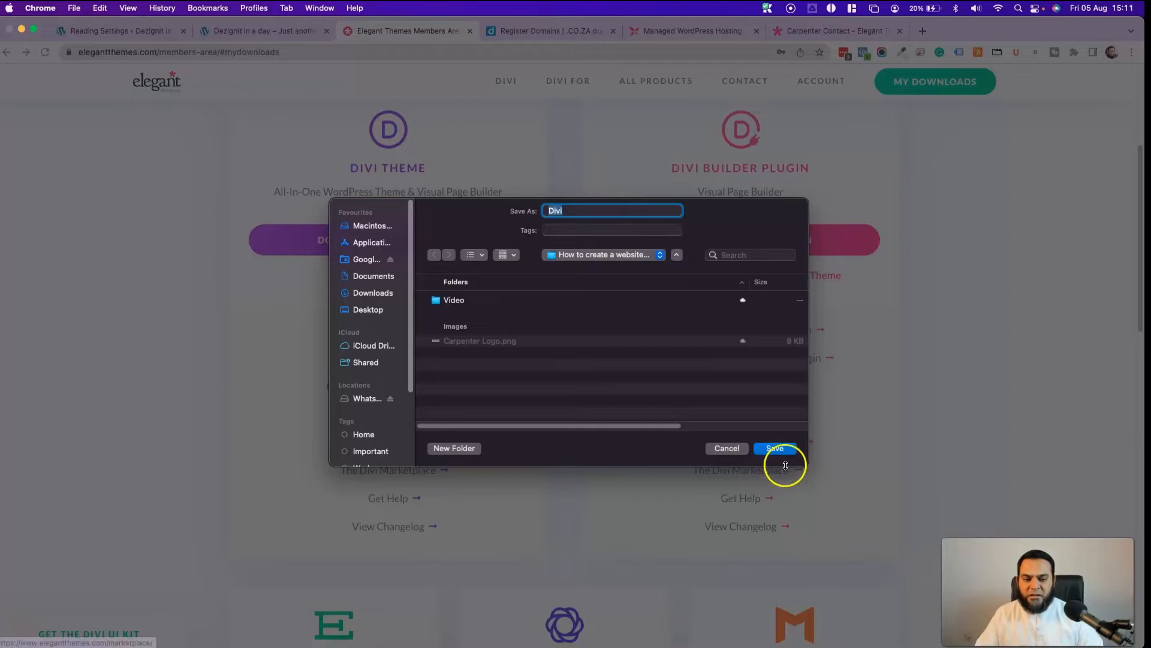
left_click(776, 450)
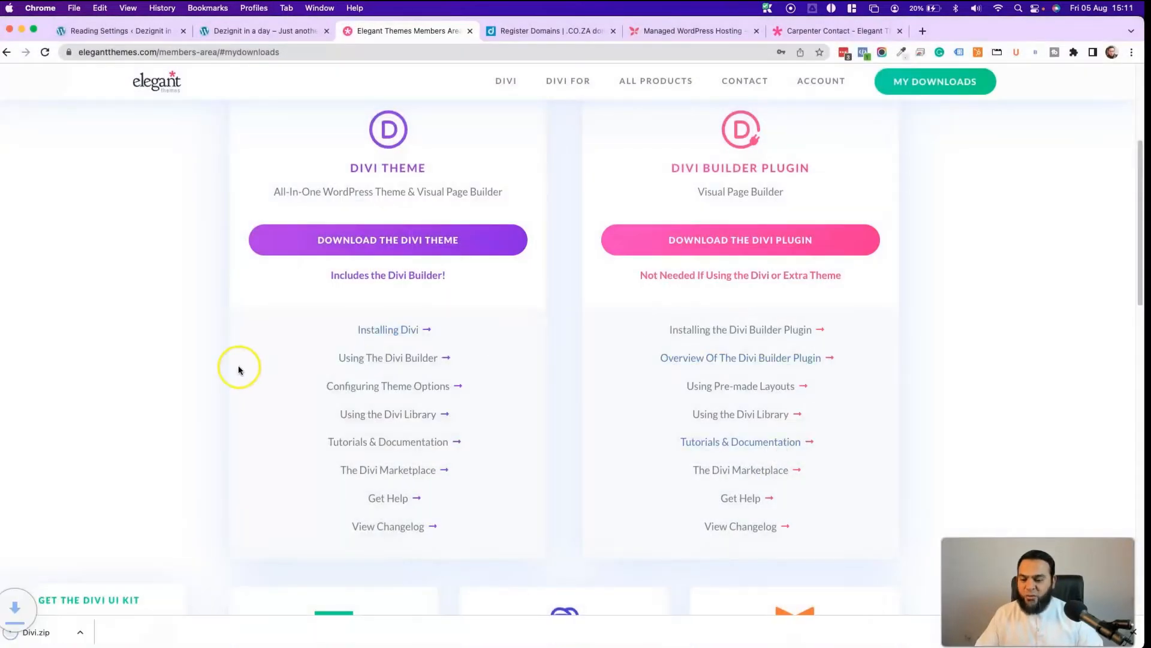
key("super+1")
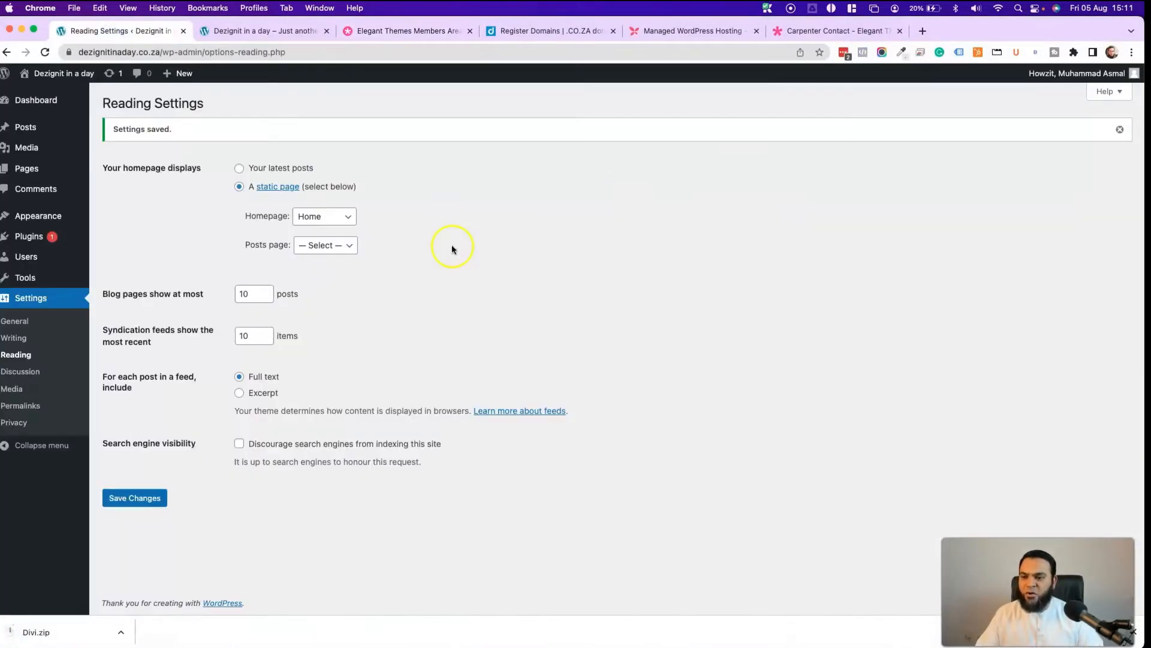
- Upload Divi.zip as a new theme, install it and activate Divi
left_click(52, 220)
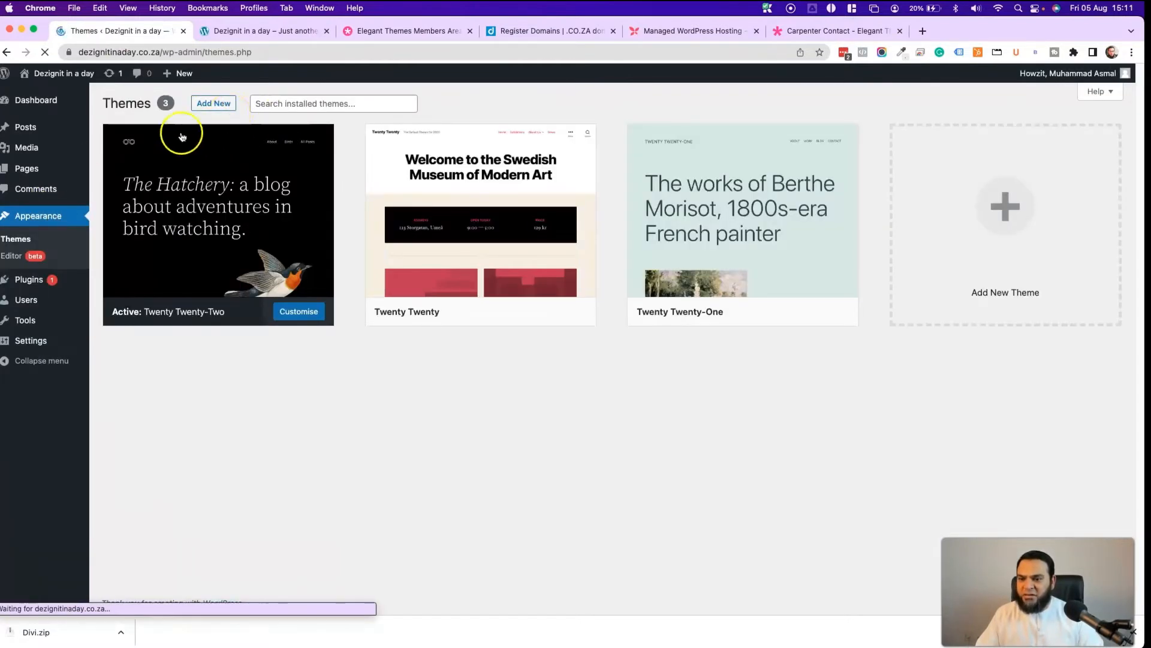
left_click(219, 107)
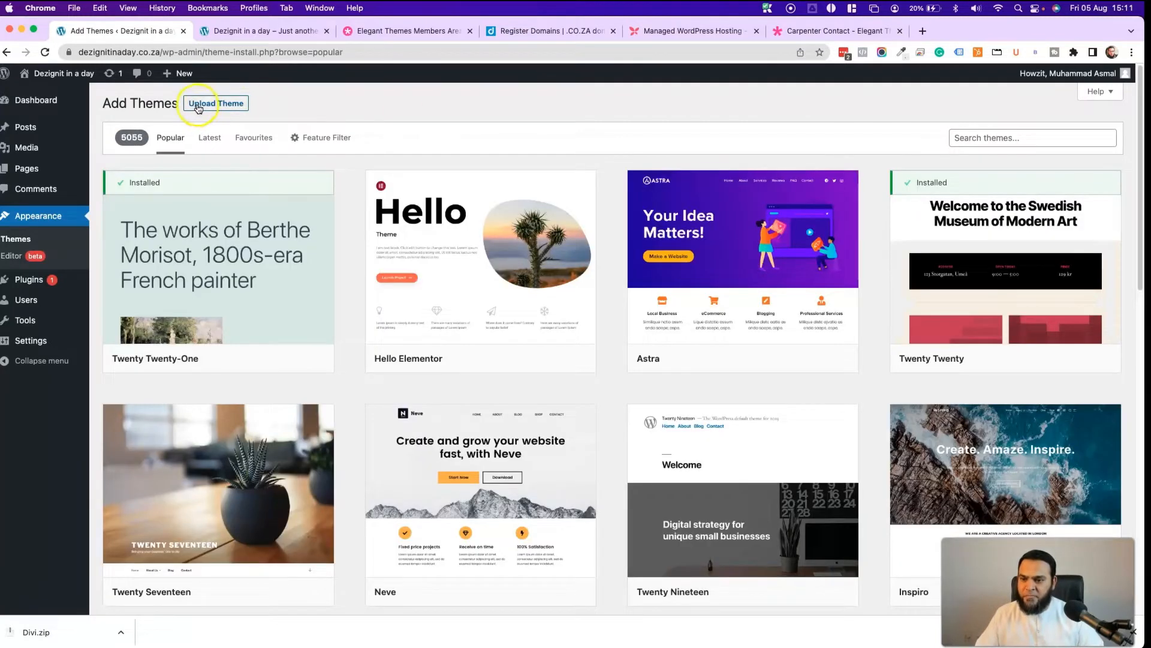
left_click(206, 104)
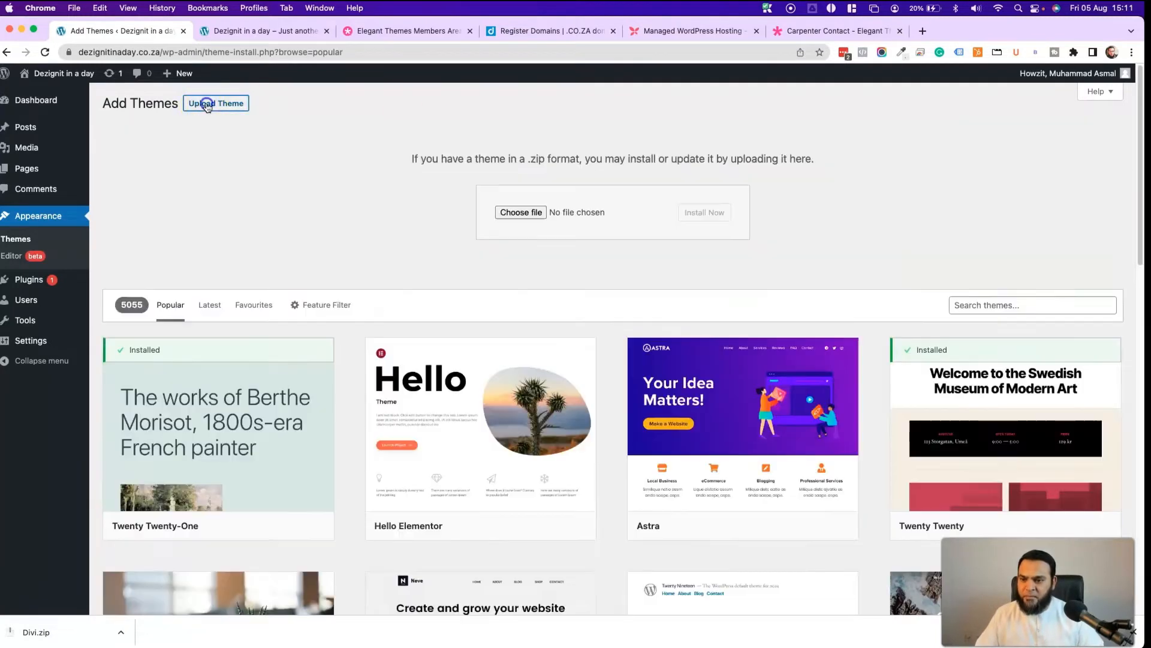
left_click(522, 214)
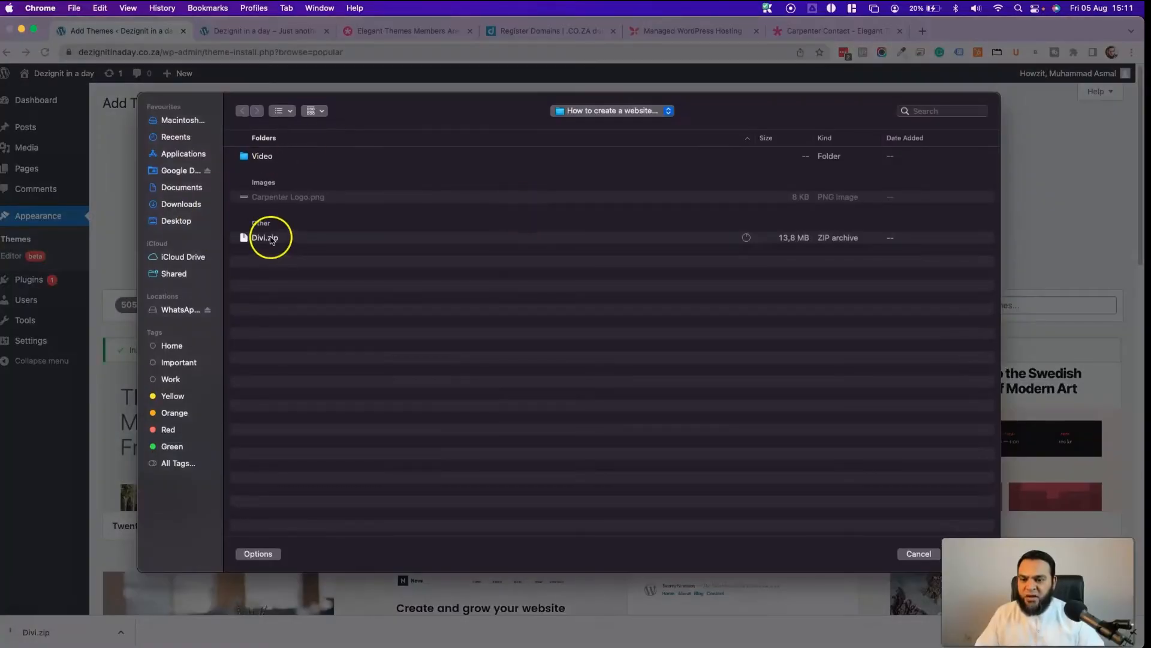
double_click(264, 238)
left_click(712, 213)
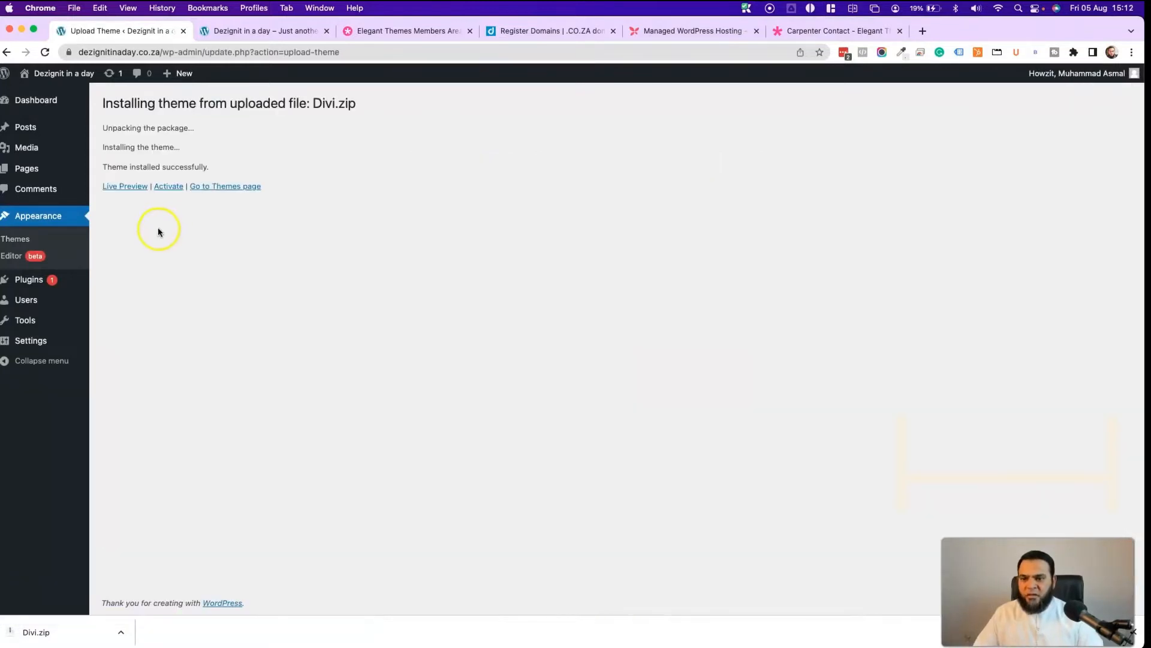
left_click(168, 188)
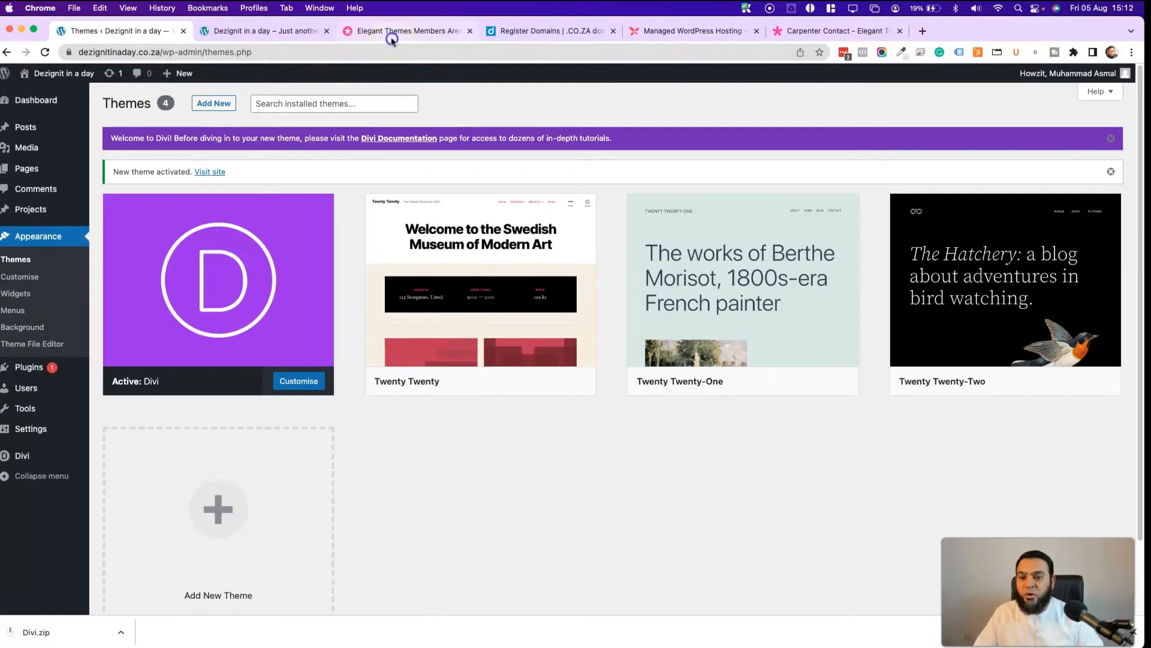
- Generate a new API key on the Username & API Key page and copy it
left_click(391, 37)
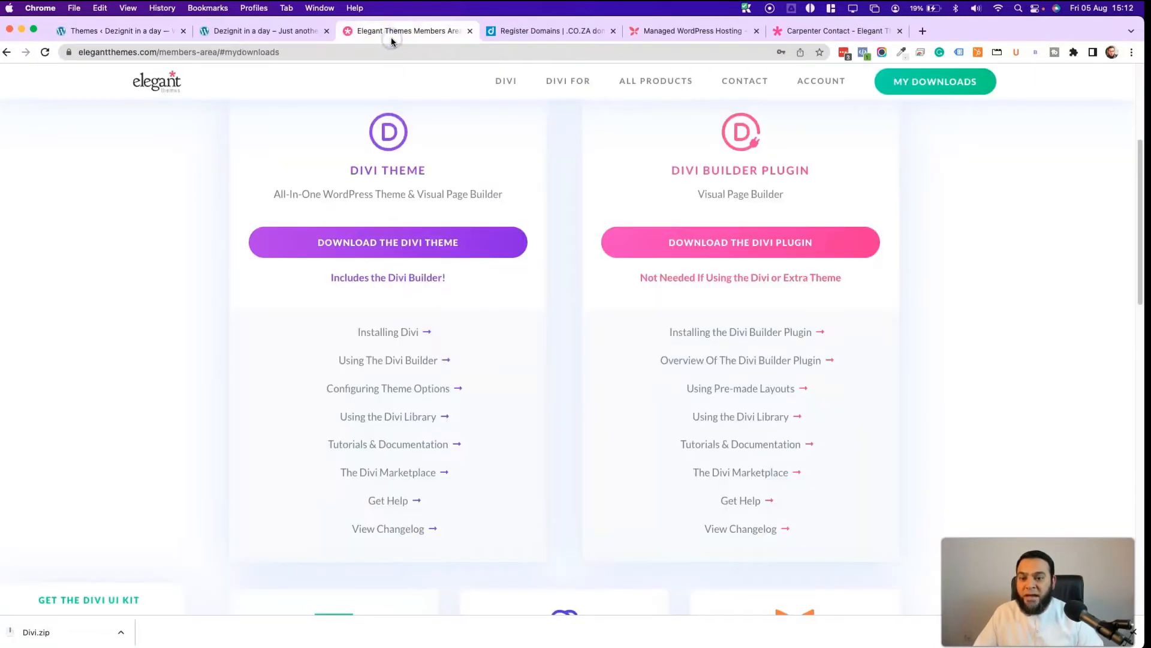
scroll(550, 298, "up", 5)
mouse_move(804, 78)
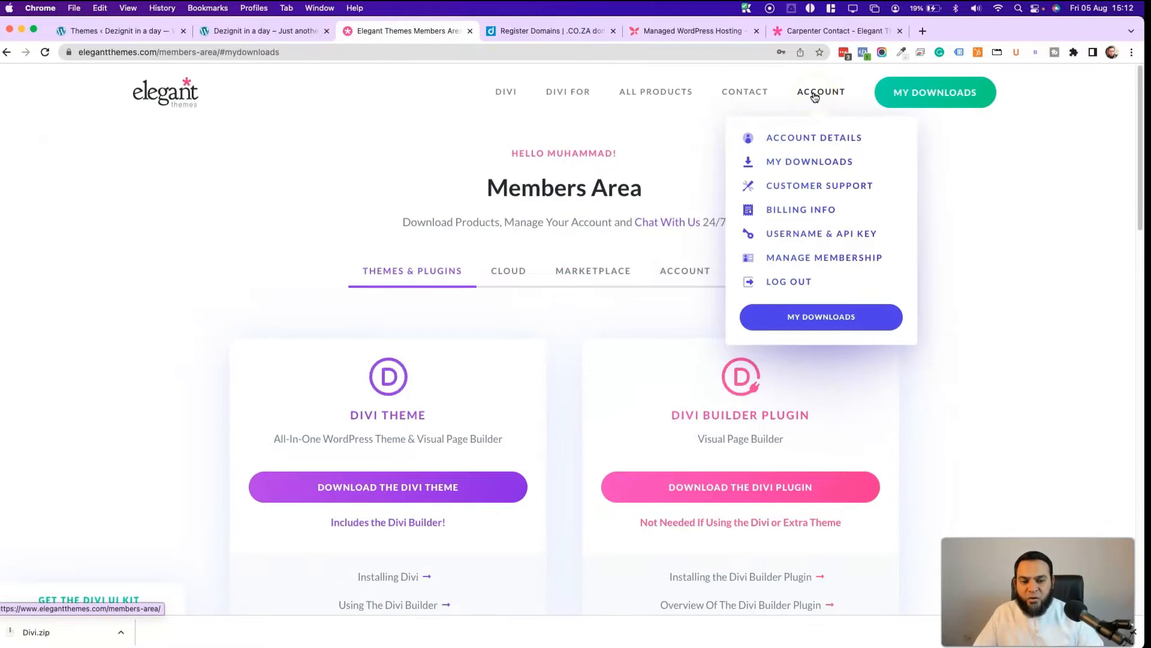
left_click(808, 238)
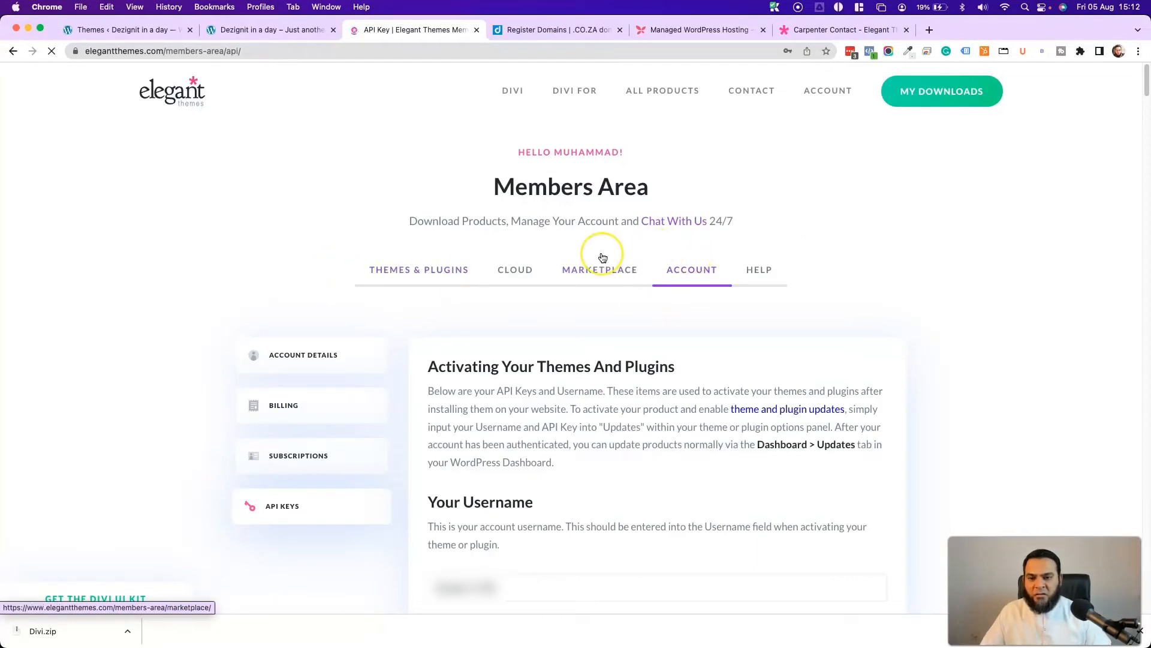
scroll(602, 258, "down", 10)
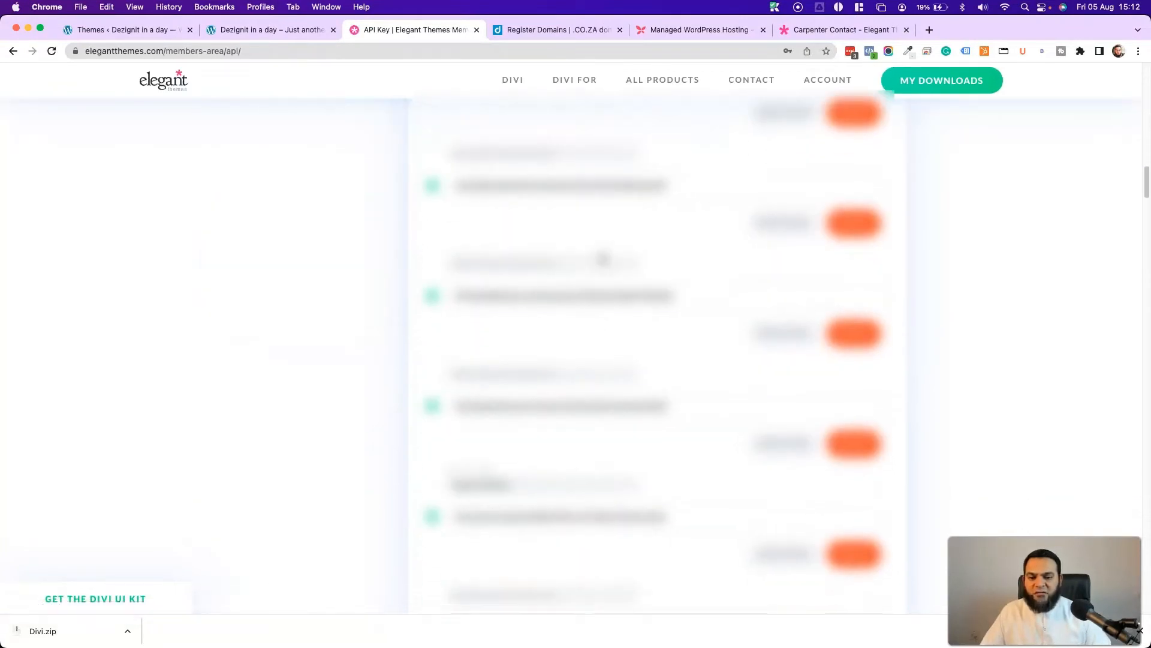
scroll(602, 259, "down", 10)
scroll(603, 258, "down", 10)
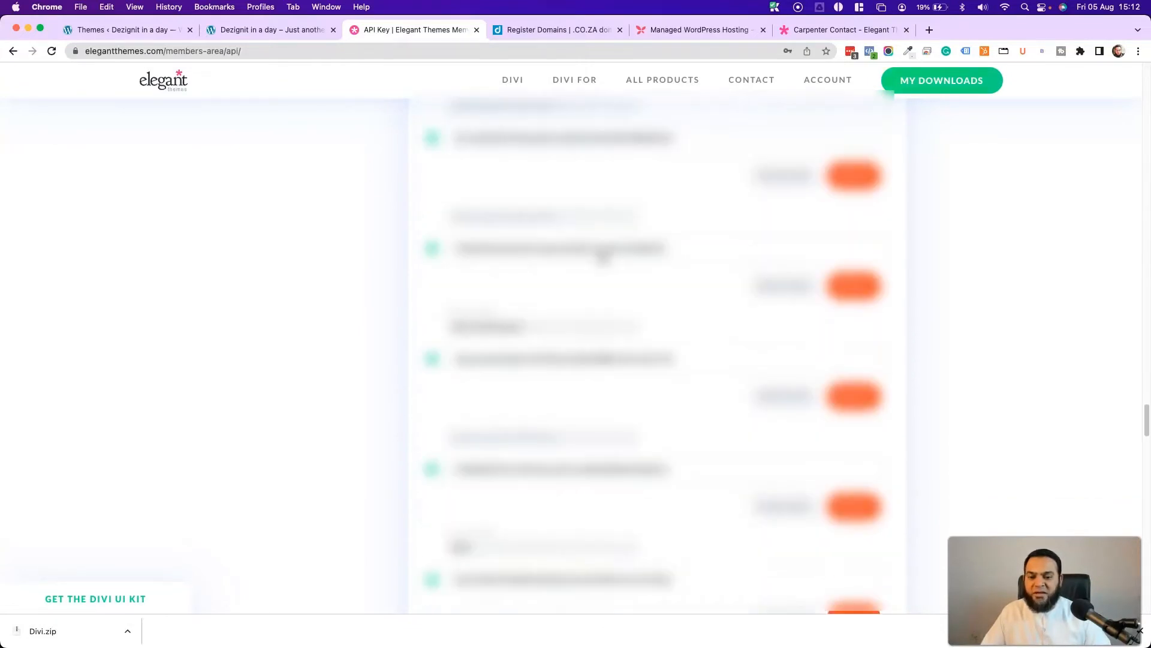
scroll(602, 257, "down", 10)
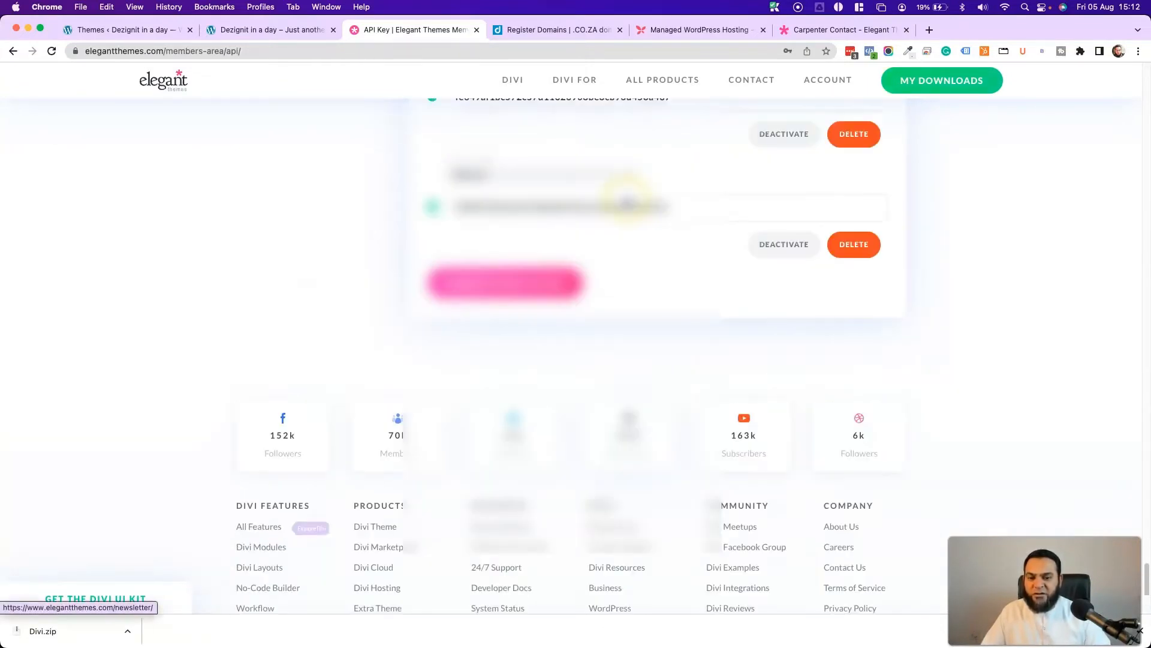
scroll(626, 203, "up", 2)
left_click(495, 337)
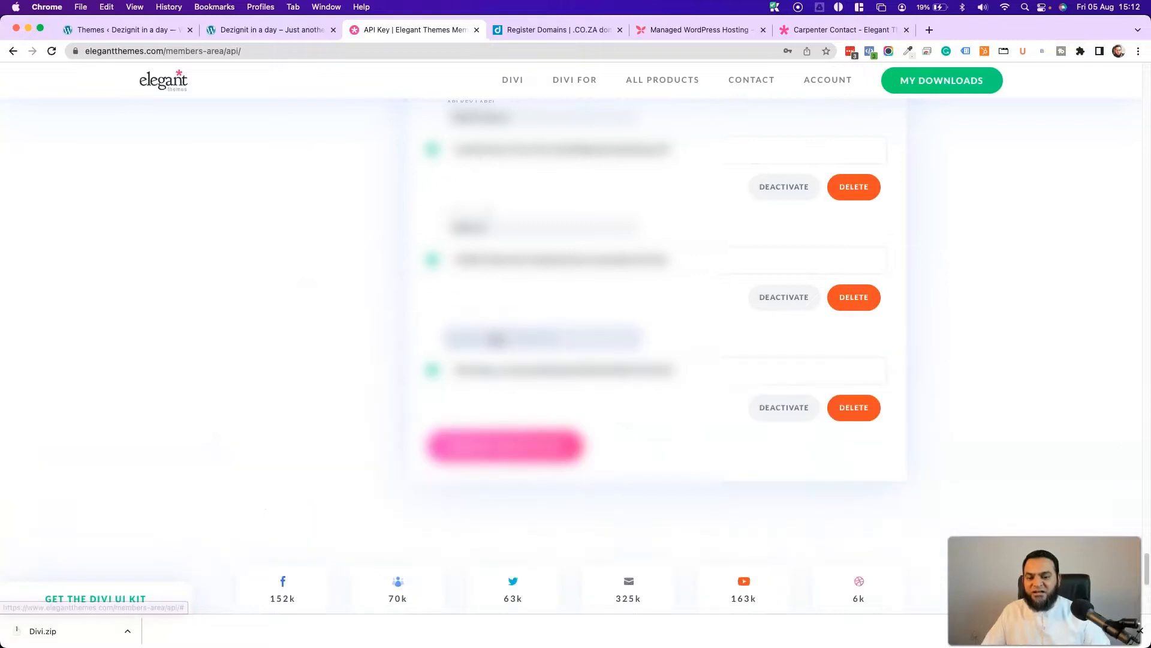
left_click(574, 370)
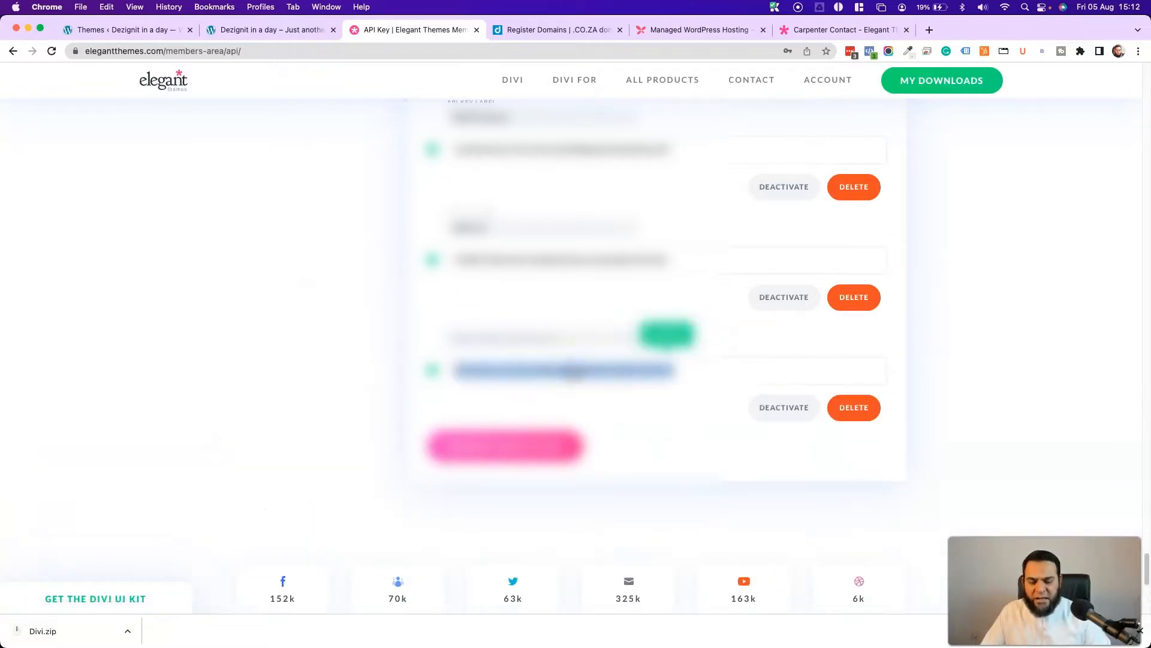
left_click(96, 30)
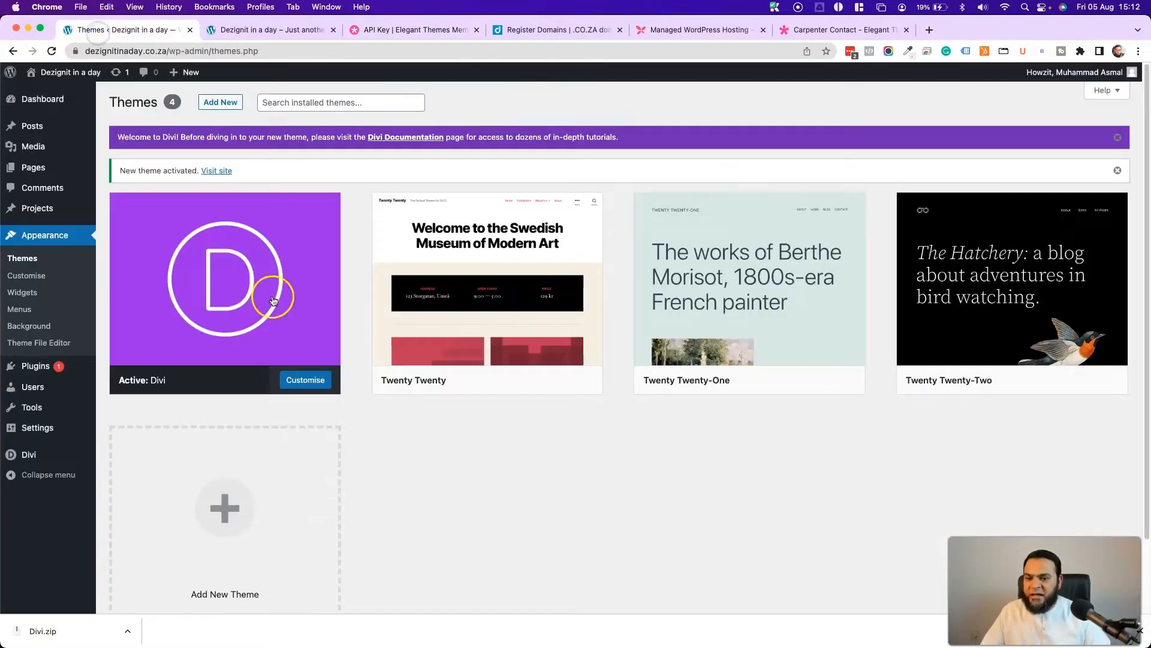
- Enter the account username and paste the API key in Divi's Updates options, then save
mouse_move(48, 455)
left_click(150, 458)
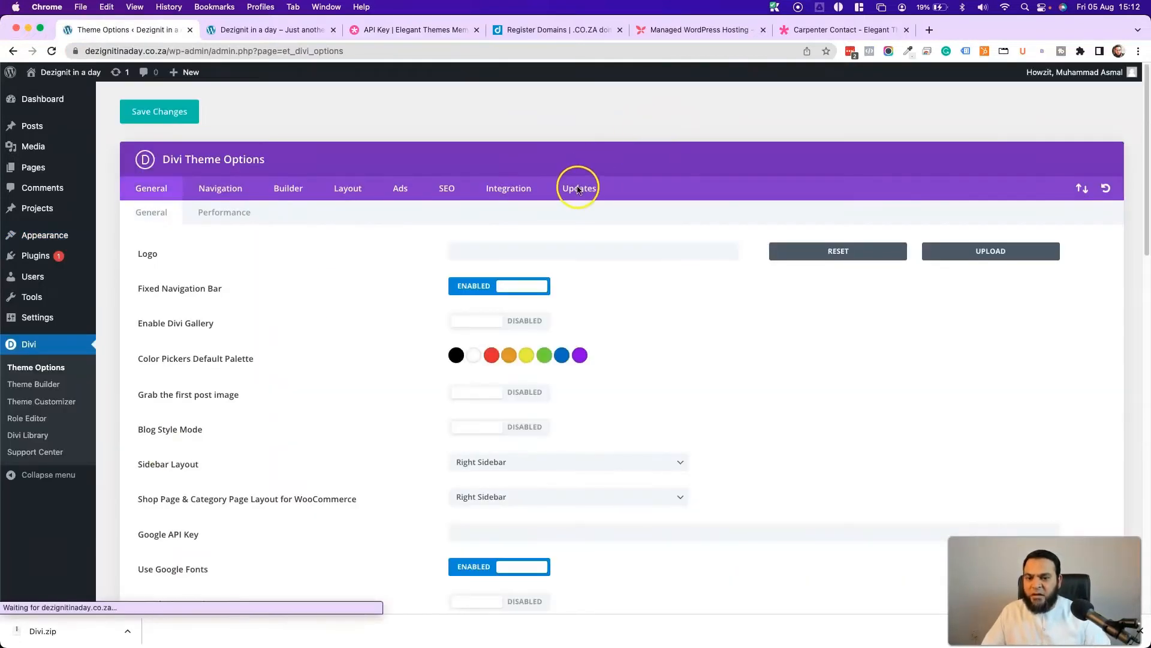
left_click(577, 189)
left_click(524, 247)
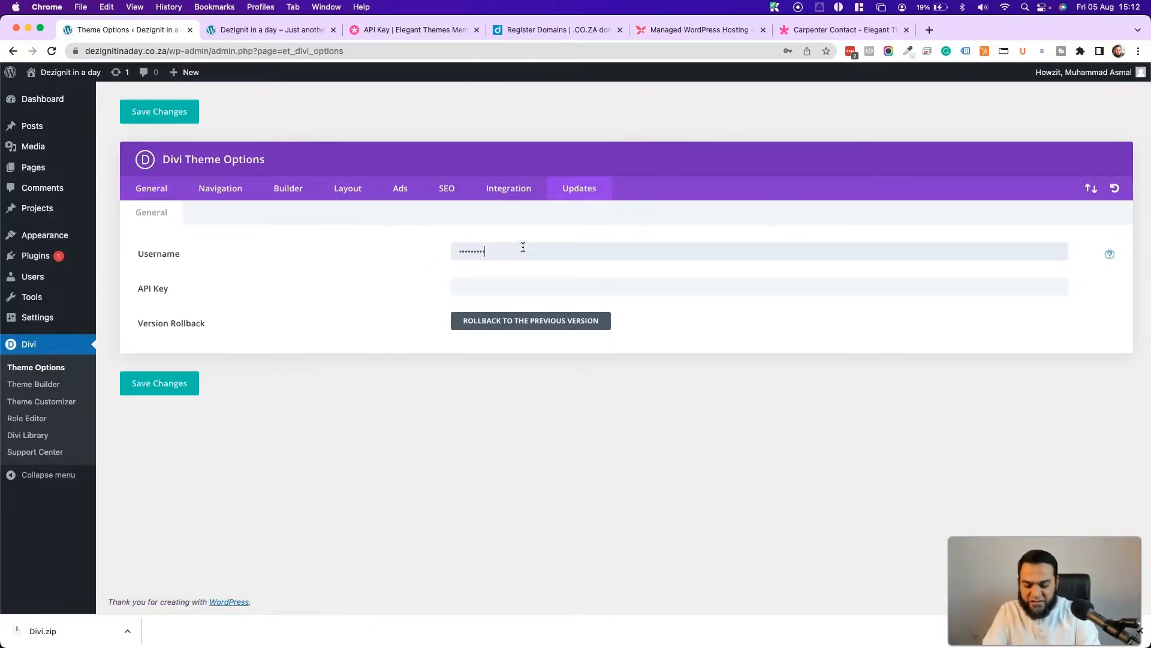
key("super+v")
left_click(175, 389)
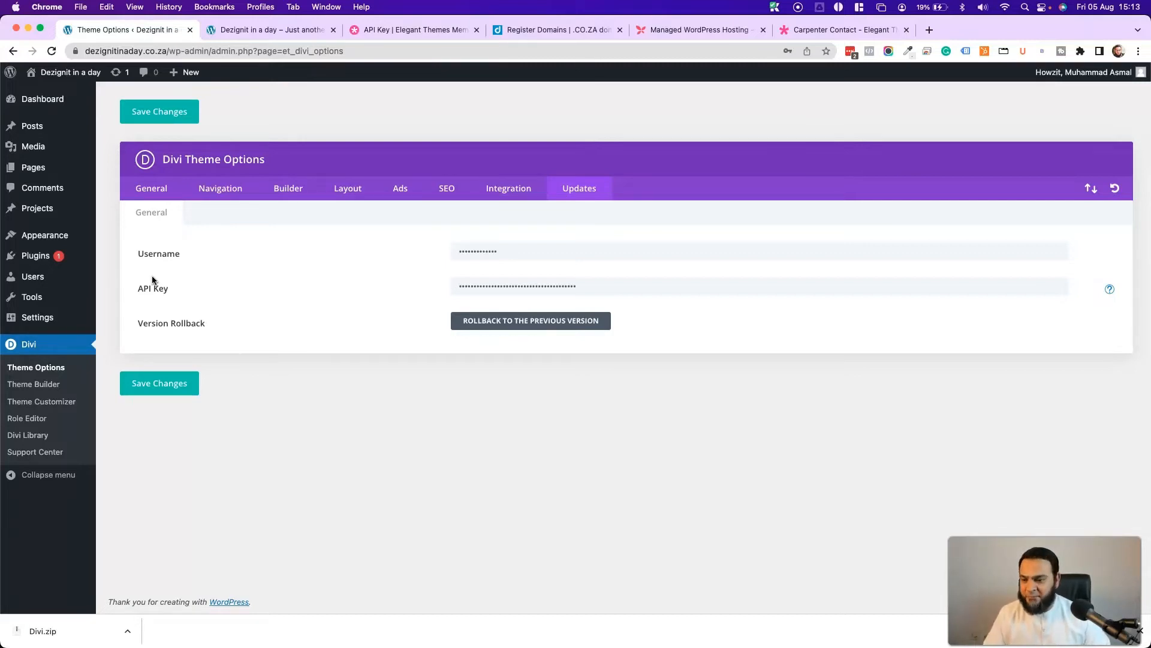
left_click(33, 256)
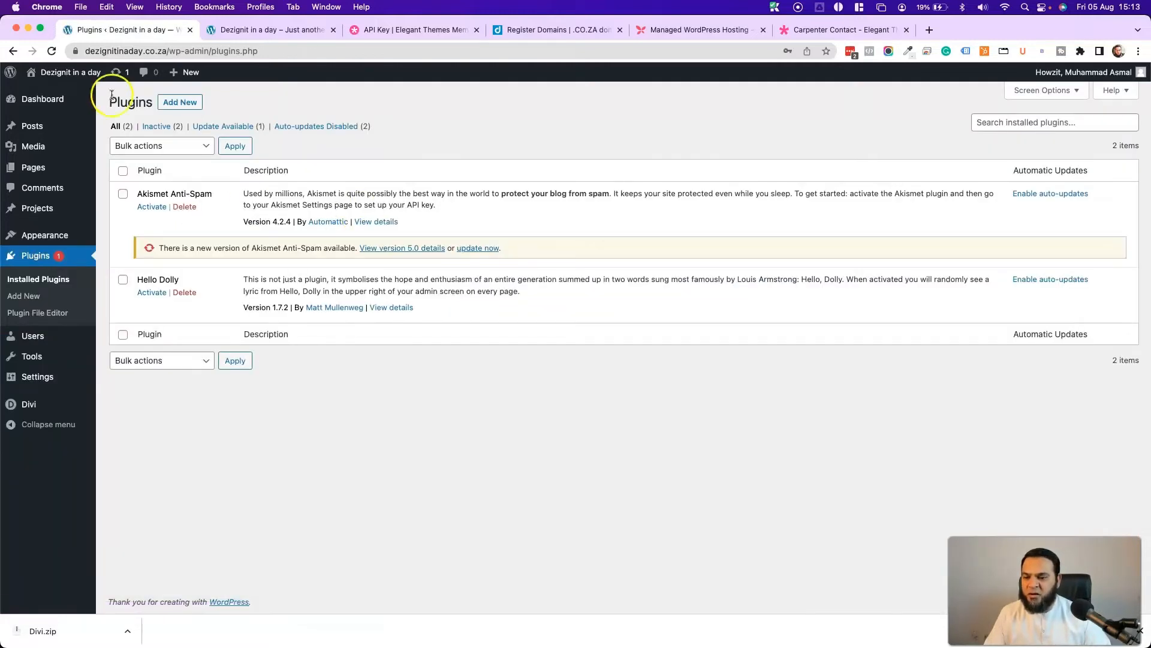
- Select Akismet Anti-Spam and Hello Dolly and bulk-delete them, confirming the deletion
left_click(121, 173)
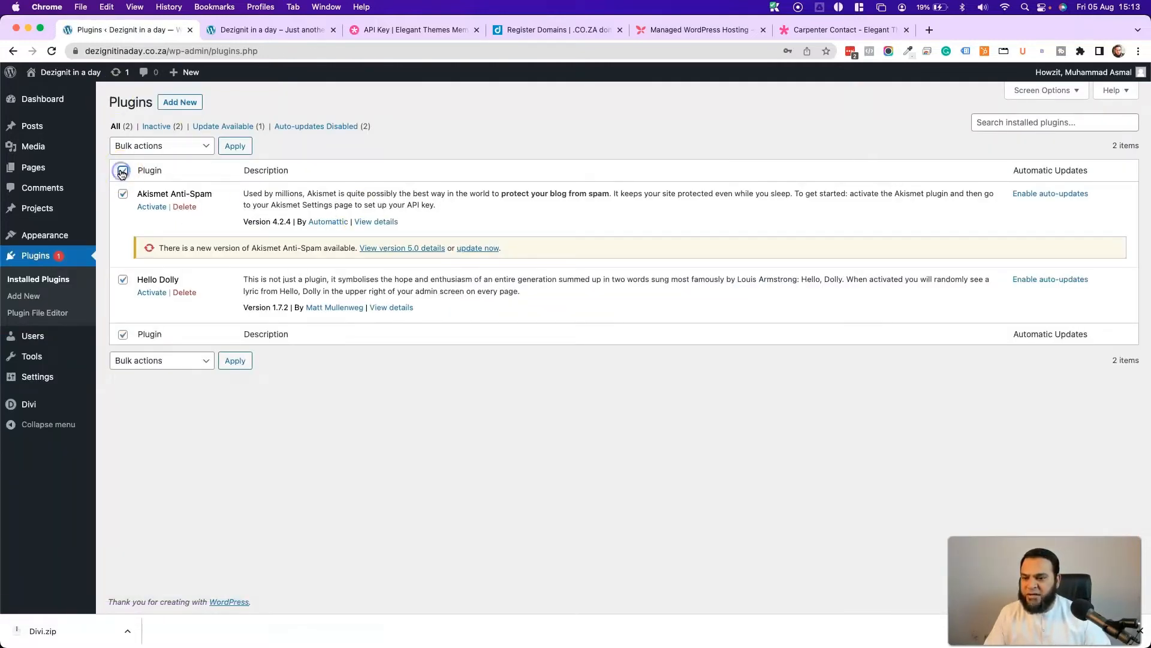
left_click(174, 147)
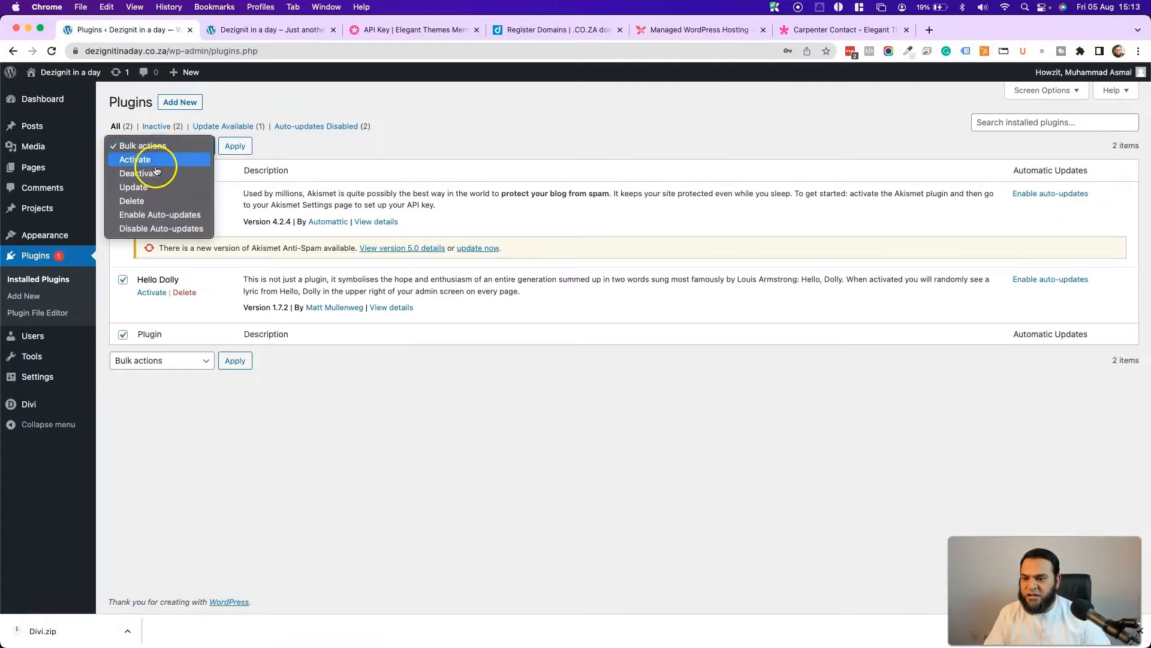
left_click(152, 174)
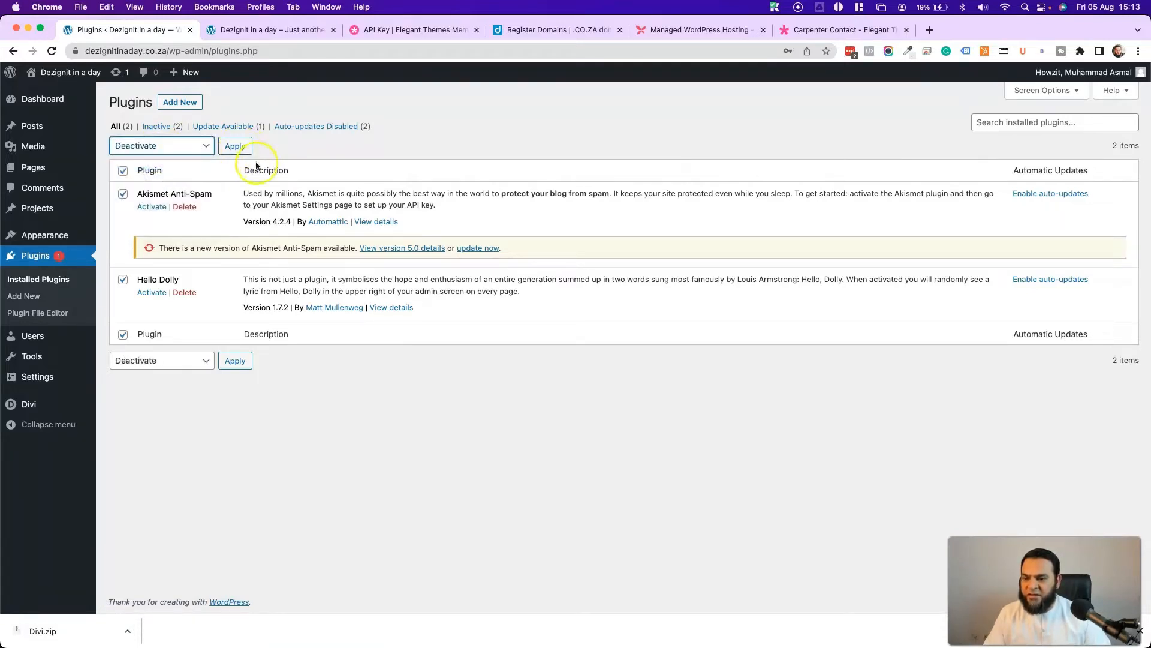
left_click(158, 149)
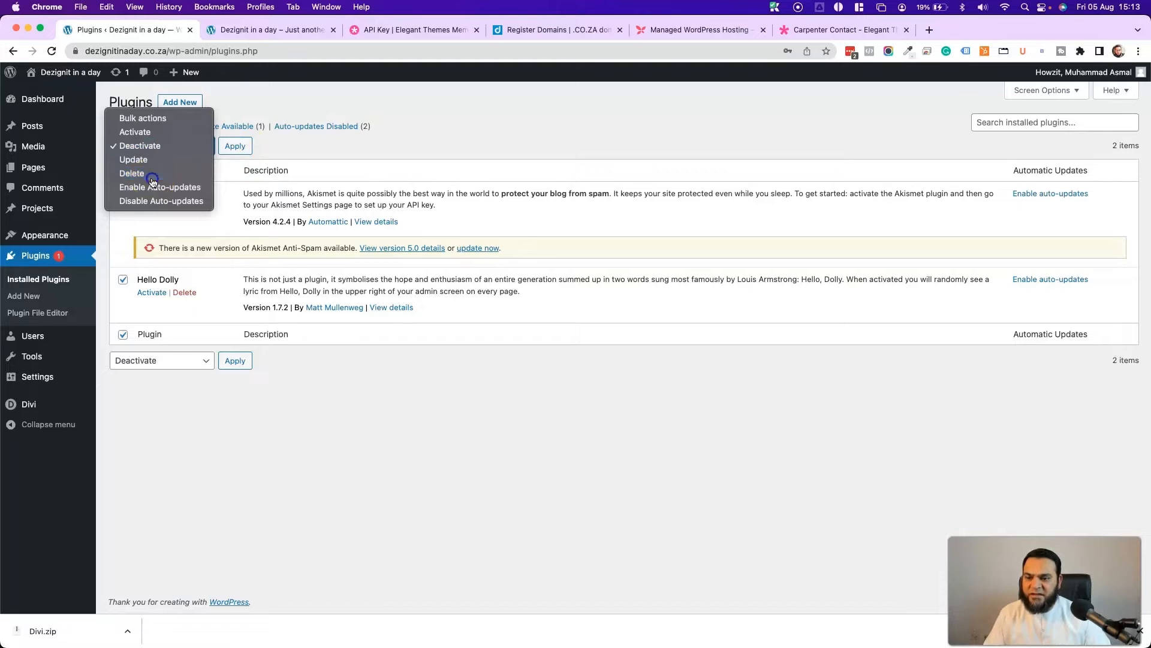
left_click(150, 173)
left_click(234, 145)
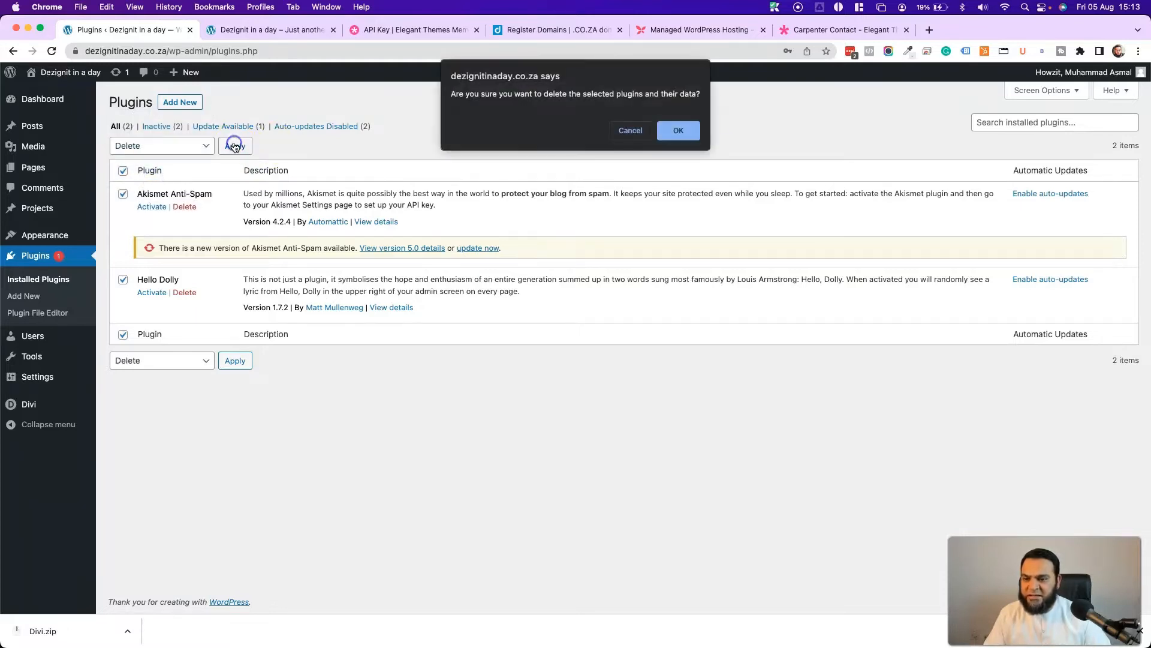
left_click(681, 129)
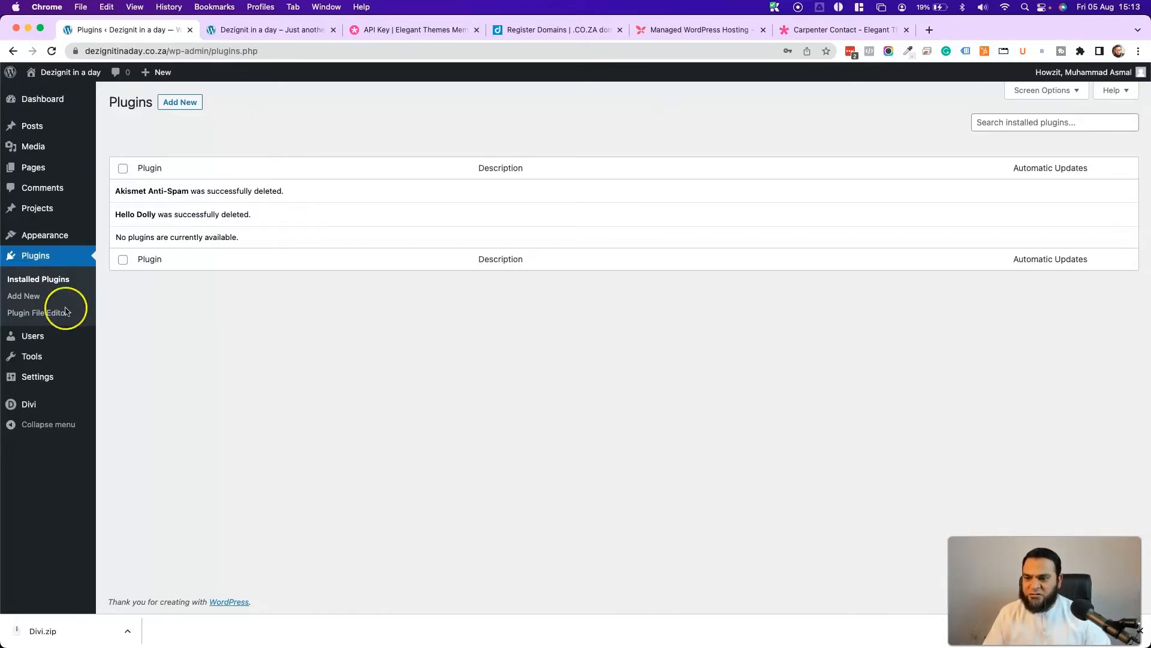
mouse_move(49, 242)
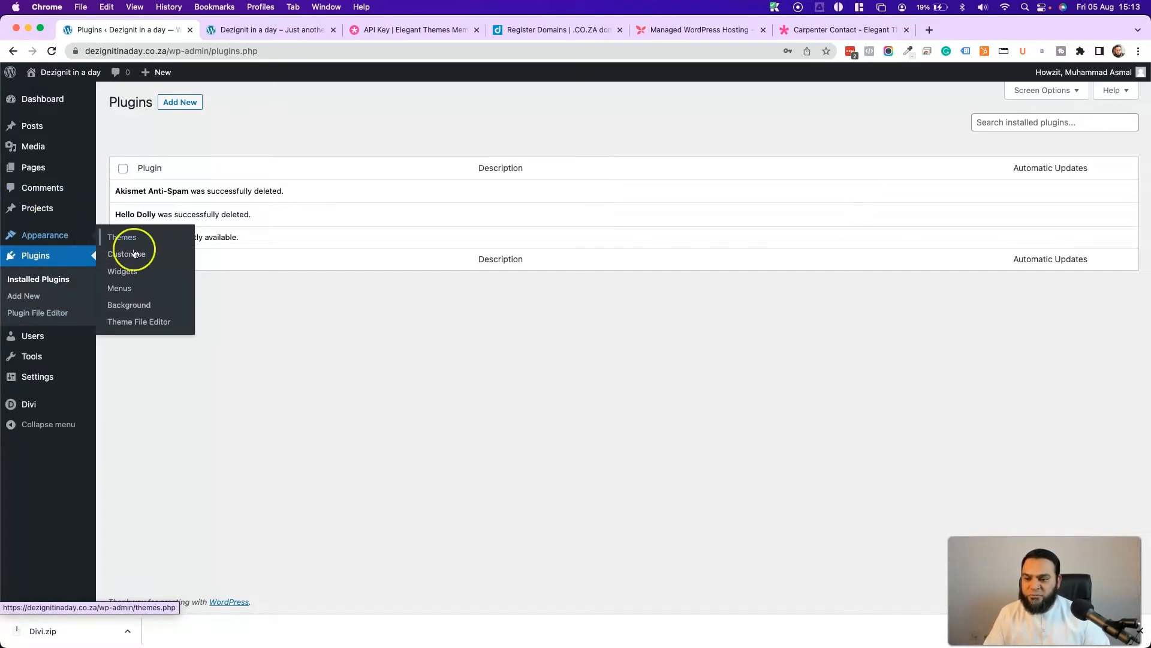
- Create a menu named Main Menu assigned to the Primary Menu location
left_click(123, 289)
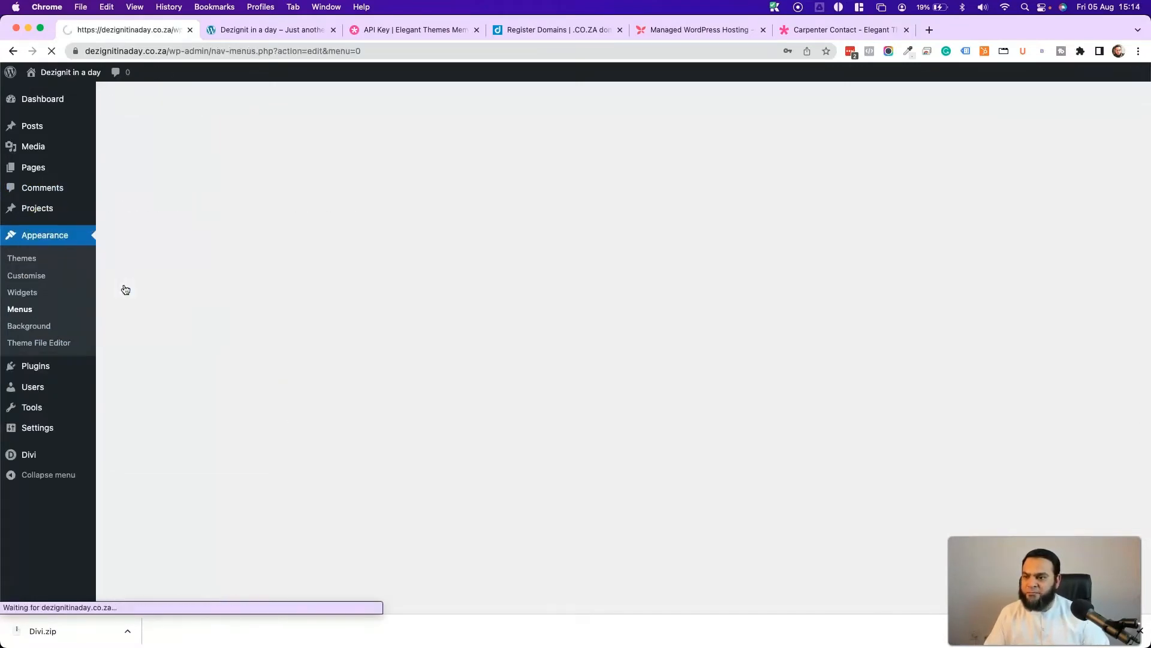
left_click(432, 237)
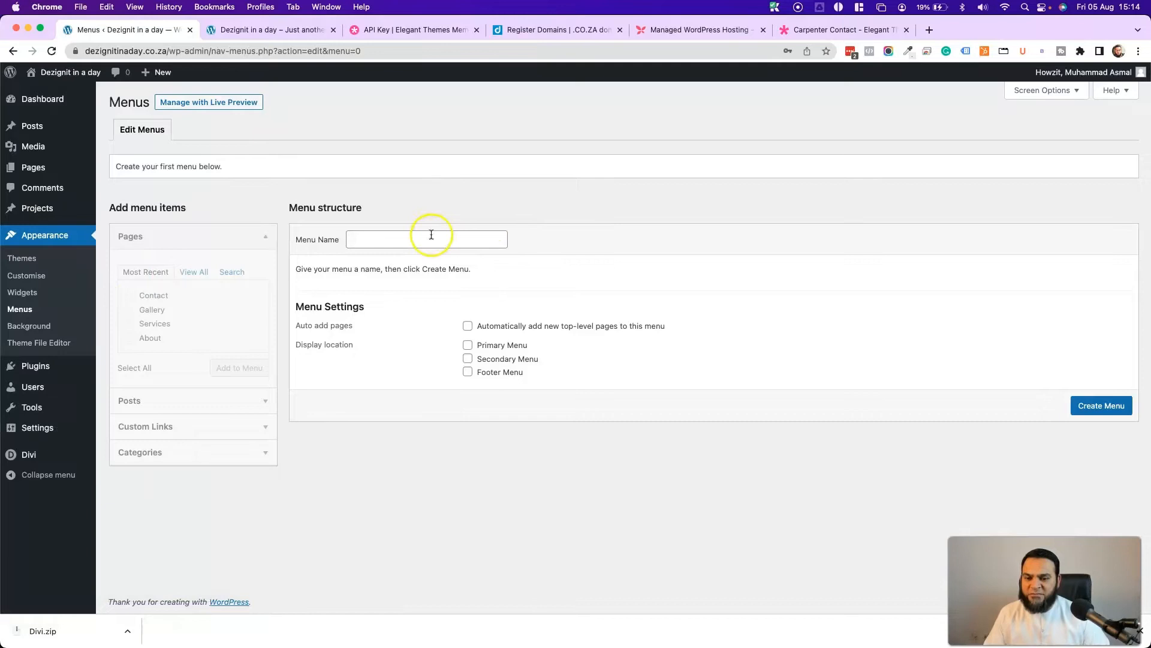
left_click(443, 270)
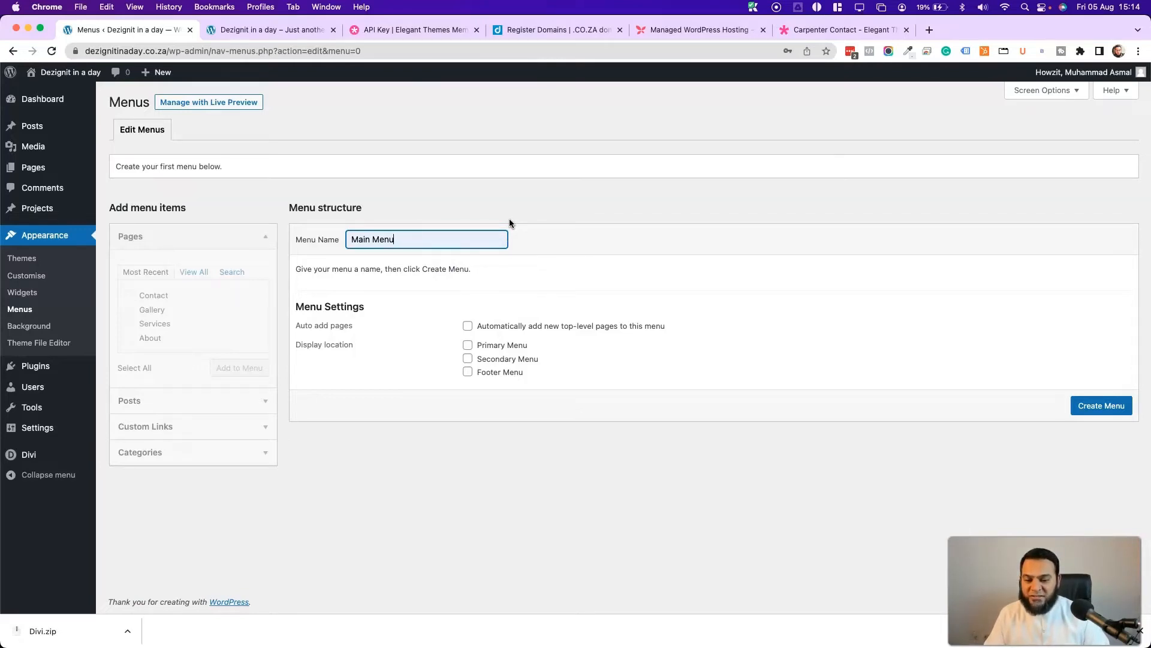
left_click(468, 346)
left_click(1095, 406)
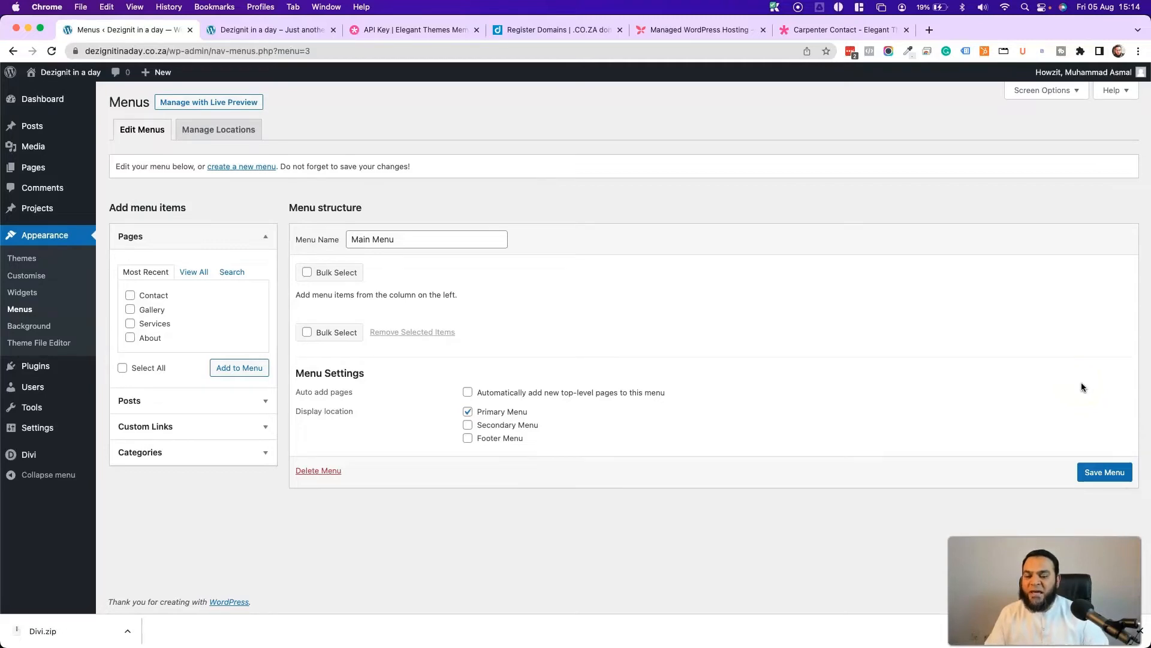
- Add all five pages, order them Home, About, Services, Gallery, Contact, and save
left_click(183, 271)
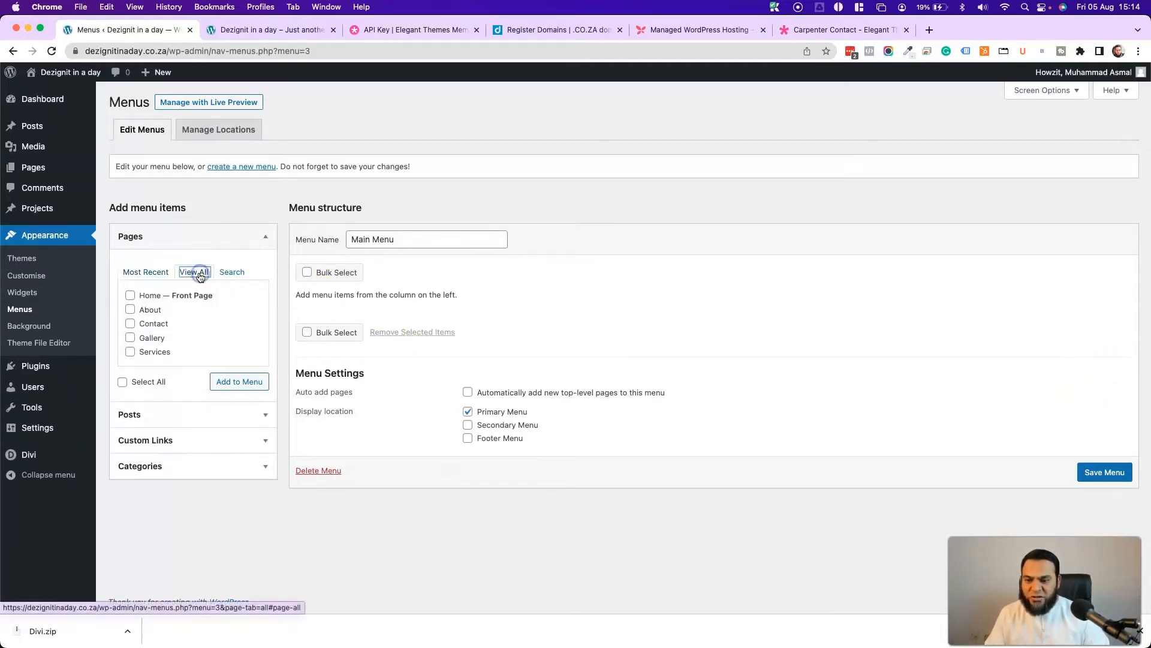
left_click(123, 382)
left_click(238, 385)
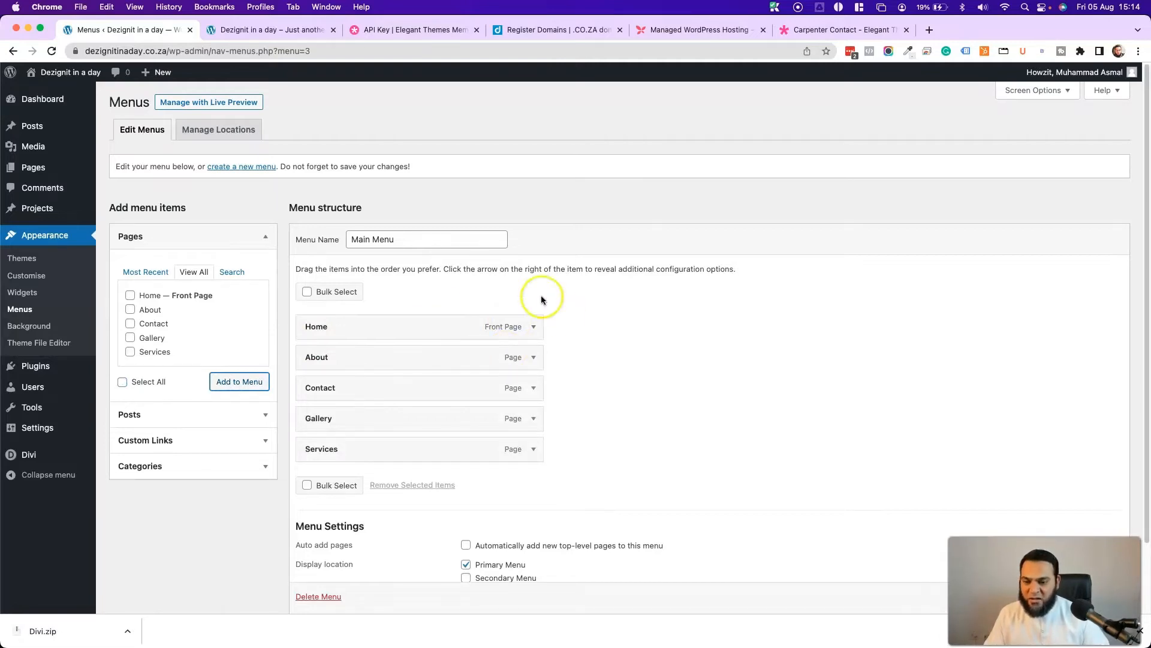
left_click_drag(305, 454, 350, 397)
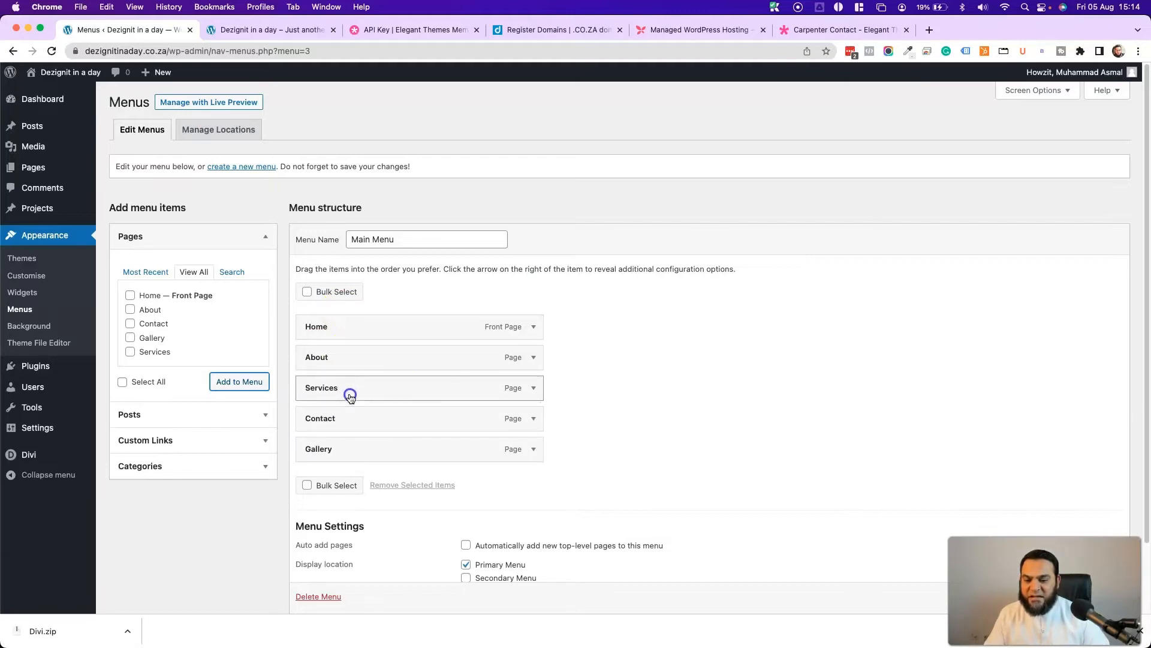
left_click_drag(363, 447, 365, 412)
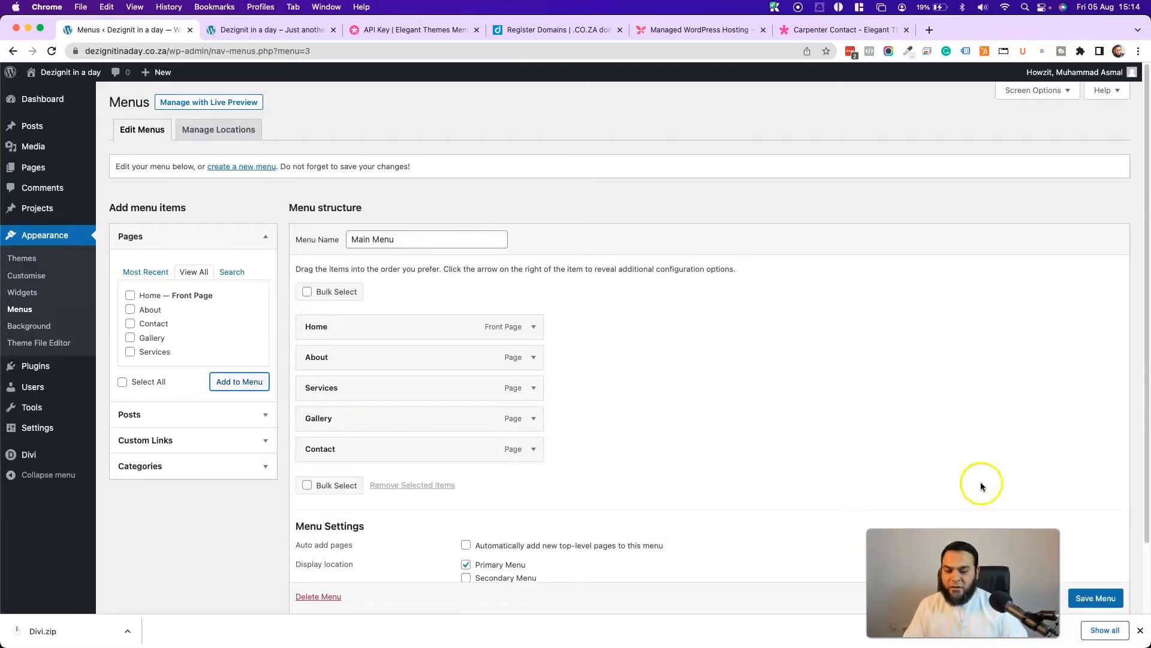
left_click(1096, 597)
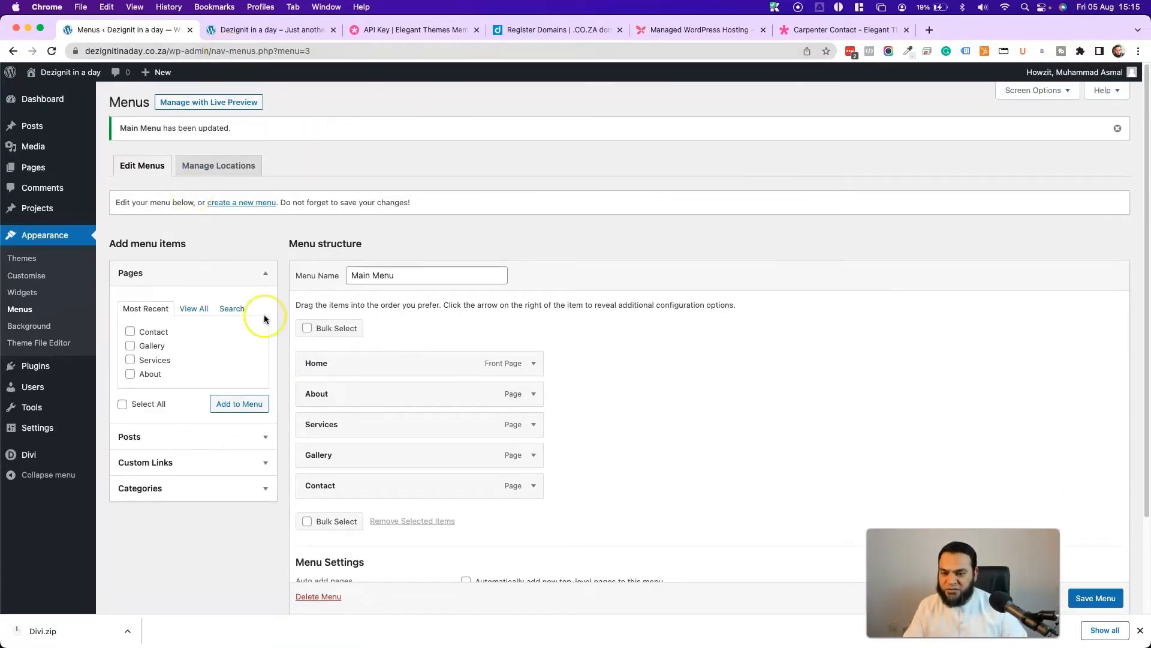
mouse_move(38, 453)
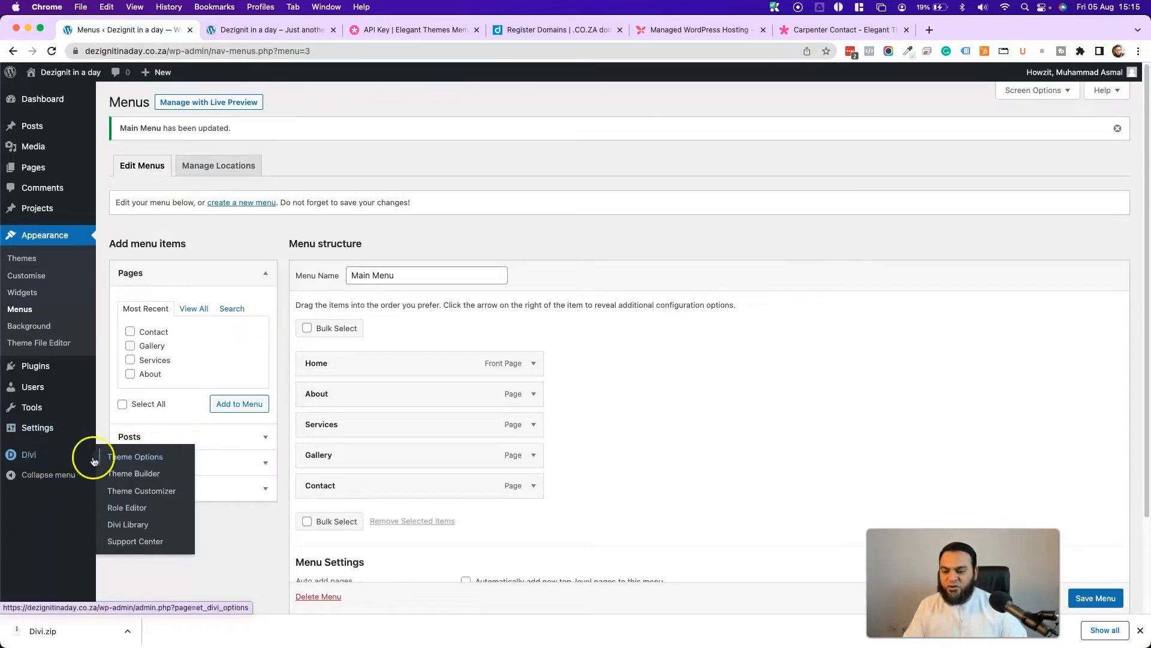
- Upload Carpenter Logo.png as the Divi site logo and save Theme Options
left_click(168, 461)
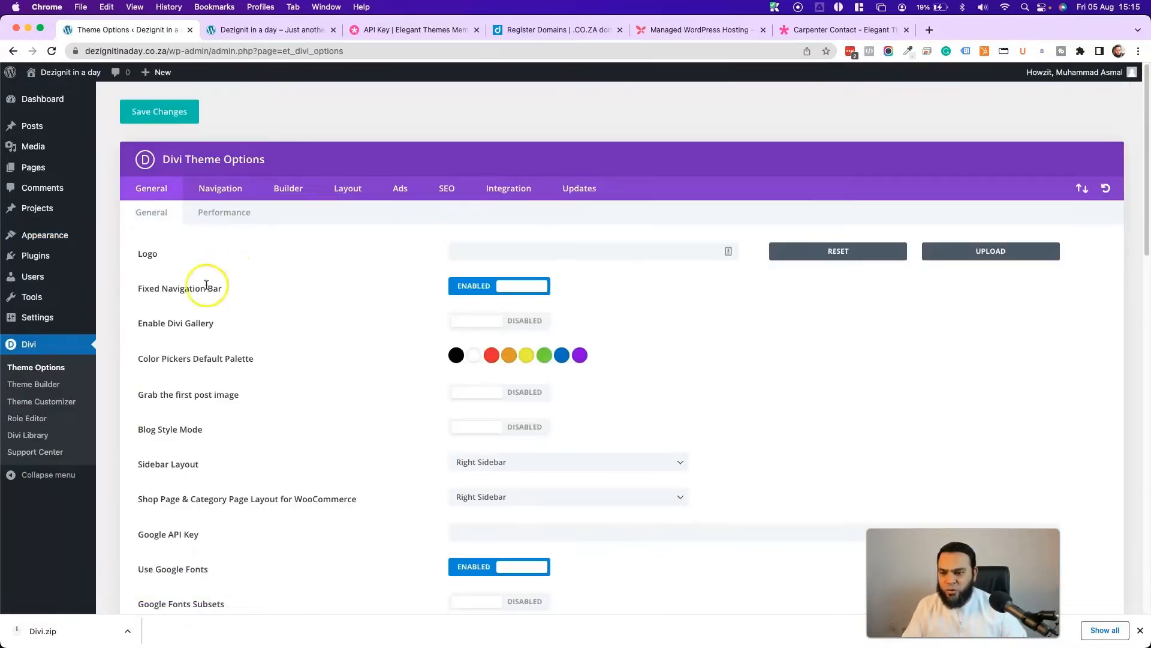
left_click(997, 252)
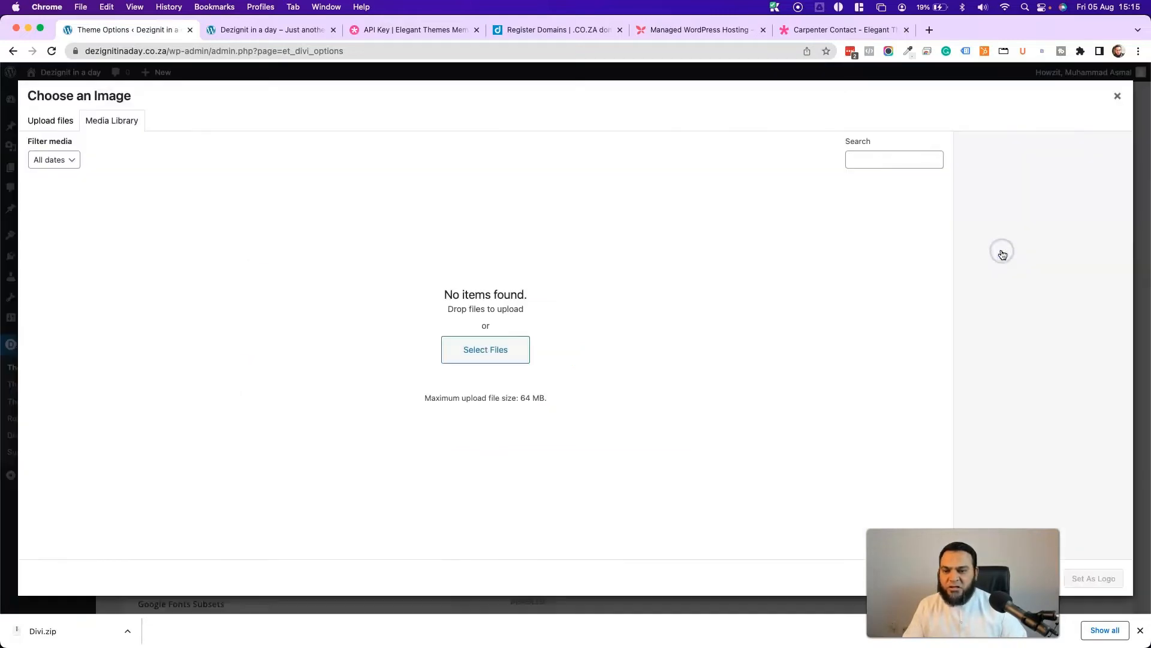
left_click(478, 354)
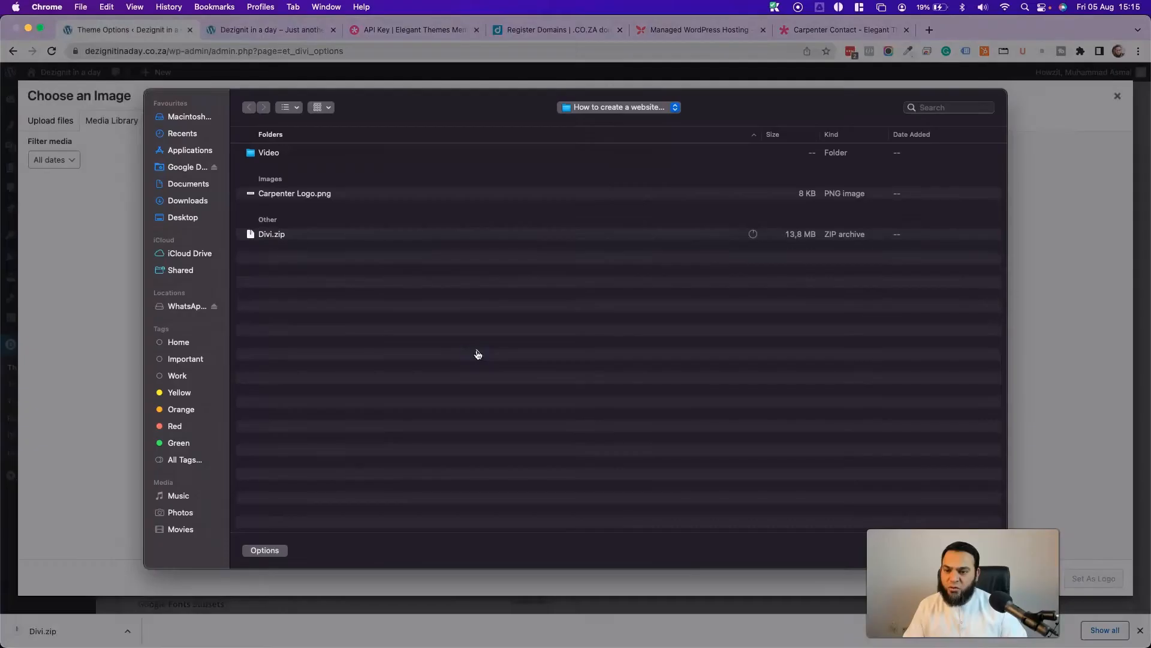
double_click(303, 198)
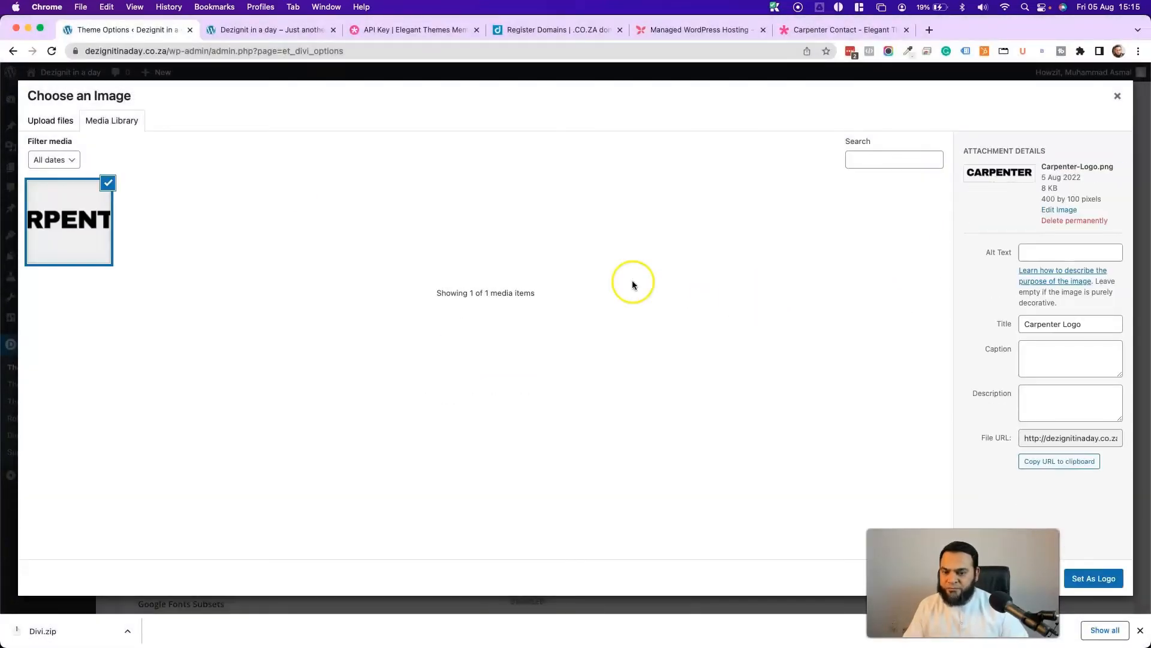
left_click(1094, 578)
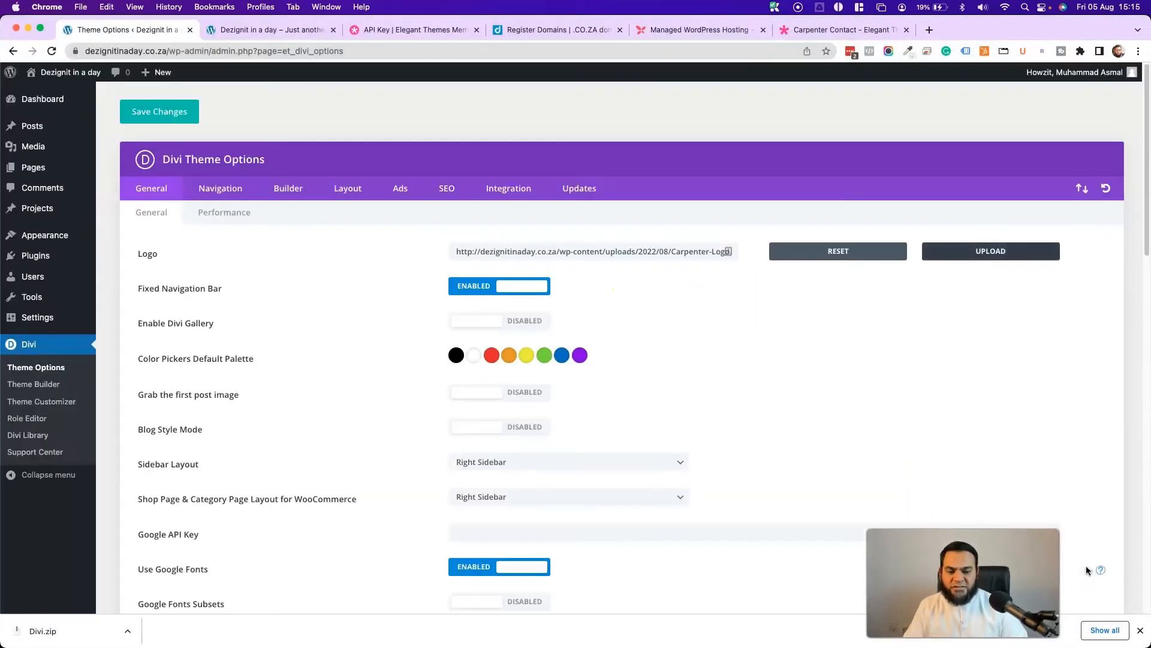
left_click(160, 120)
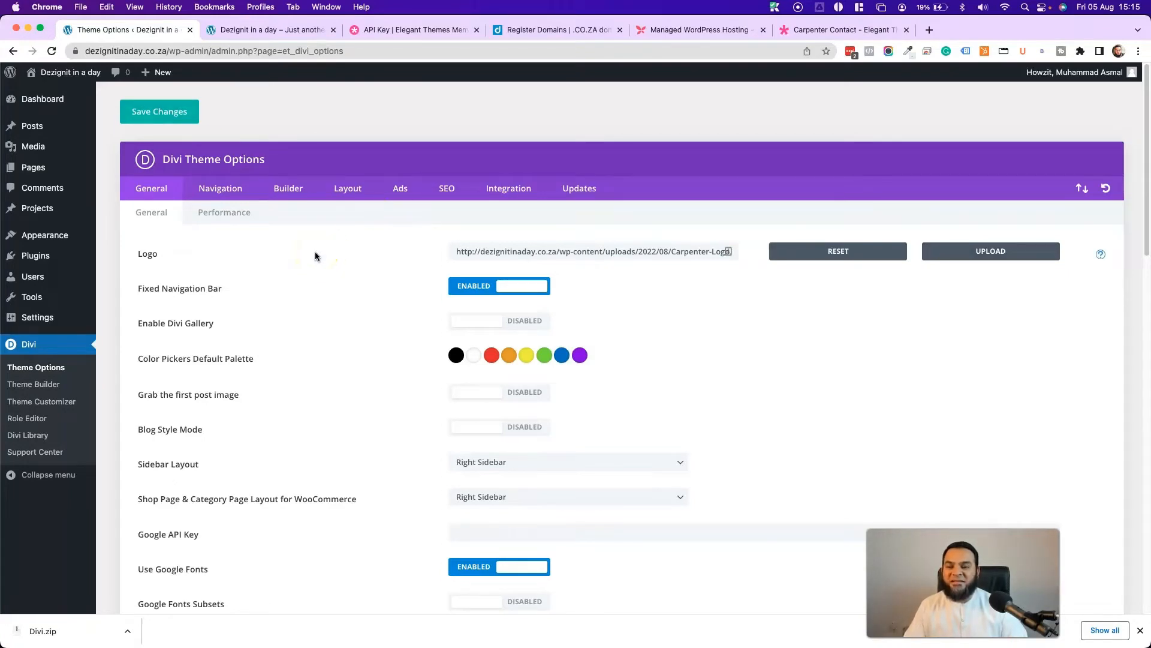
- Open the Home page for editing and refresh the live site to confirm the new logo
left_click(46, 173)
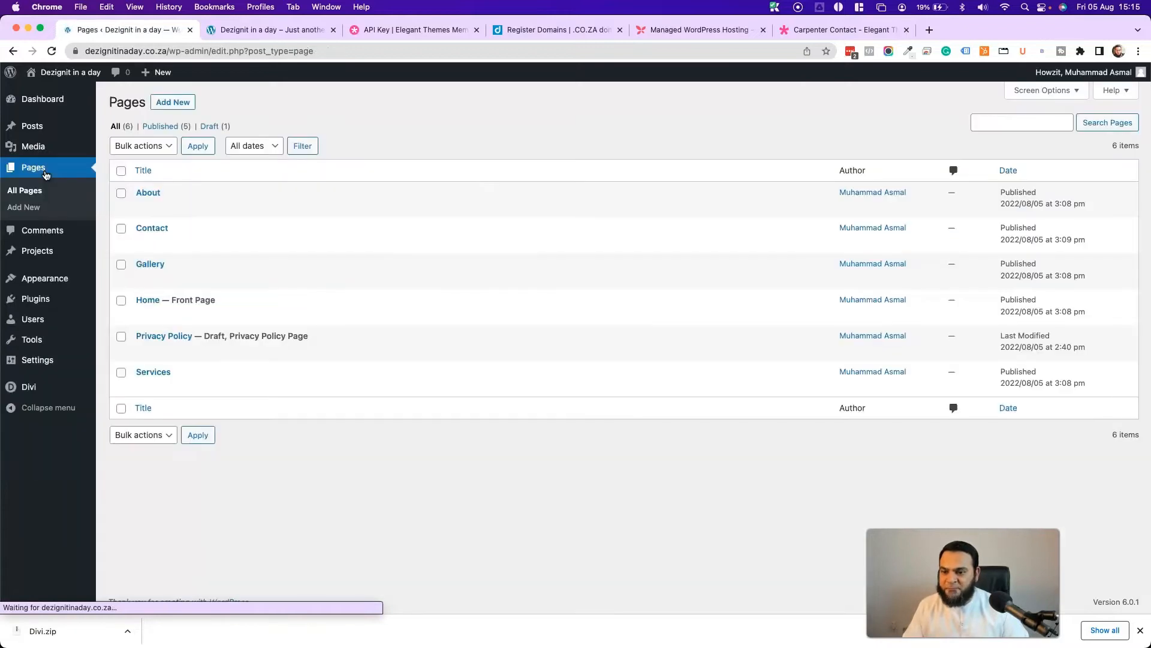
left_click(147, 300)
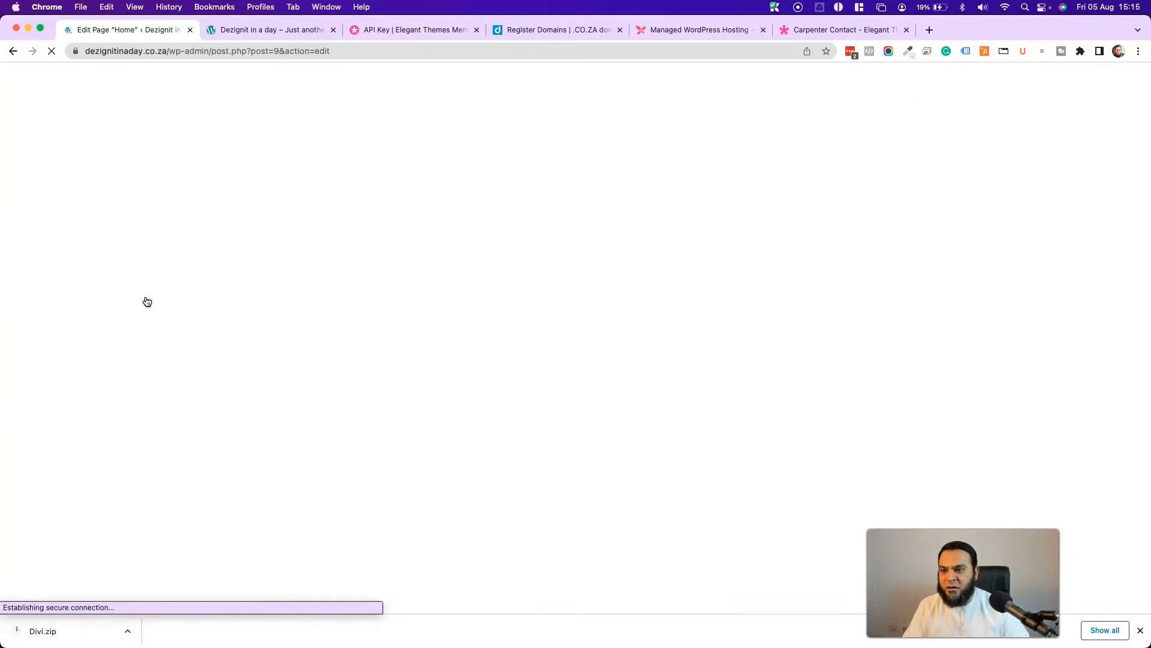
left_click(160, 250)
left_click(236, 32)
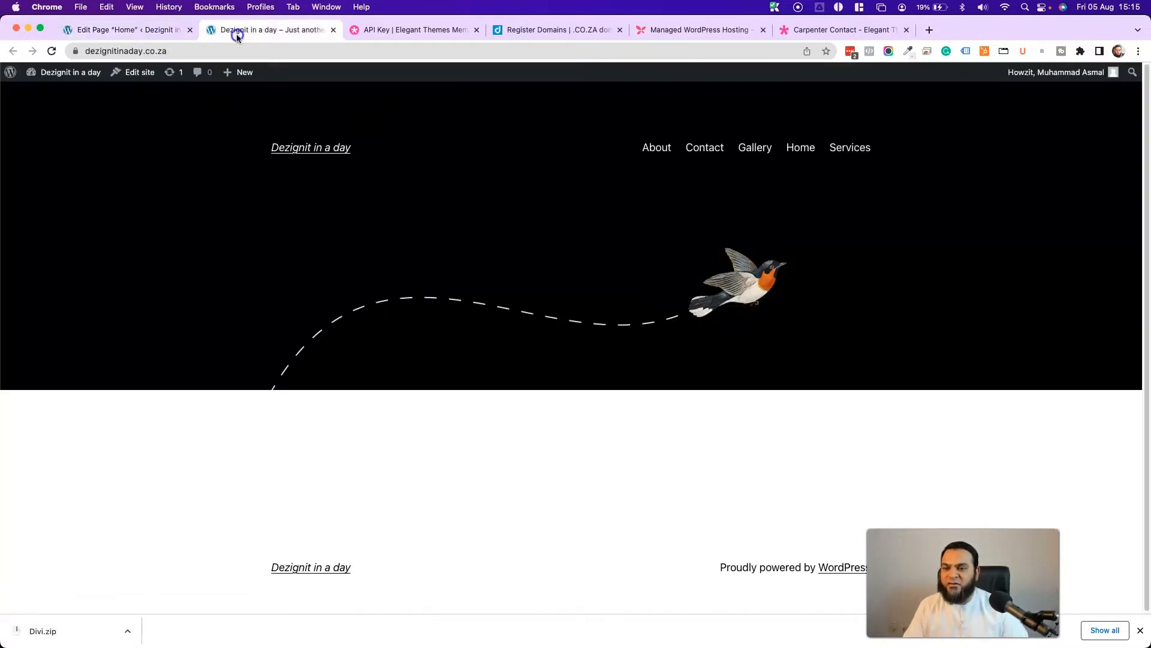
left_click(35, 55)
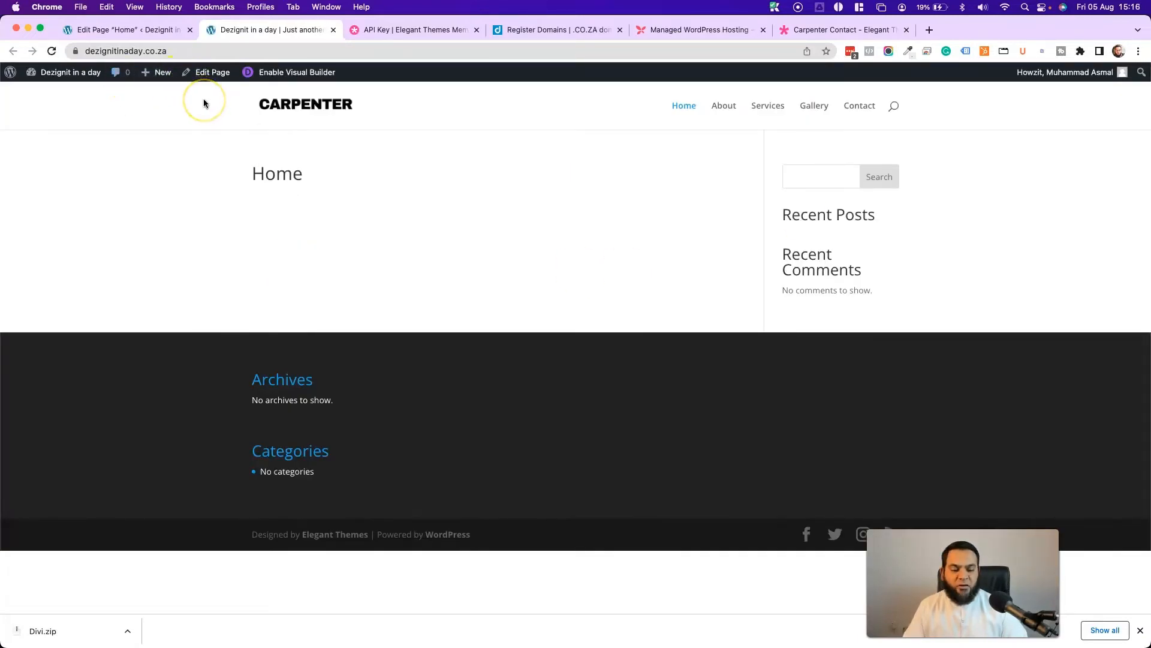
- Switch the Home page to the Divi Builder and launch the visual builder
left_click(99, 30)
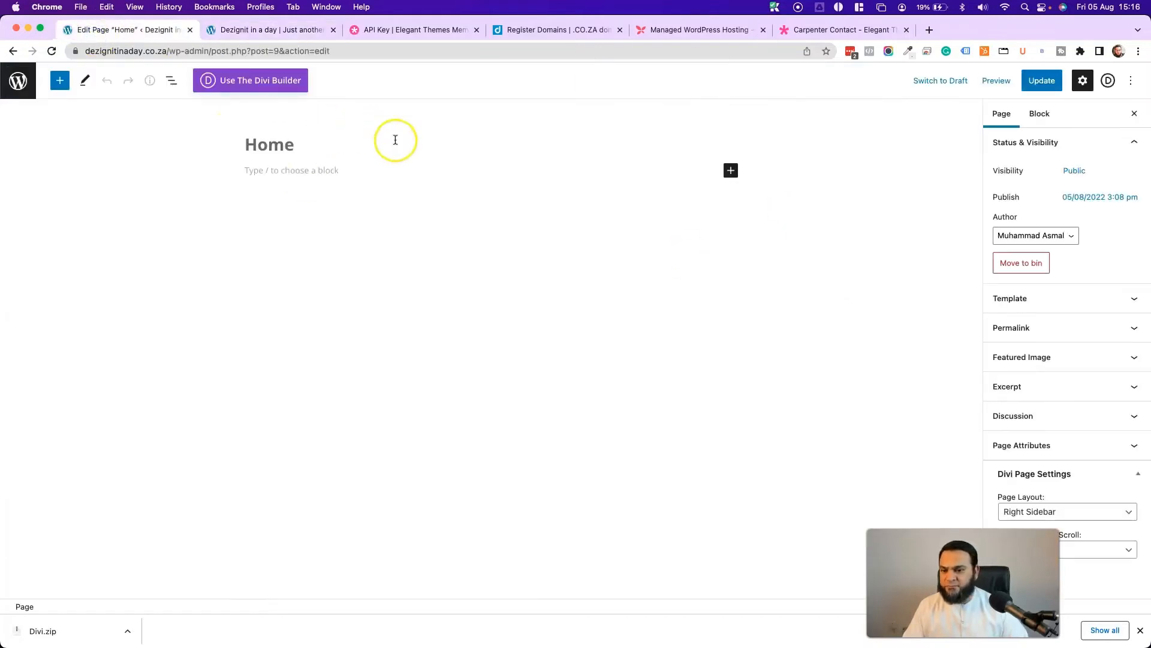
left_click(238, 78)
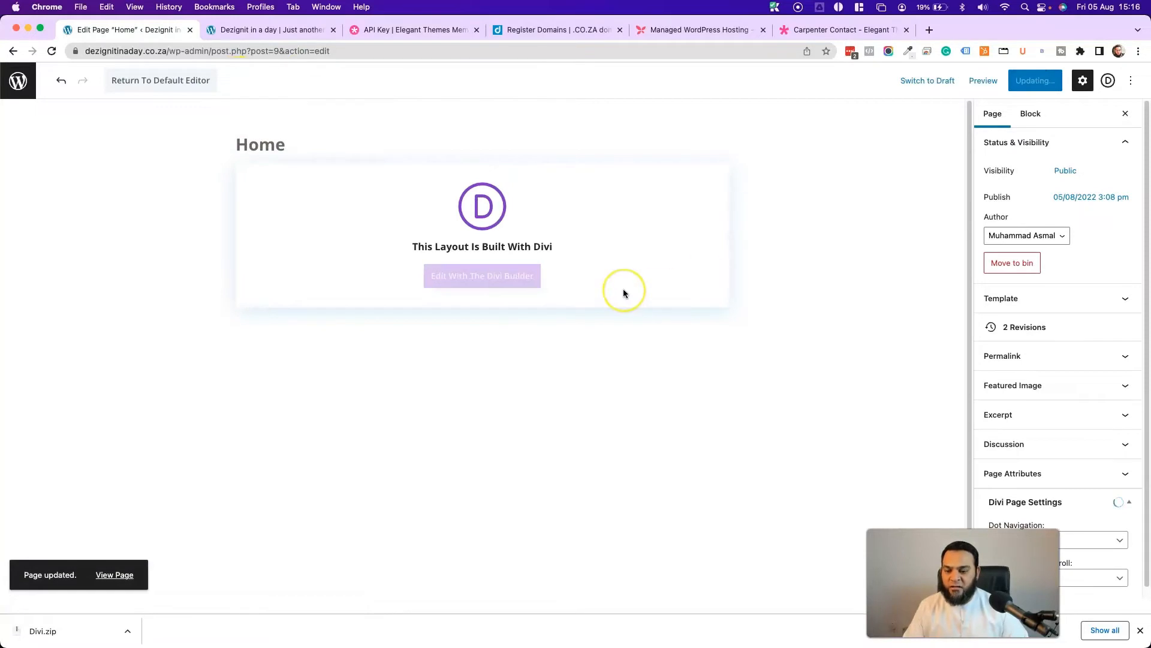
left_click(487, 277)
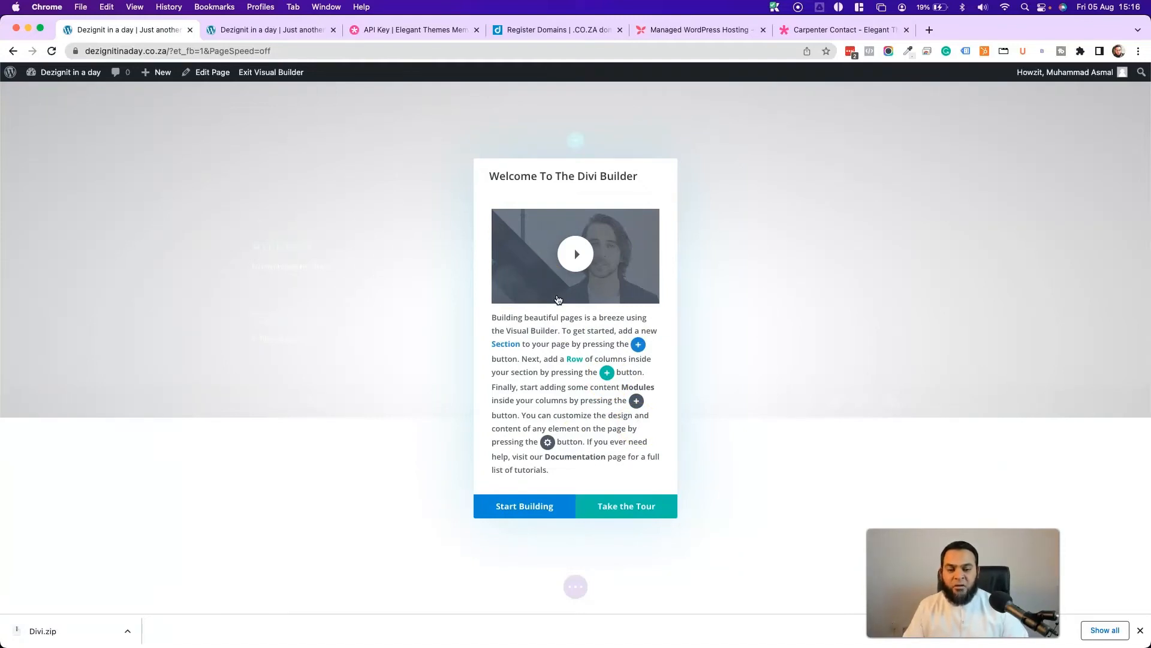
- Dismiss the Divi welcome message and choose to start from a premade layout
left_click(517, 509)
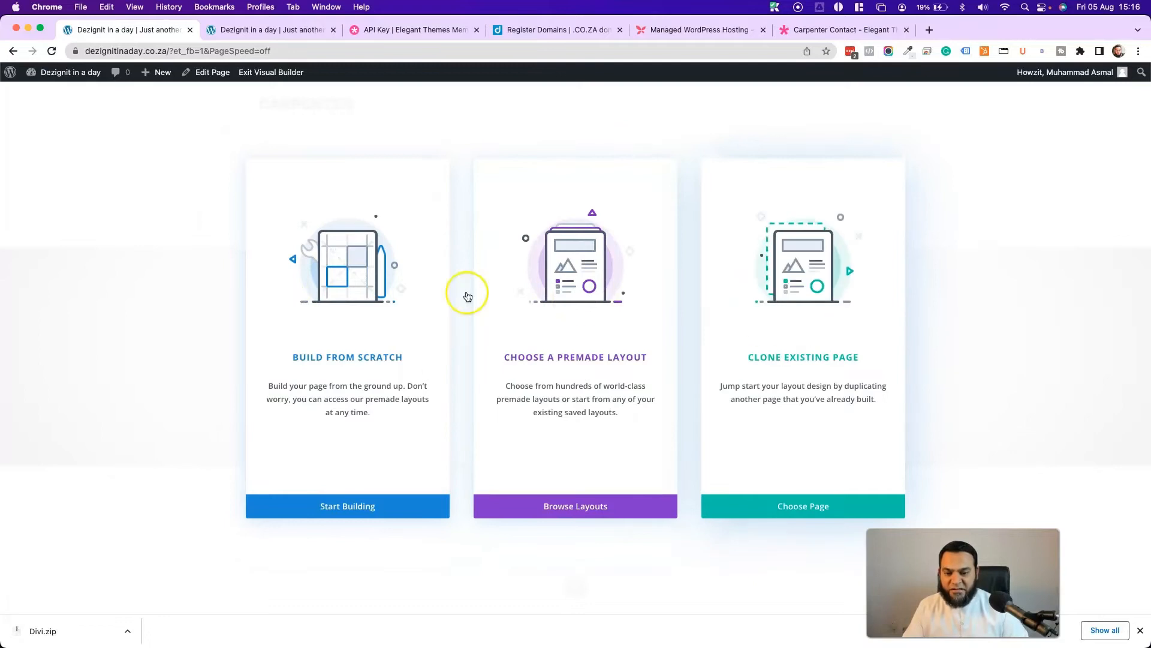
left_click(571, 295)
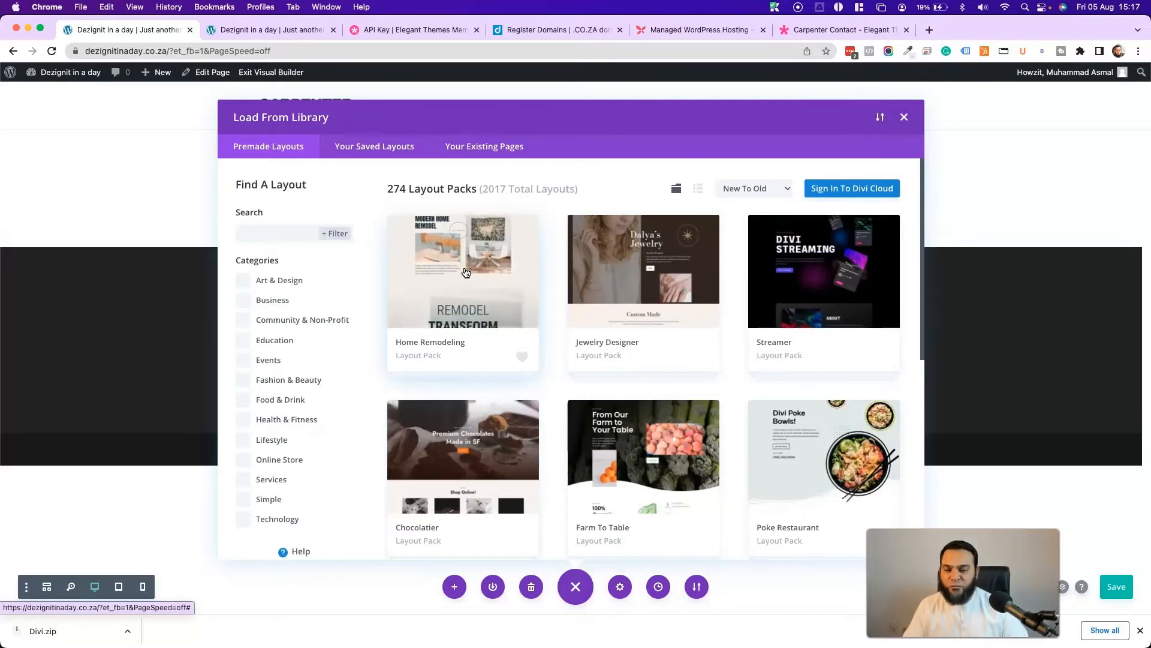
- Search the Divi layout library for 'carpenter'
left_click(278, 228)
type("c")
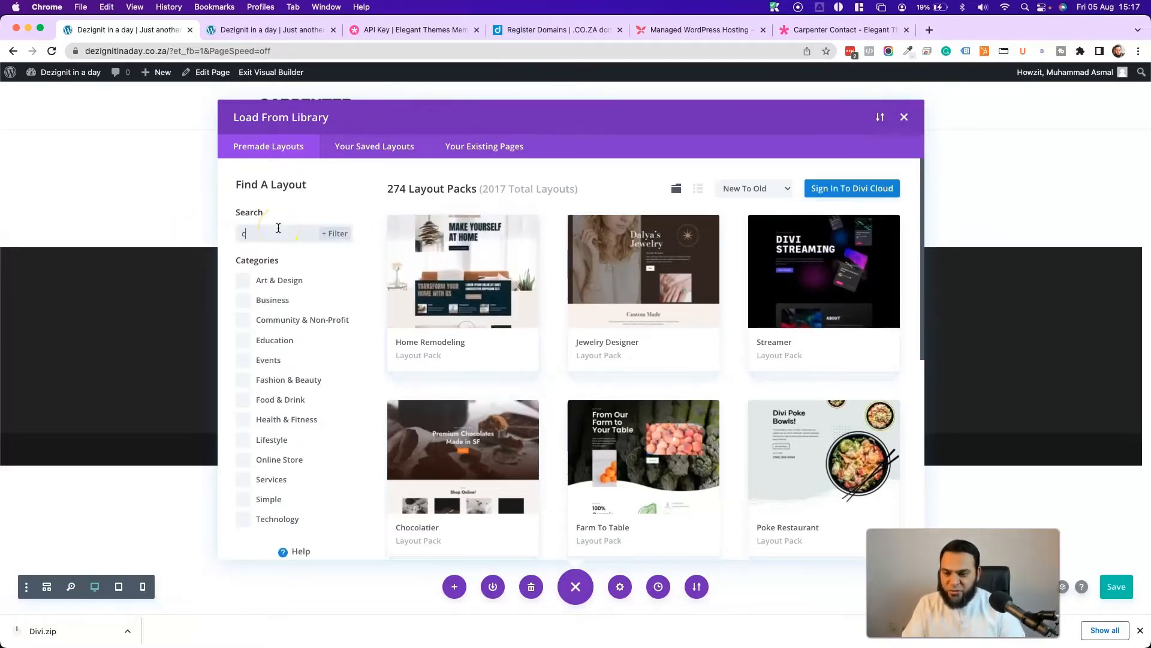
type("arp")
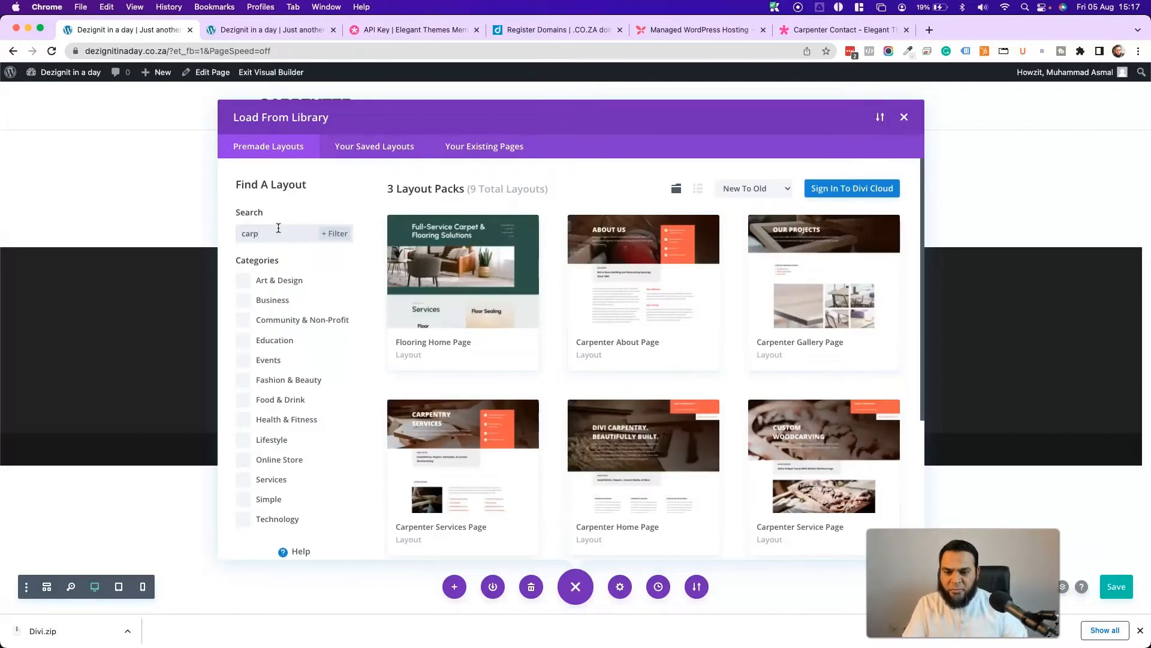
key("BackSpace")
key("BackSpace")
key("BackSpace")
key("BackSpace")
scroll(618, 359, "down", 20)
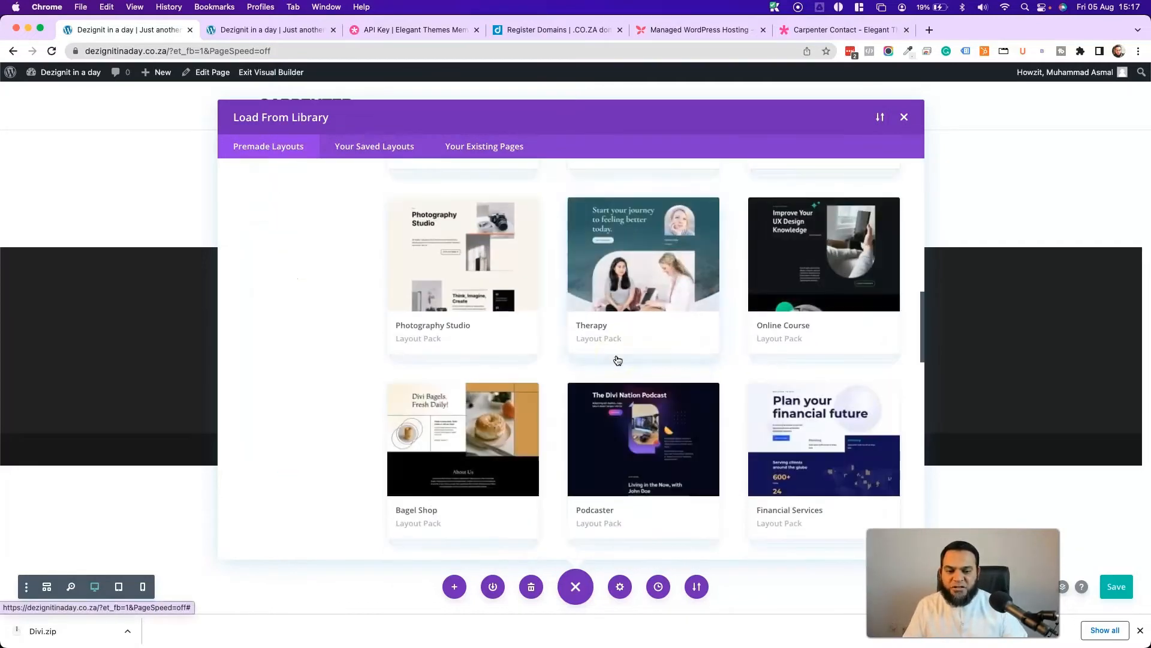
scroll(613, 344, "down", 20)
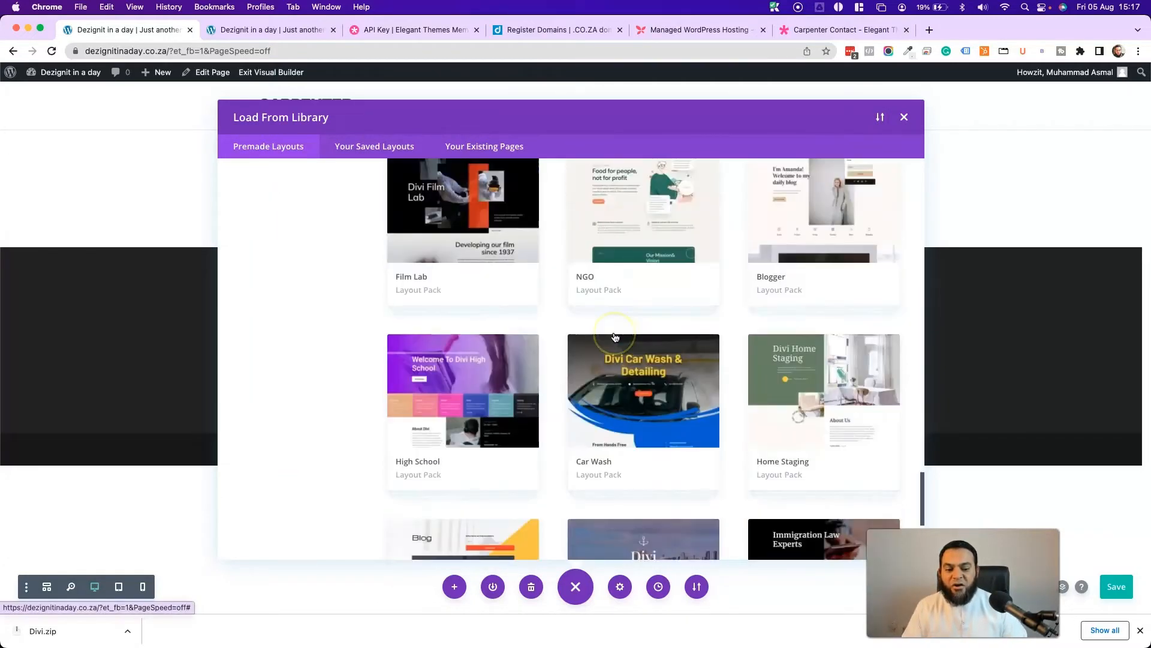
scroll(615, 337, "down", 20)
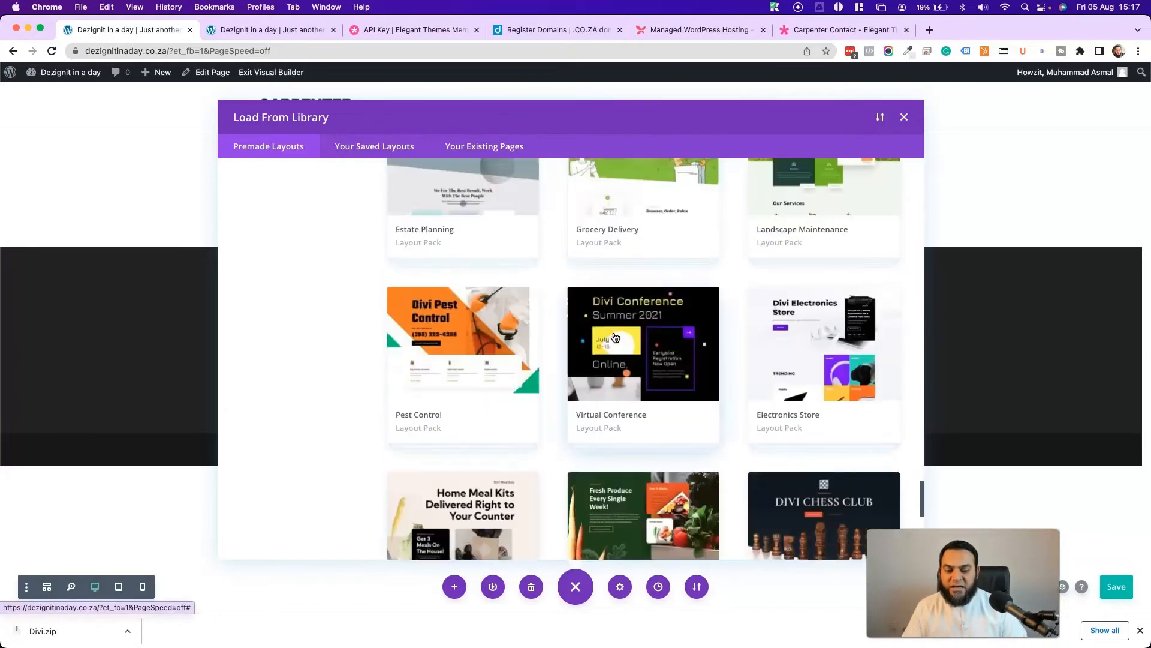
scroll(615, 337, "up", 15)
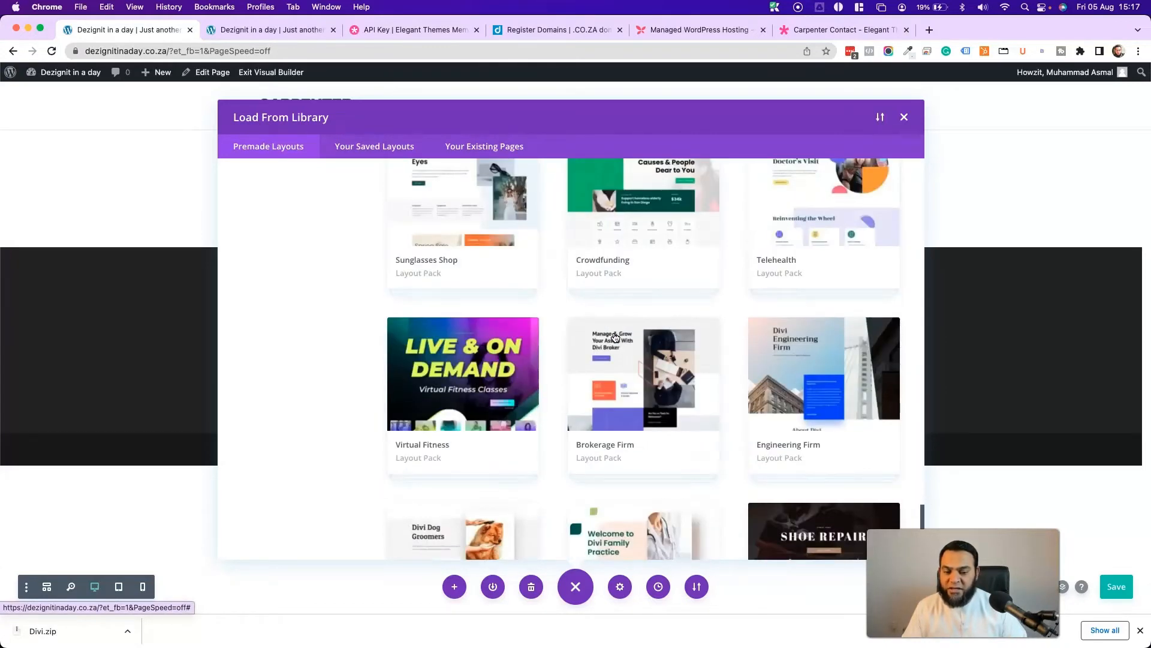
scroll(614, 337, "up", 15)
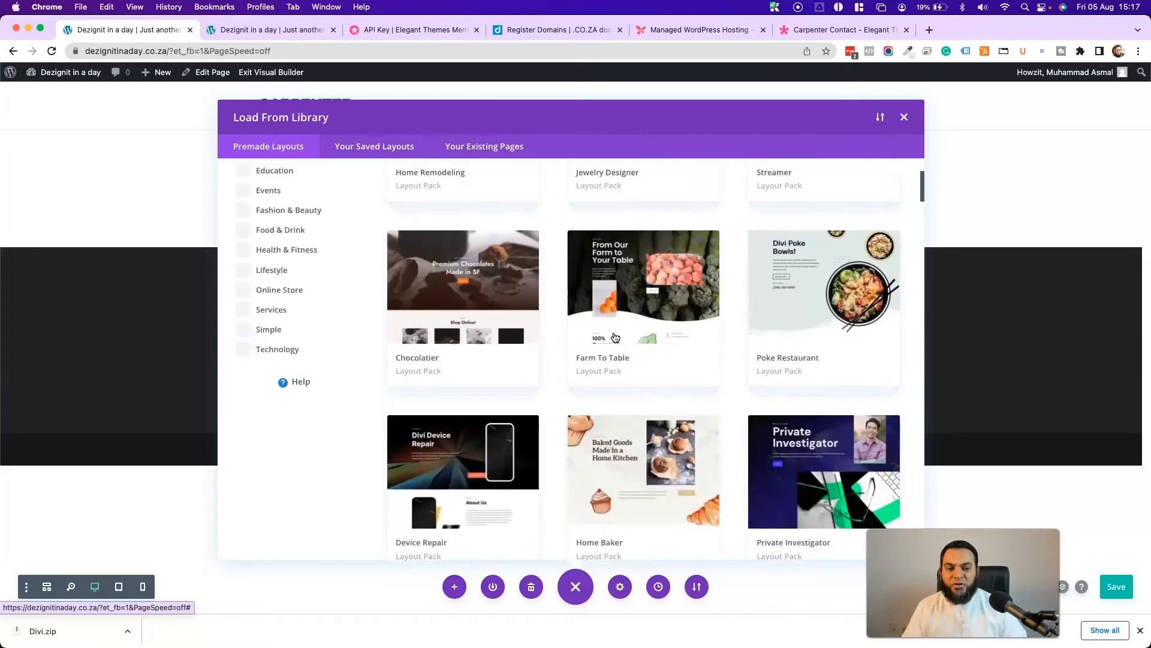
left_click(321, 243)
type("c")
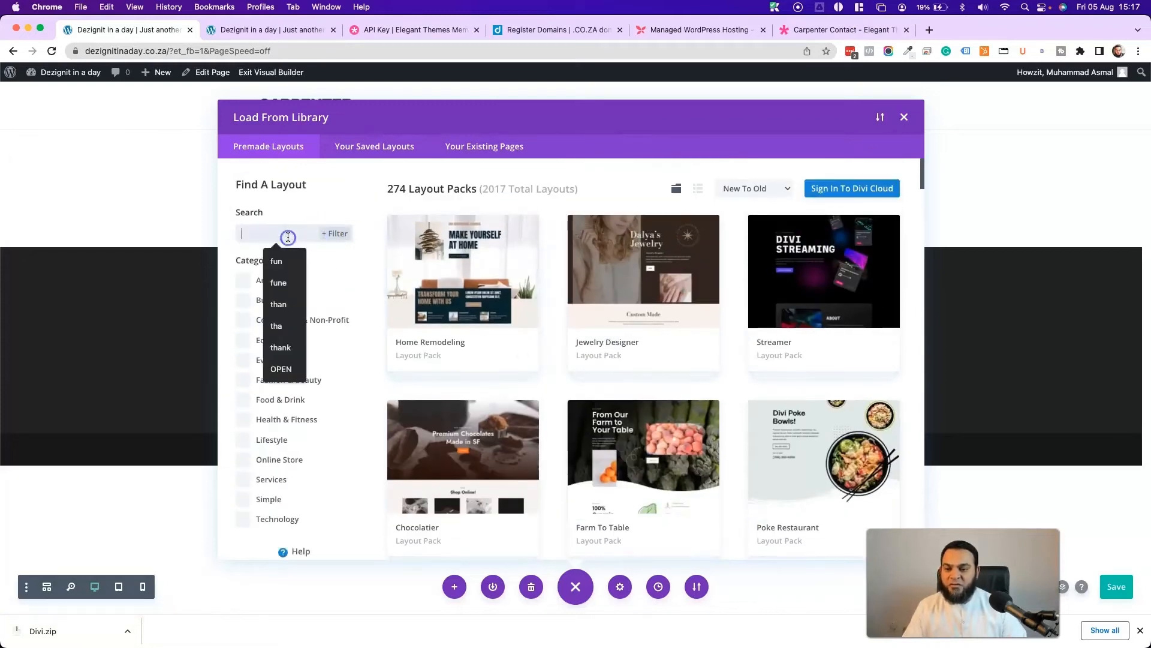
type("ar")
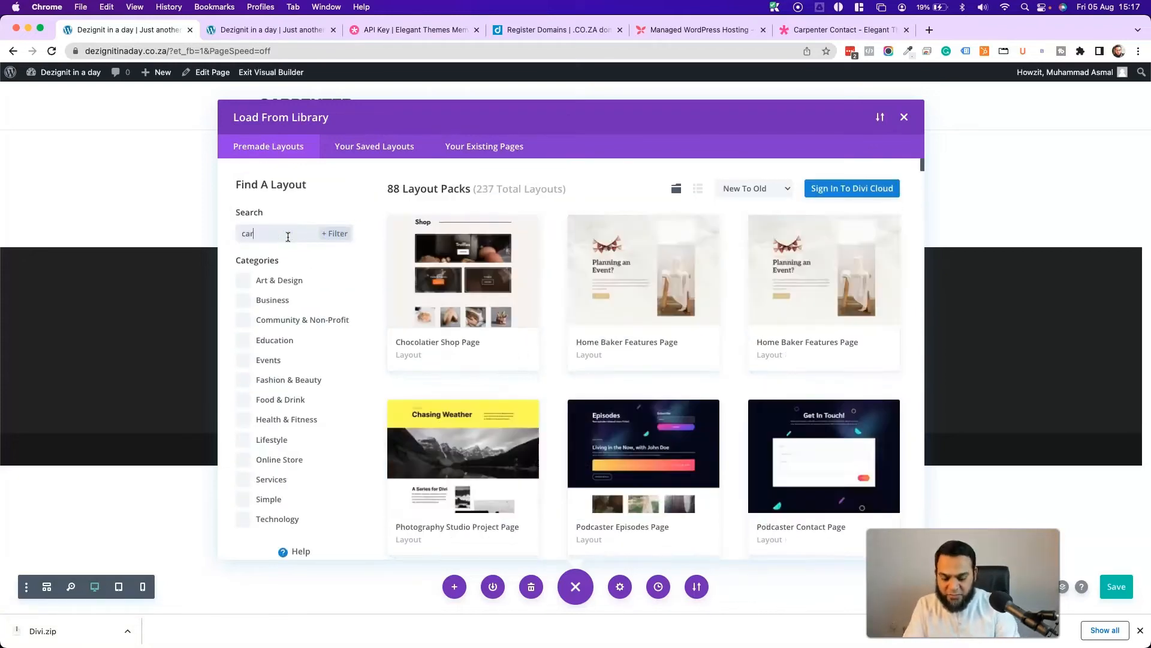
type("penter")
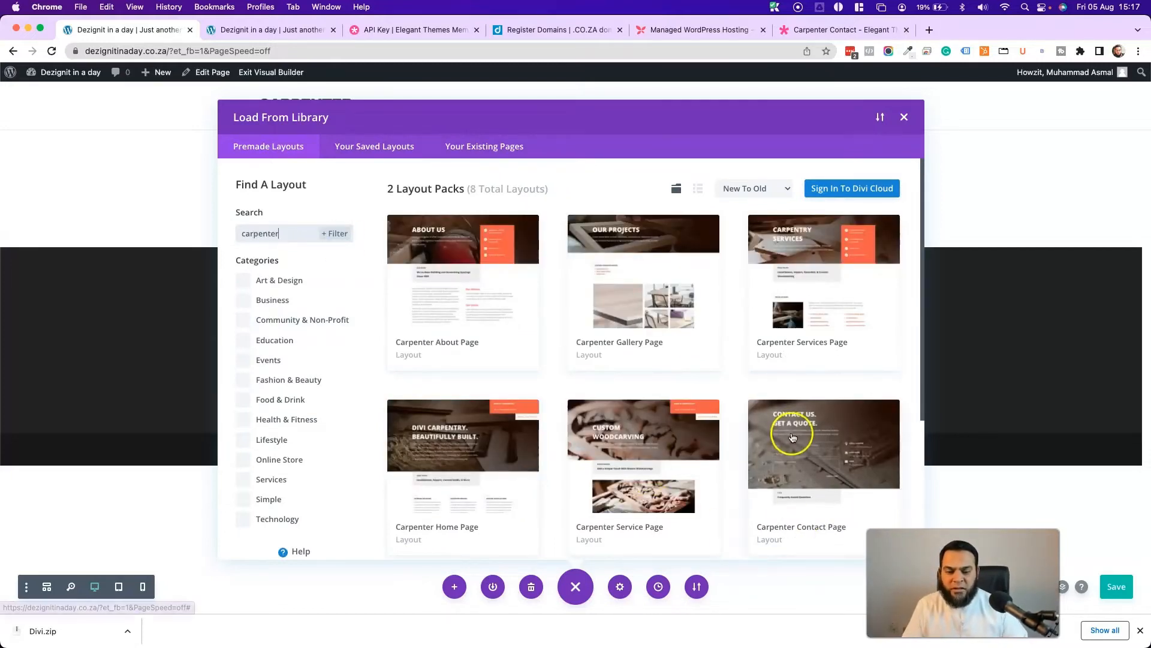
- Apply the Carpenter Home Page layout to the Home page and scroll through the result
left_click(461, 439)
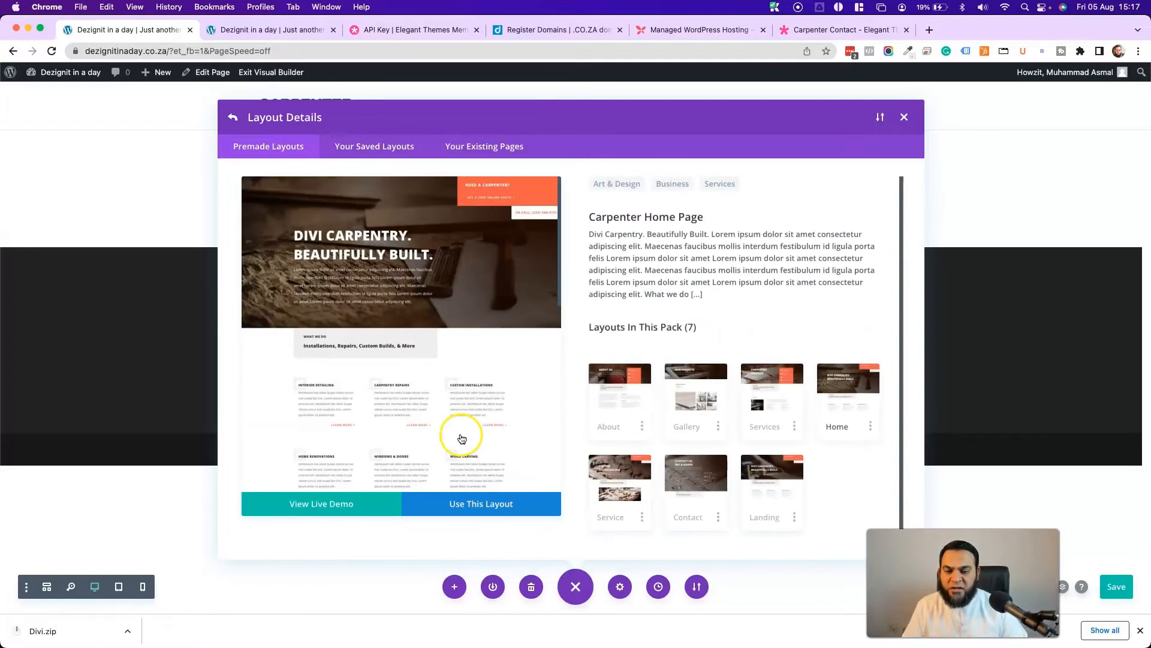
left_click(464, 505)
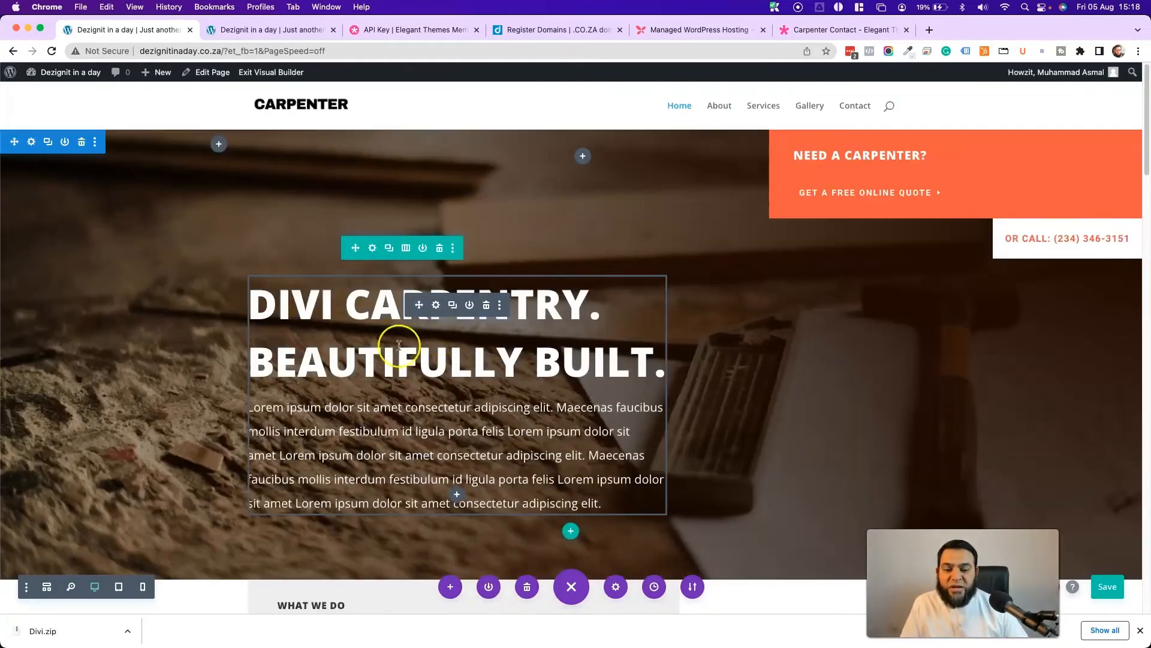
scroll(162, 347, "down", 15)
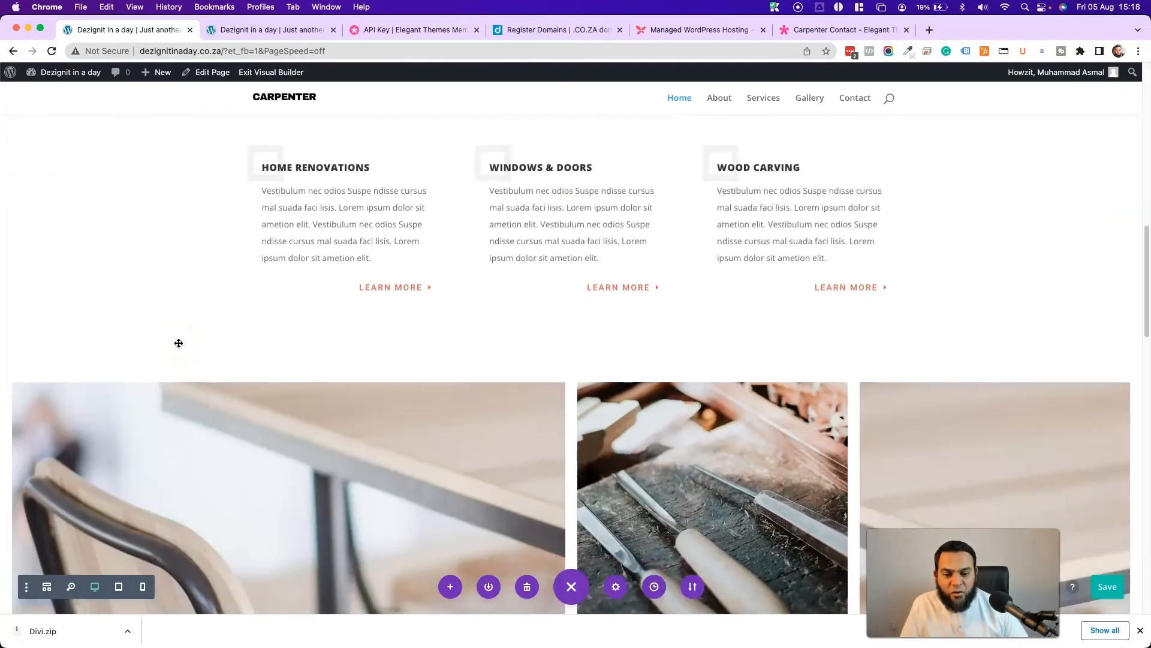
scroll(179, 343, "down", 13)
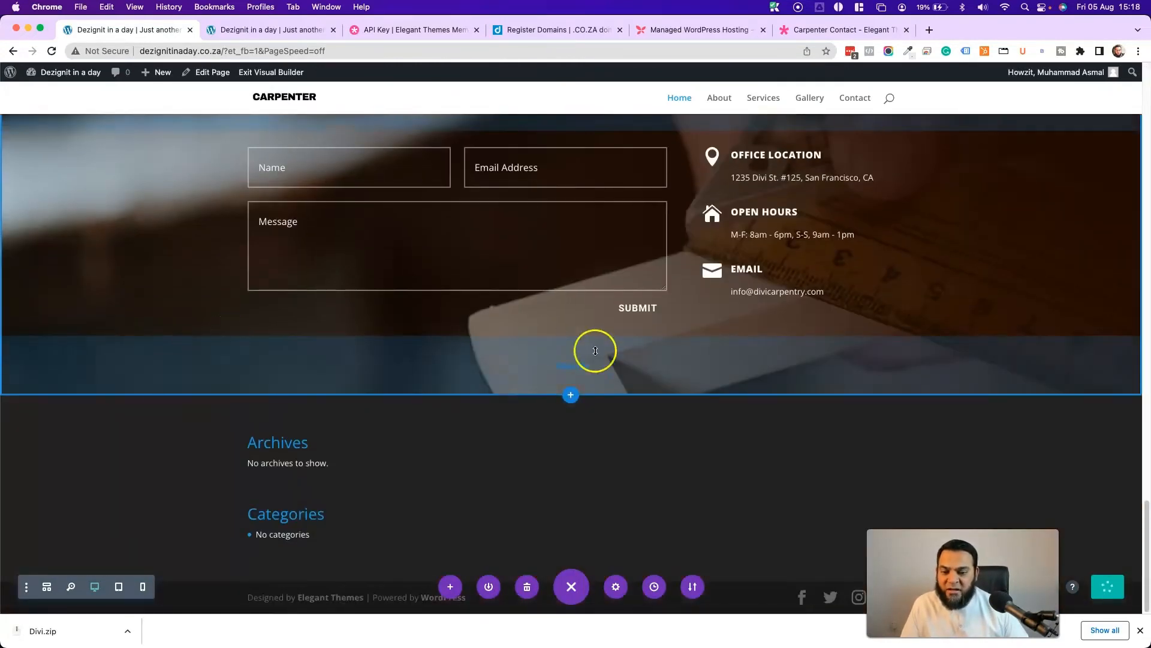
scroll(306, 390, "up", 8)
scroll(257, 398, "down", 8)
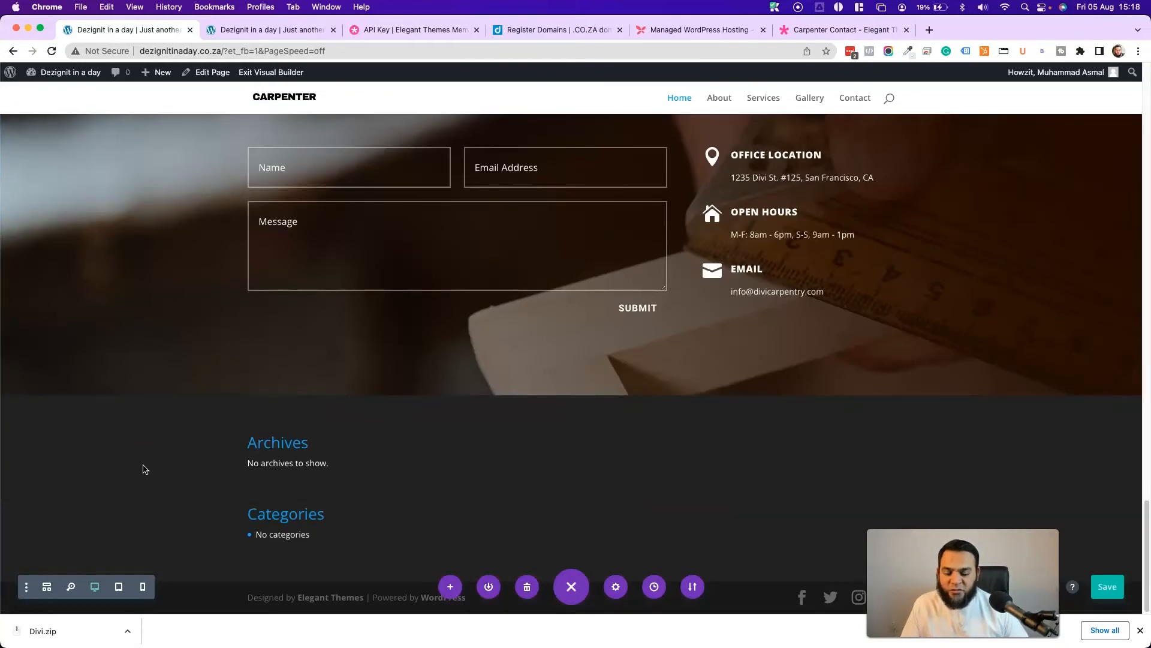
scroll(367, 458, "up", 20)
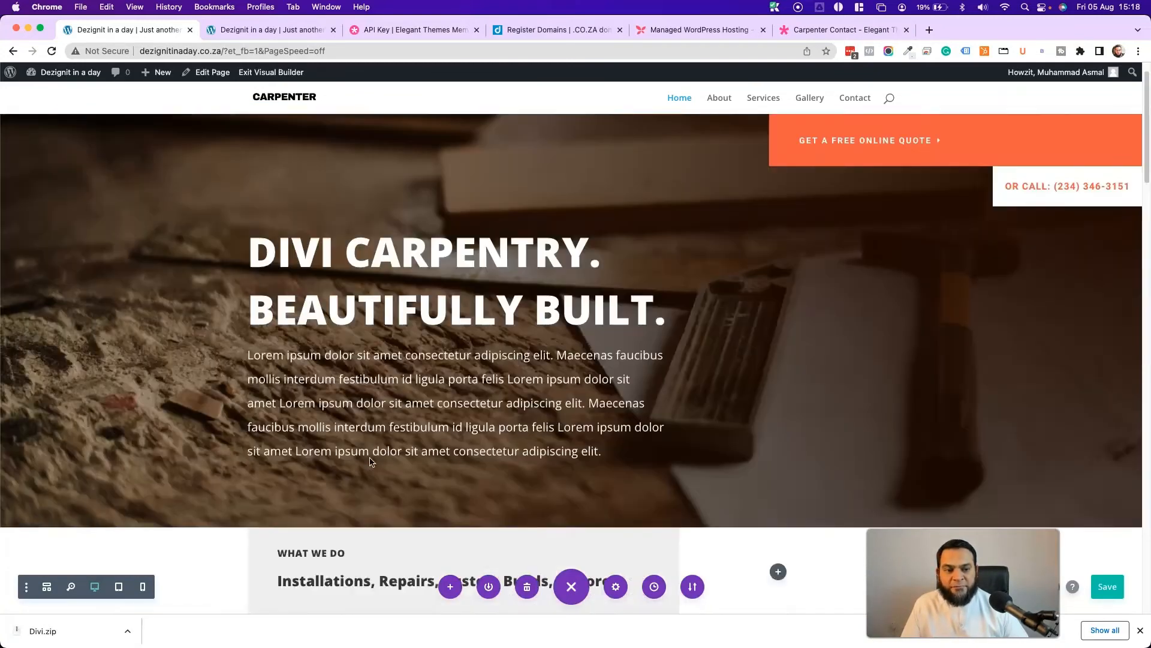
scroll(370, 460, "up", 2)
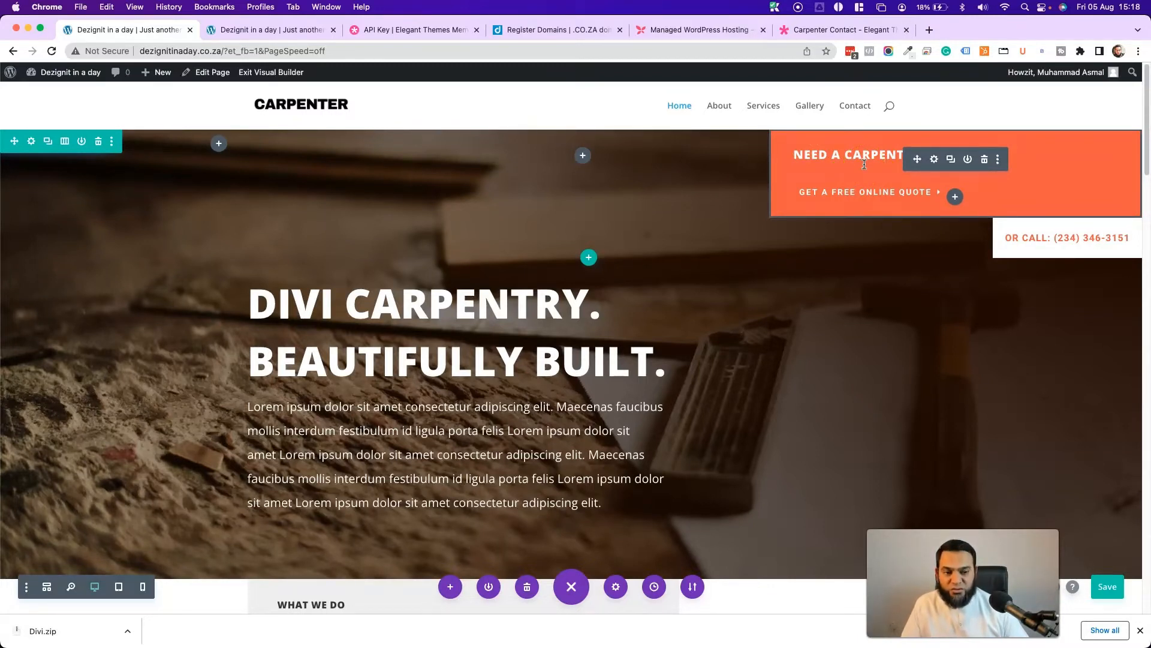
- In the 'Need a Carpenter?' call-to-action settings, expand Background and open the orange colour's context menu
left_click(934, 160)
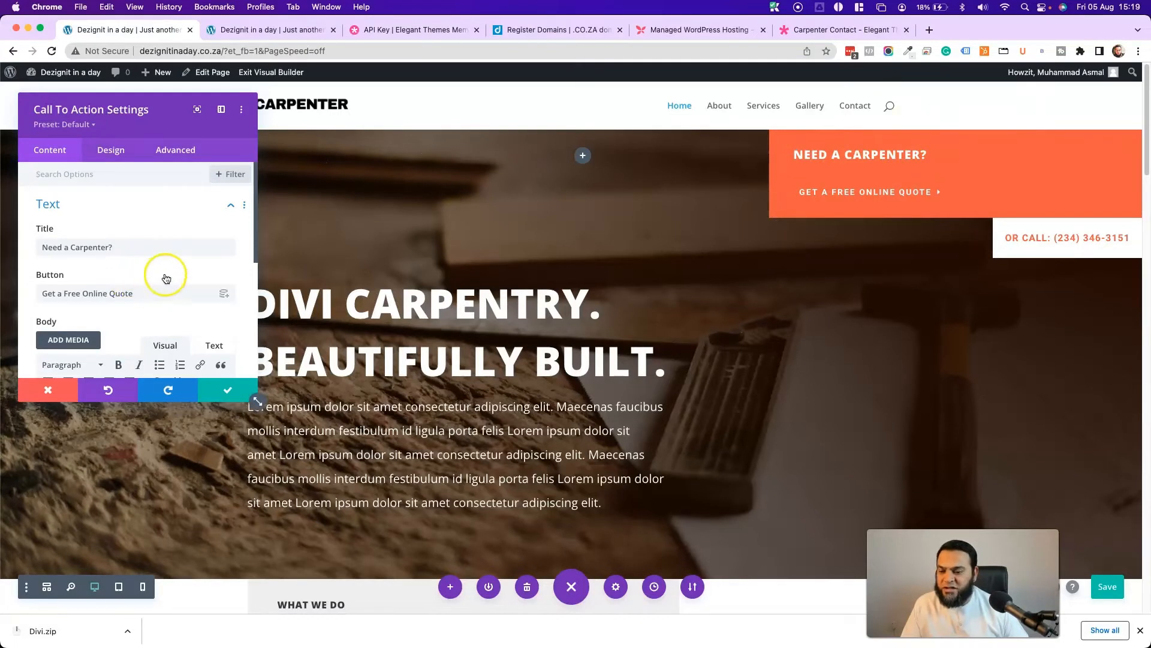
scroll(166, 278, "down", 10)
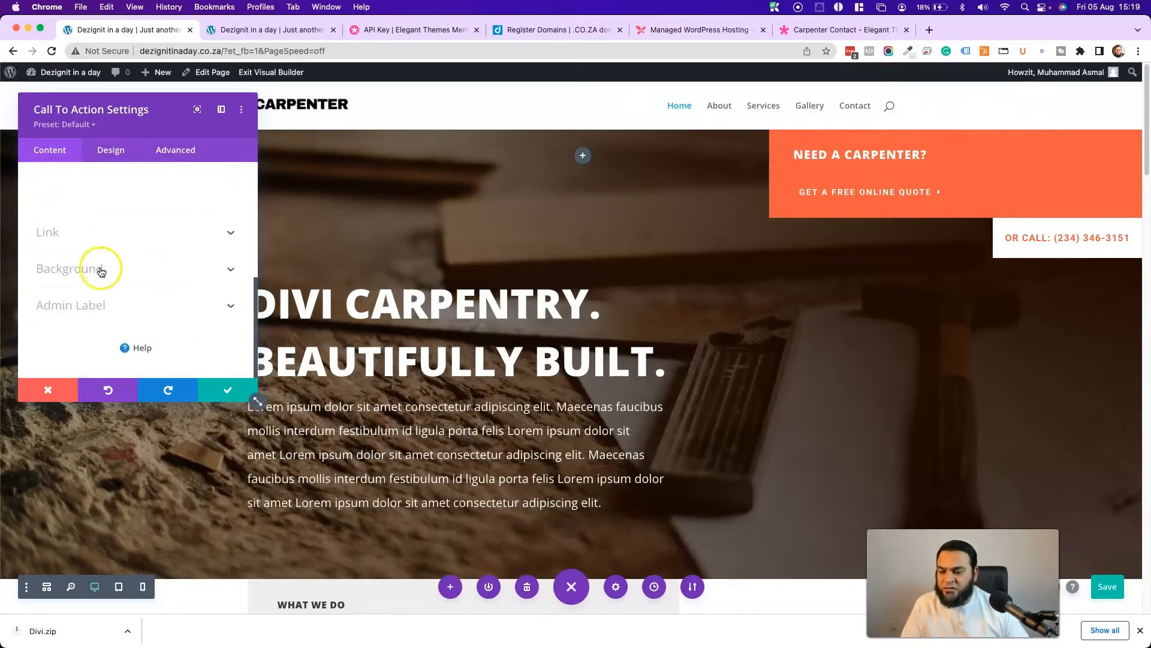
left_click(115, 260)
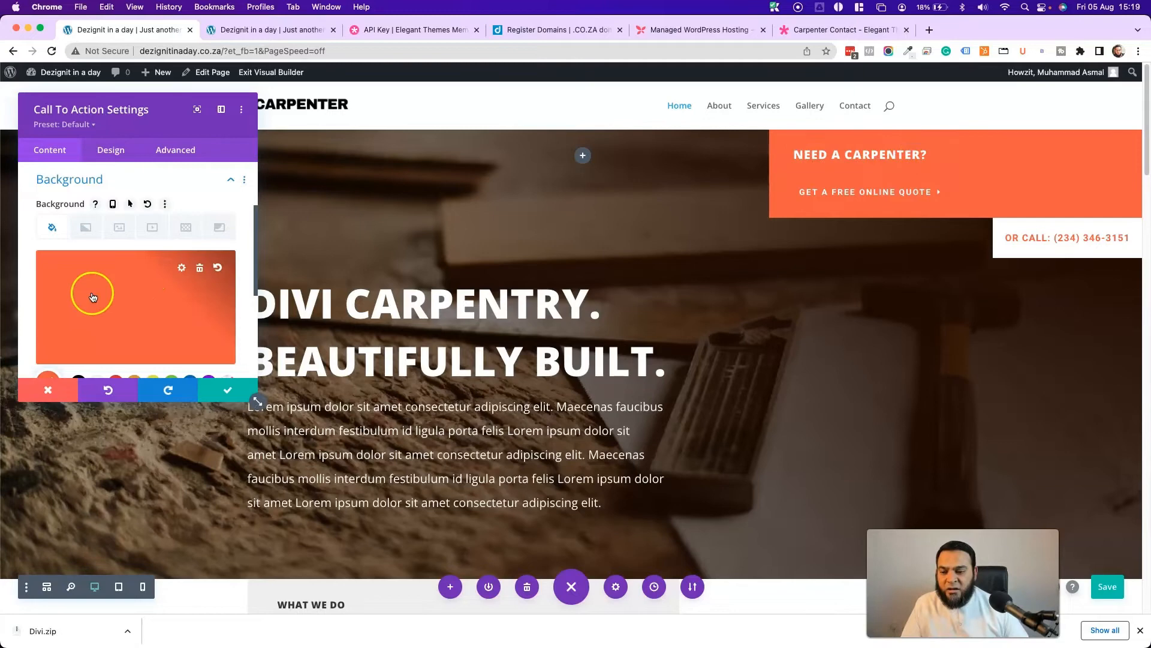
scroll(584, 295, "down", 10)
scroll(585, 295, "up", 20)
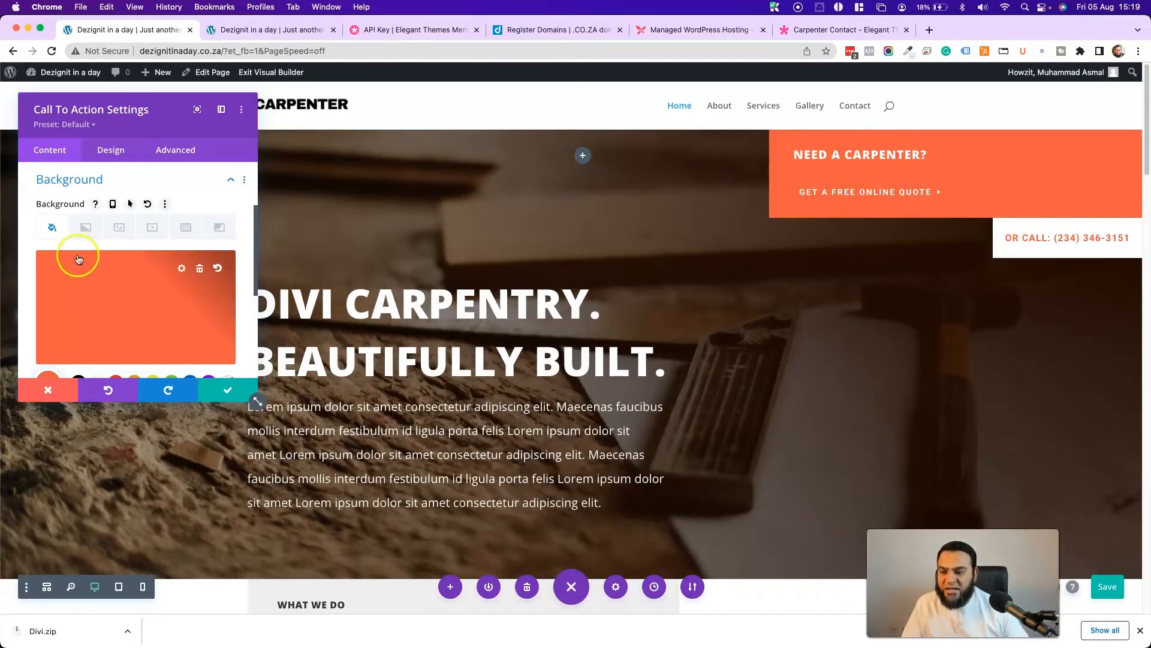
right_click(103, 288)
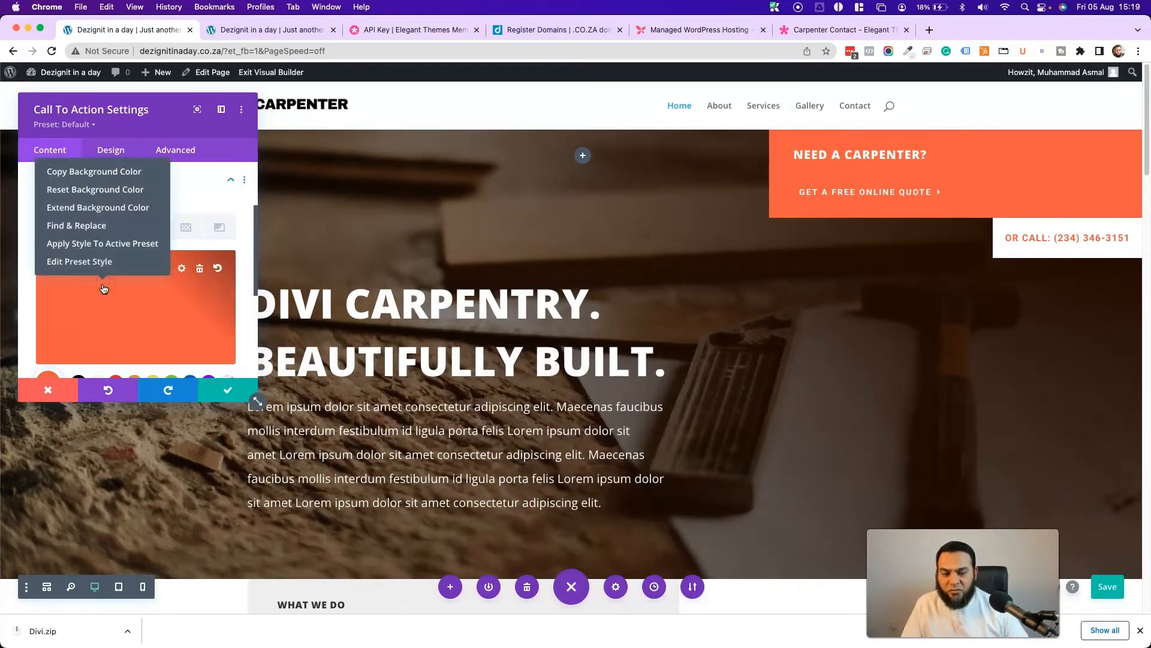
- Find and replace orange #f25b3a with blue #0c71c3 across the hero section, then save
left_click(69, 225)
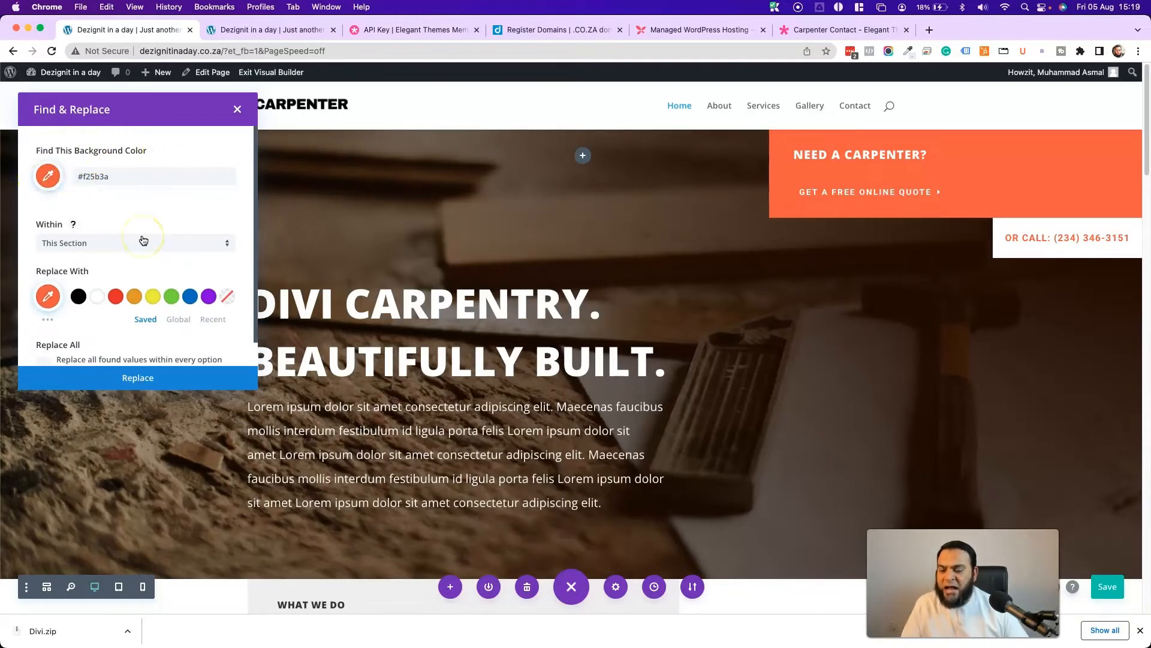
left_click(190, 296)
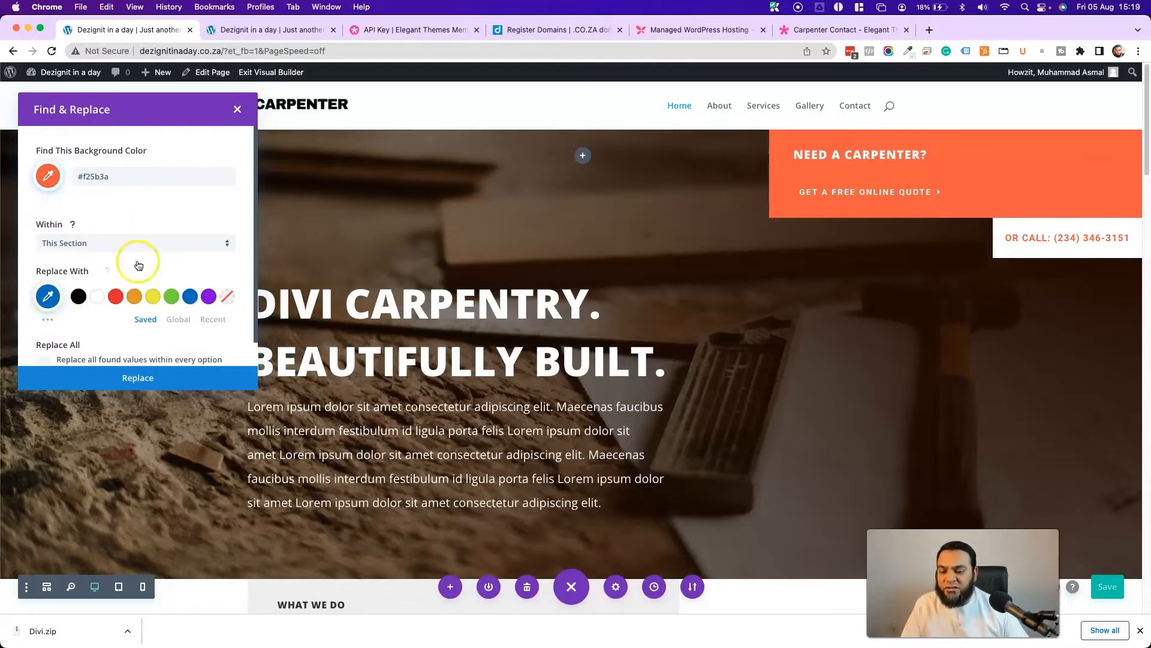
left_click(47, 296)
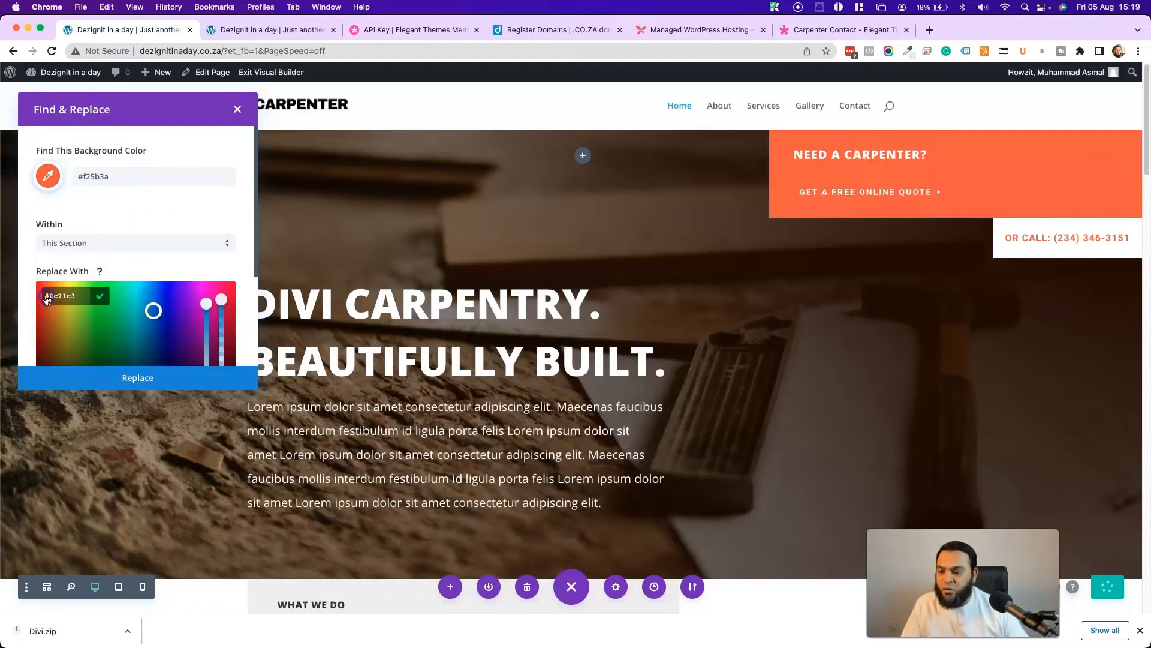
left_click(67, 271)
scroll(187, 250, "down", 1)
scroll(187, 250, "down", 1)
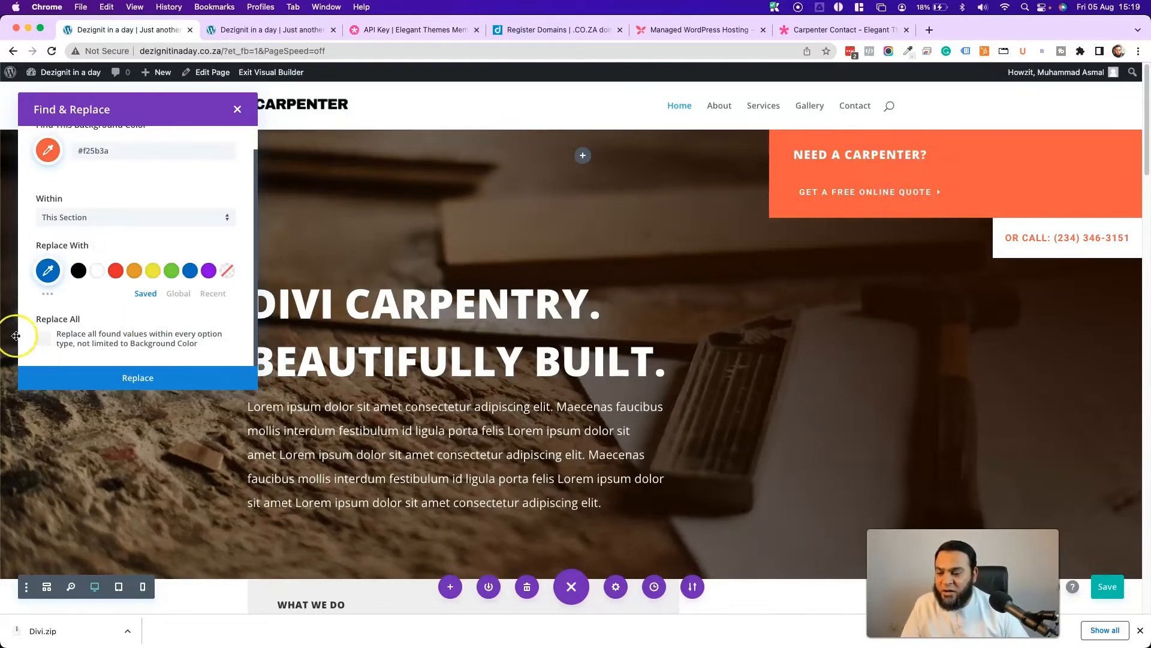
left_click(133, 379)
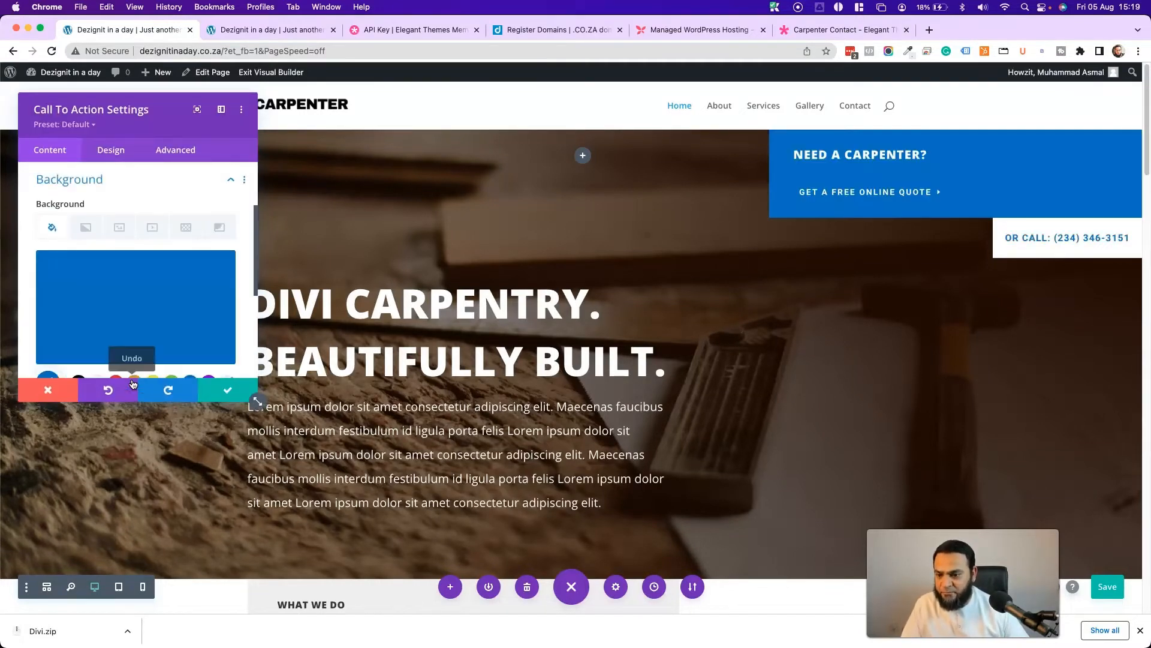
left_click(238, 391)
- Replace 'DIVI' in the hero heading so it reads 'This Is Carpentry. Beautifully Built.'
scroll(430, 350, "down", 15)
scroll(431, 347, "up", 3)
scroll(424, 257, "up", 4)
scroll(154, 351, "down", 15)
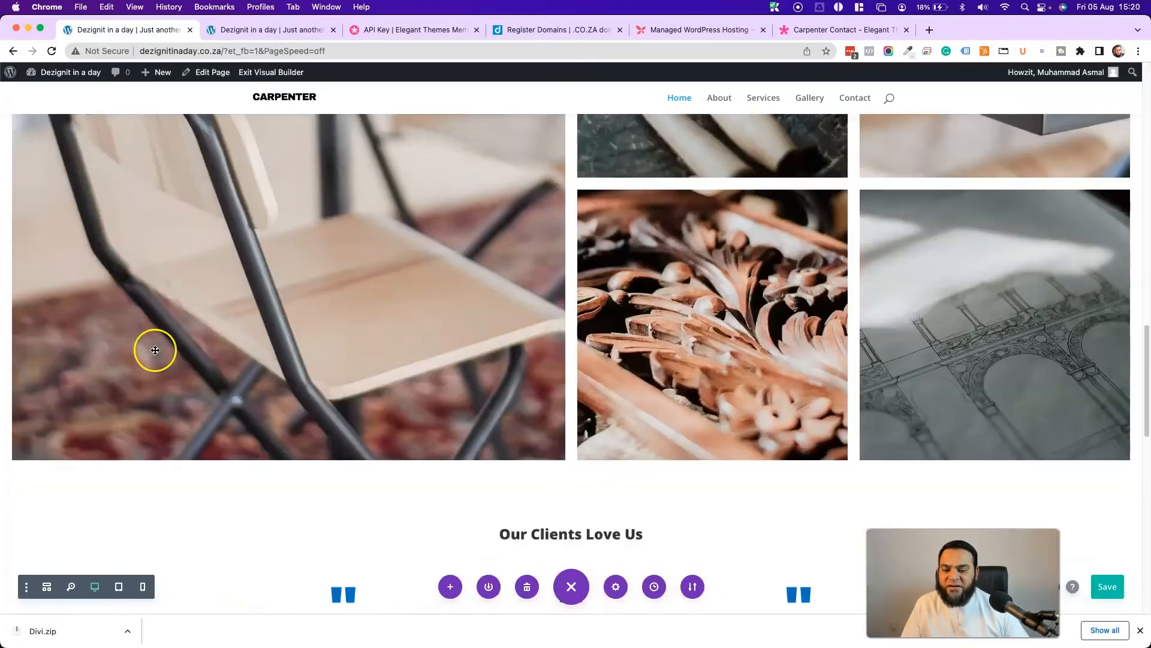
scroll(828, 335, "down", 3)
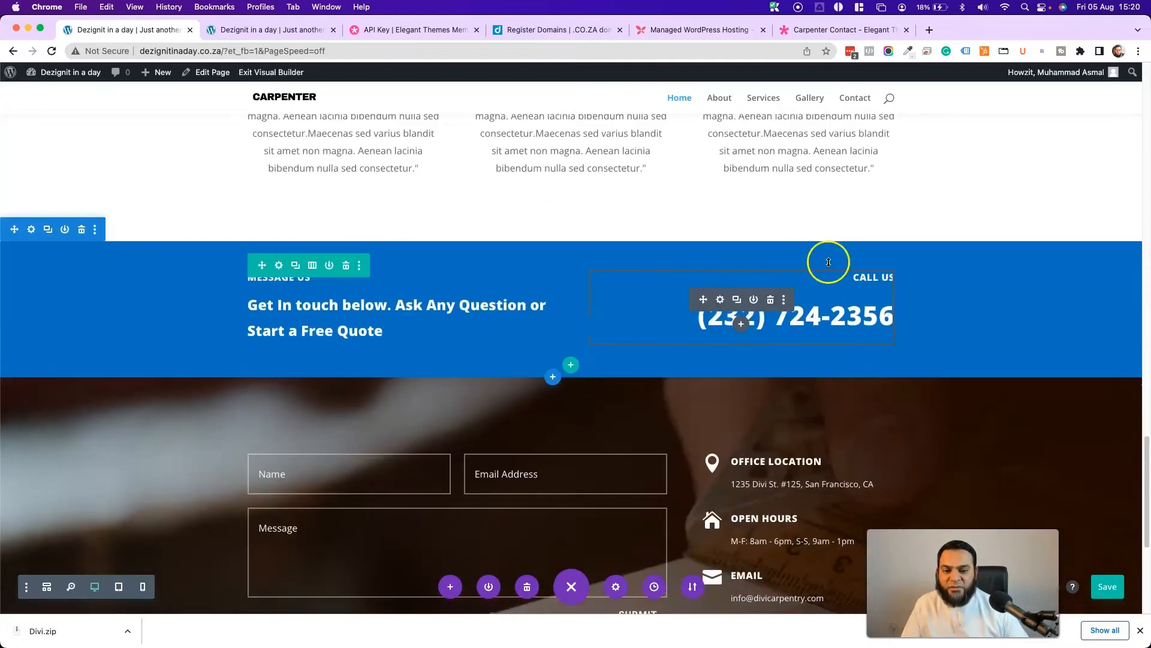
scroll(299, 407, "down", 4)
scroll(300, 407, "up", 15)
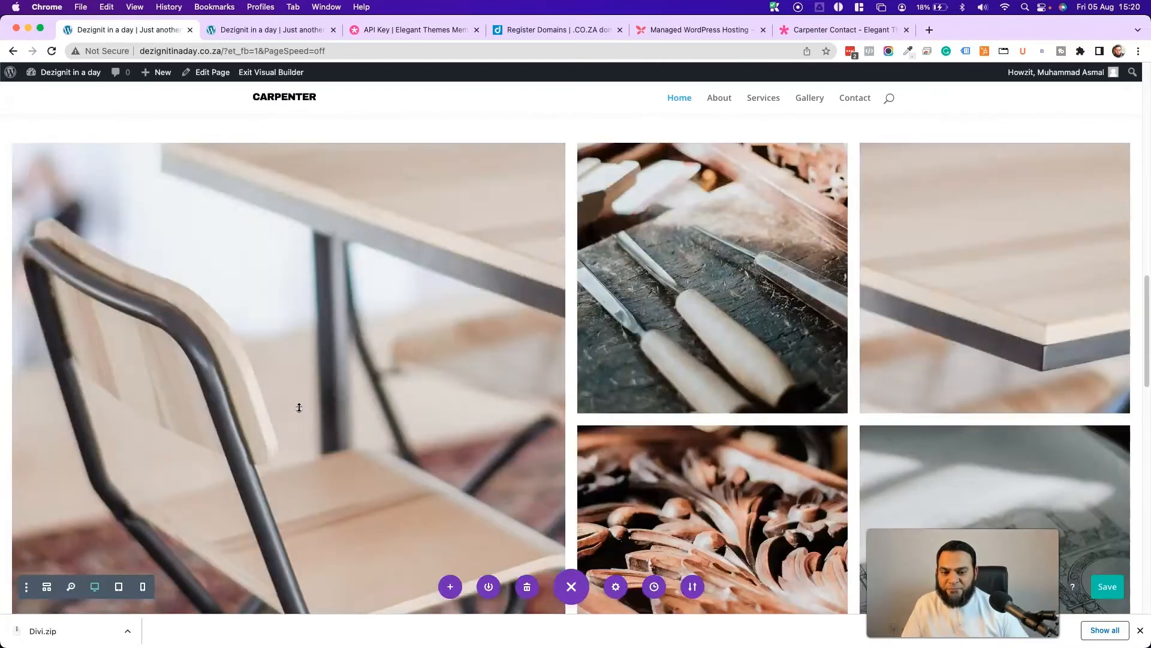
scroll(299, 407, "up", 6)
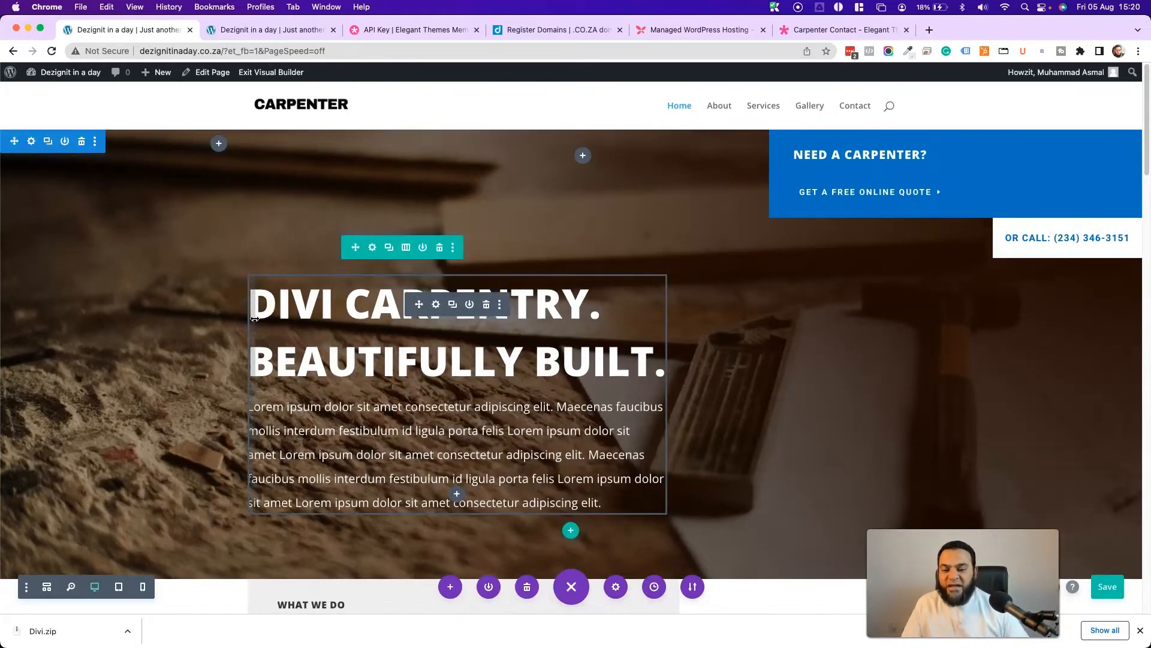
double_click(306, 304)
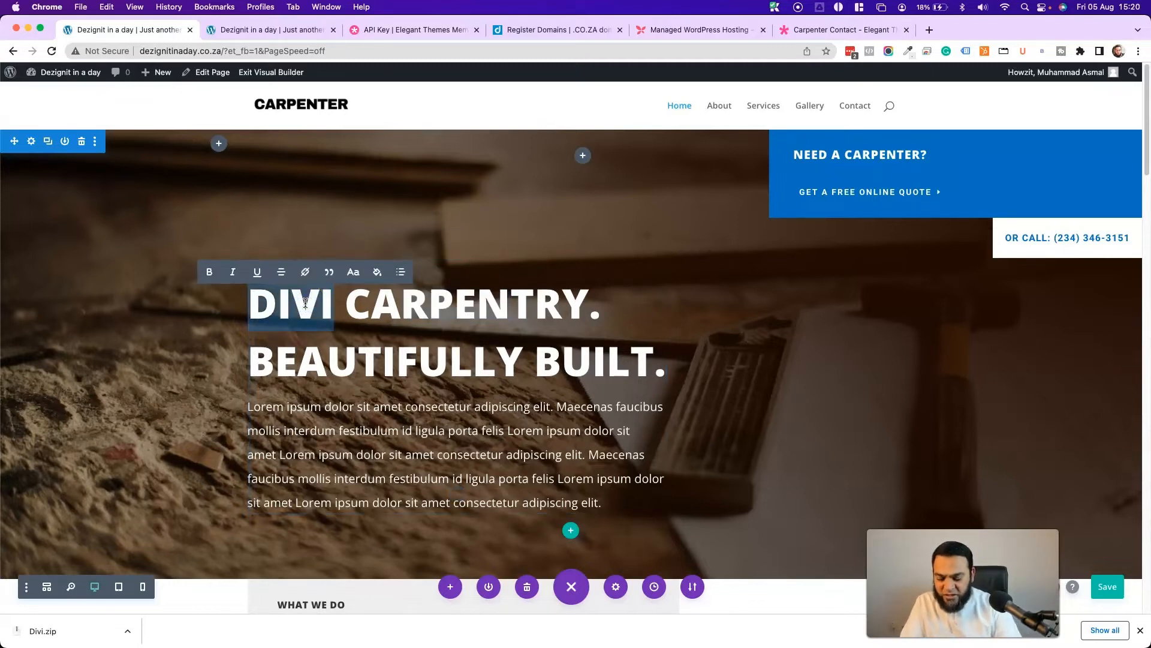
type("THIS")
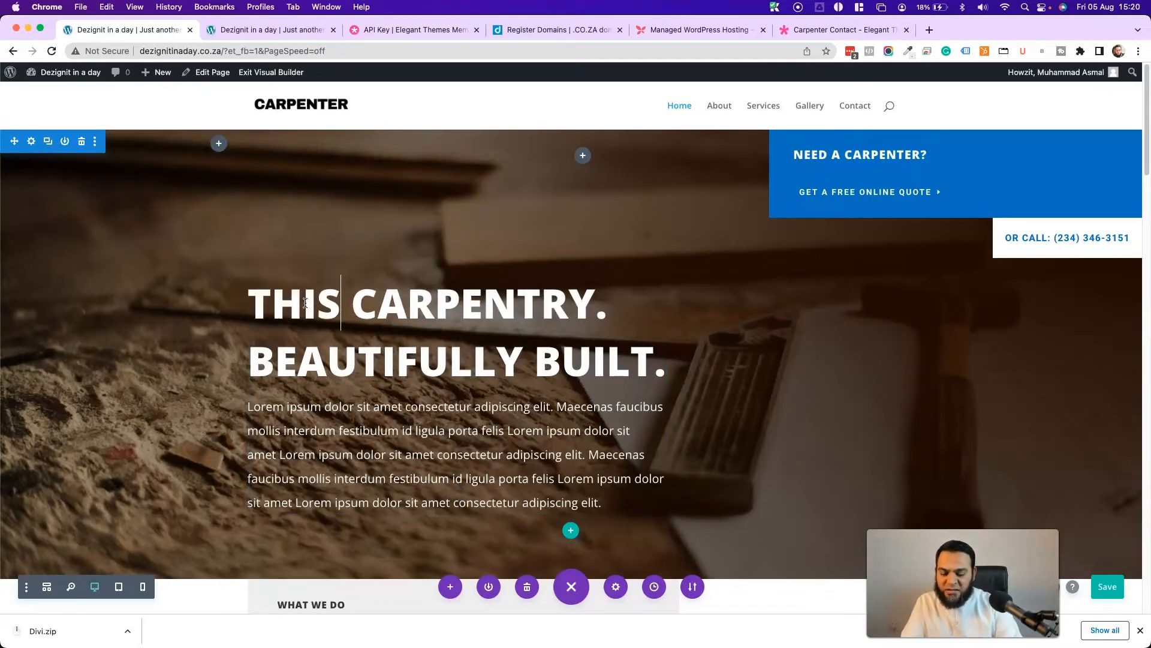
type(" IS")
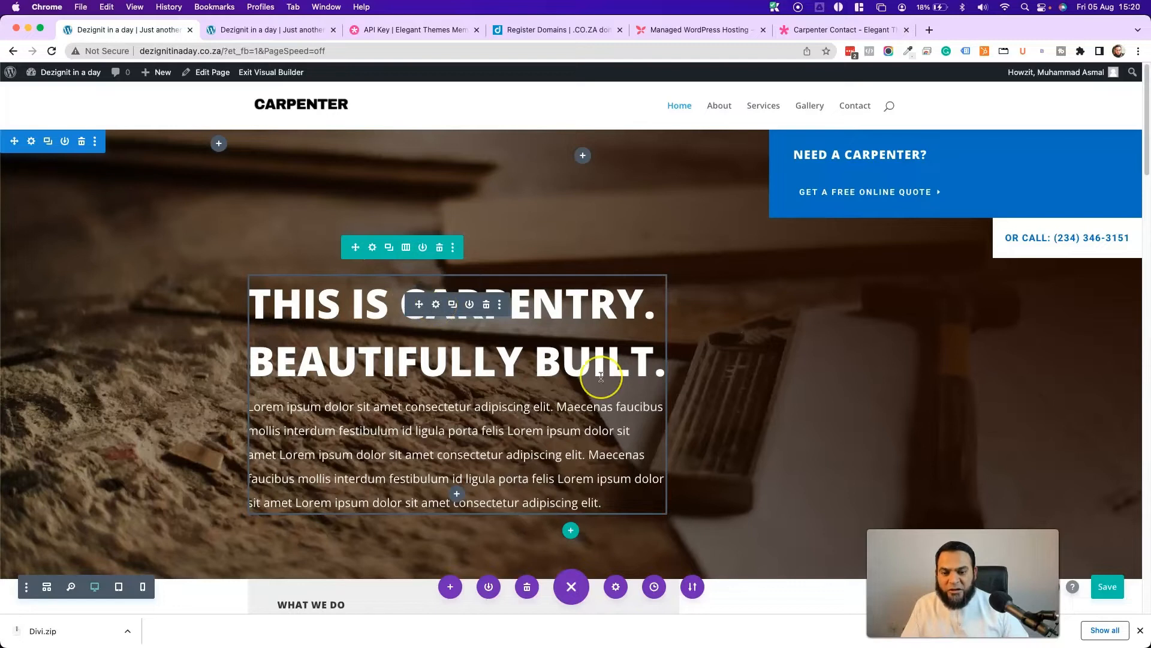
scroll(762, 293, "down", 3)
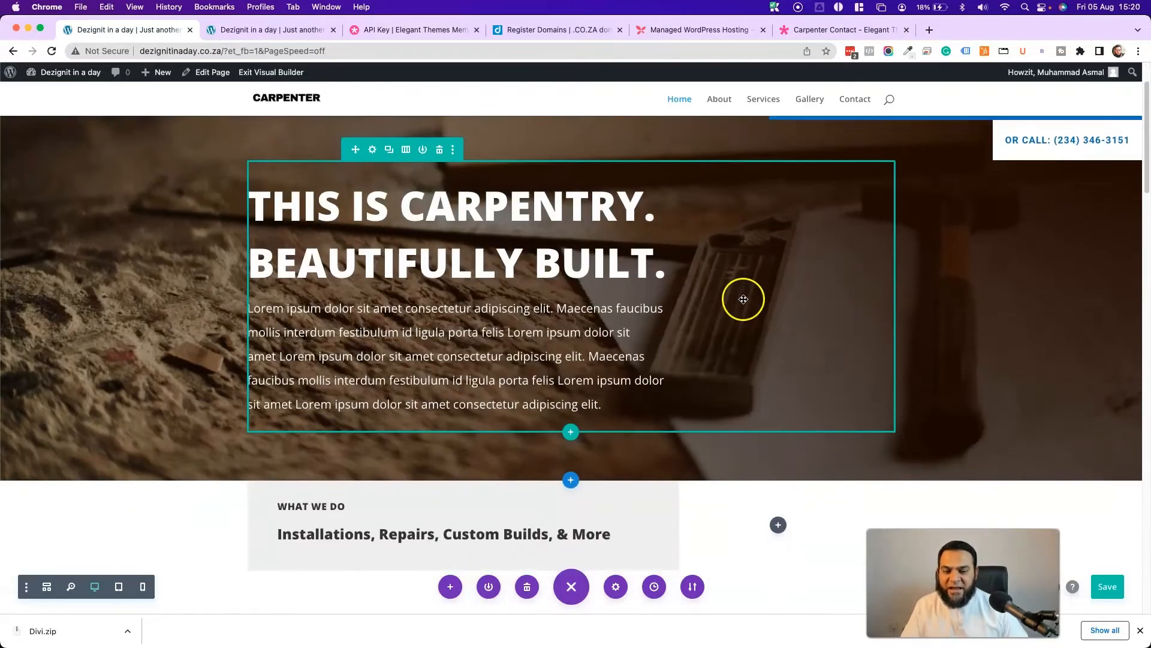
left_click(571, 480)
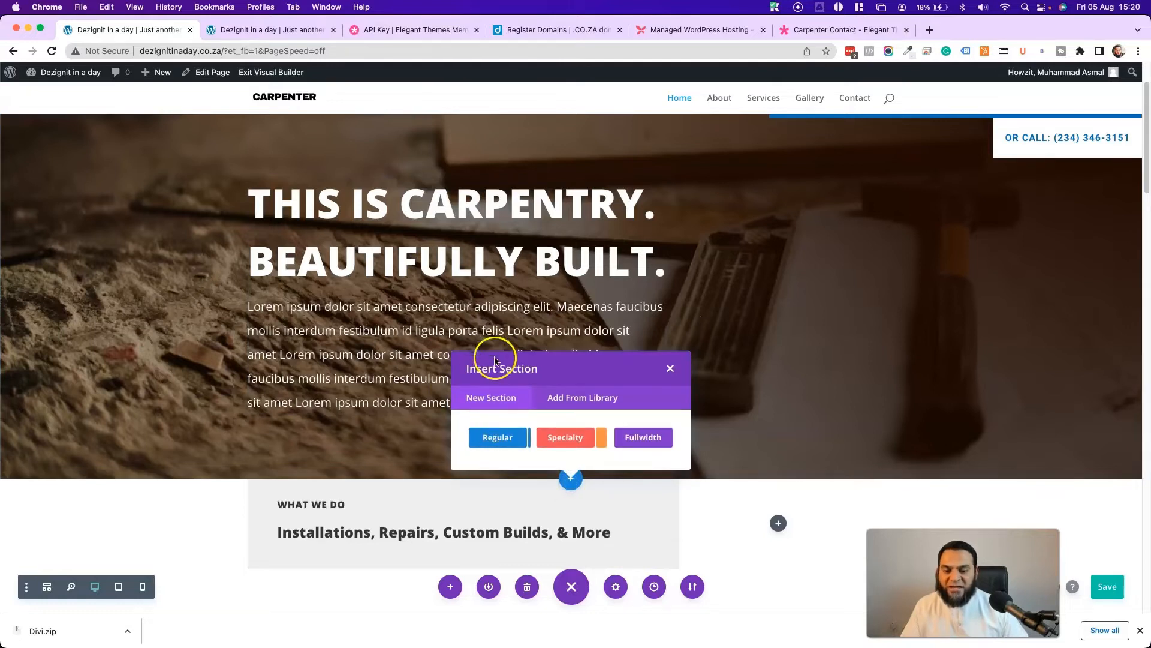
- Close the Insert Section prompt without adding a new section
left_click(667, 372)
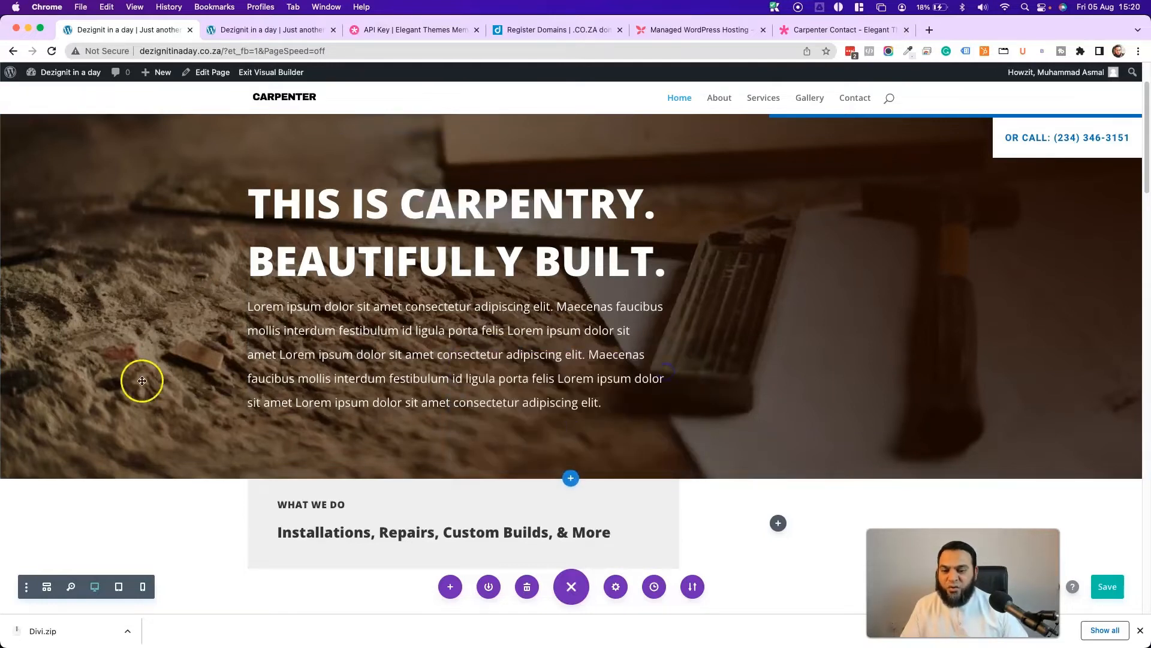
scroll(151, 157, "up", 3)
scroll(119, 315, "down", 6)
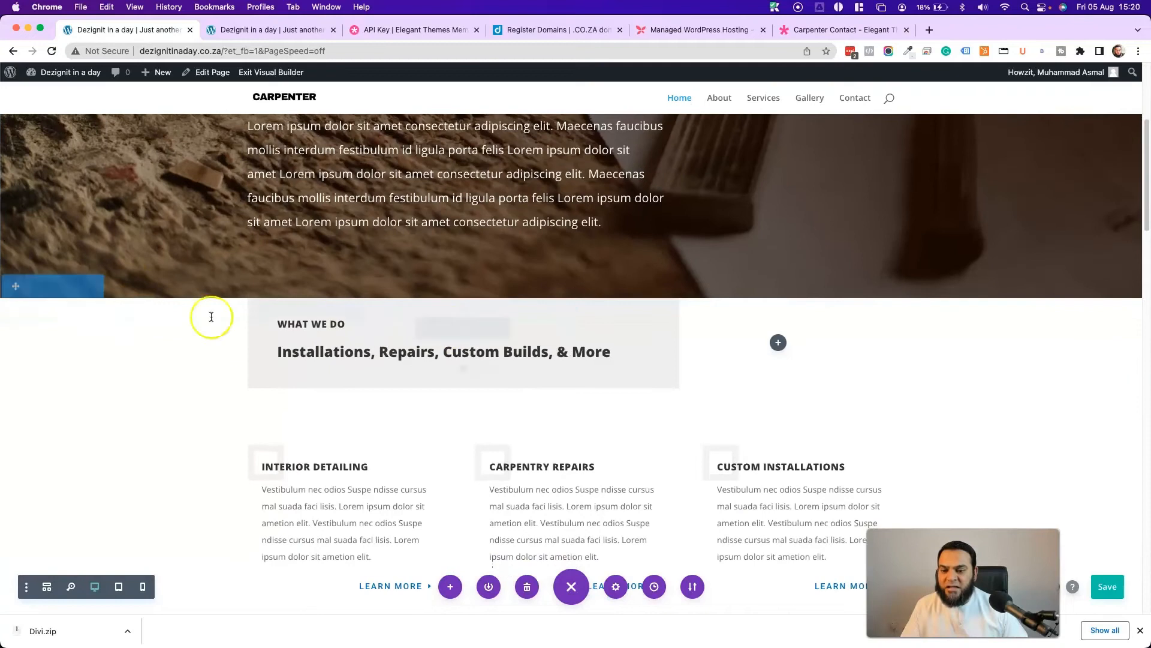
scroll(152, 275, "up", 3)
scroll(541, 233, "up", 2)
scroll(541, 232, "up", 1)
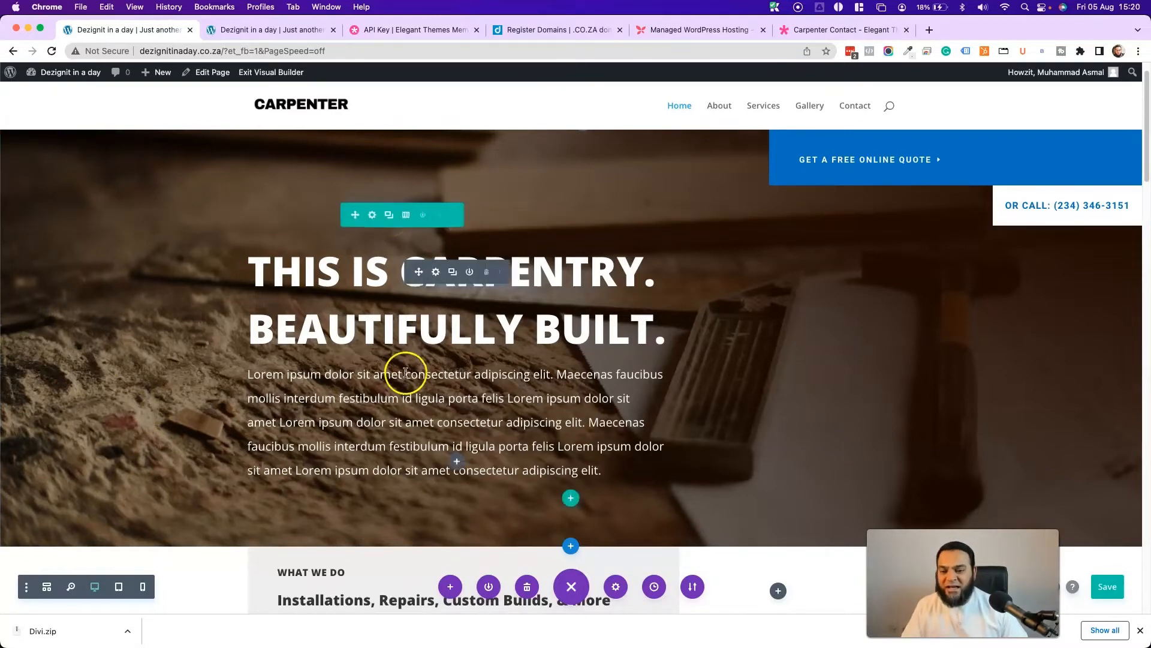
scroll(406, 371, "up", 1)
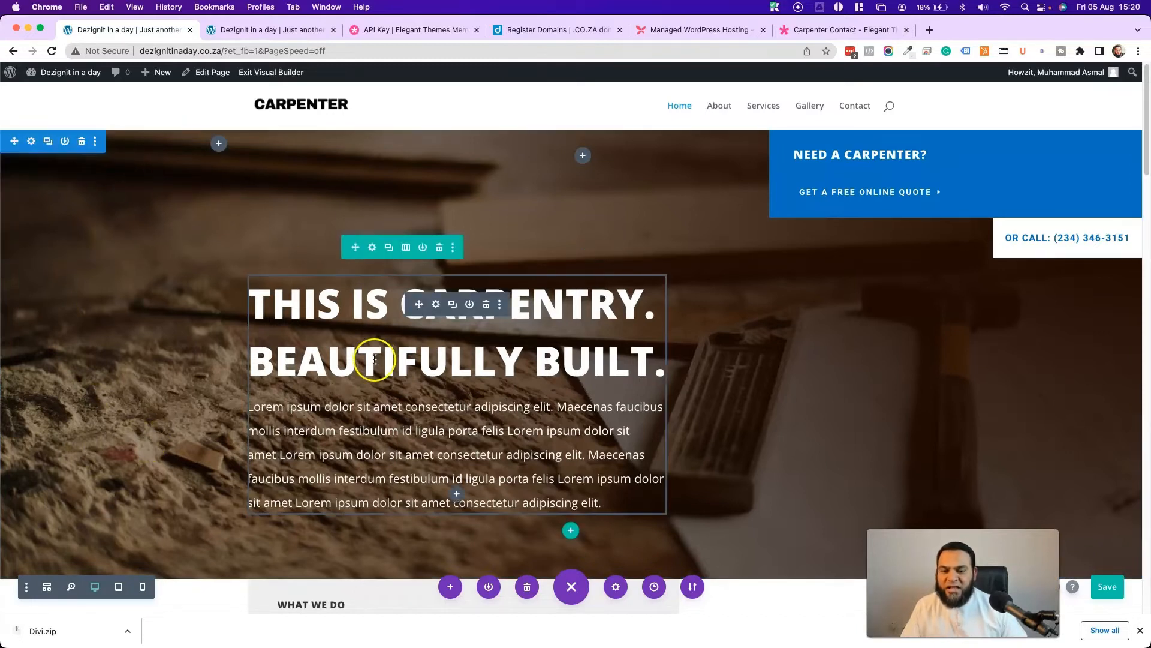
- Switch the hero row to four columns, then back to one full-width column
left_click(406, 251)
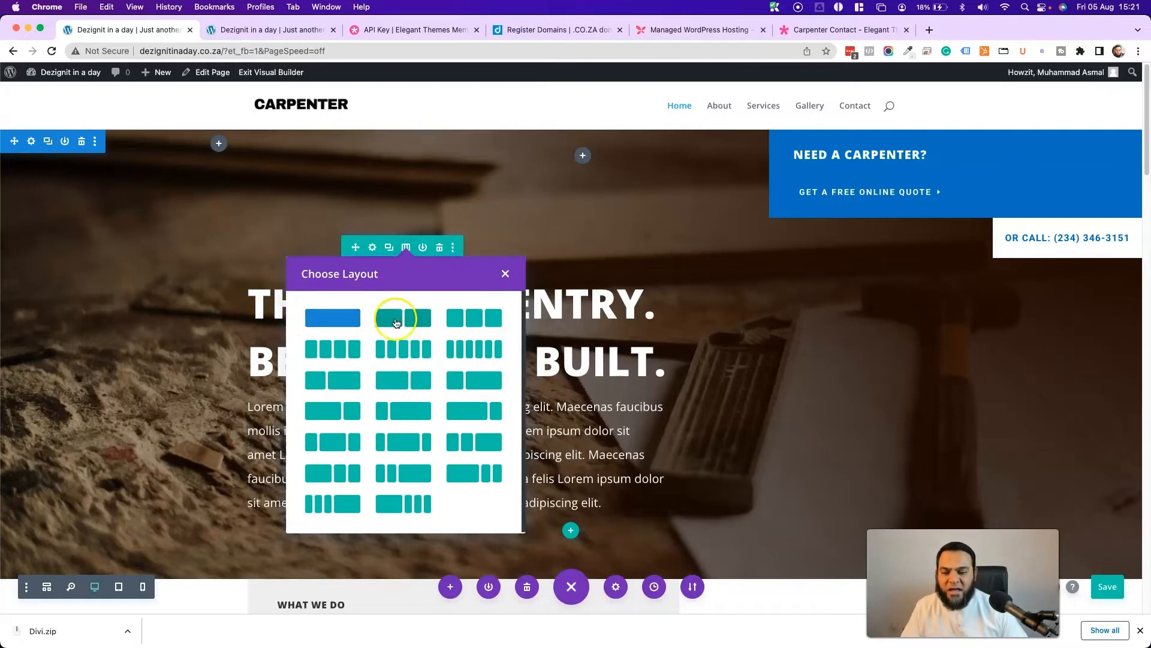
left_click(322, 349)
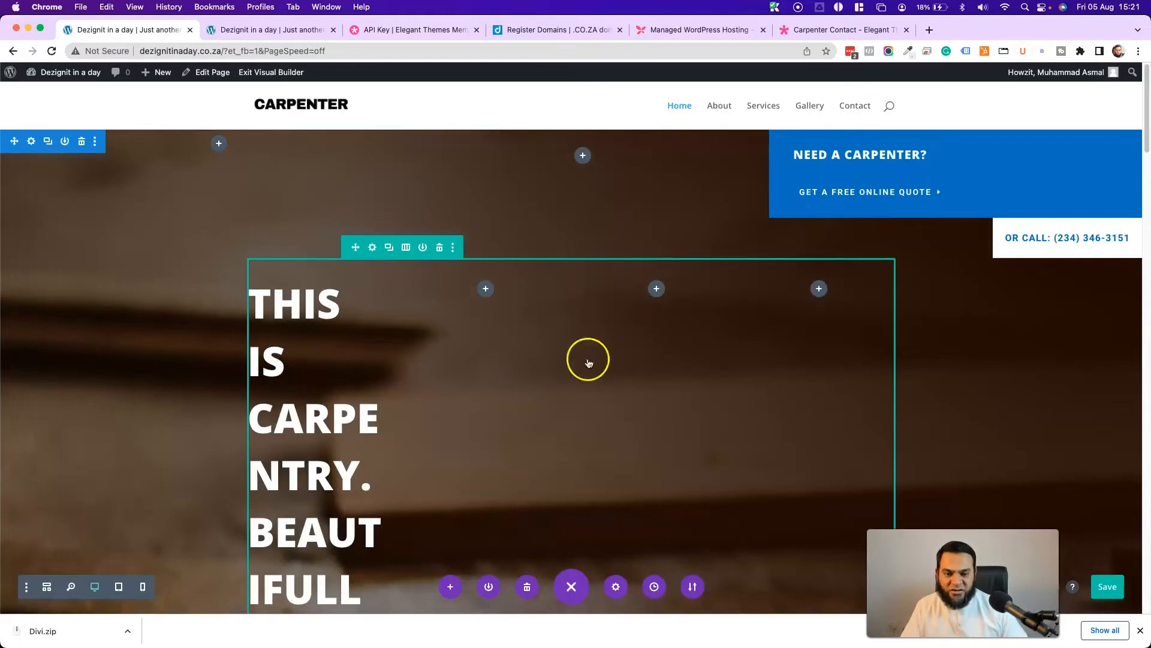
scroll(480, 477, "down", 4)
scroll(480, 477, "up", 3)
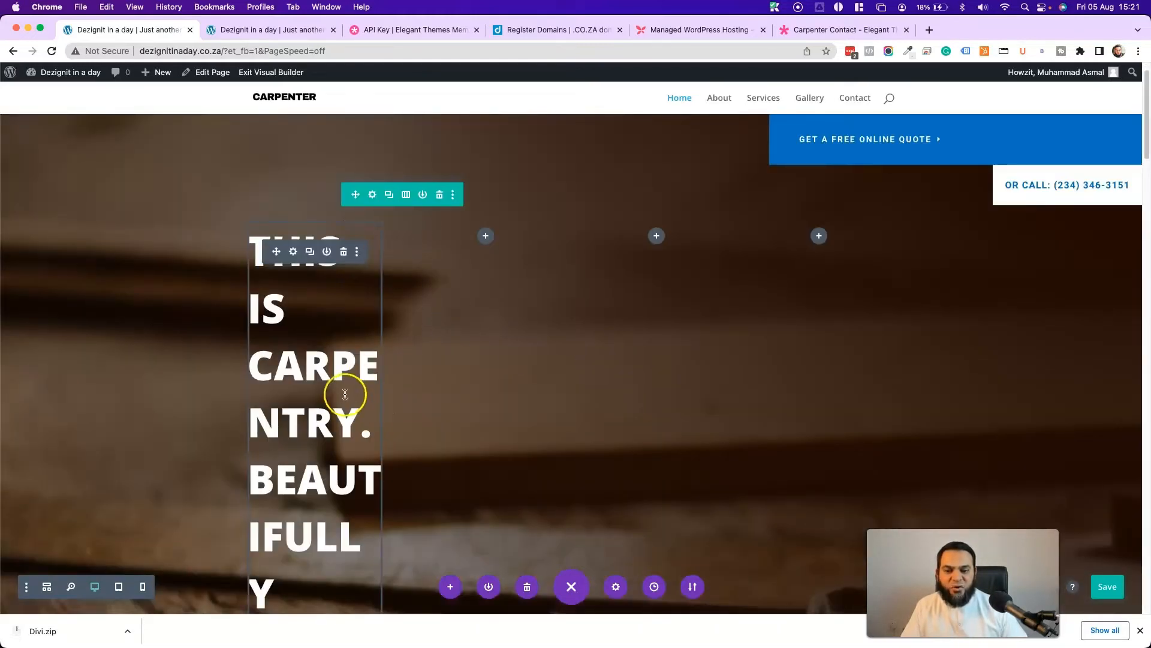
left_click(406, 194)
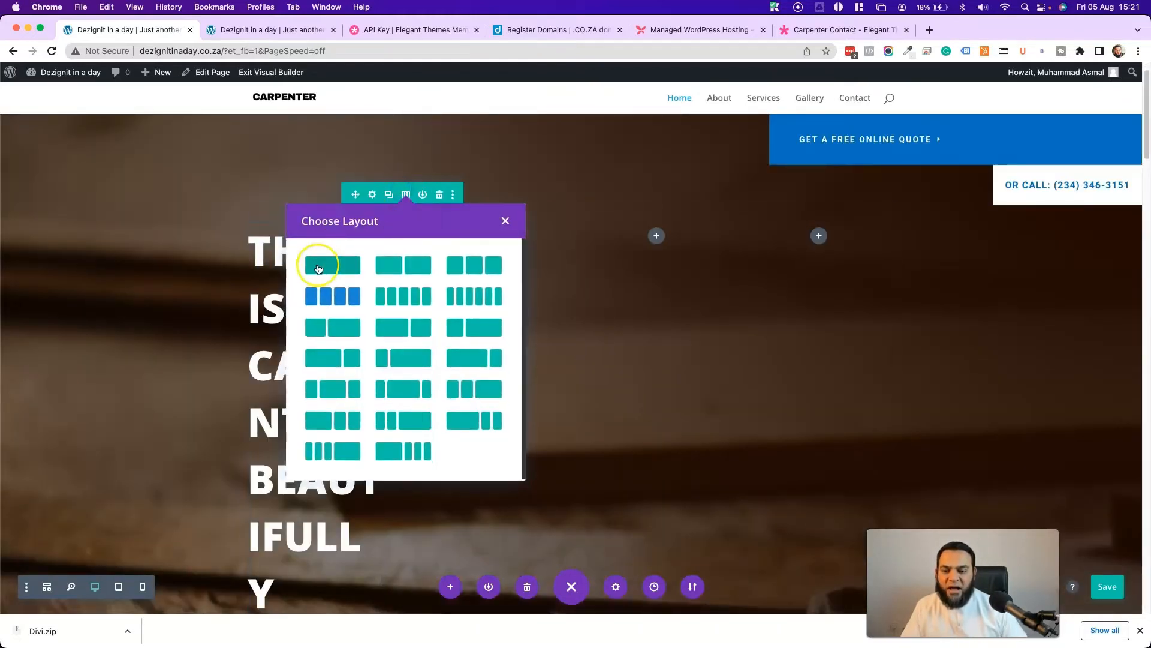
left_click(318, 268)
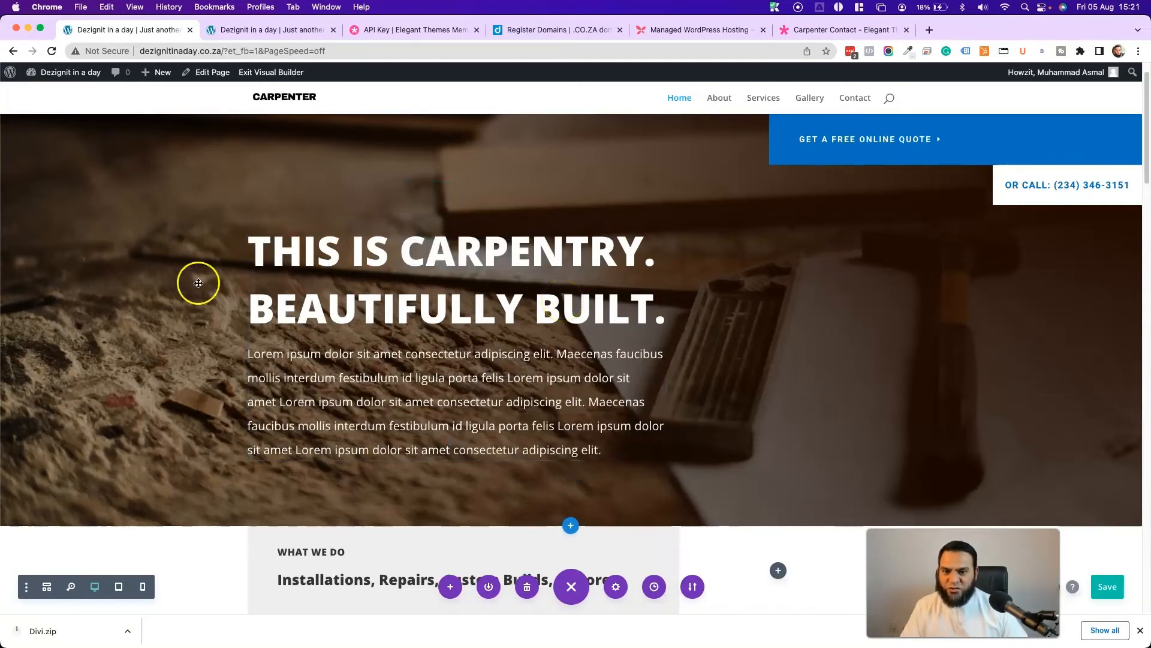
scroll(463, 334, "down", 2)
scroll(600, 324, "down", 2)
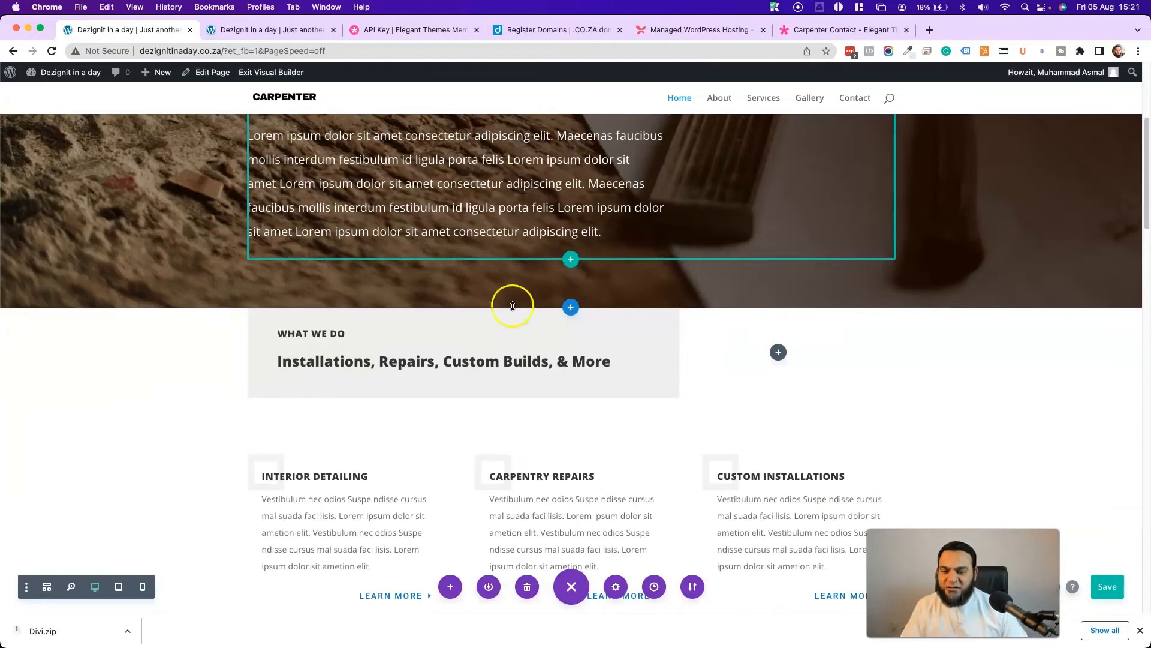
- Make the services row four columns and move a copy of Custom Installations into the fourth
scroll(138, 342, "down", 2)
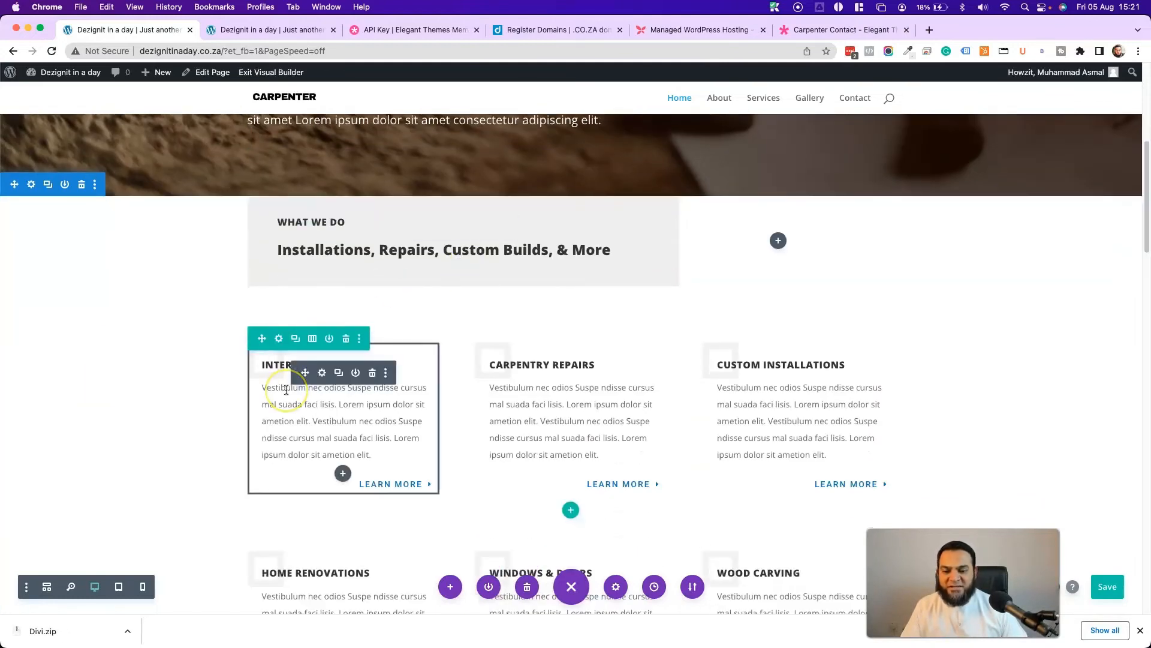
left_click(313, 340)
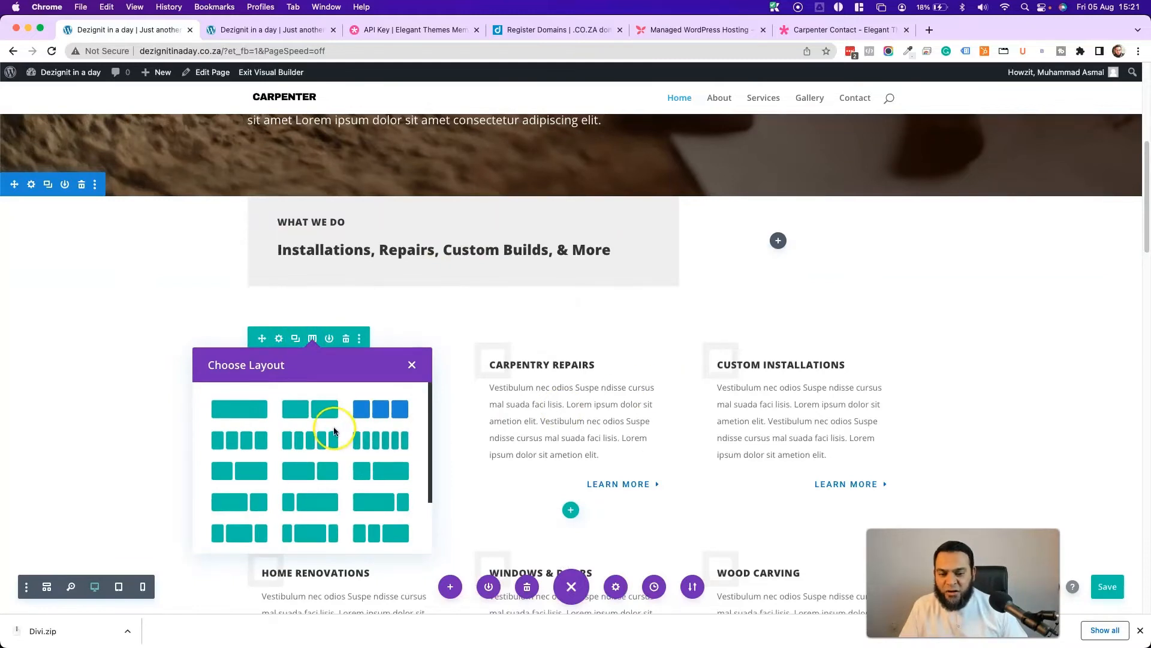
left_click(235, 442)
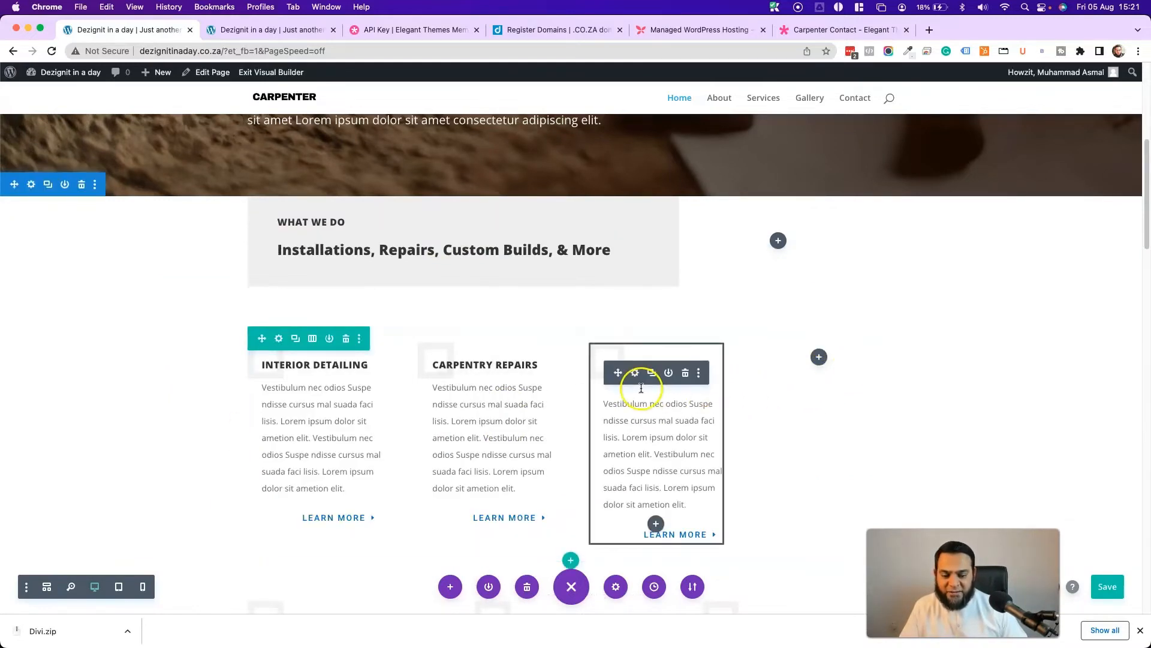
left_click(650, 373)
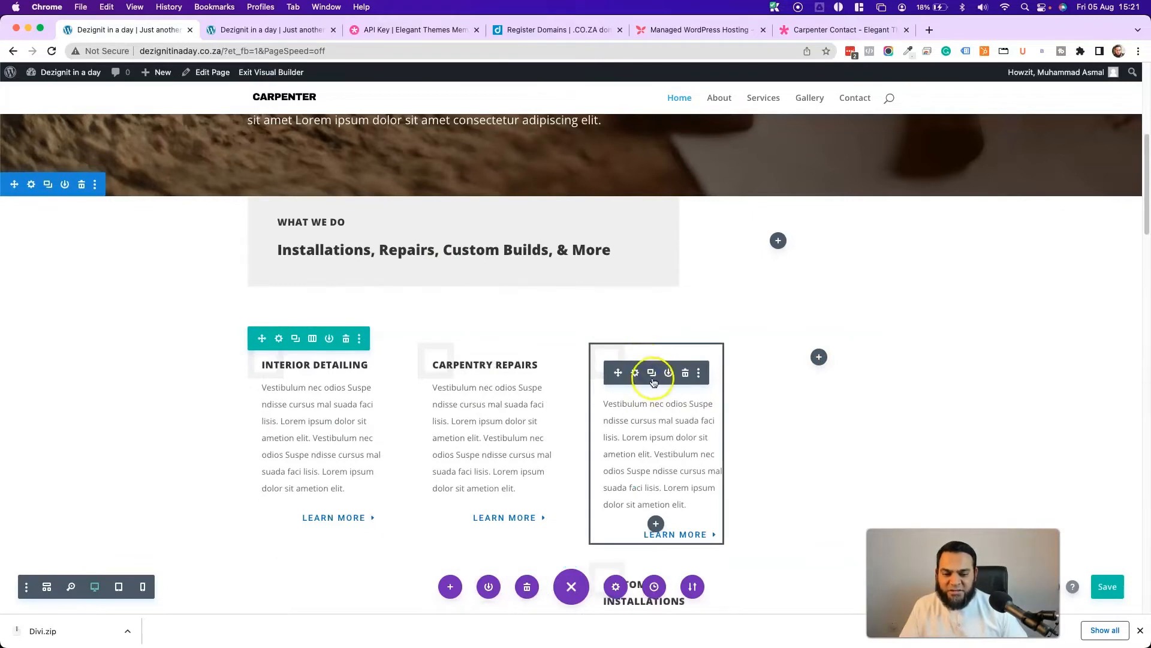
scroll(656, 420, "down", 4)
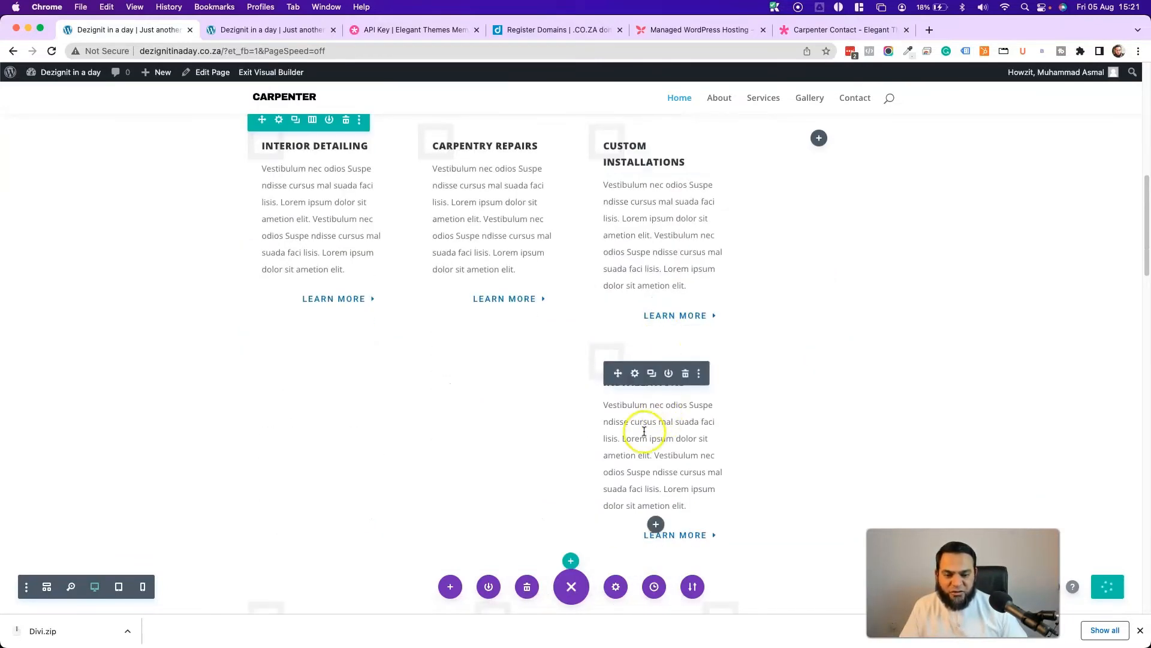
scroll(644, 431, "up", 3)
scroll(637, 257, "down", 2)
left_click_drag(619, 175, 811, 173)
- Delete the extra module and set the services row back to three equal columns
scroll(660, 252, "up", 1)
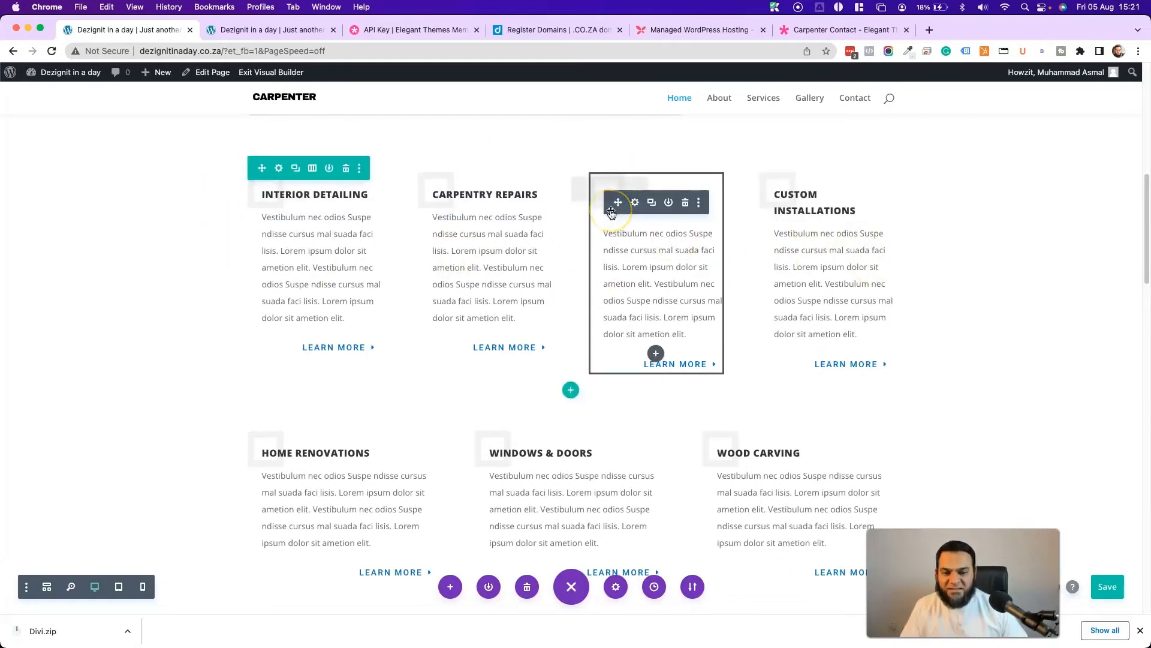
left_click_drag(618, 202, 851, 202)
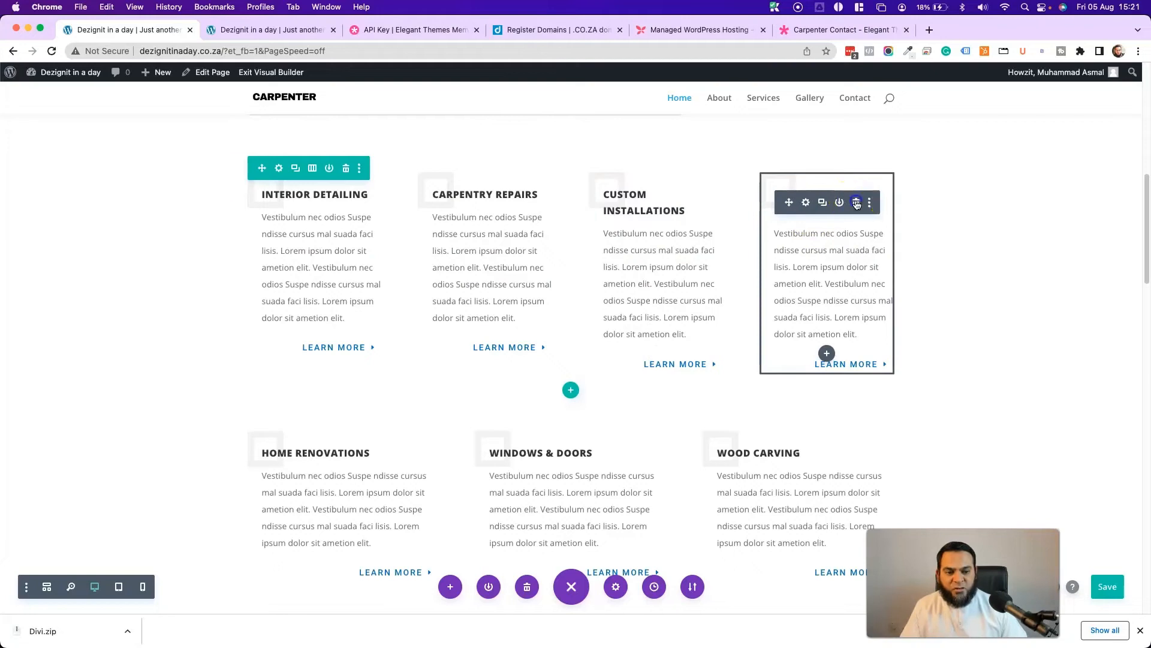
left_click(856, 203)
left_click(312, 168)
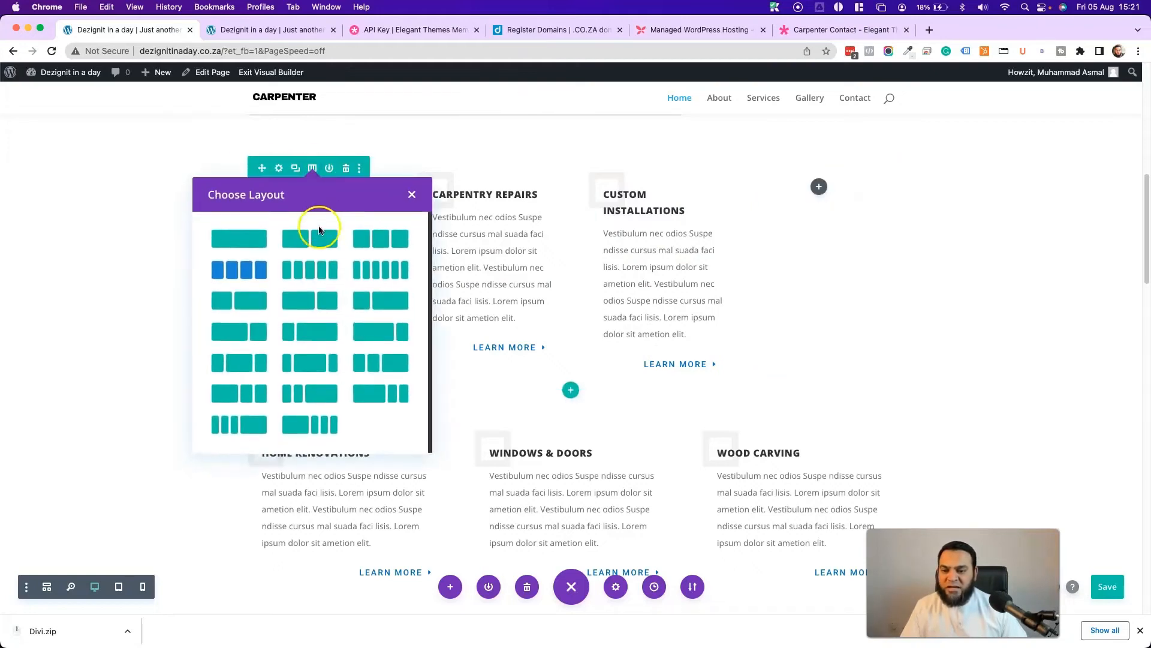
left_click(382, 242)
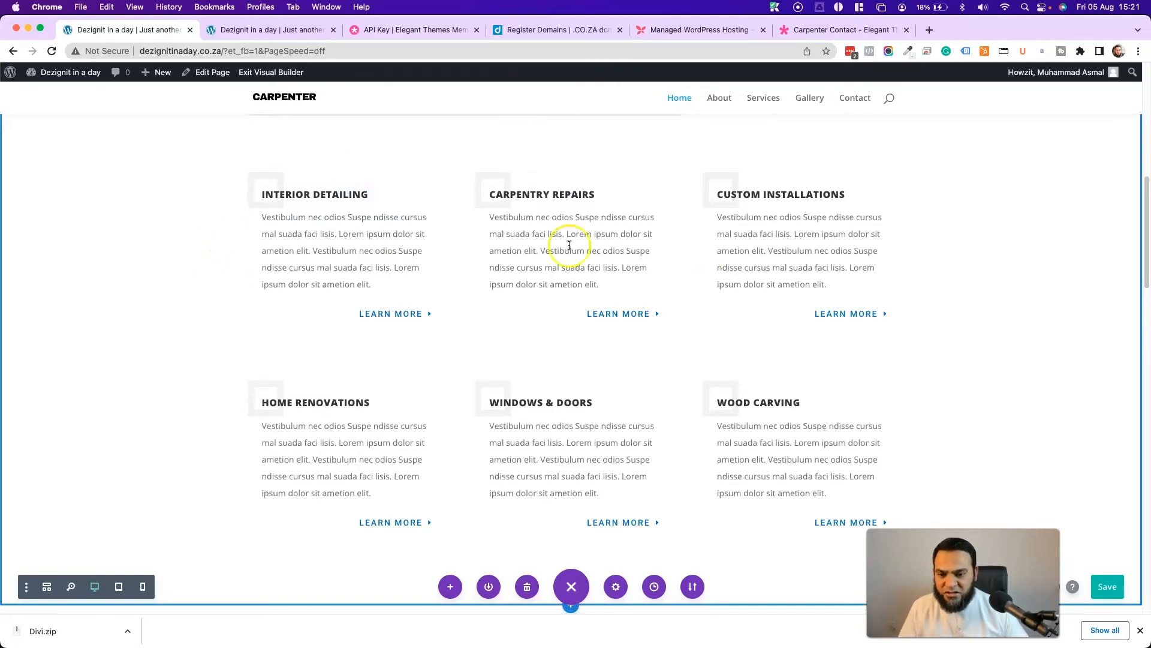
scroll(152, 264, "down", 4)
scroll(337, 311, "up", 1)
scroll(162, 290, "down", 3)
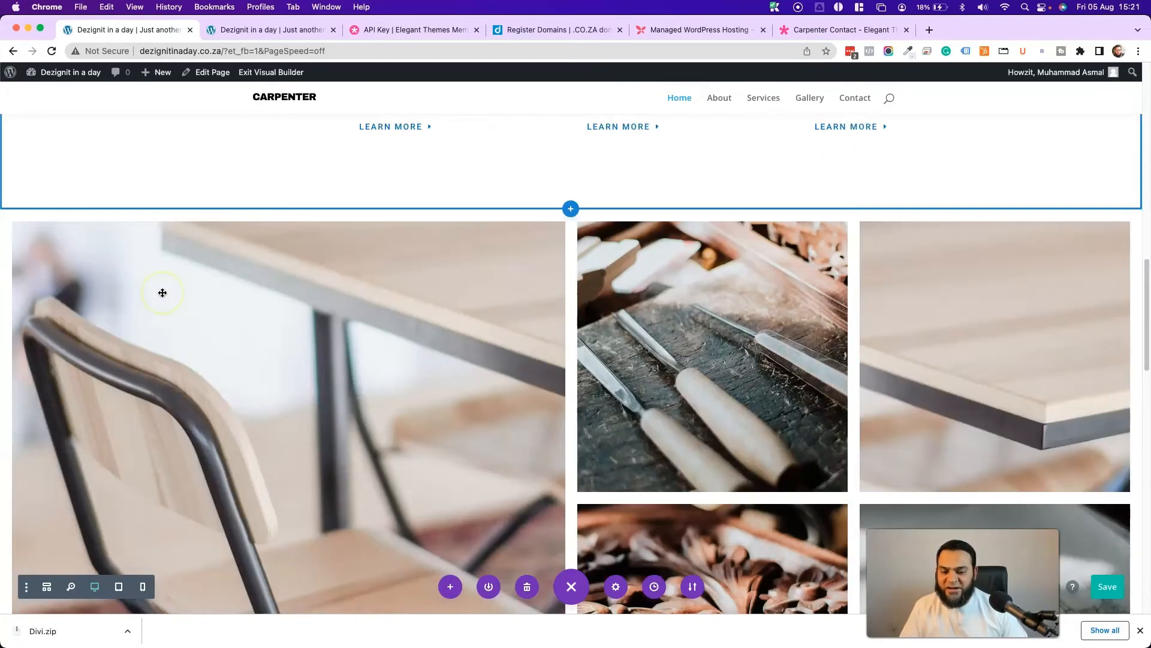
scroll(503, 319, "down", 4)
scroll(851, 318, "up", 2)
scroll(422, 308, "down", 4)
scroll(360, 240, "up", 4)
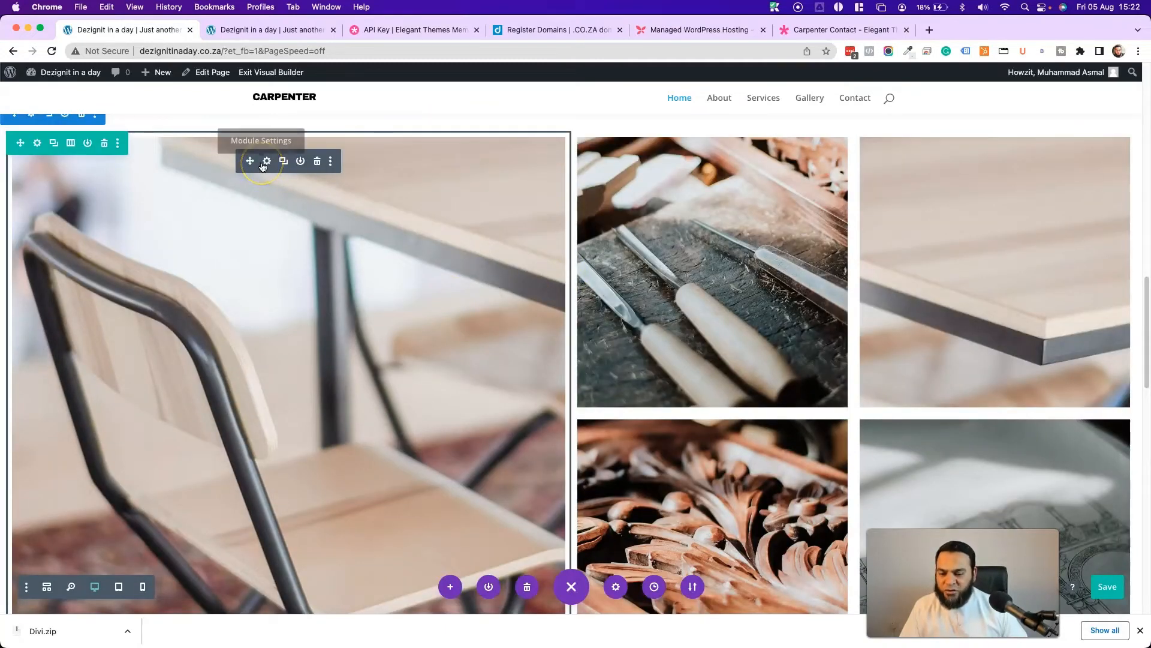
left_click(265, 162)
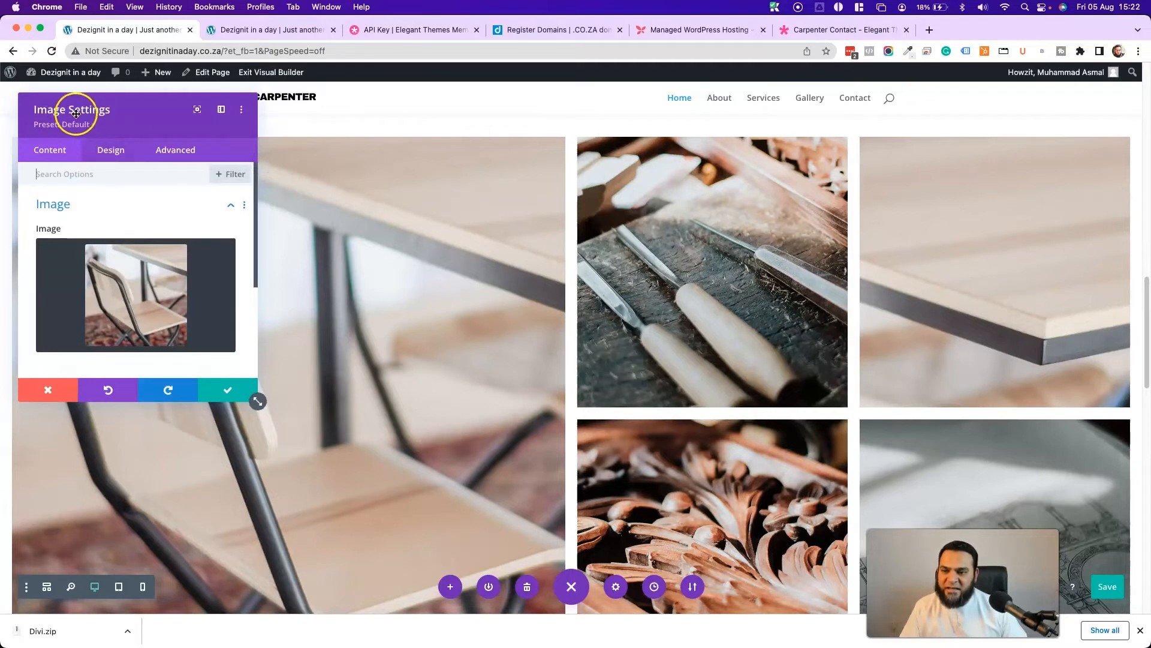
left_click(139, 300)
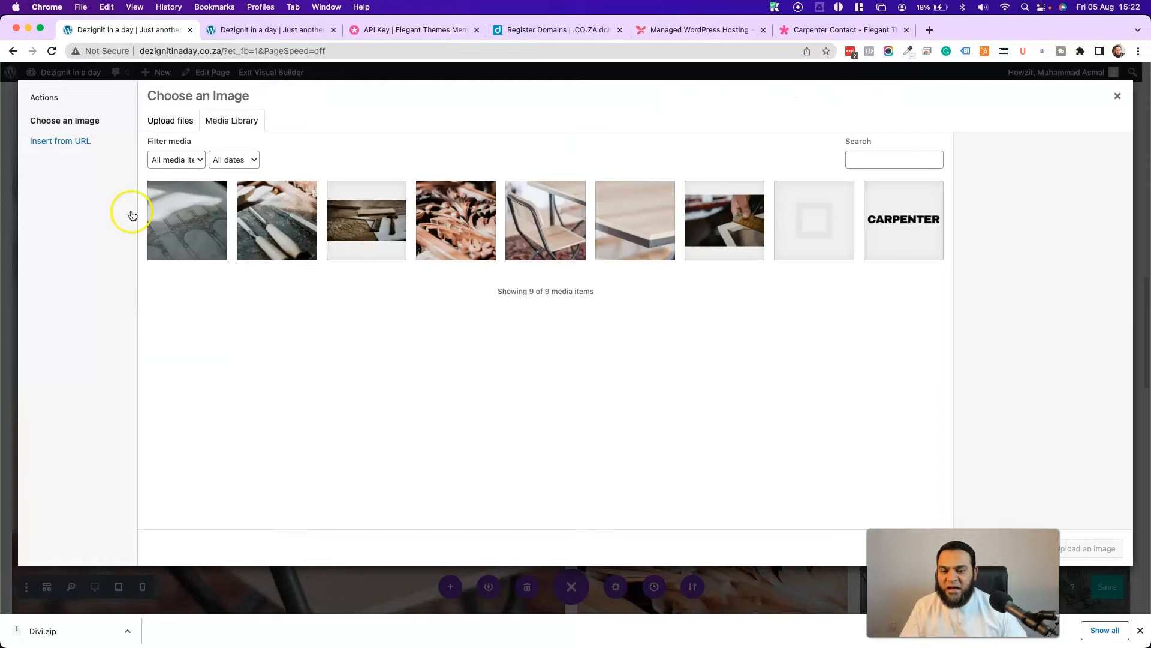
left_click(180, 122)
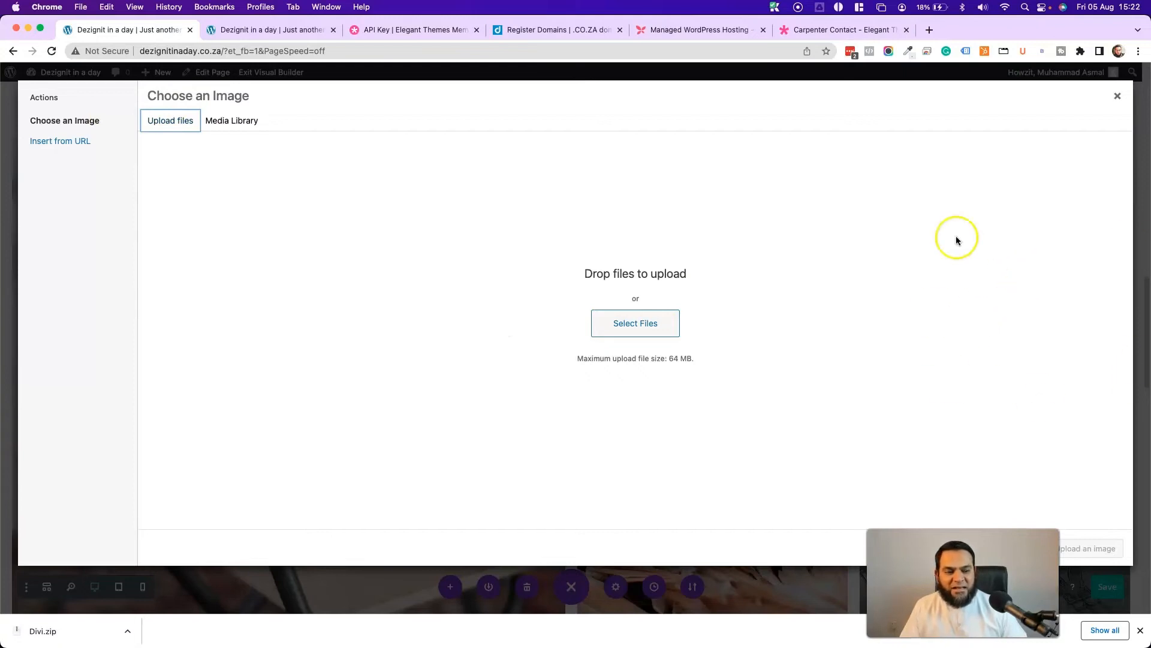
left_click(1119, 98)
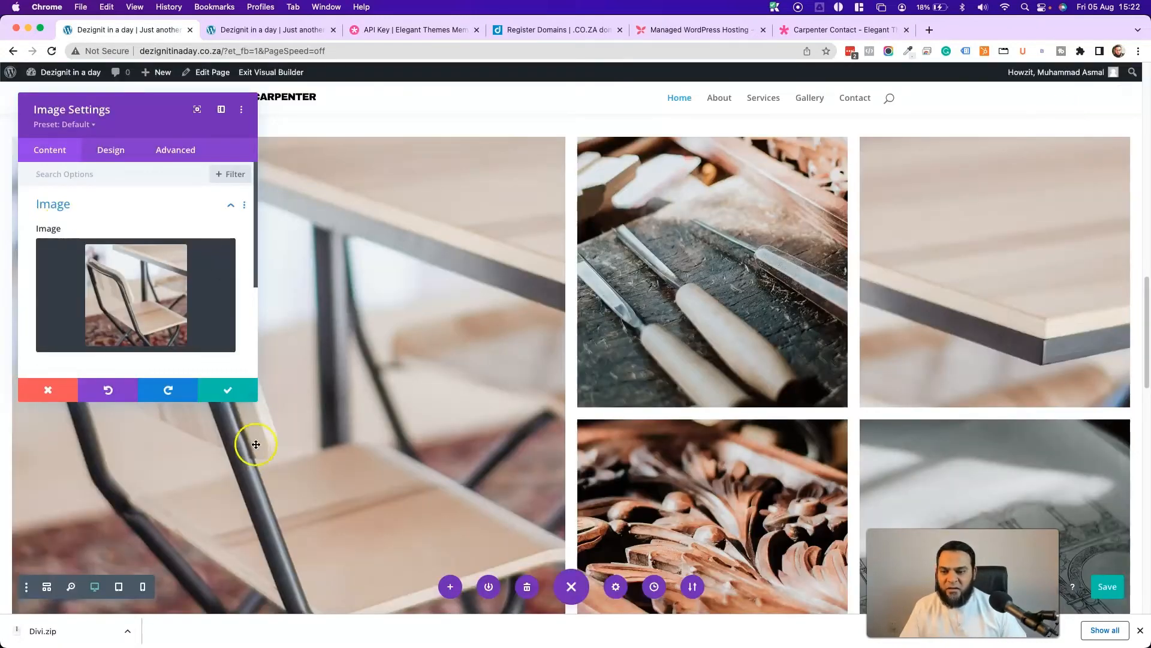
left_click(209, 390)
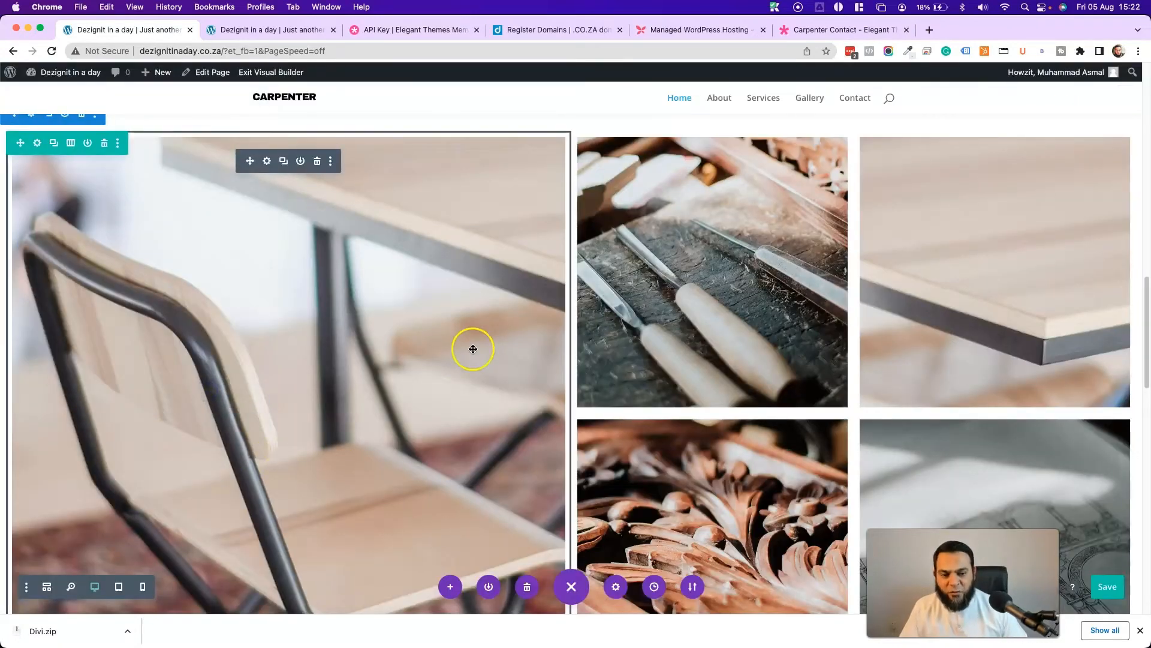
scroll(473, 349, "down", 4)
scroll(550, 411, "up", 4)
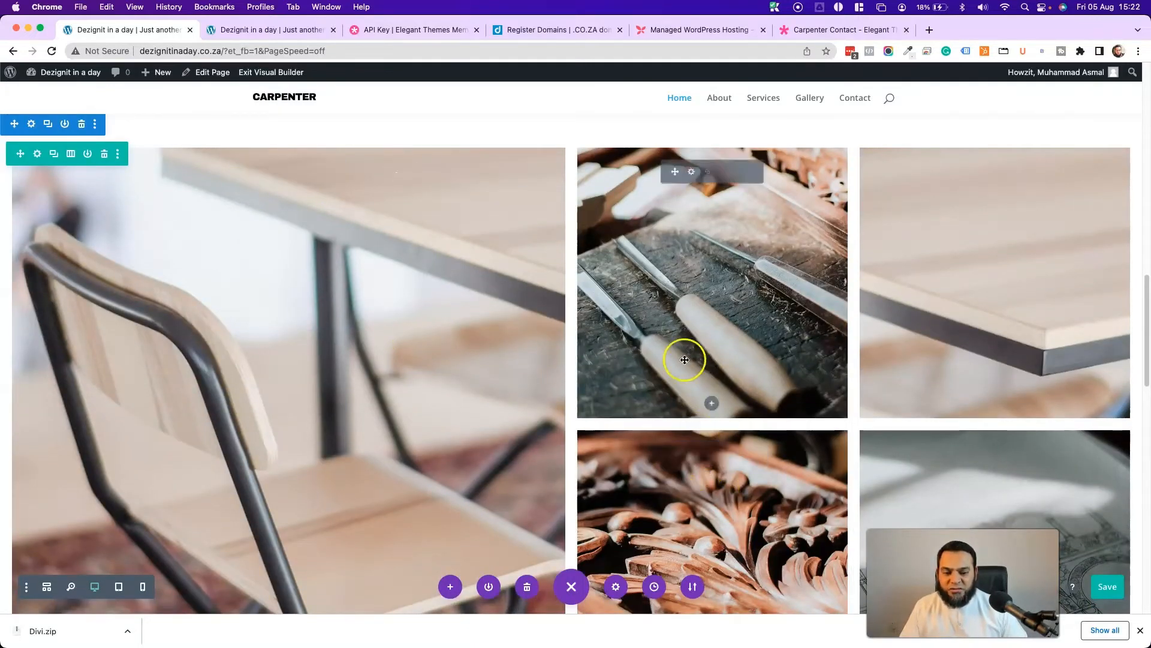
left_click(712, 404)
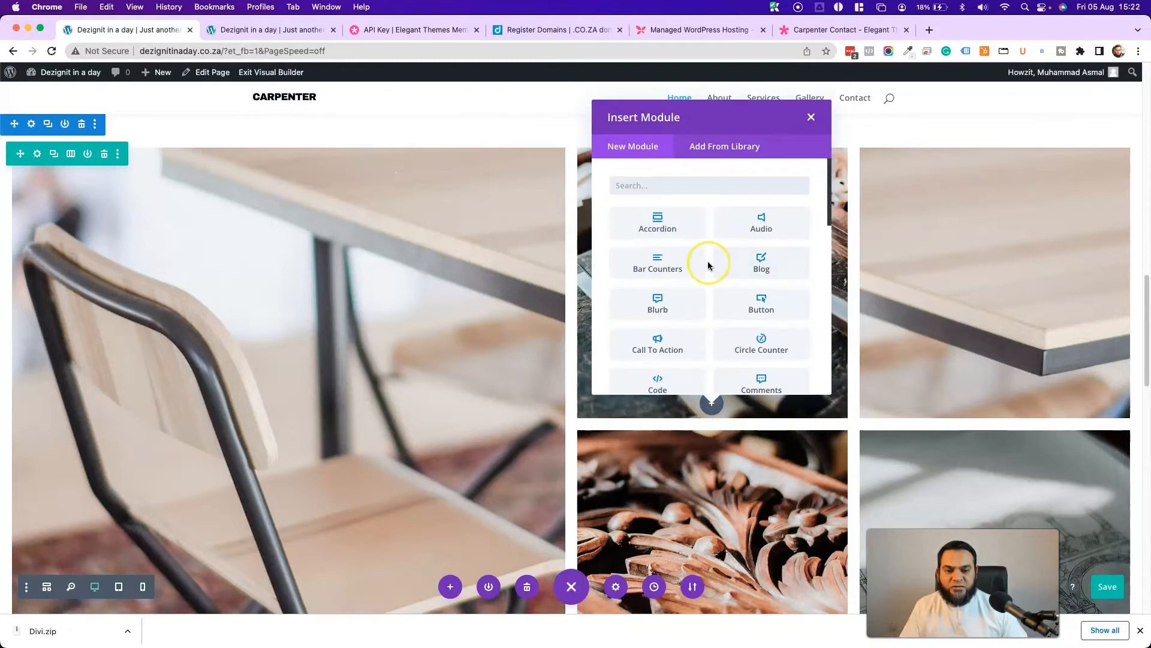
scroll(709, 262, "down", 10)
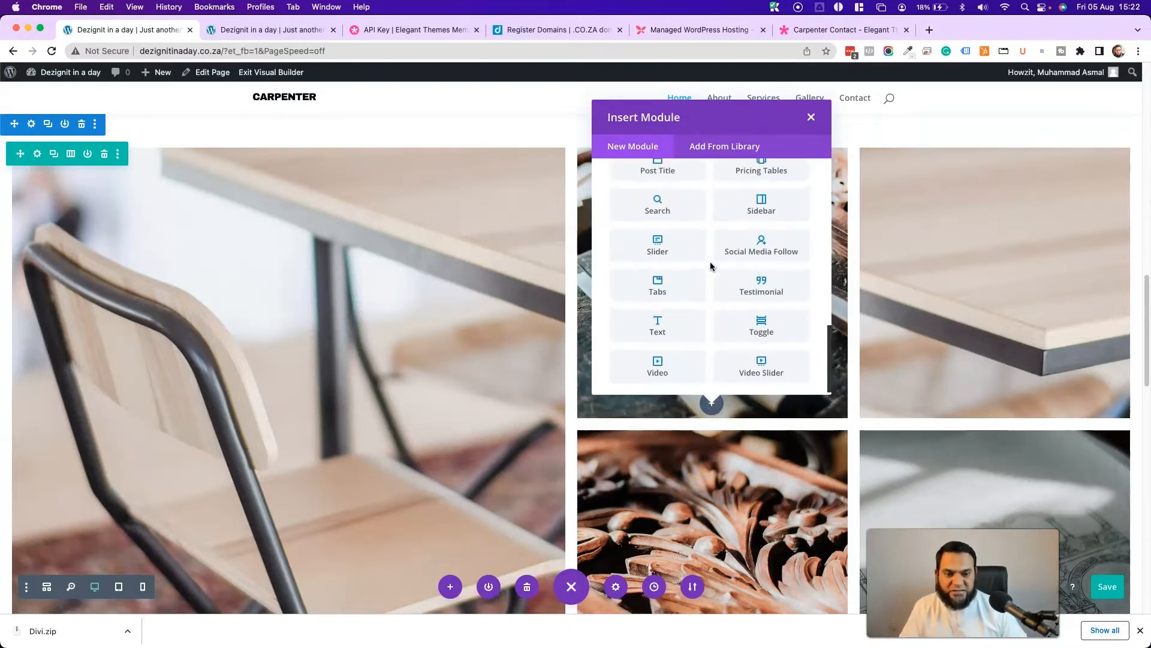
scroll(709, 261, "up", 10)
left_click(757, 209)
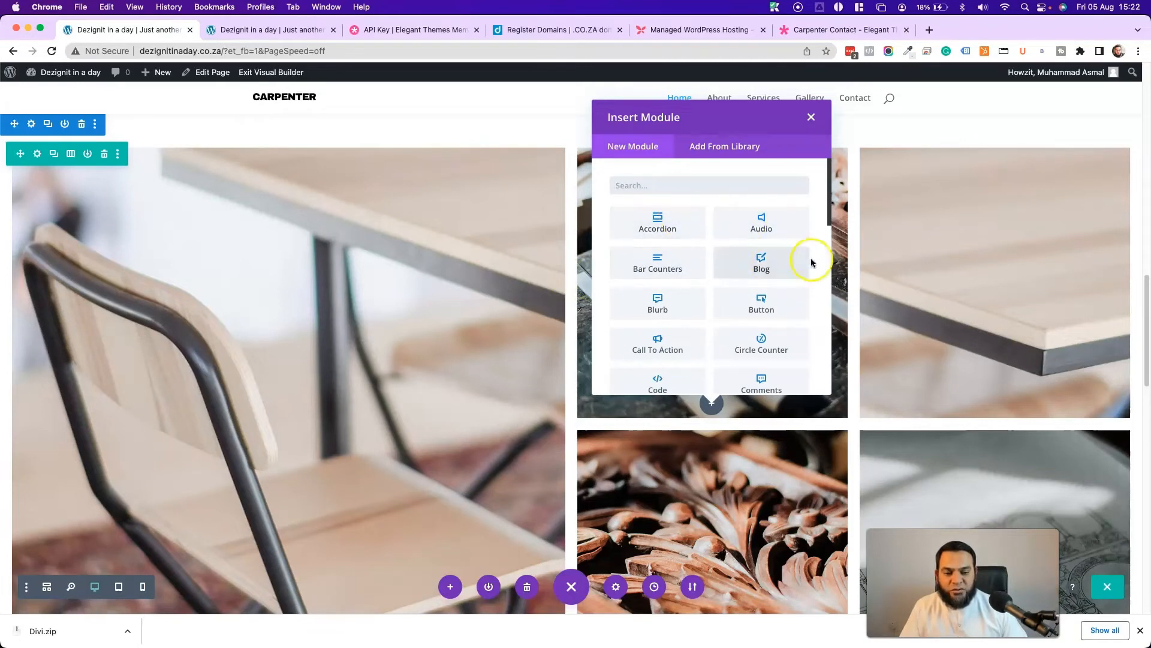
scroll(754, 294, "down", 1)
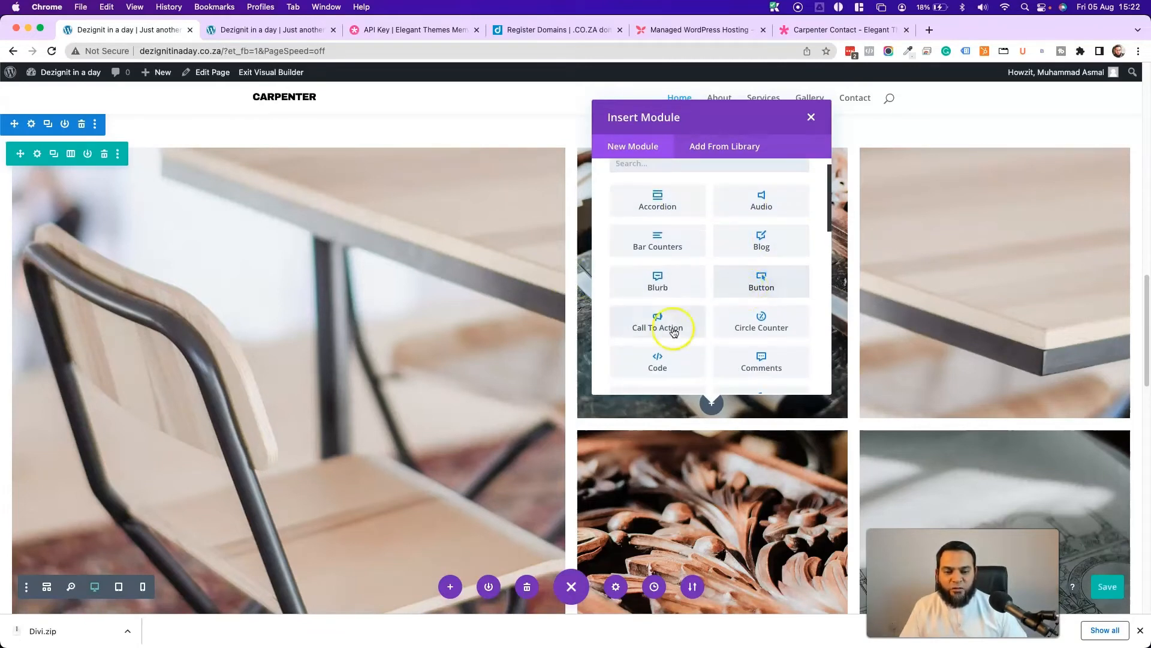
scroll(746, 312, "down", 2)
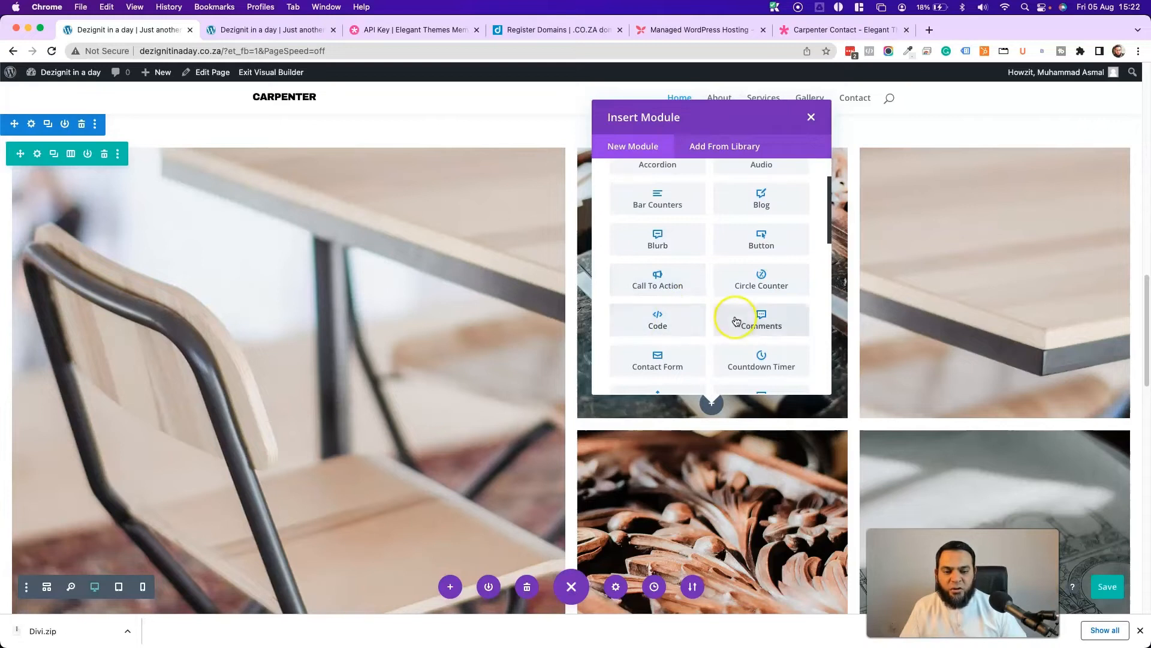
scroll(737, 280, "down", 3)
scroll(737, 281, "down", 5)
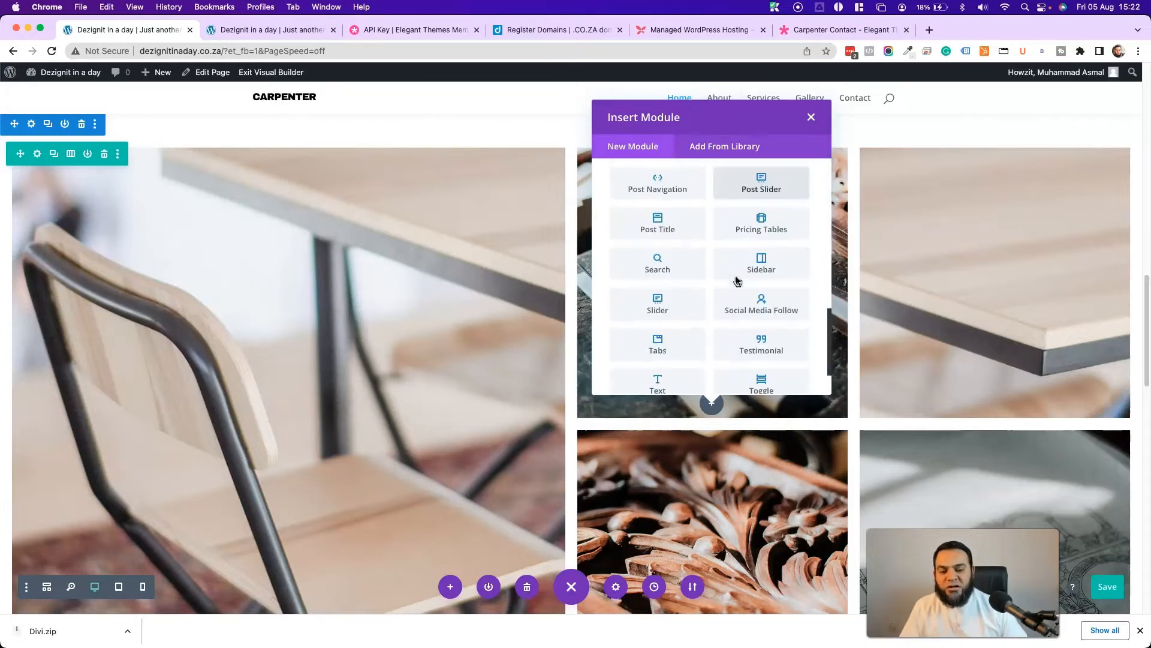
scroll(743, 290, "up", 2)
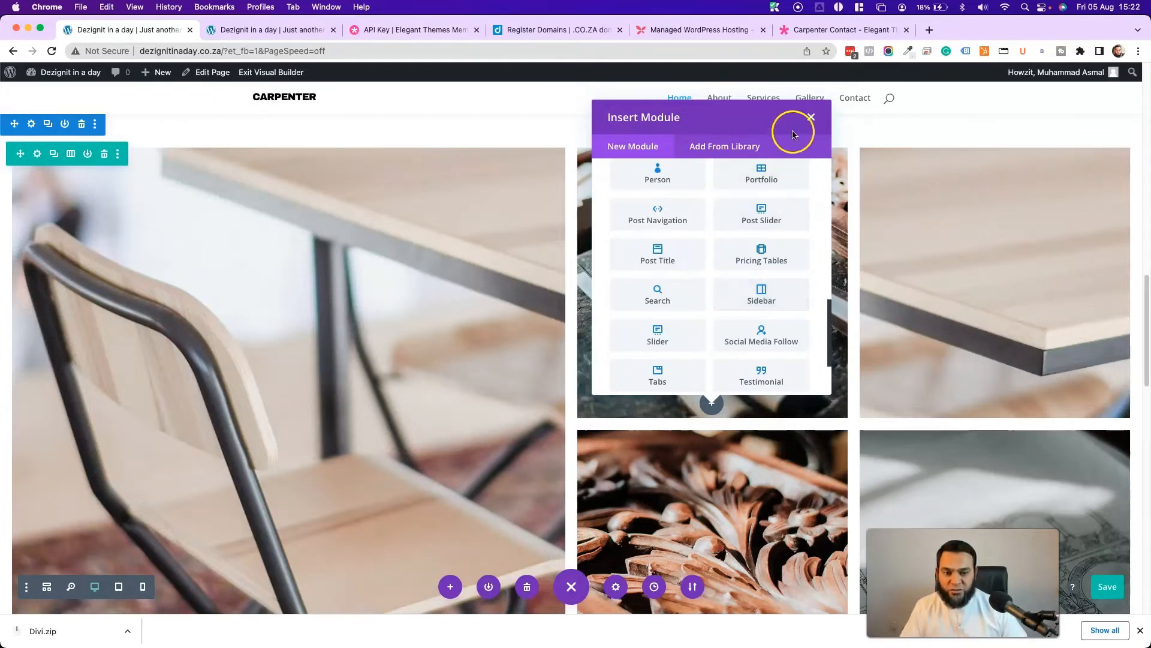
scroll(673, 299, "up", 2)
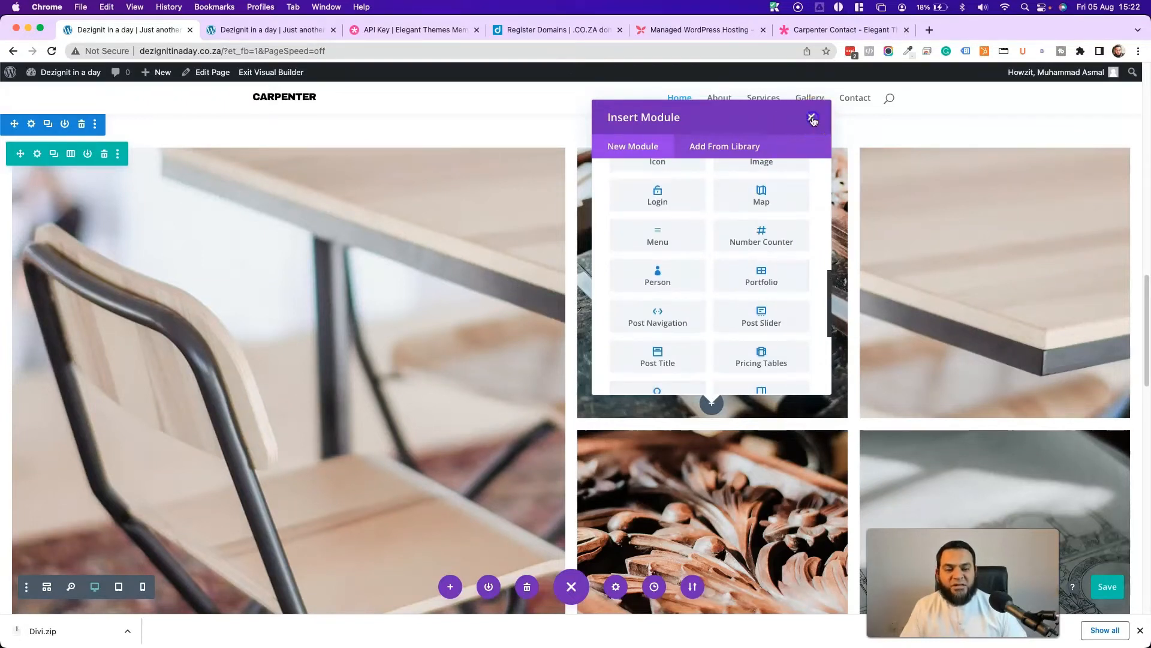
left_click(811, 116)
left_click(338, 296)
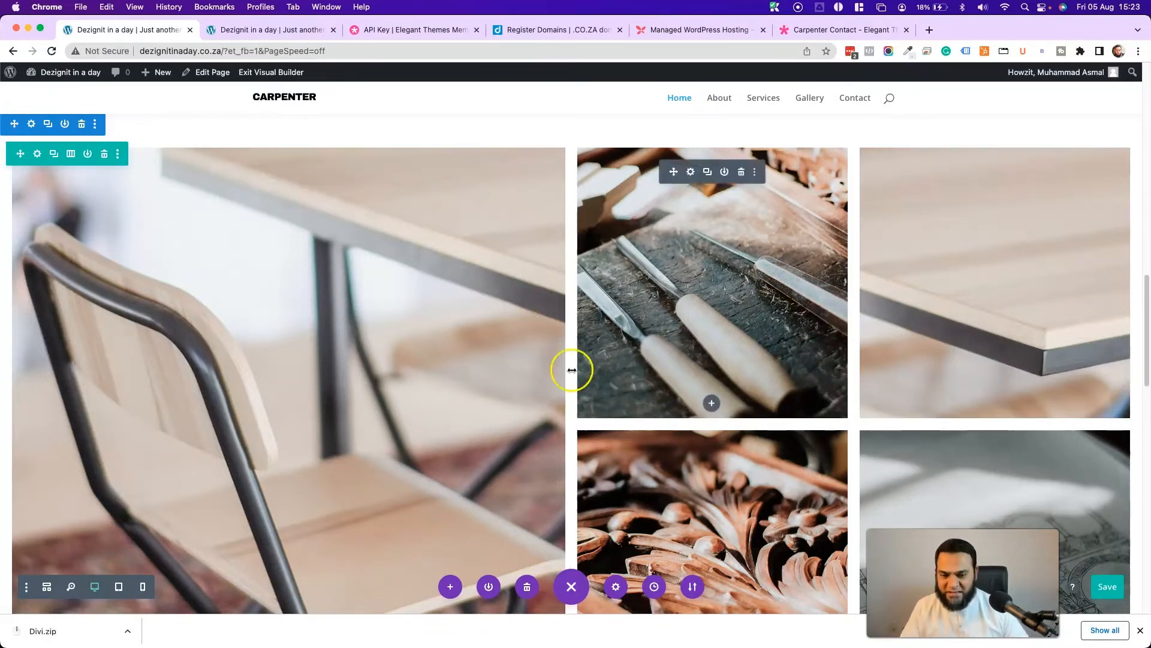
- Exit the Visual Builder and scroll through the live Carpenter Home page
scroll(505, 337, "down", 1)
scroll(505, 337, "down", 20)
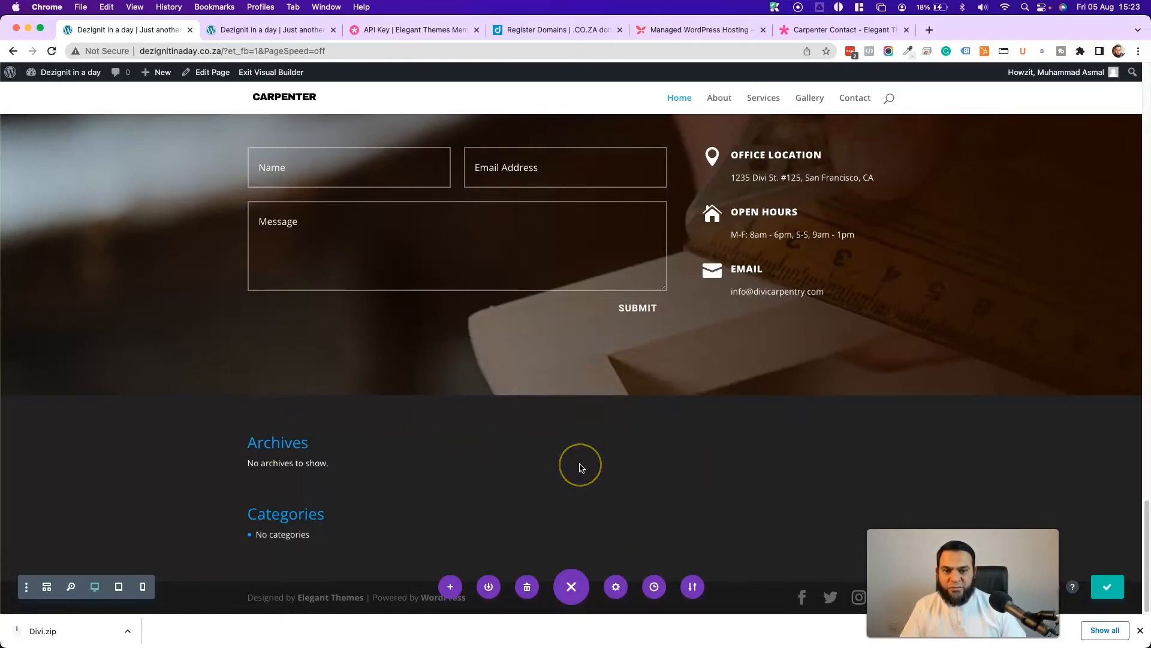
left_click(262, 74)
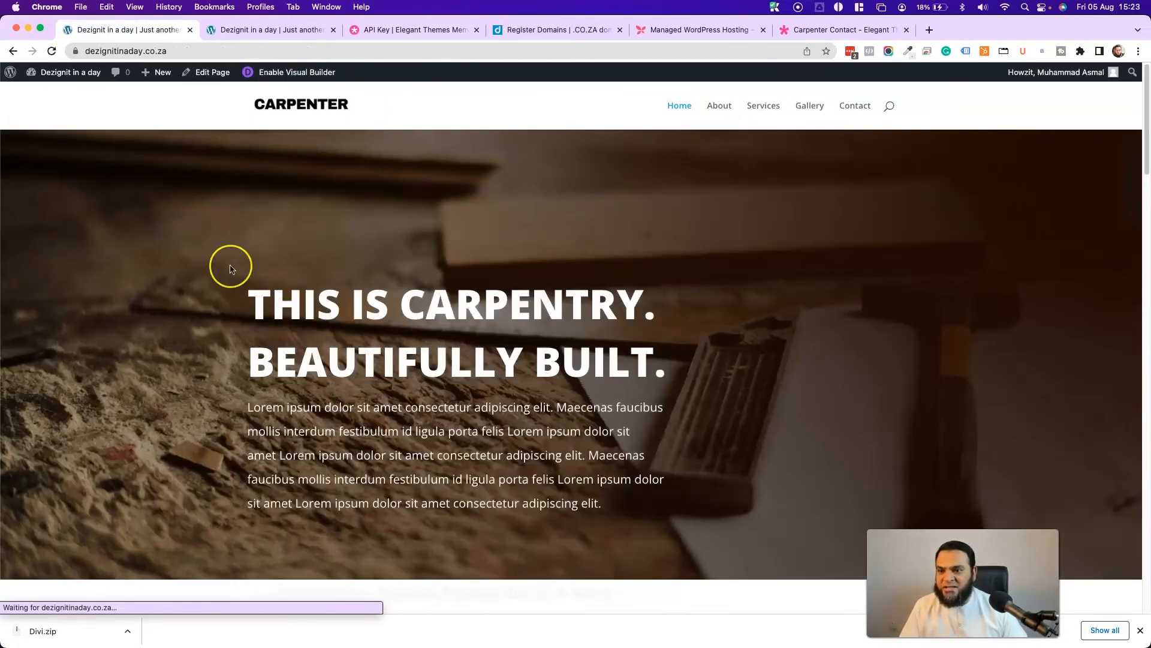
scroll(230, 264, "down", 10)
scroll(229, 265, "up", 7)
scroll(230, 269, "up", 4)
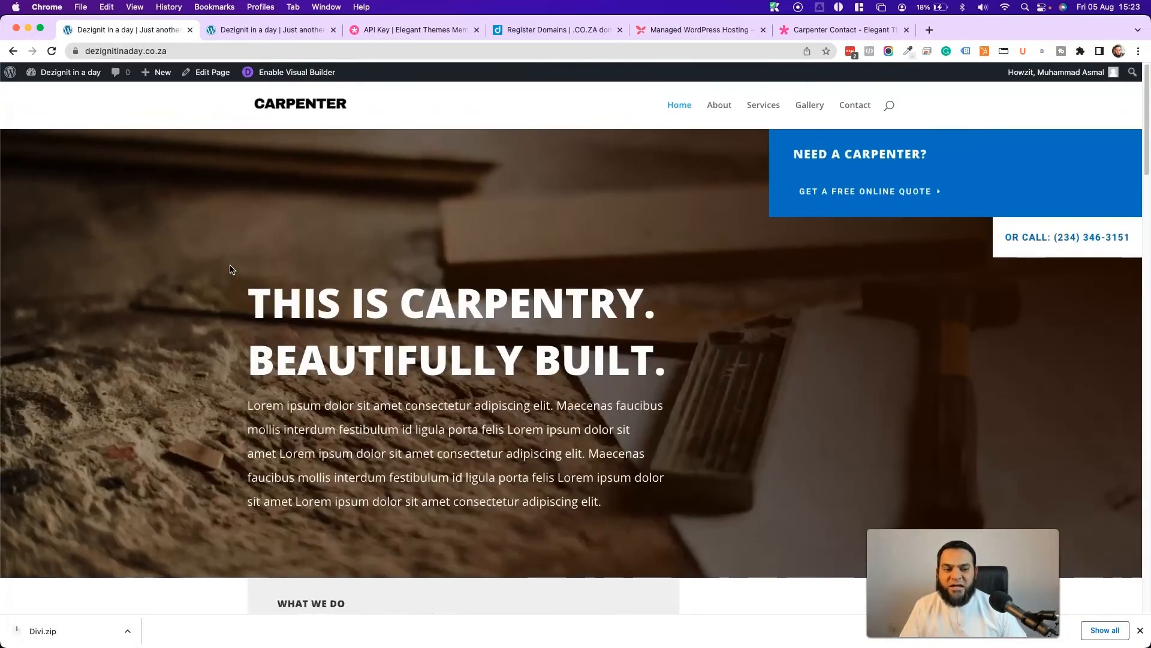
scroll(230, 269, "down", 15)
scroll(230, 270, "down", 3)
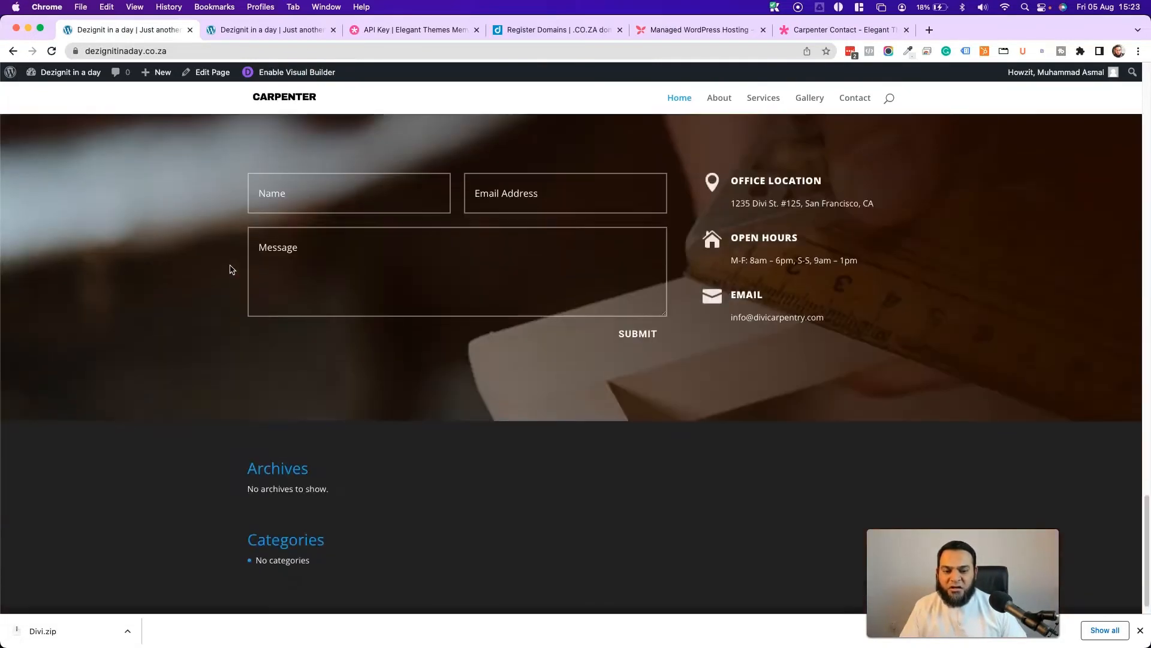
scroll(229, 269, "up", 20)
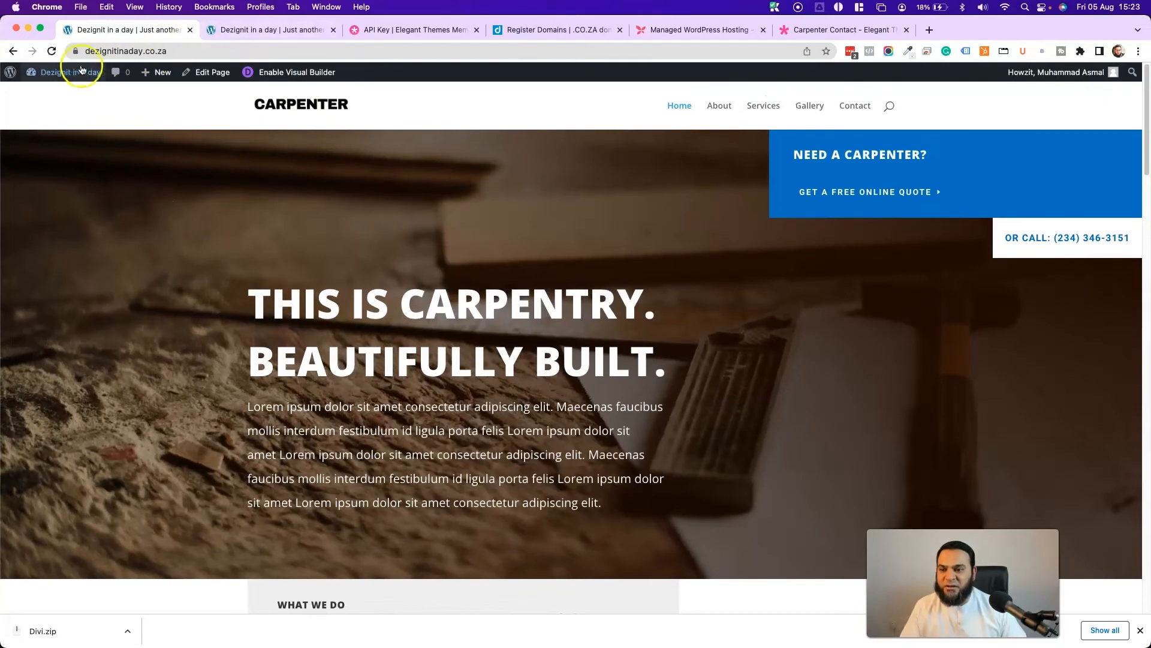
scroll(1000, 470, "down", 20)
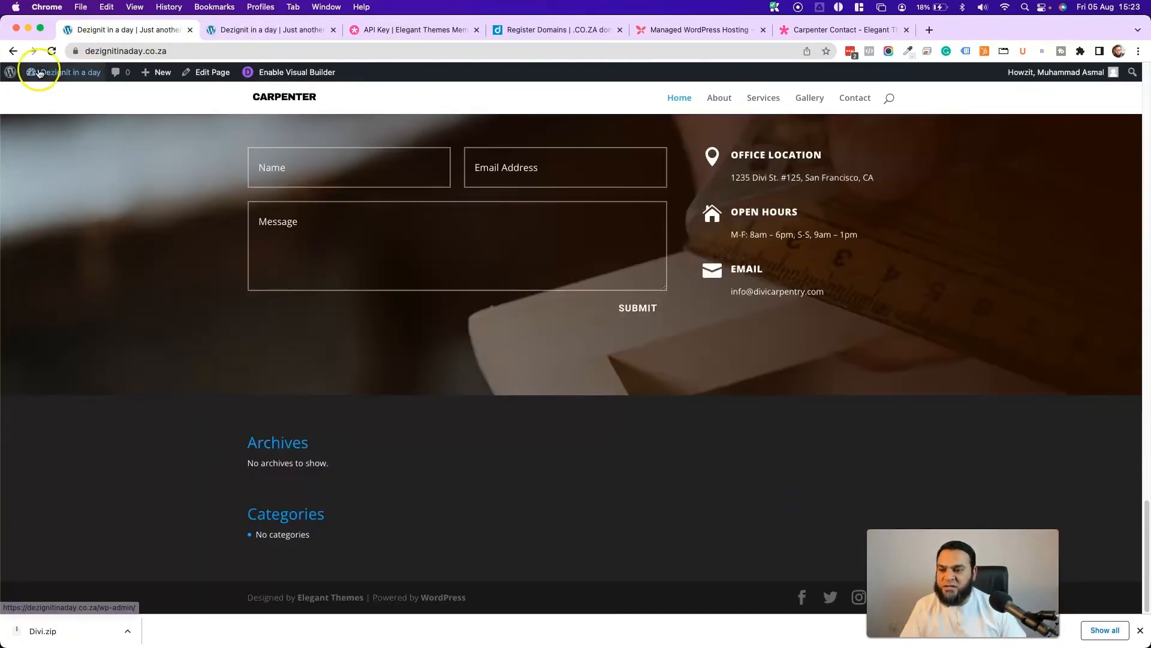
mouse_move(37, 73)
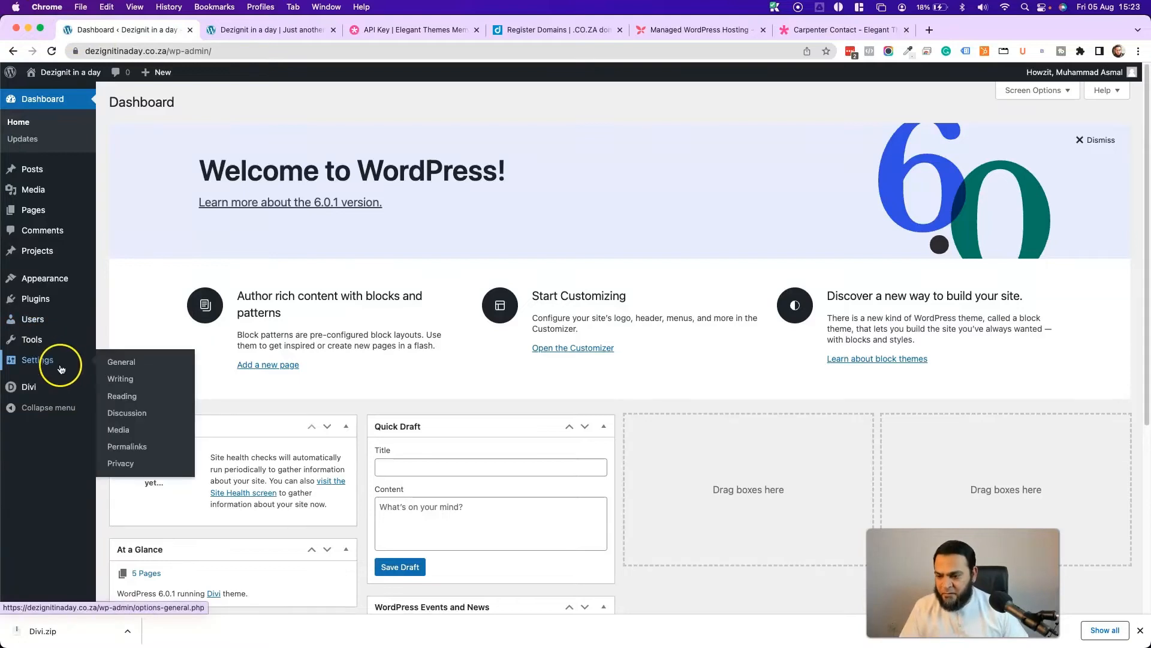
- Find 'CLASSIC WIDGET' under Plugins > Add New, then install and activate Classic Widgets
mouse_move(42, 387)
mouse_move(39, 302)
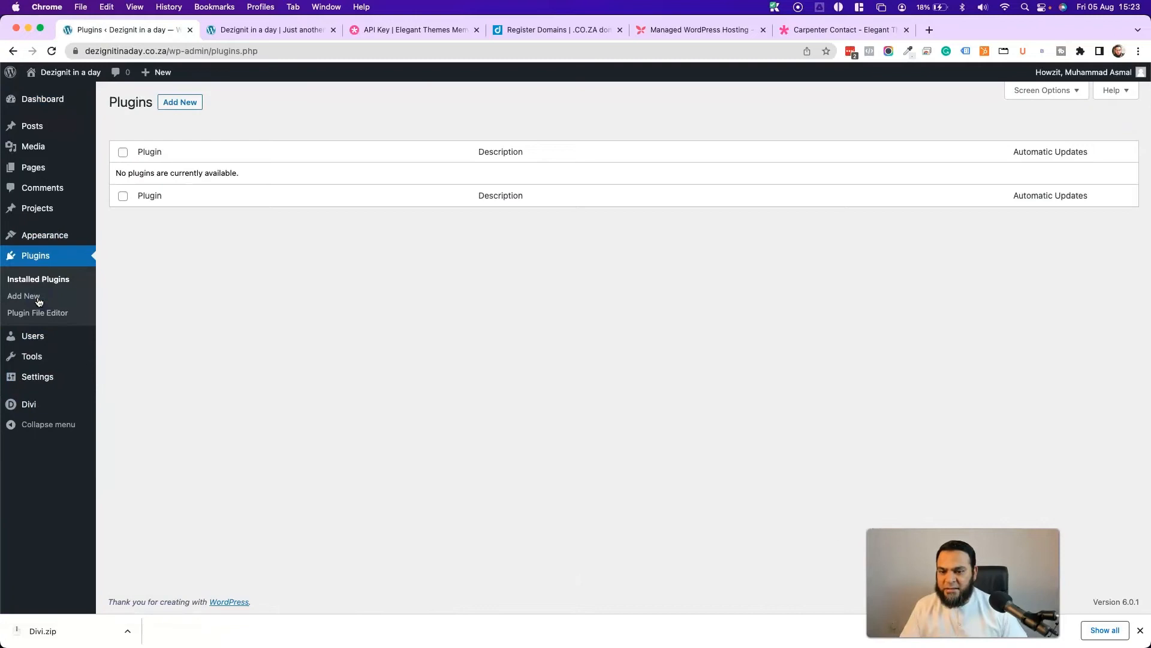
left_click(175, 107)
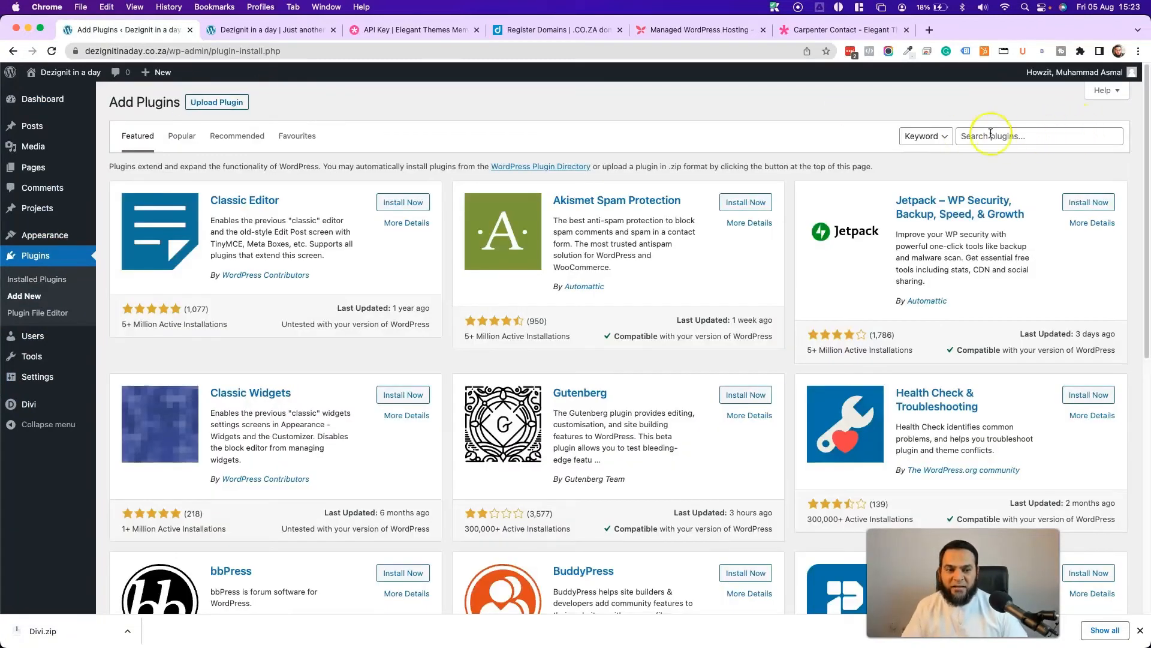
left_click(1032, 137)
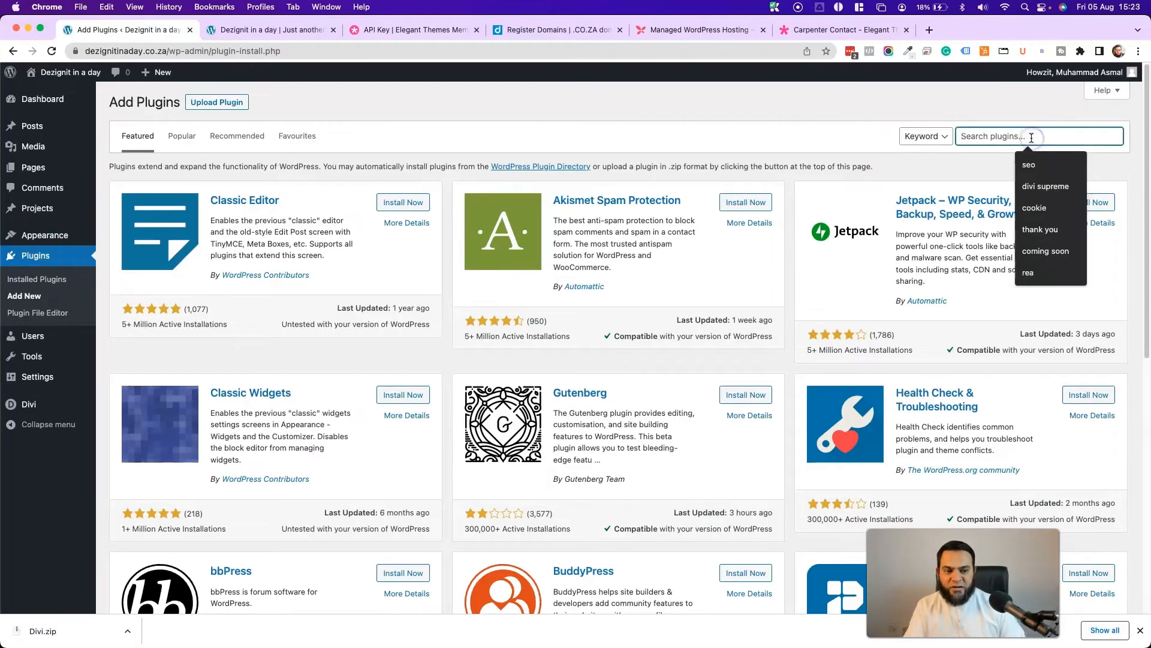
type("class")
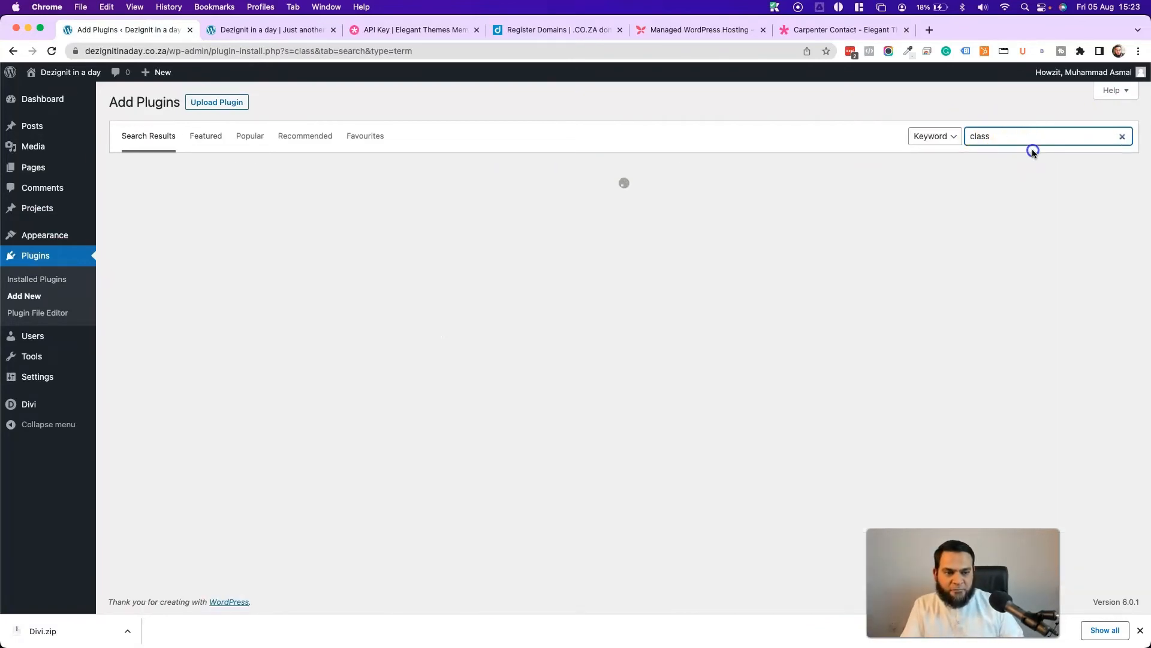
left_click(1033, 142)
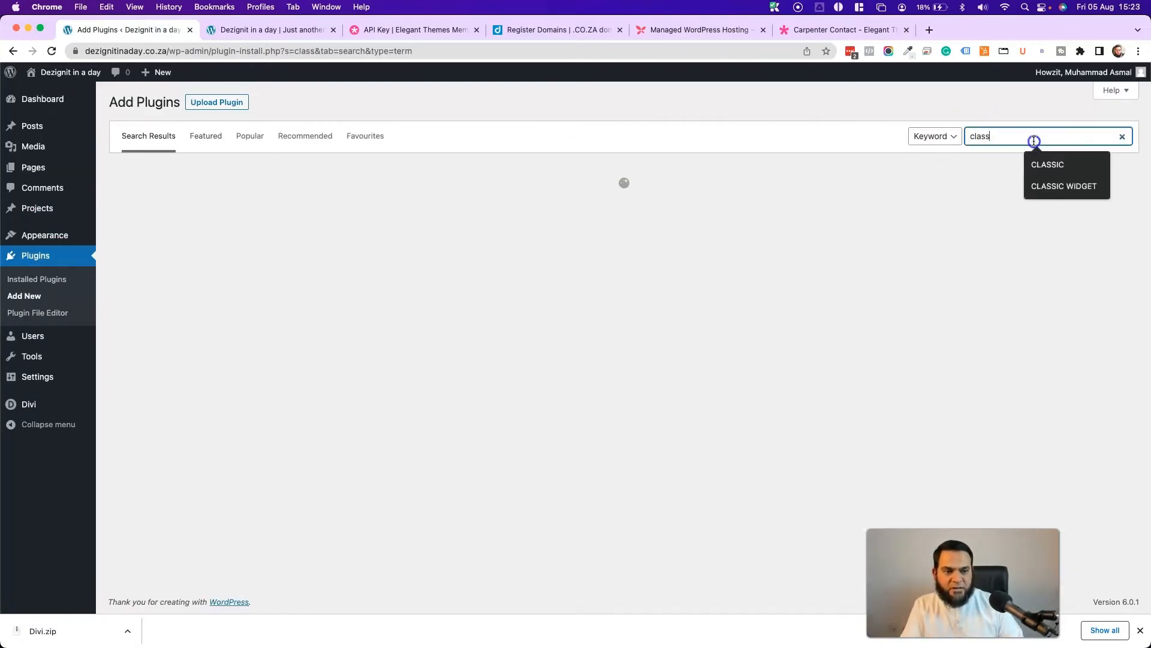
left_click(1062, 184)
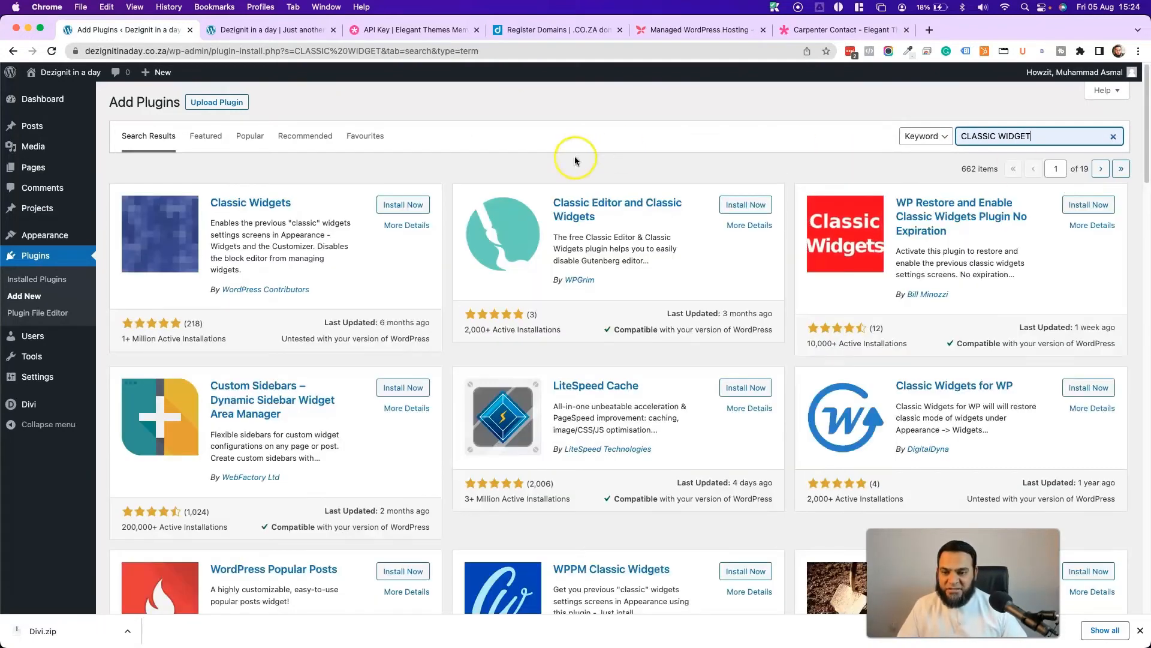
left_click(396, 205)
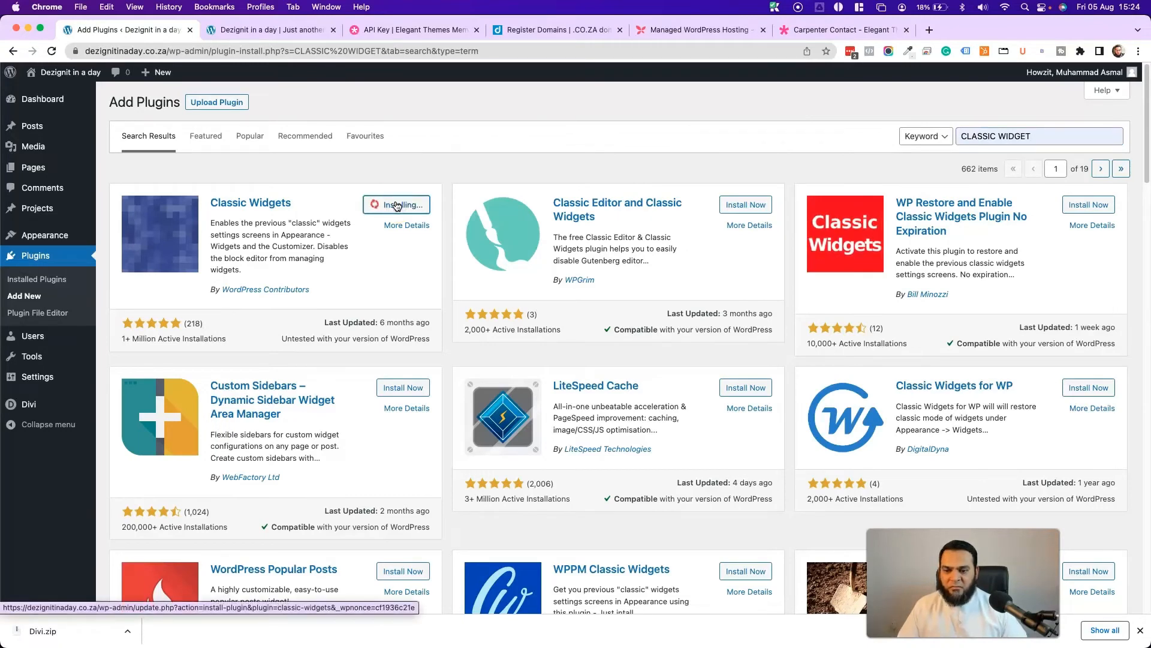
left_click(418, 209)
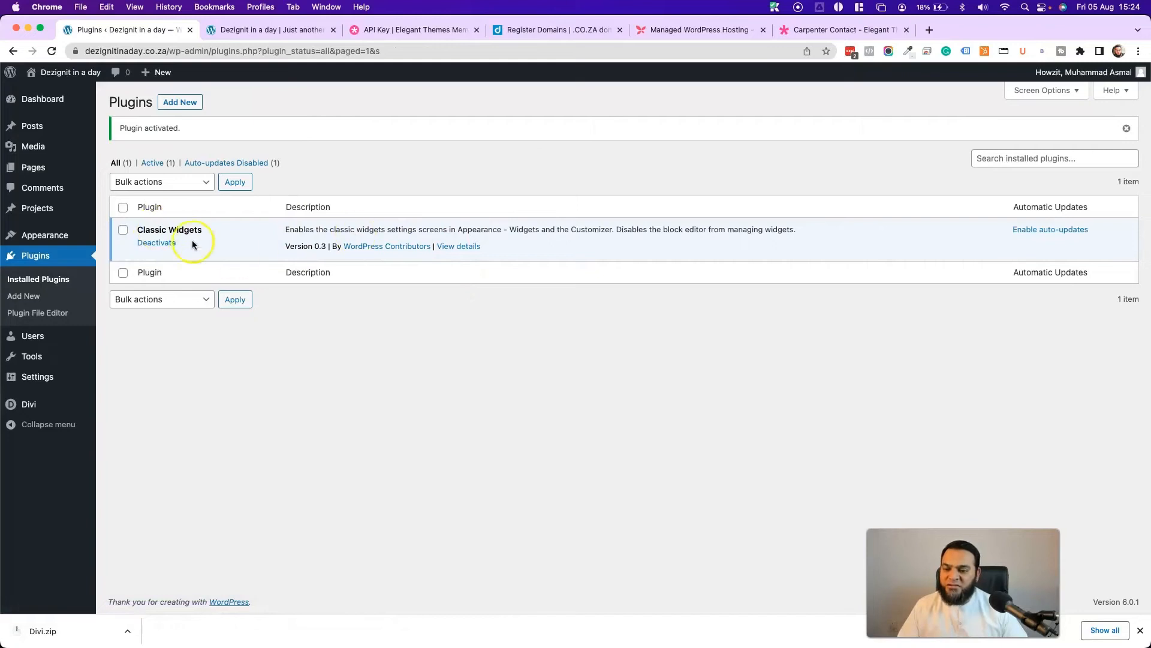
- Delete the Archives and Categories widgets from Footer Area #1
mouse_move(30, 235)
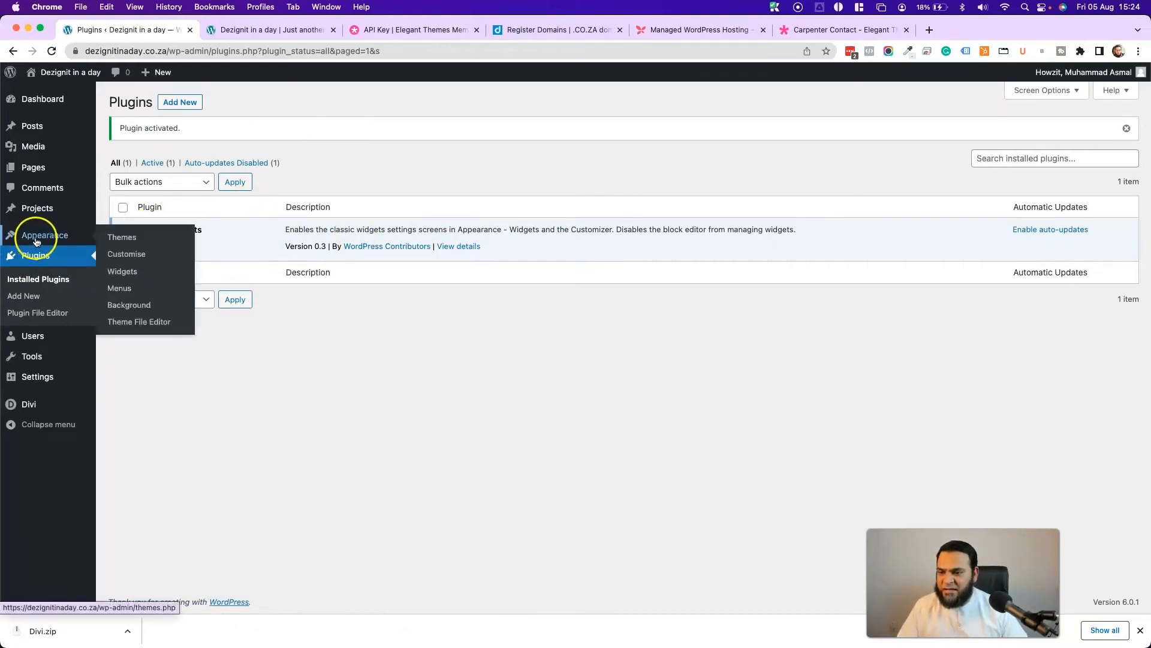
left_click(132, 271)
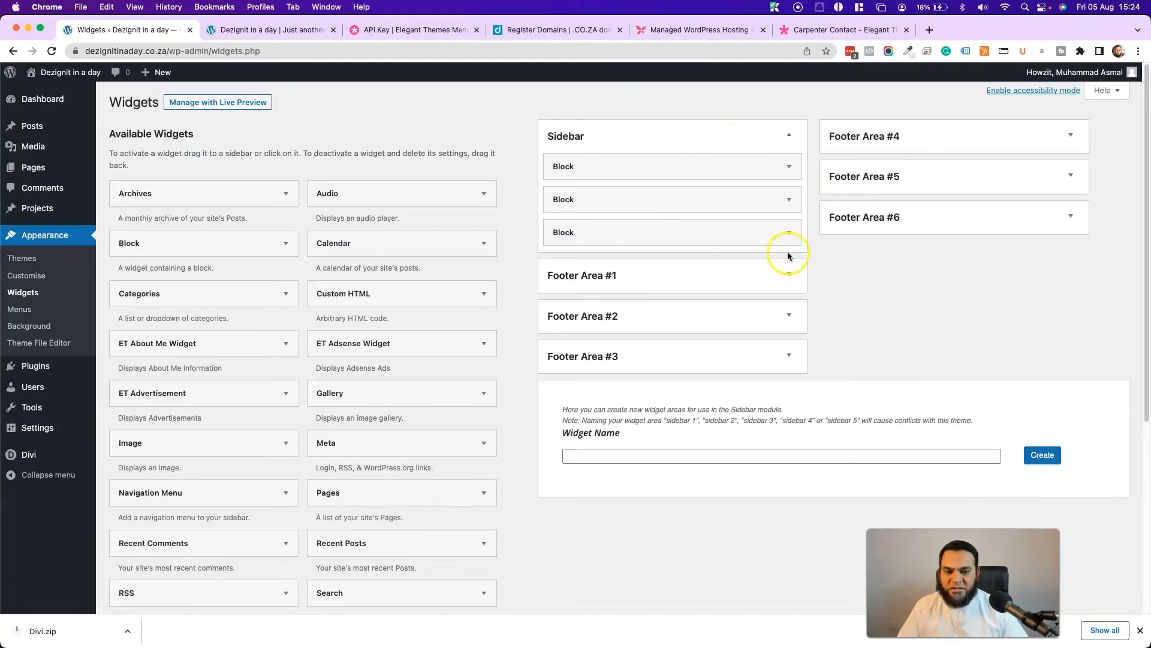
left_click(790, 273)
left_click(787, 307)
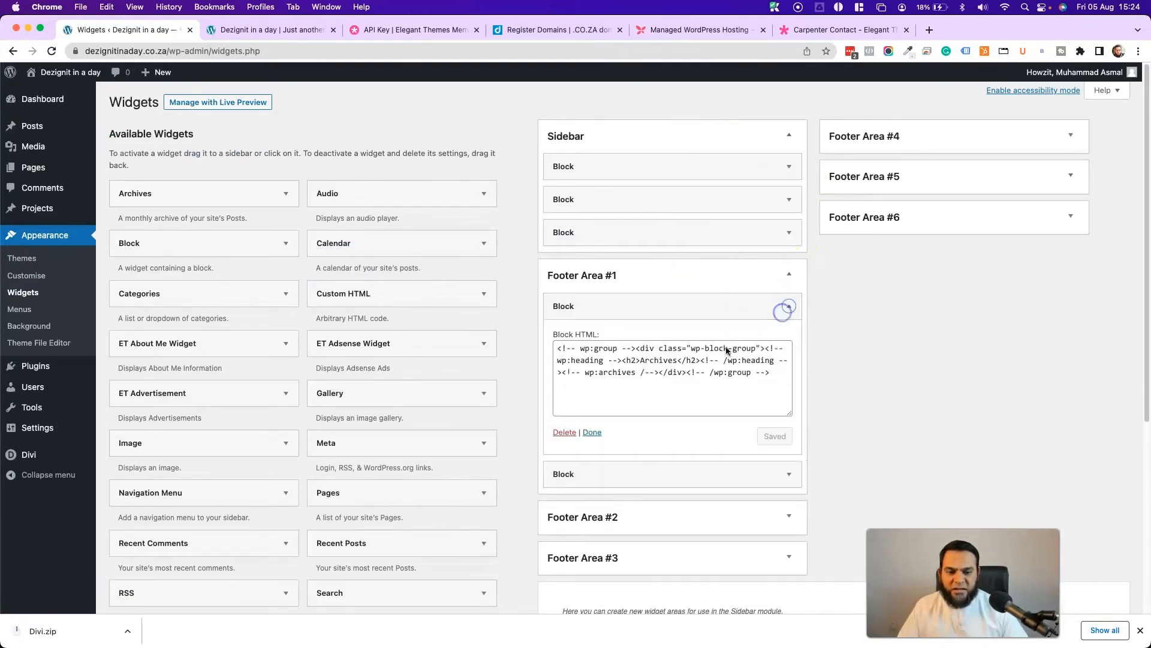
left_click(563, 432)
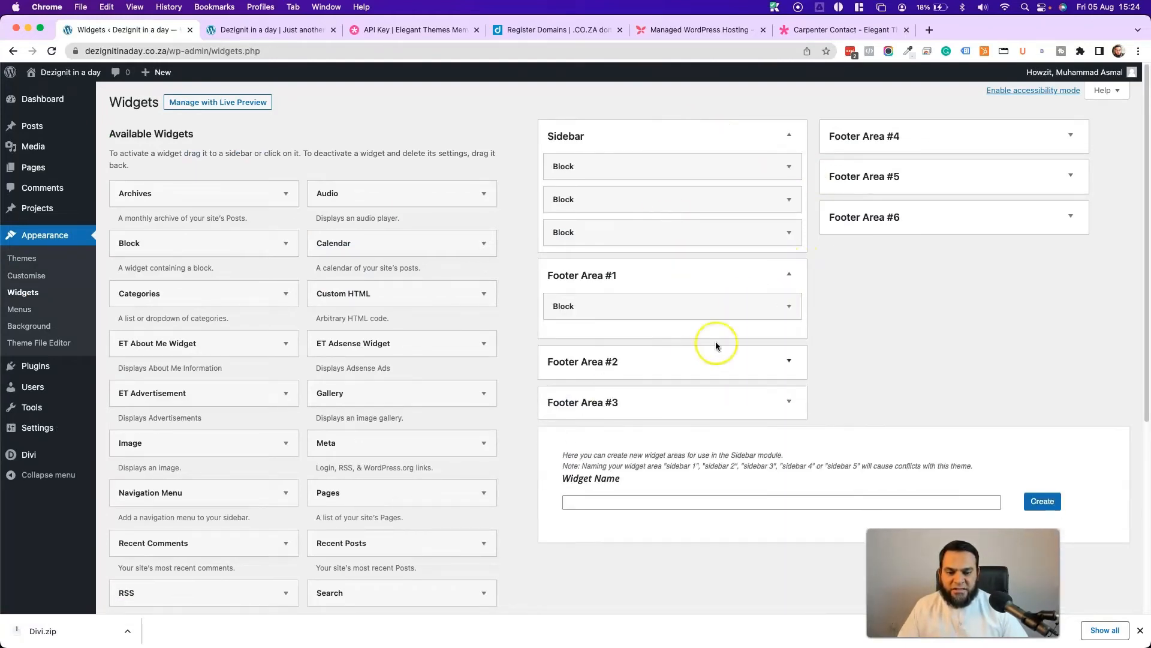
left_click(787, 306)
left_click(565, 432)
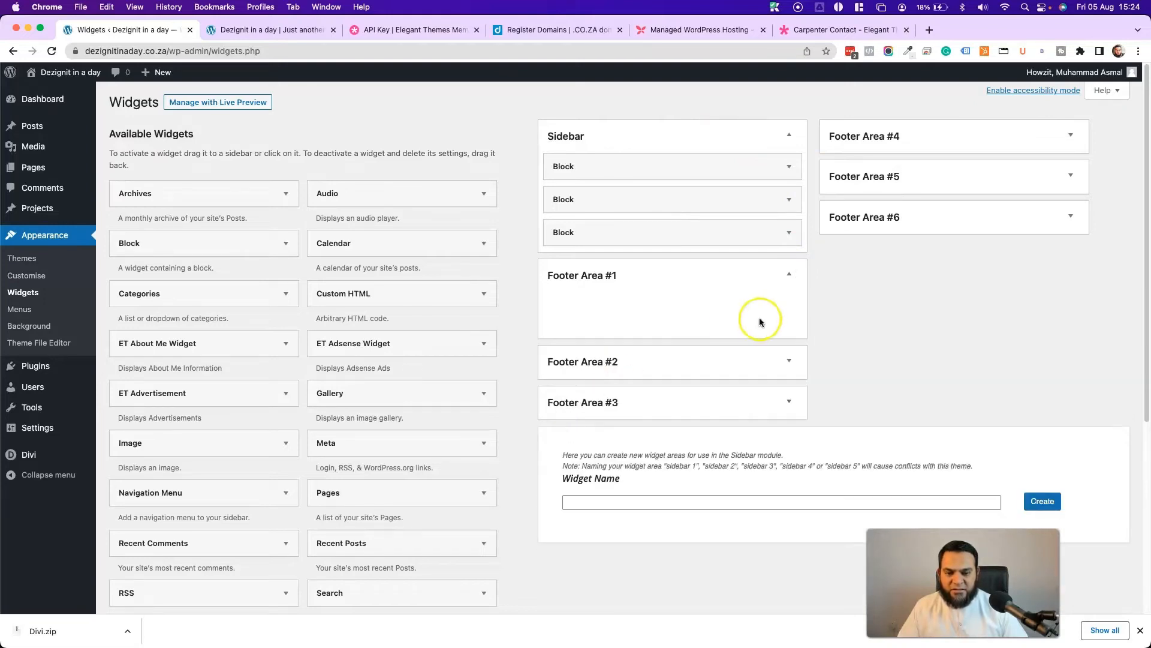
- Confirm Footer Areas #2 through #6 are empty, then view the live home page
left_click(763, 378)
left_click(760, 444)
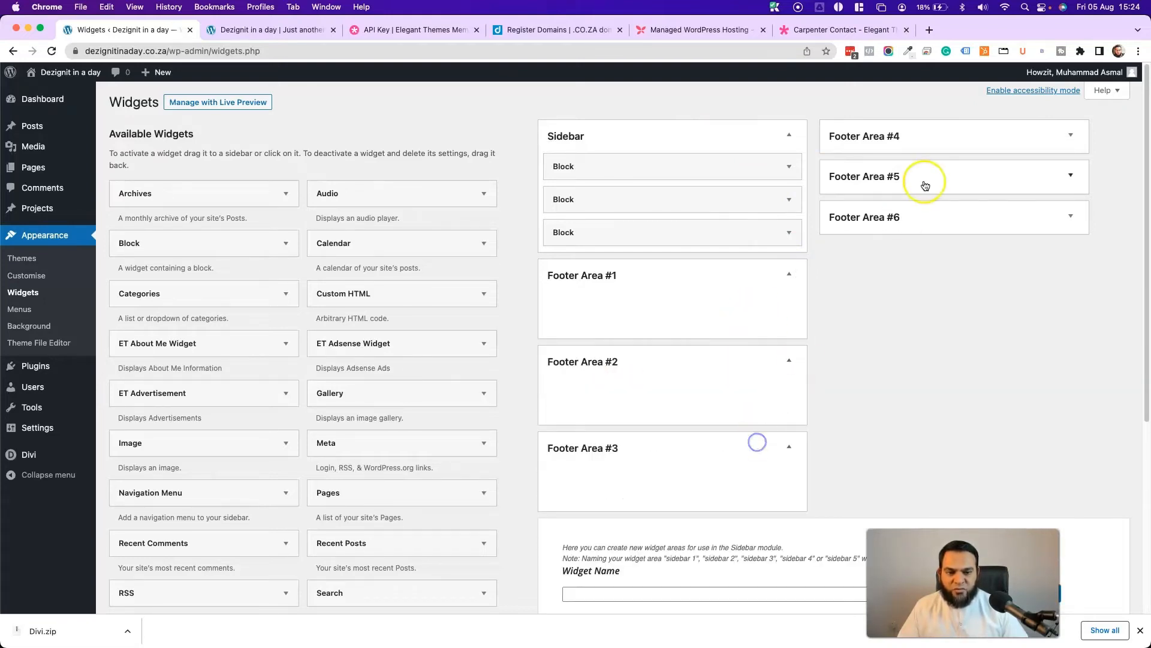
left_click(921, 138)
left_click(910, 218)
left_click(927, 300)
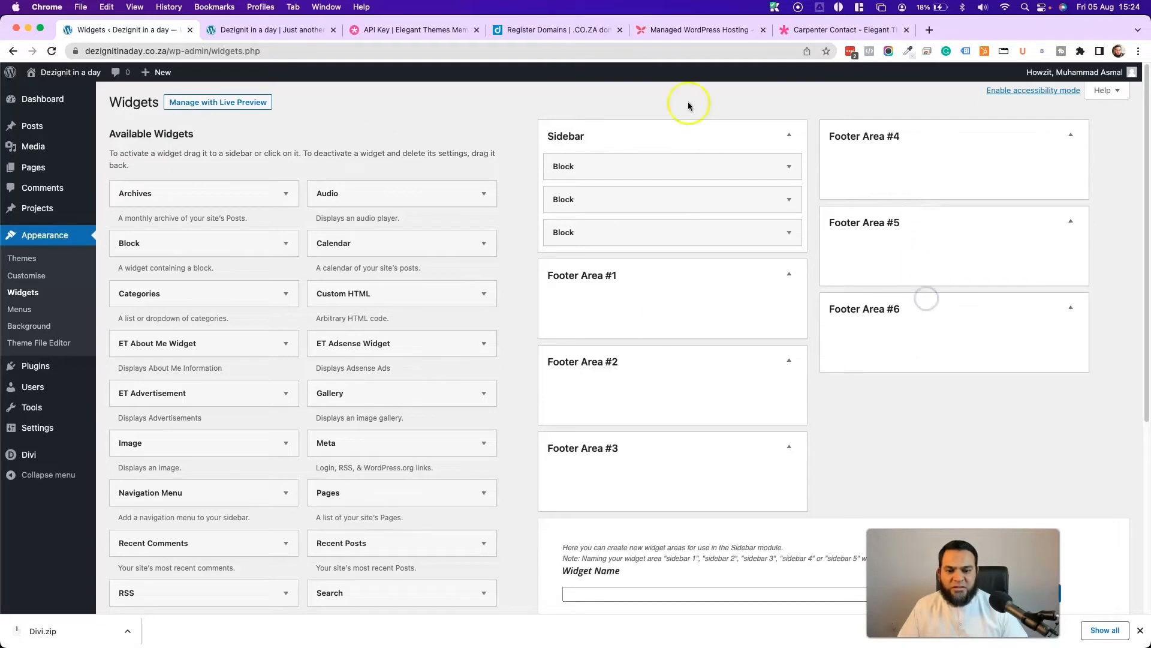
left_click(267, 38)
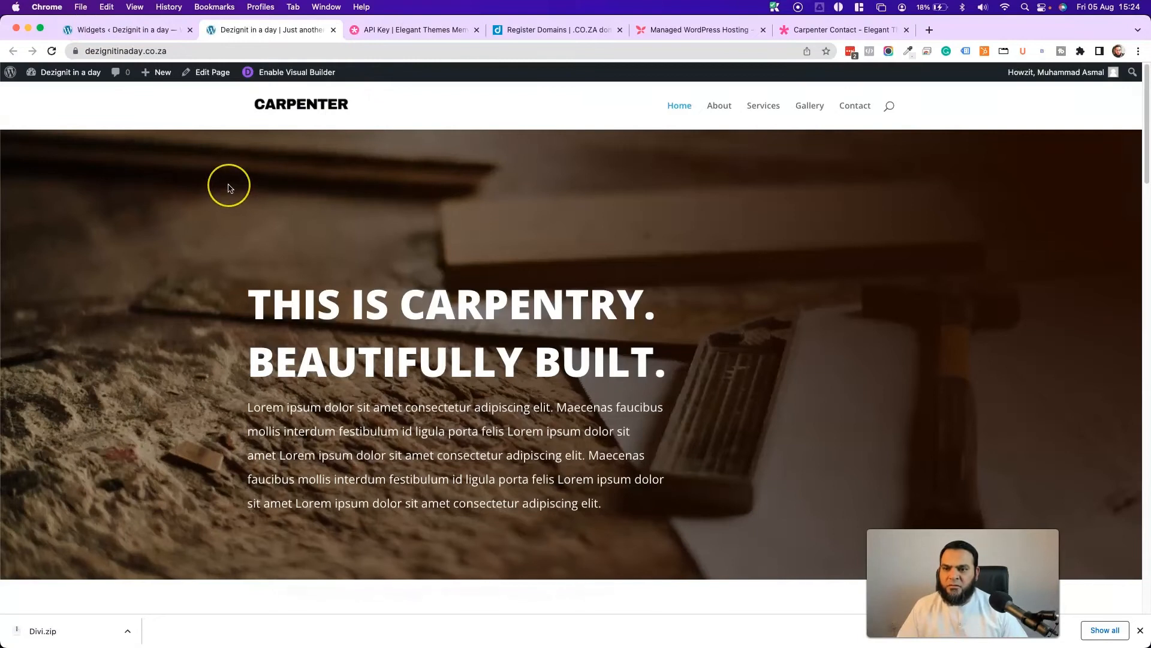
- Confirm the home page footer shows no widgets, then open the Customizer via Appearance > Customise
scroll(230, 191, "down", 15)
scroll(227, 187, "down", 10)
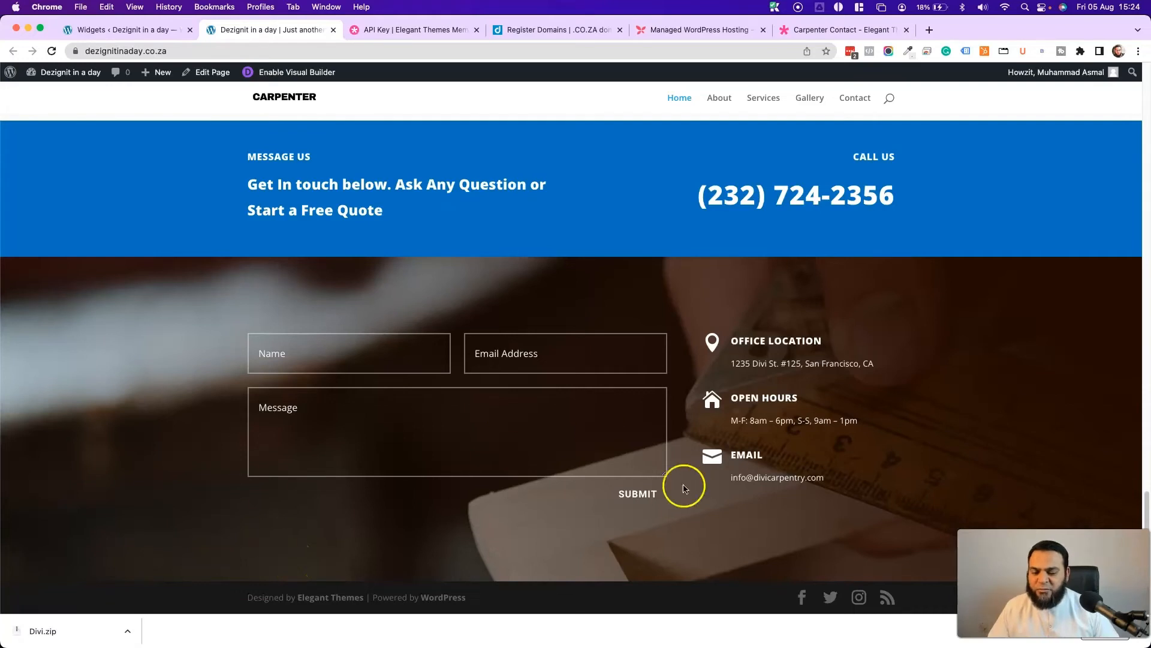
left_click(110, 35)
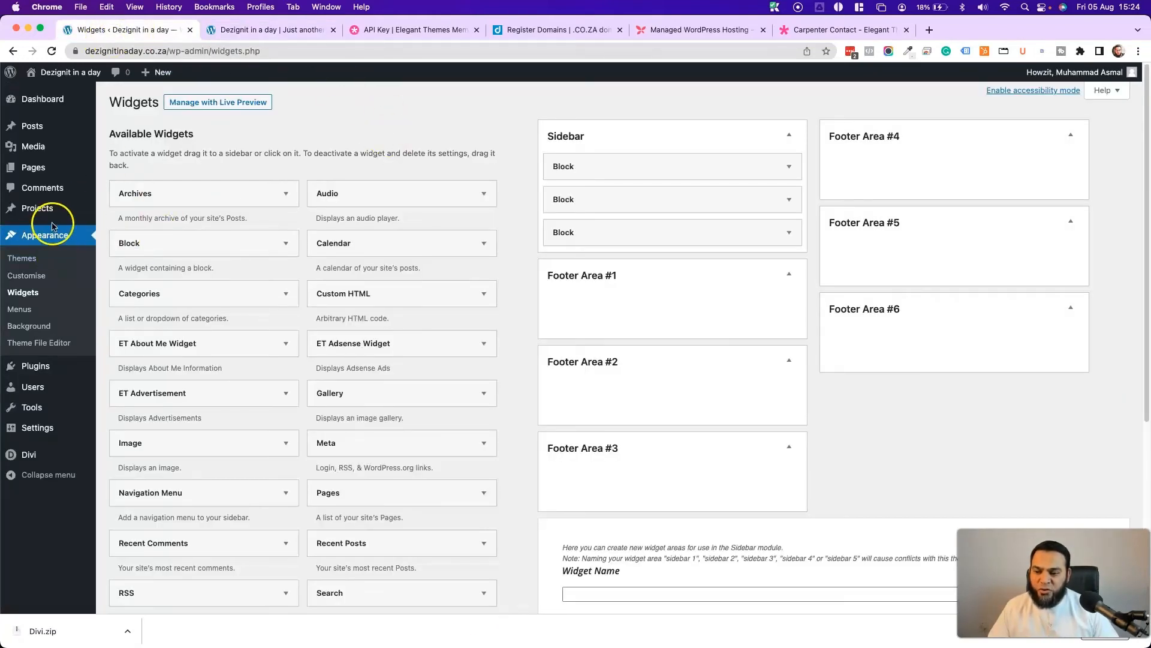
left_click(36, 278)
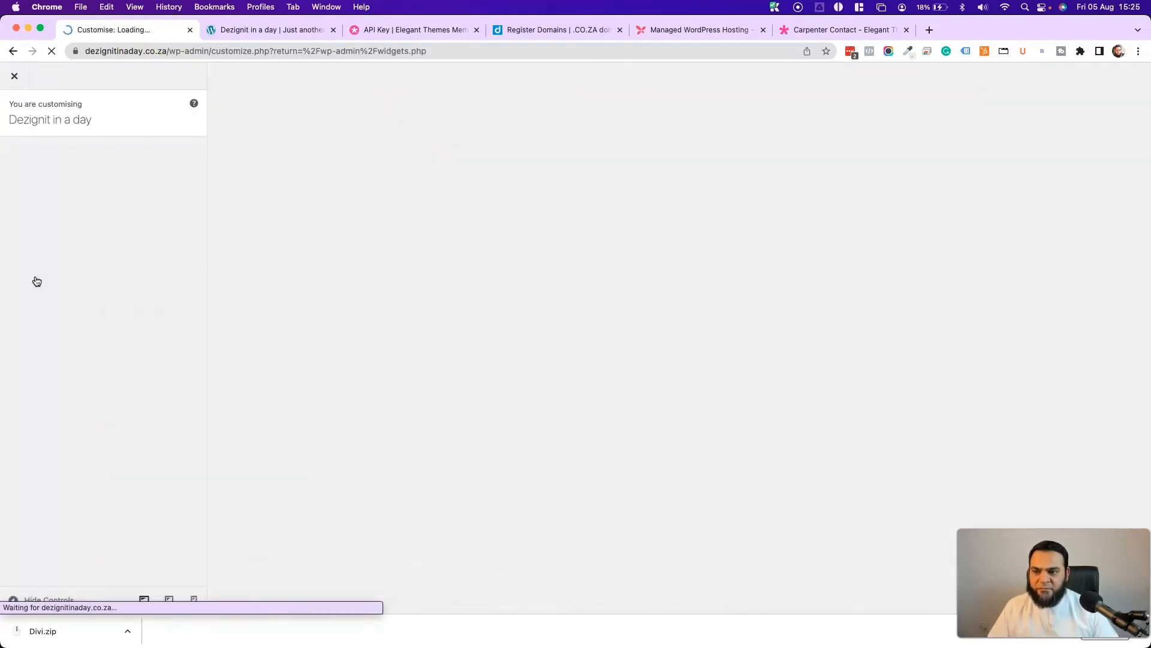
- Open the Footer > Bottom Bar settings in the Customizer
left_click(67, 263)
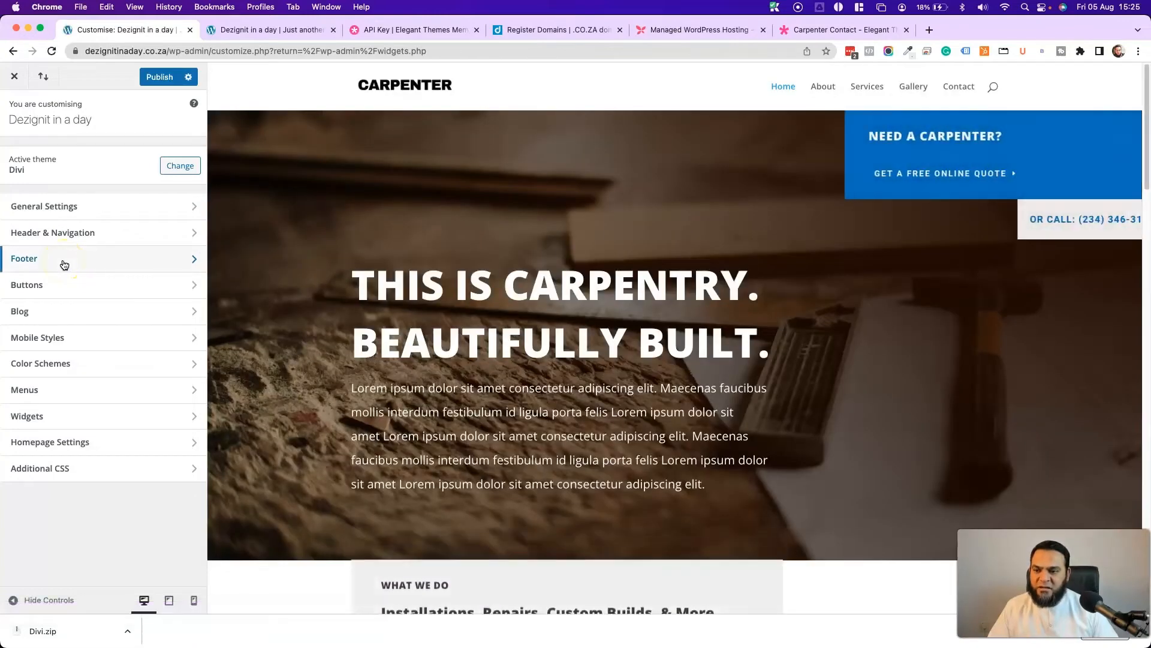
left_click(65, 264)
left_click(51, 264)
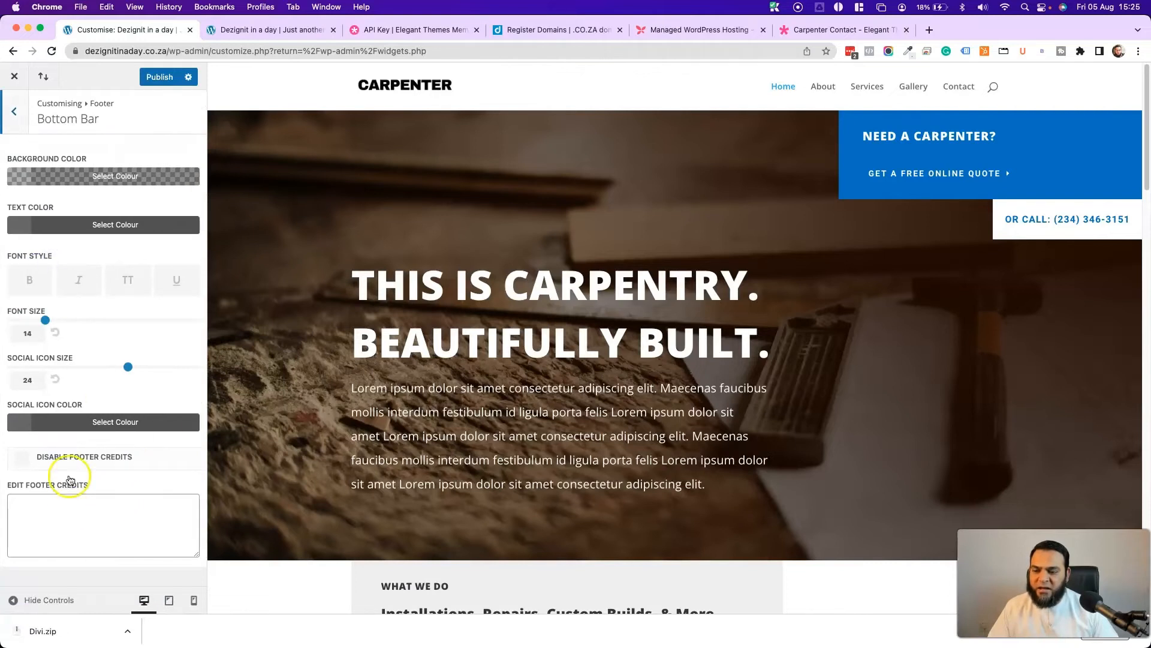
scroll(440, 461, "down", 5)
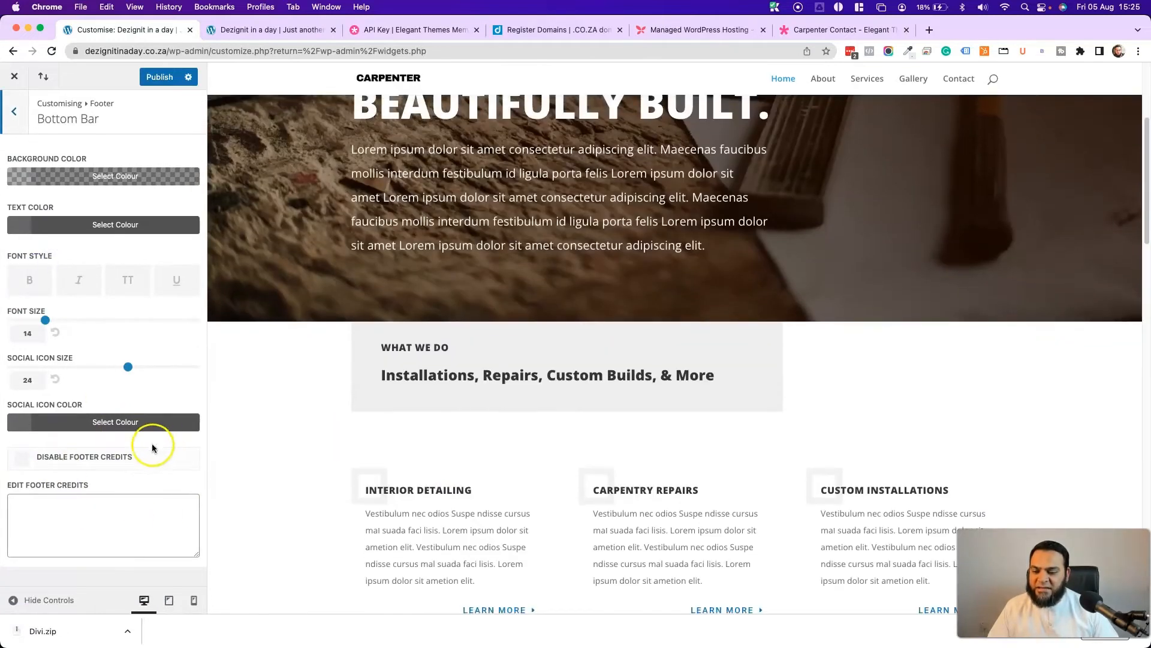
scroll(258, 442, "down", 10)
scroll(387, 447, "down", 10)
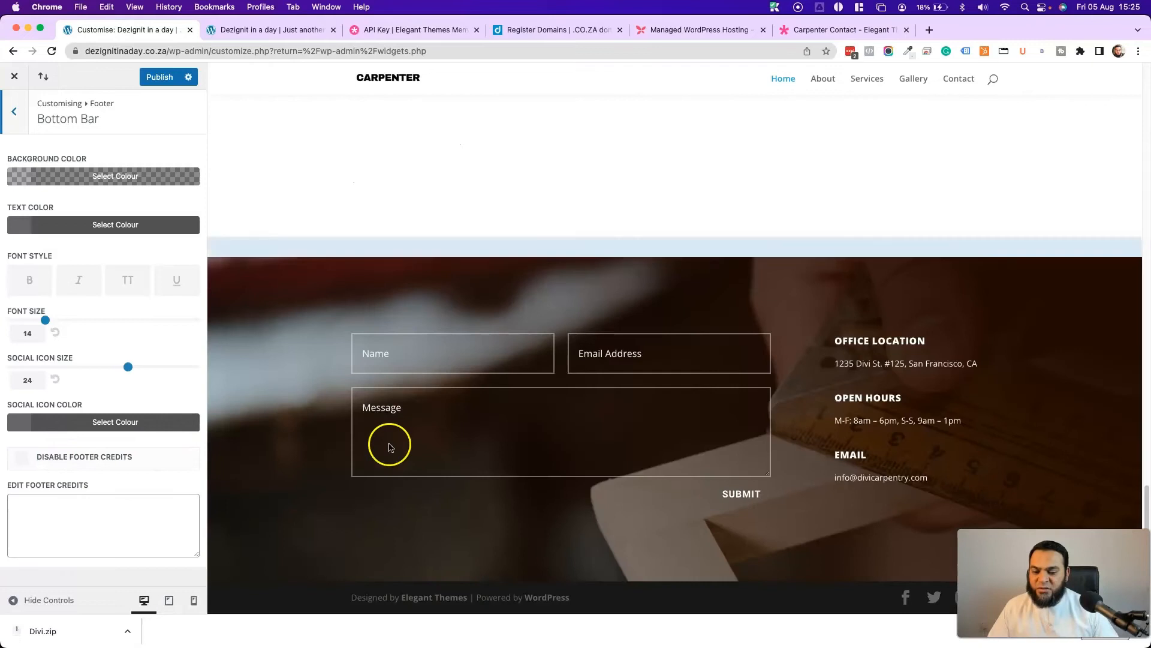
- Keep Disable Footer Credits unticked and begin typing the custom credits, starting with 'S'
left_click(23, 461)
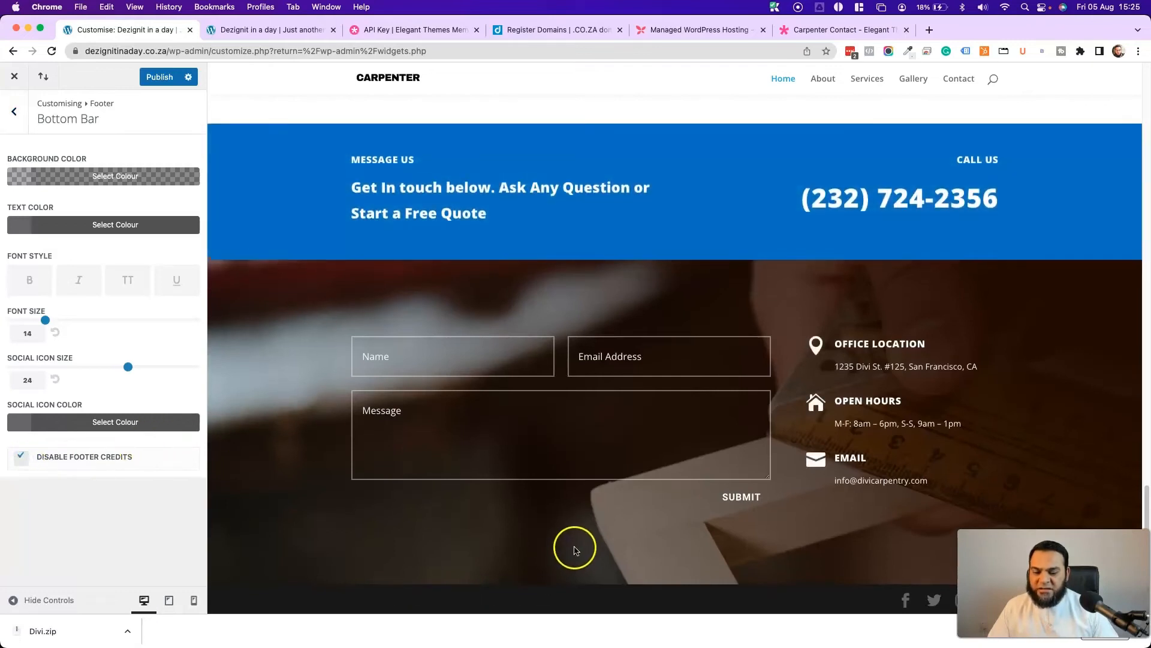
left_click(23, 460)
left_click(110, 501)
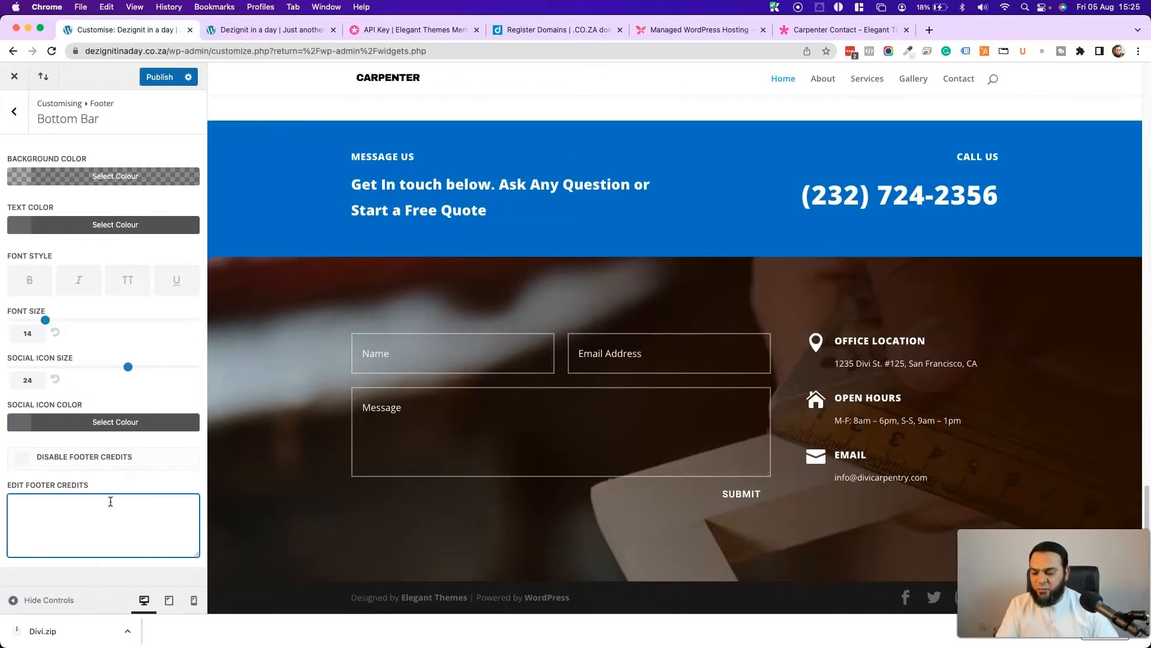
type("Site by DEZIGN-IT -")
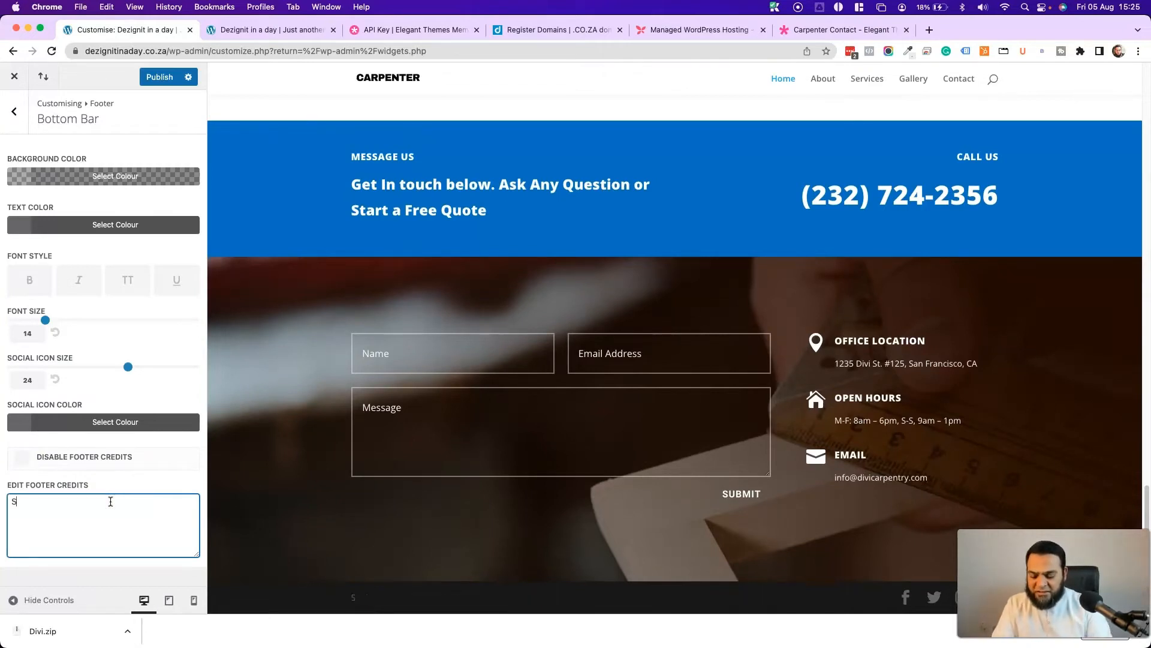
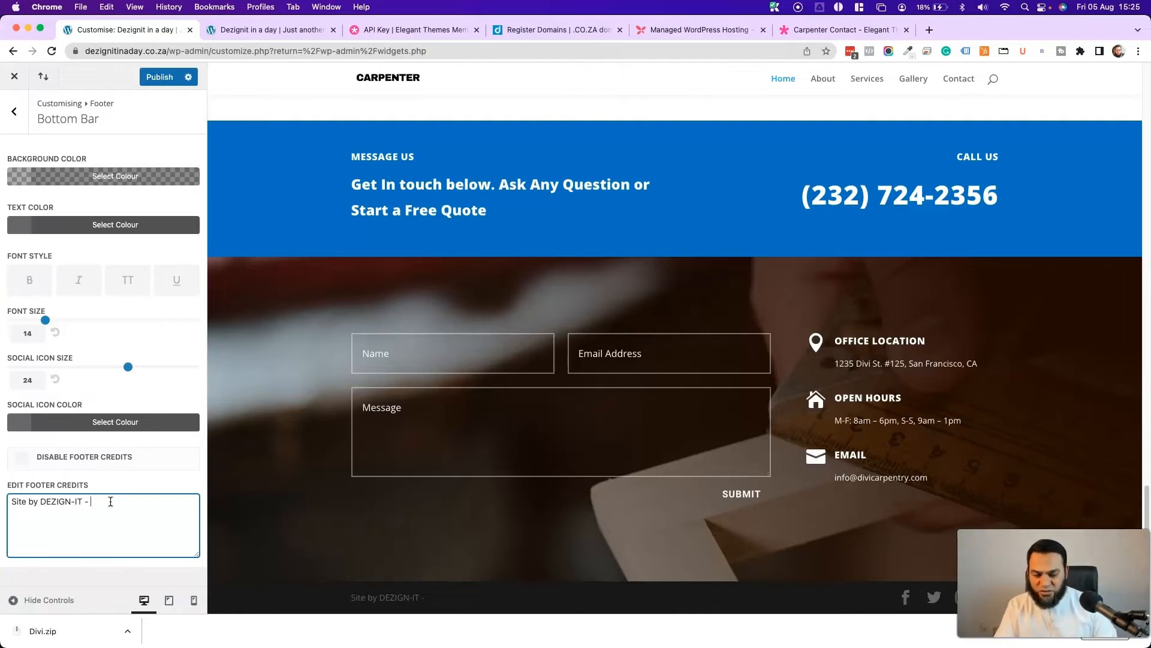
- Tick Disable Footer Credits in the Bottom Bar and publish the change
left_click(22, 459)
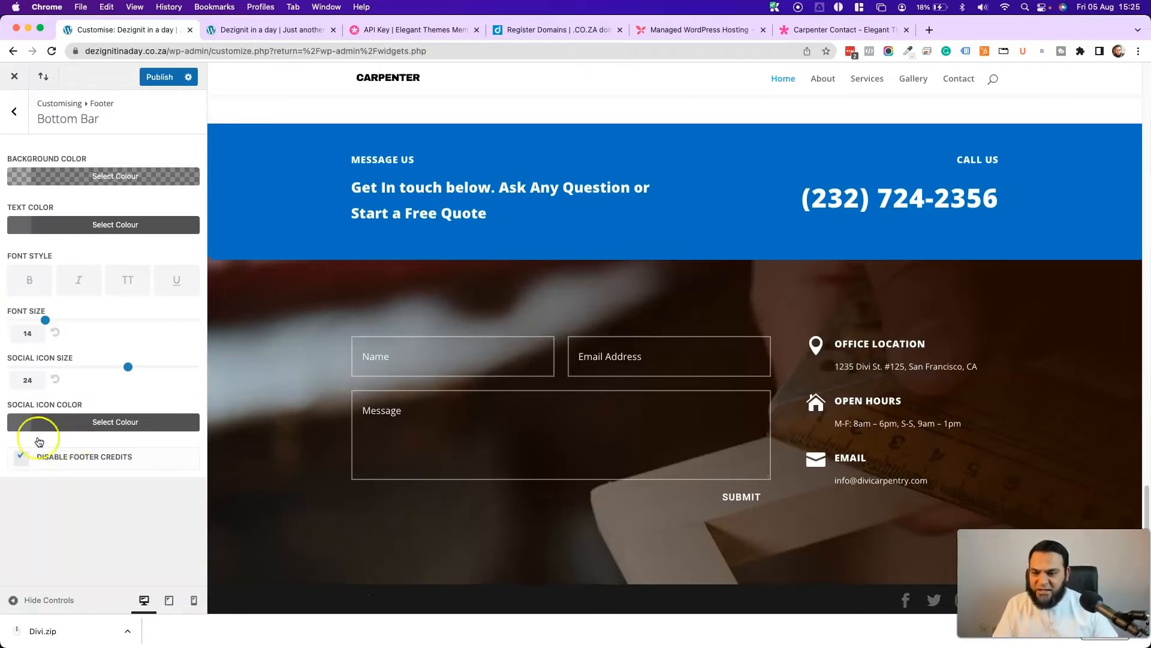
left_click(152, 79)
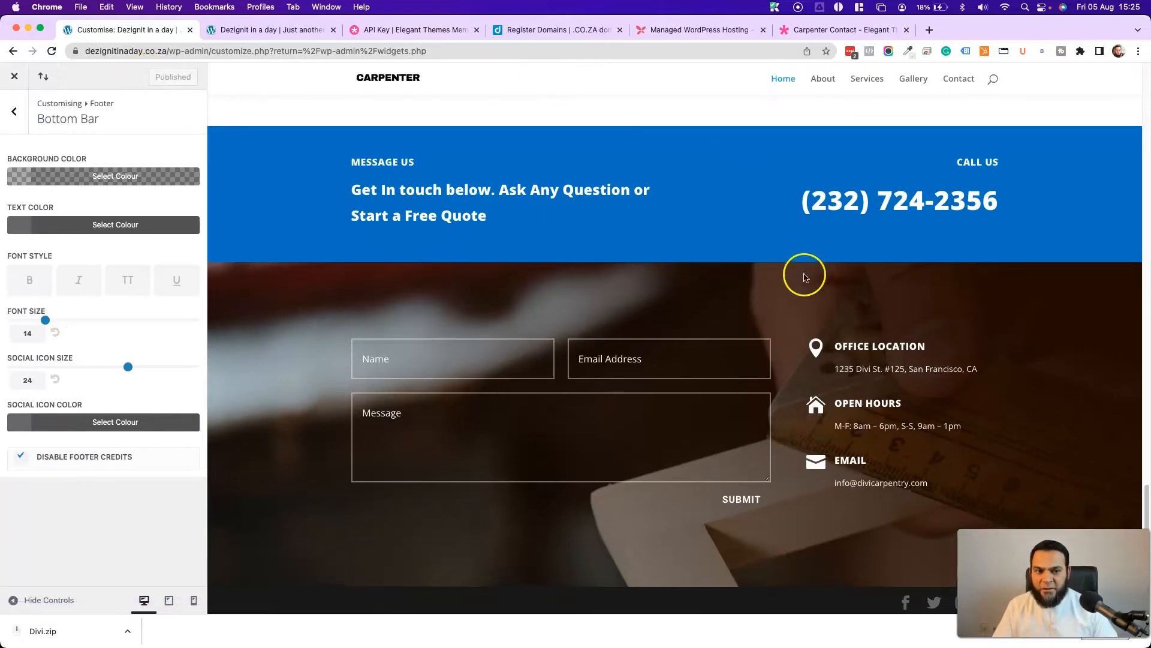
scroll(804, 276, "up", 10)
scroll(804, 278, "up", 10)
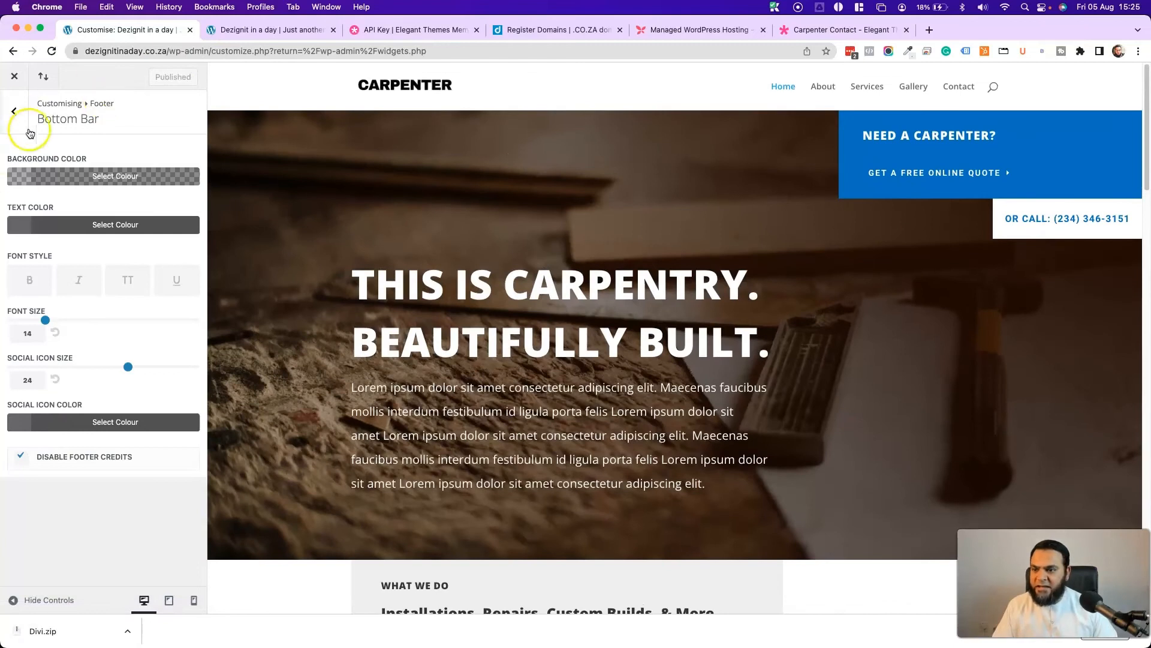
left_click(18, 116)
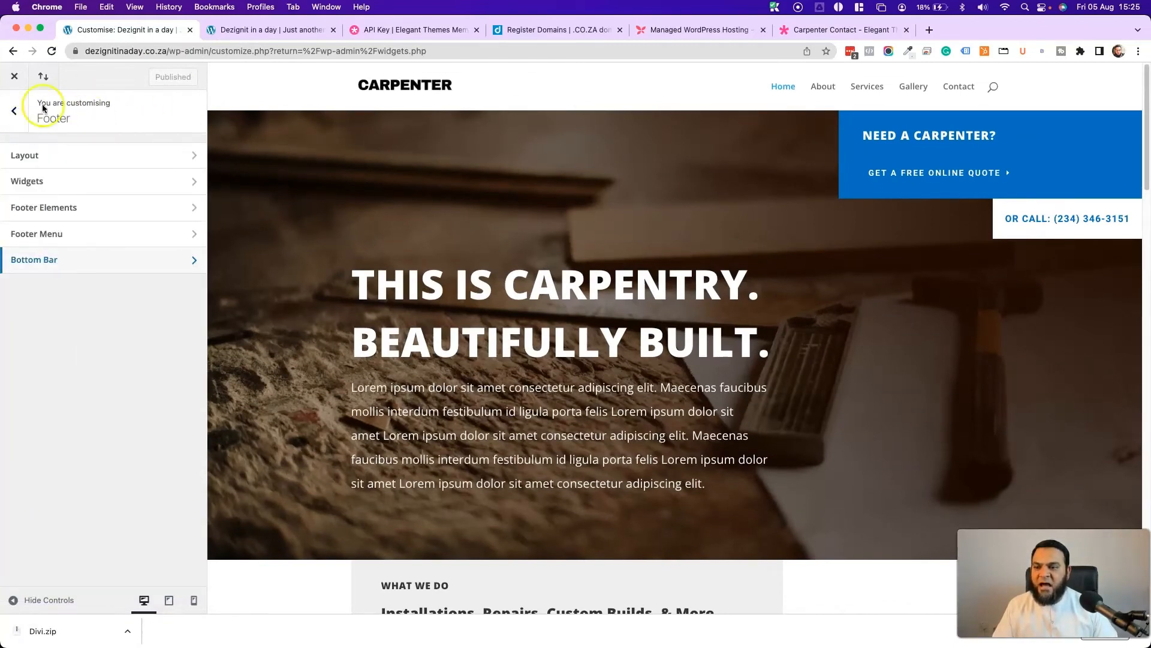
- Return to the main Customizer list and open Header & Navigation
left_click(12, 114)
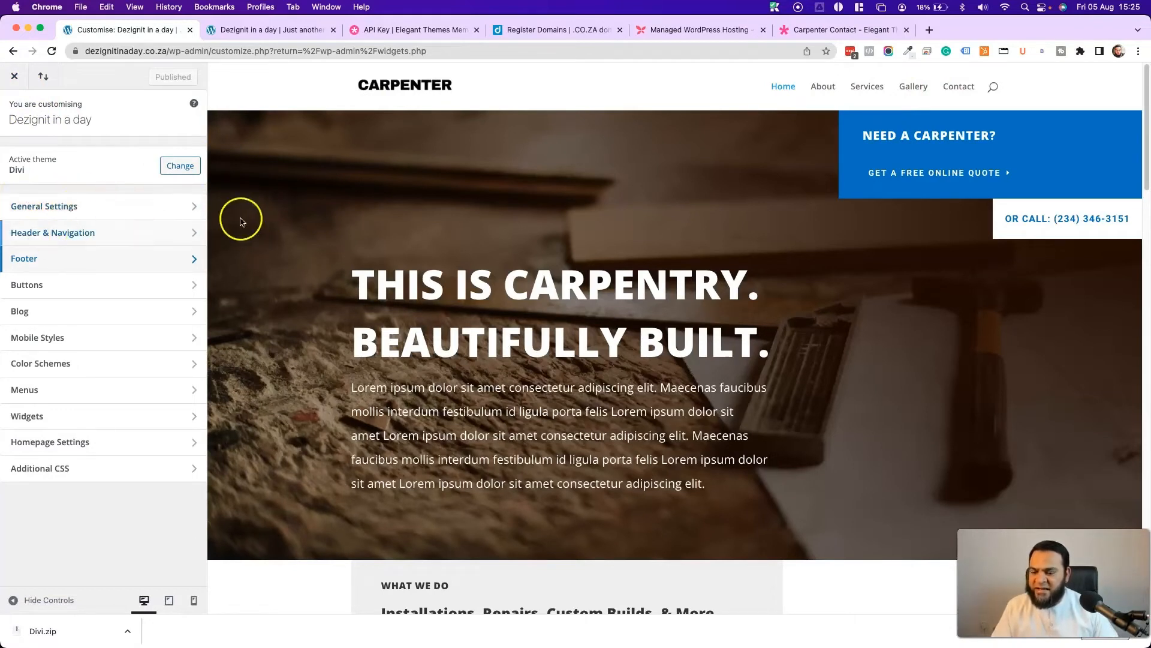
left_click(65, 233)
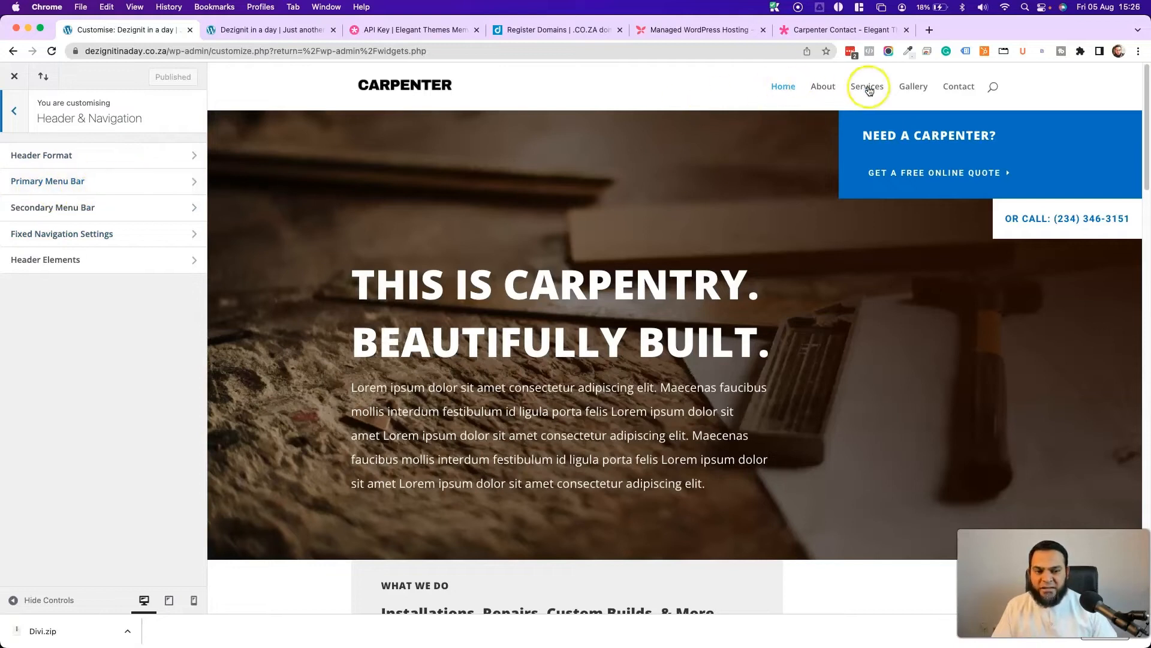
- Make the primary menu bar full width, keeping the menu height at 66
left_click(82, 181)
left_click(16, 159)
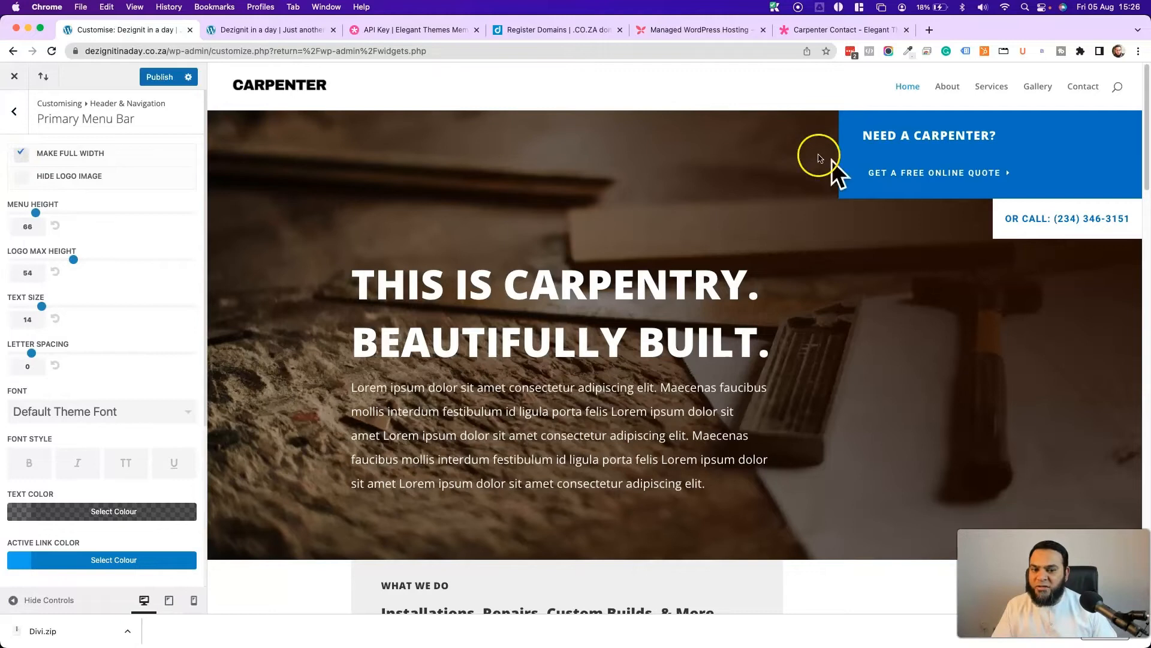
left_click(14, 156)
left_click(20, 180)
left_click(21, 180)
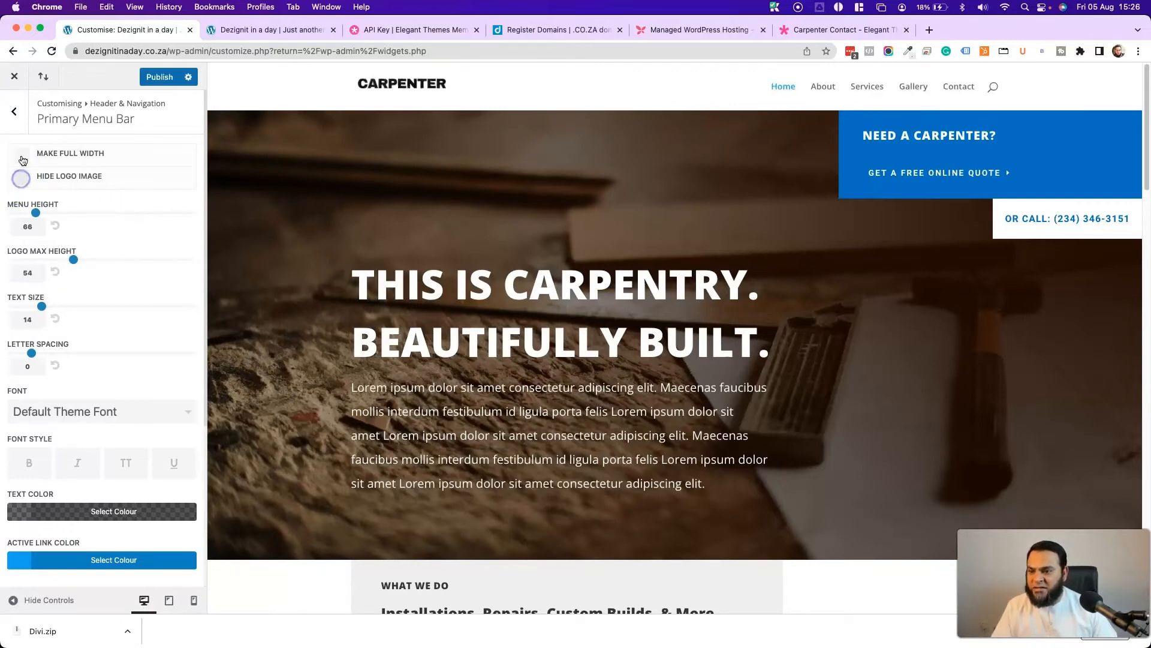
left_click(22, 156)
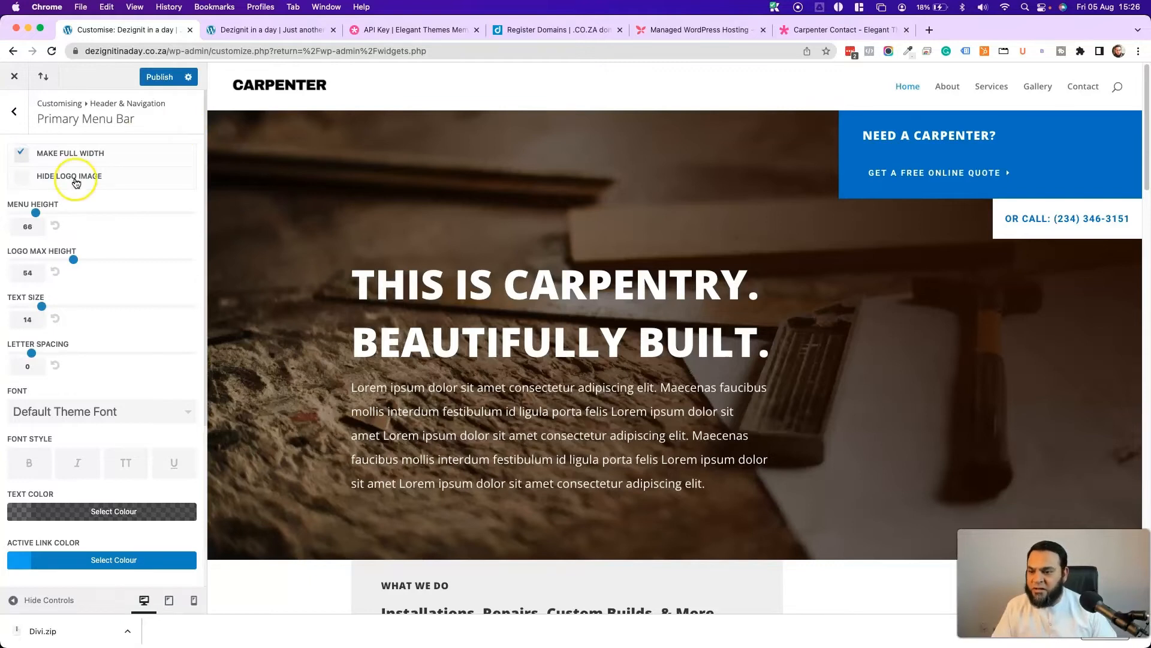
left_click_drag(49, 216, 192, 213)
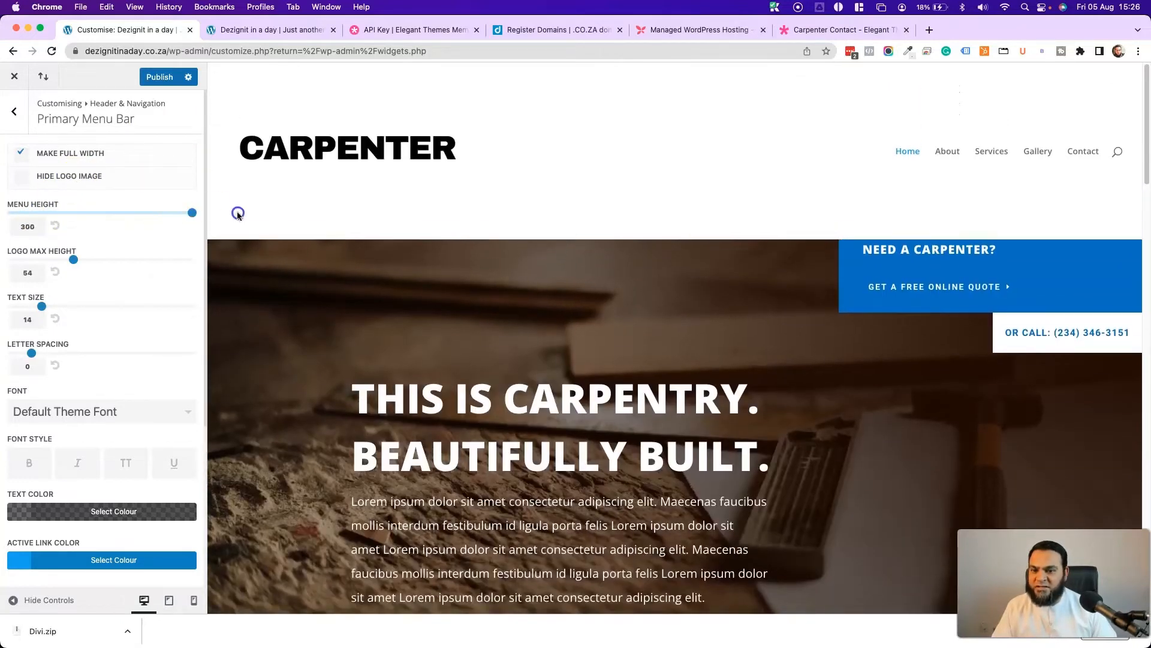
left_click(56, 226)
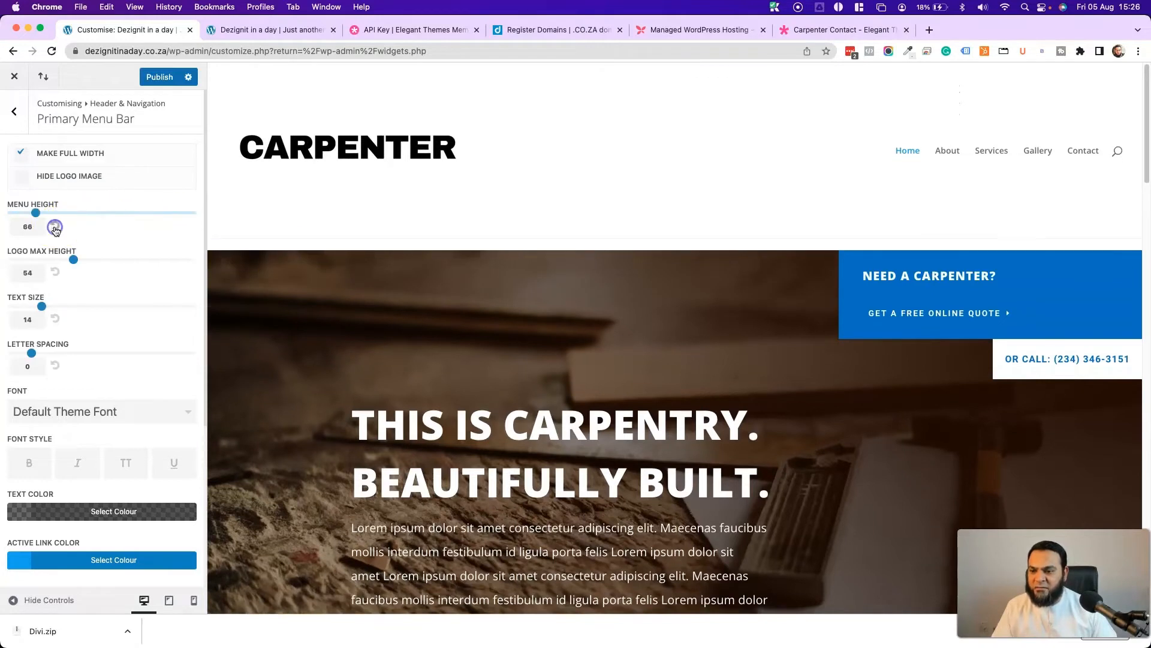
- Set the CARPENTER logo max height to 100 and the menu text size to 16
left_click_drag(74, 261, 227, 259)
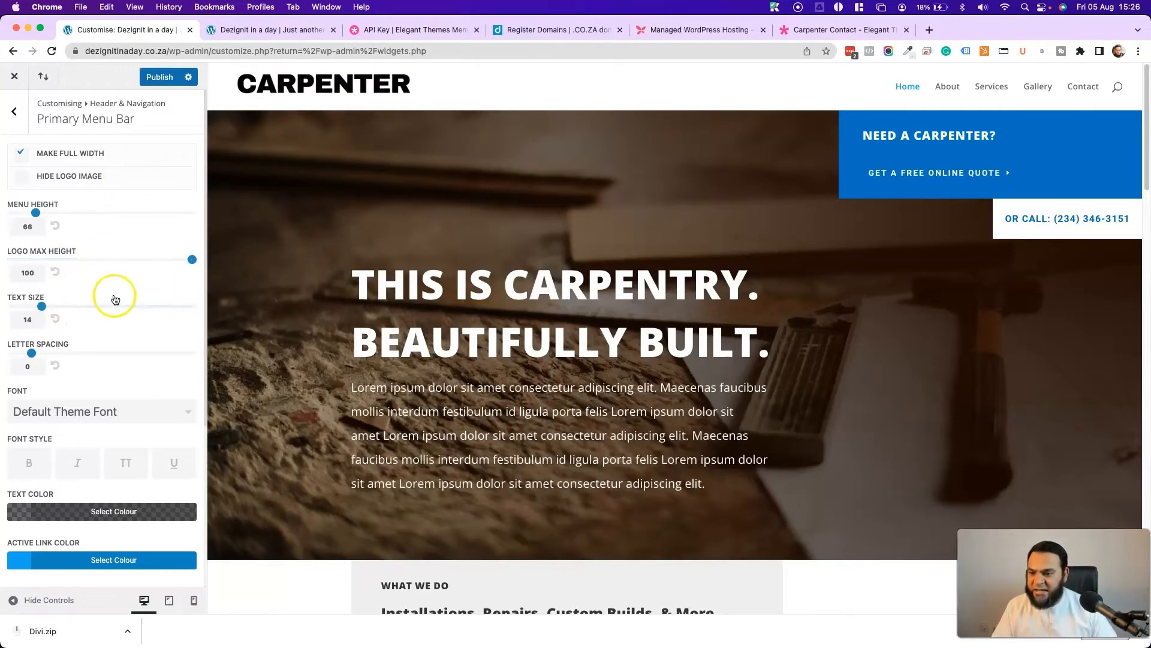
scroll(114, 299, "down", 3)
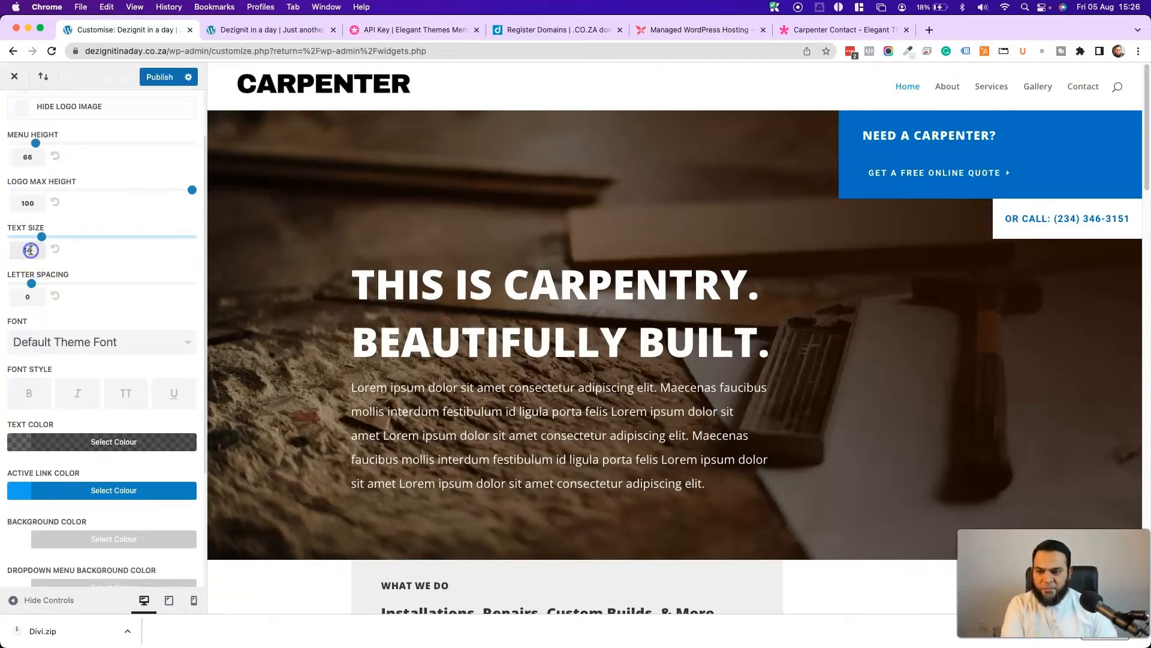
type("16")
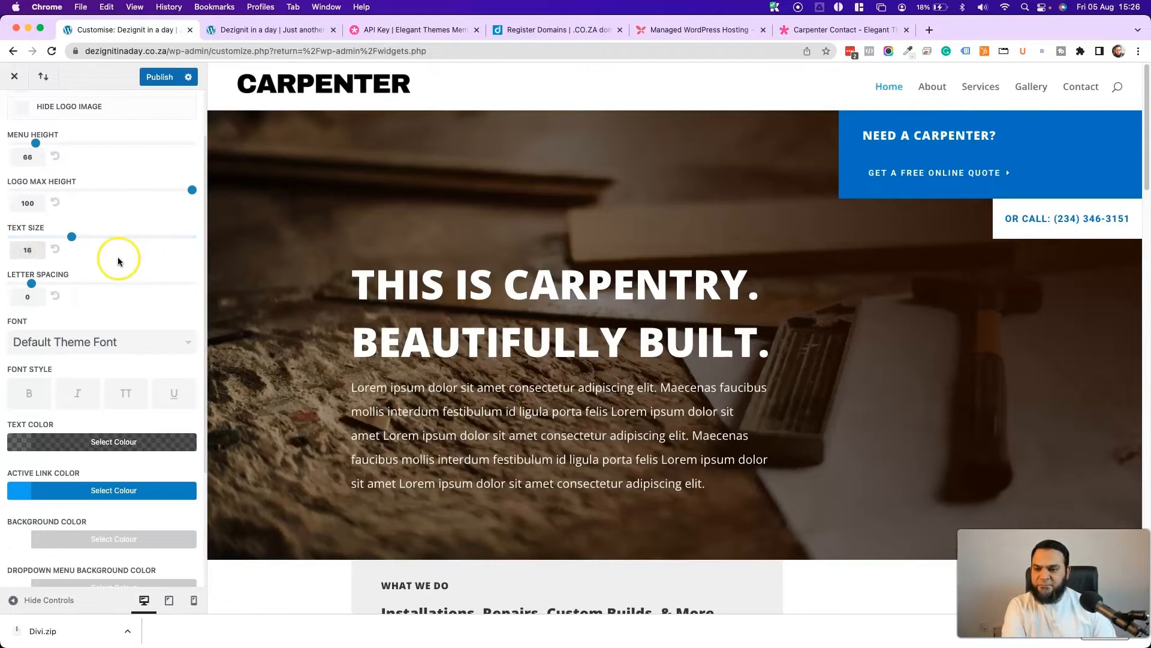
left_click(25, 294)
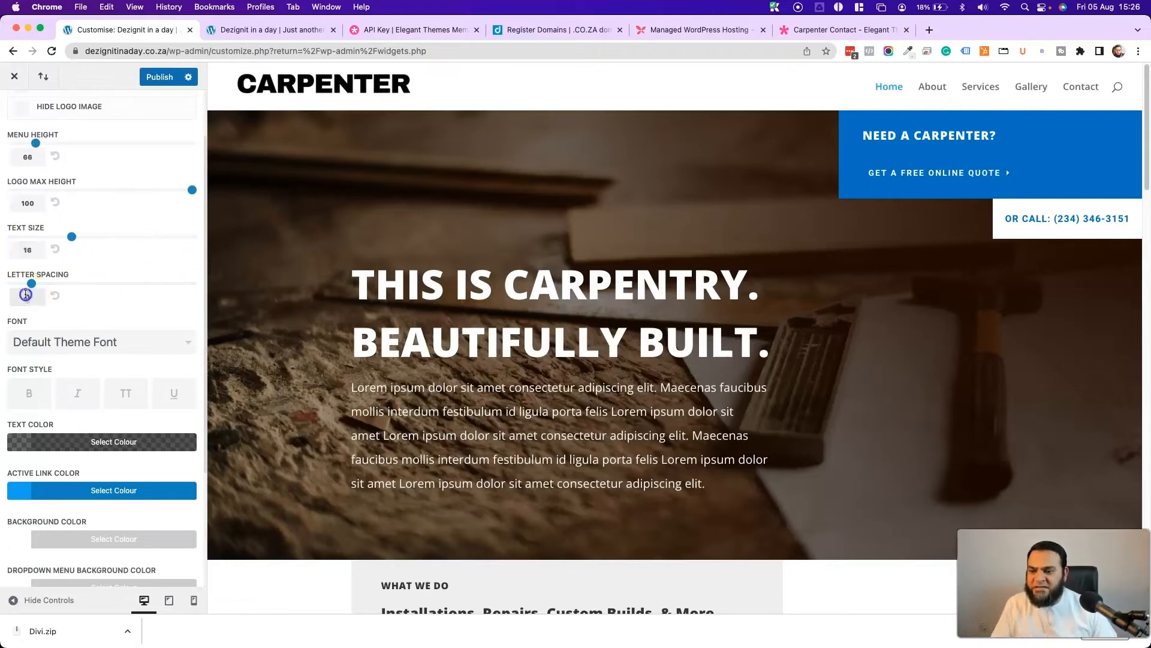
scroll(132, 276, "down", 3)
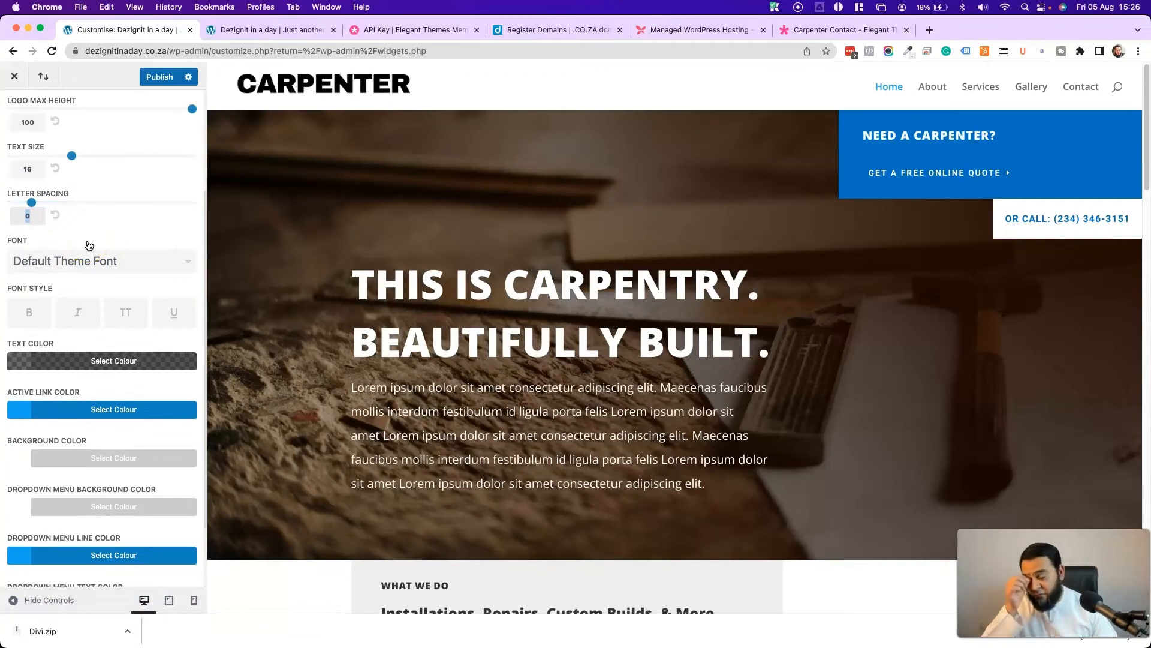
scroll(136, 217, "down", 3)
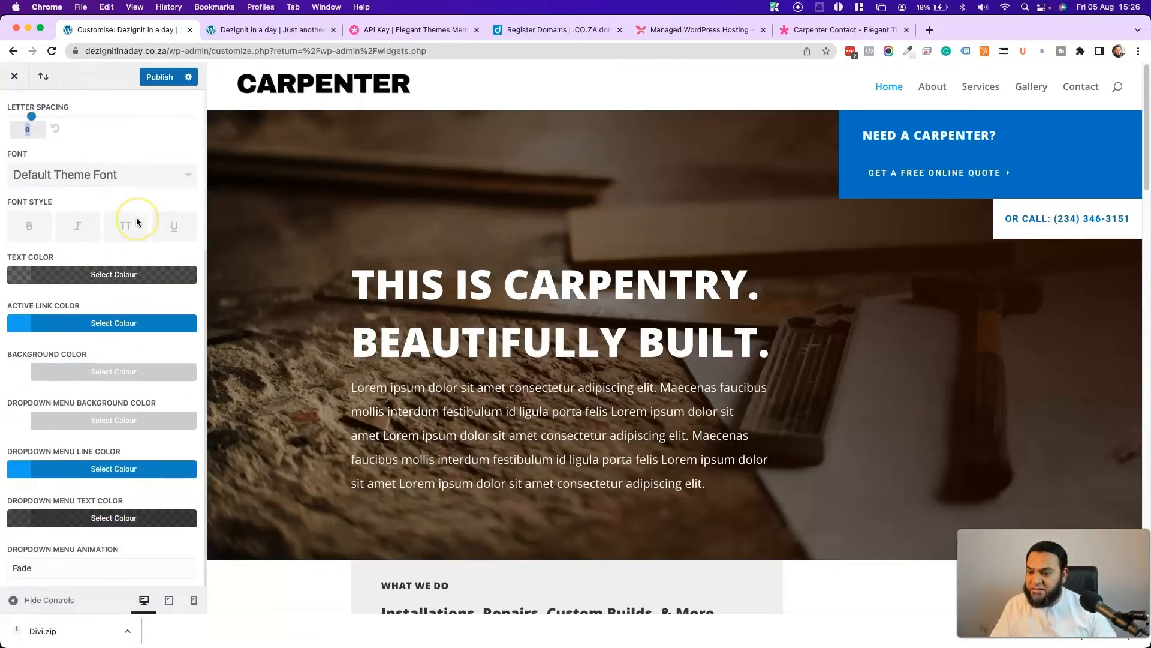
left_click(96, 280)
left_click(19, 324)
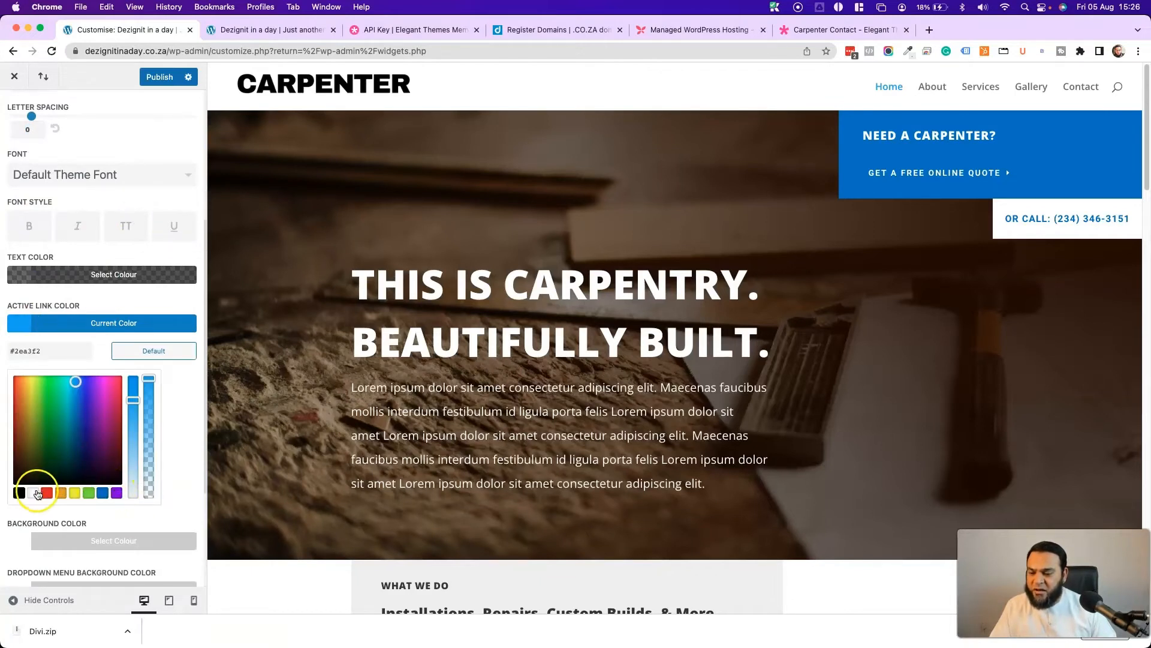
- Set the active link and dropdown menu line colours to blue #0c71c3
left_click(102, 492)
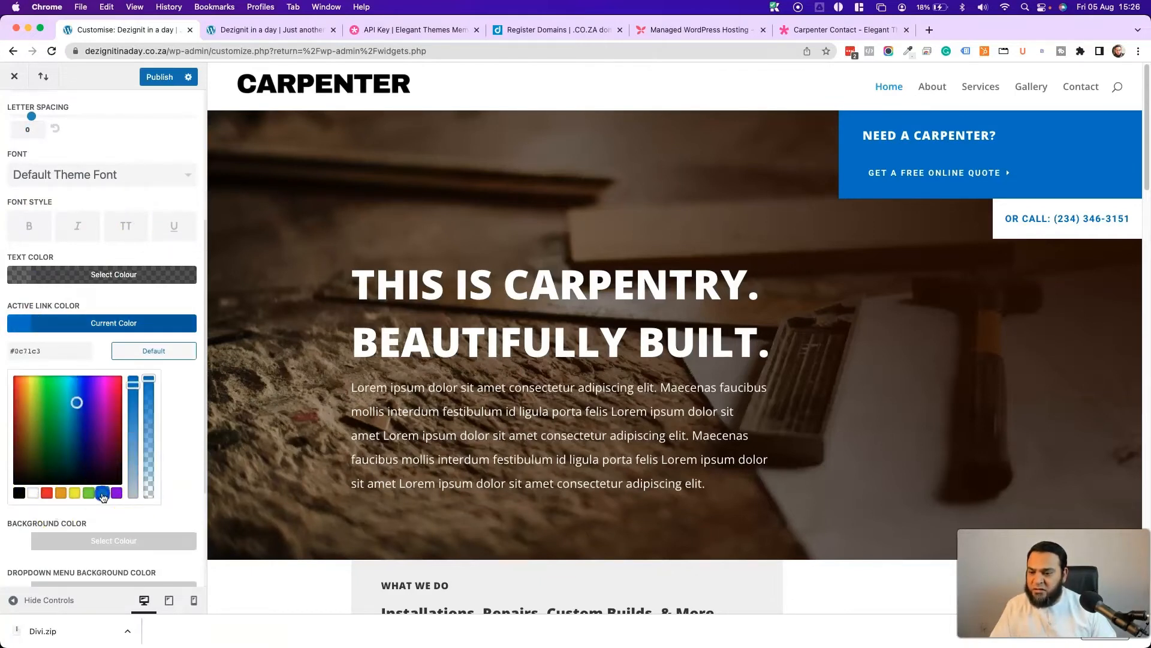
scroll(45, 347, "down", 3)
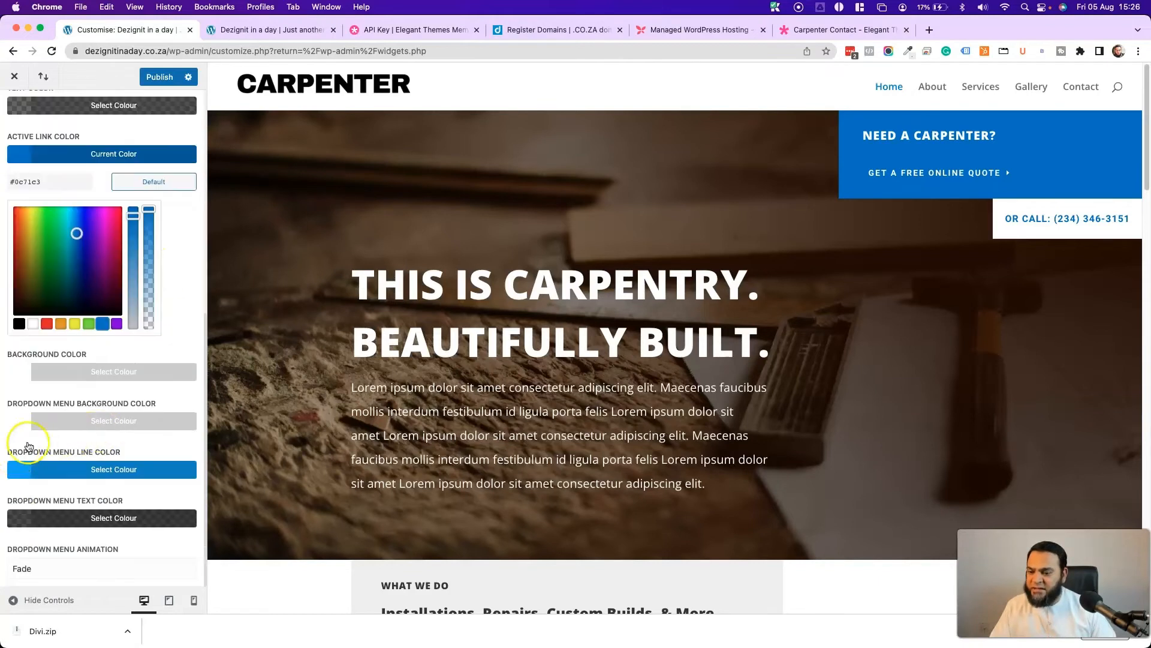
left_click(17, 475)
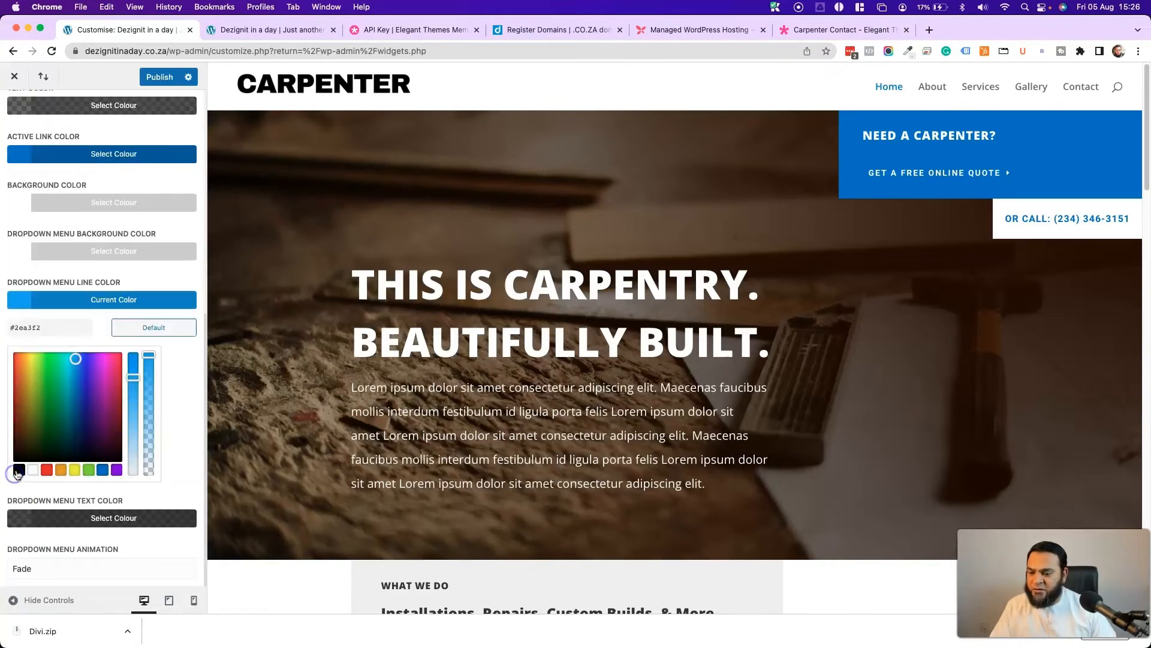
left_click(103, 471)
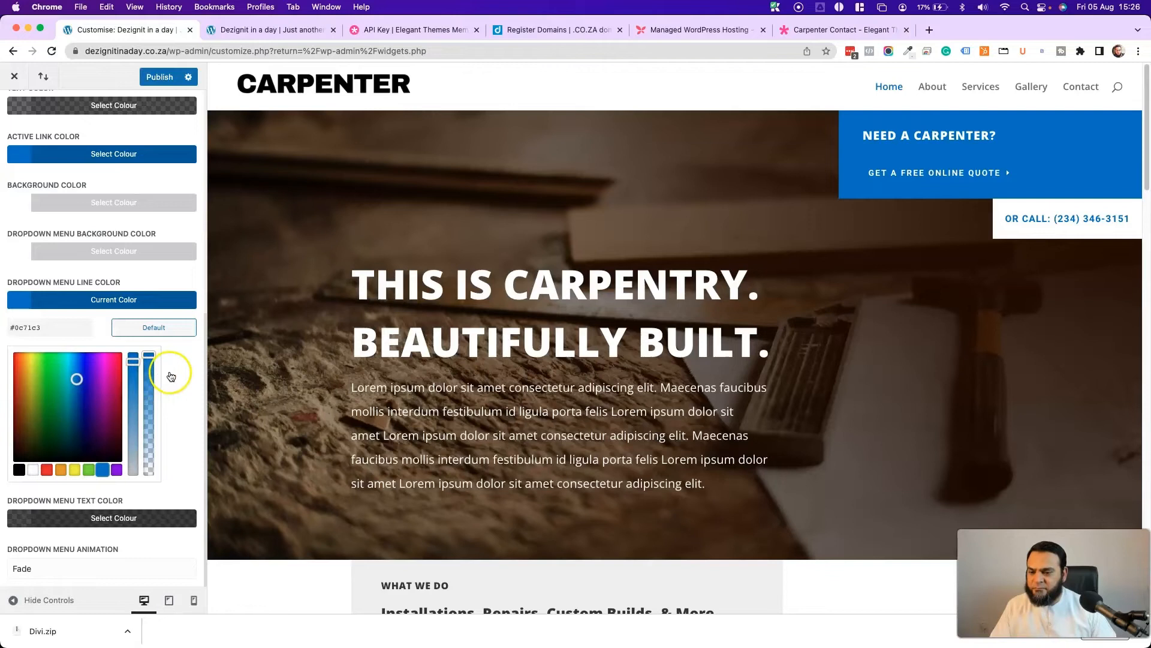
- Make the menu items uppercase with the TT font style
scroll(169, 375, "up", 7)
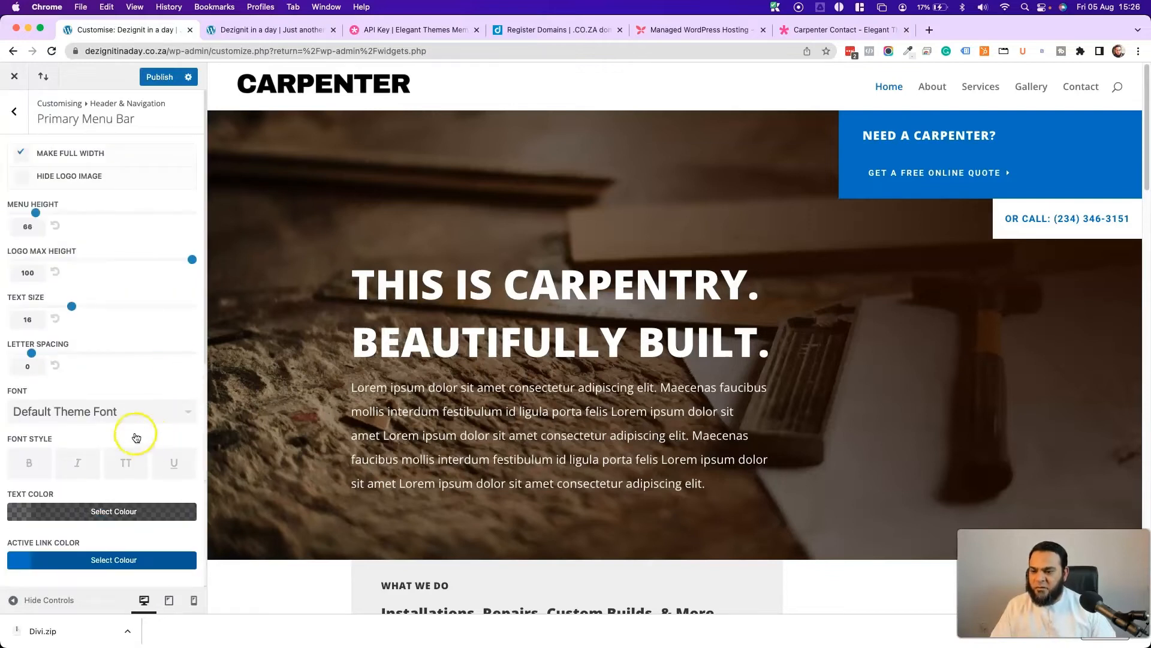
left_click(124, 468)
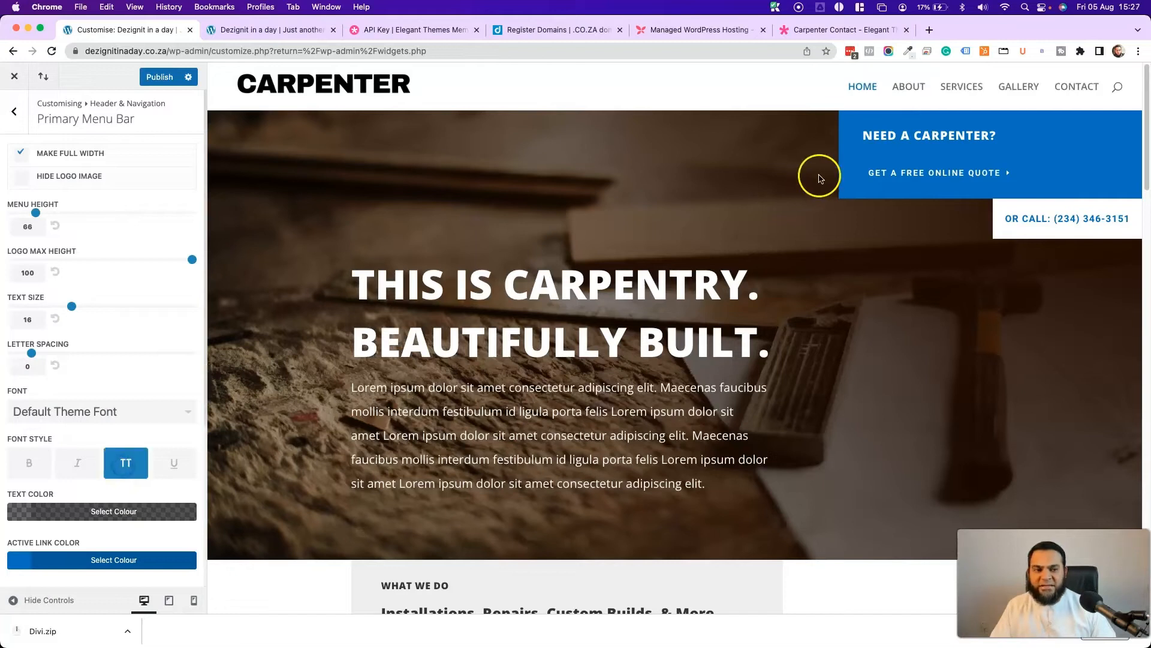
left_click(130, 468)
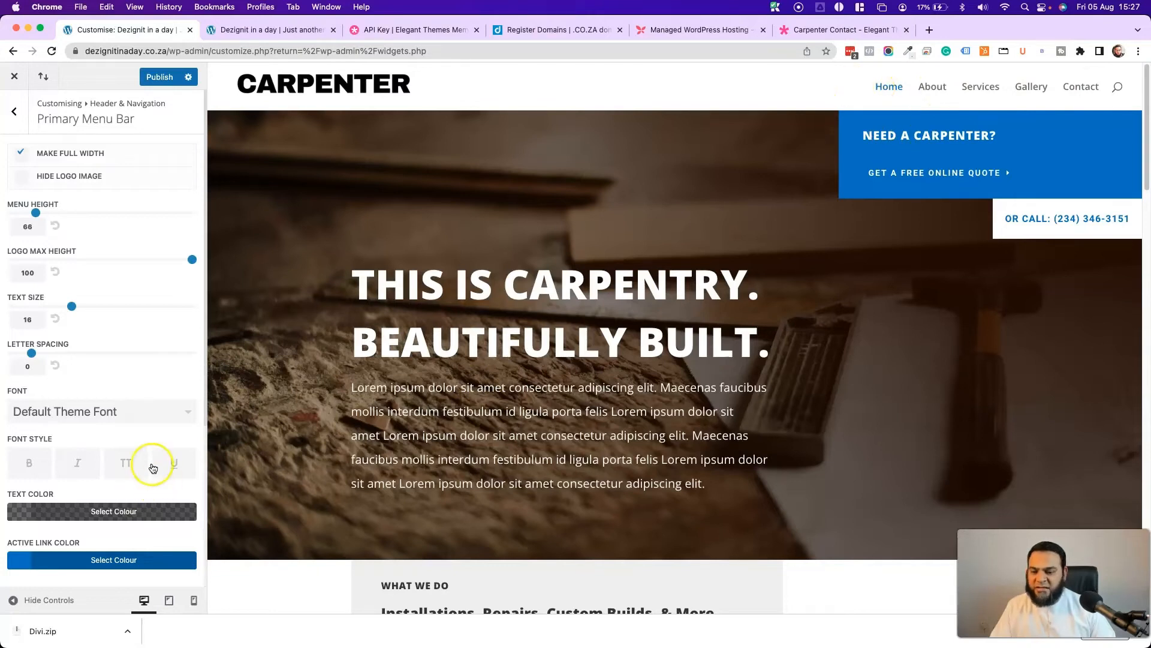
left_click(138, 462)
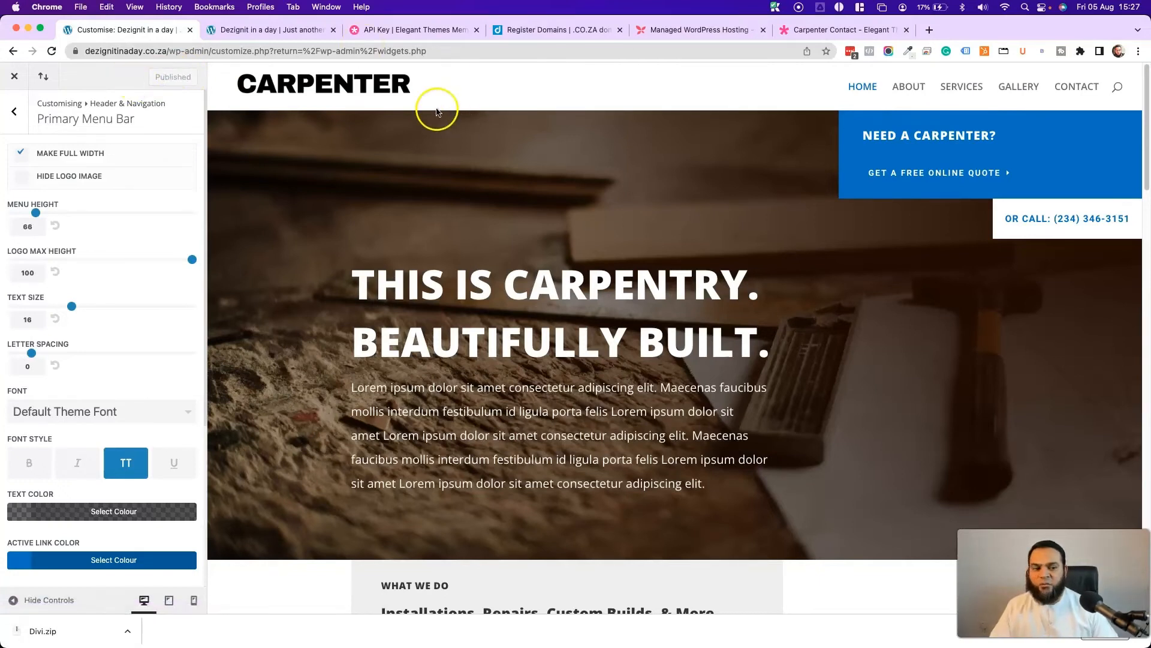
- Switch to the live site and review the full-width header and uppercase menu links
left_click(252, 37)
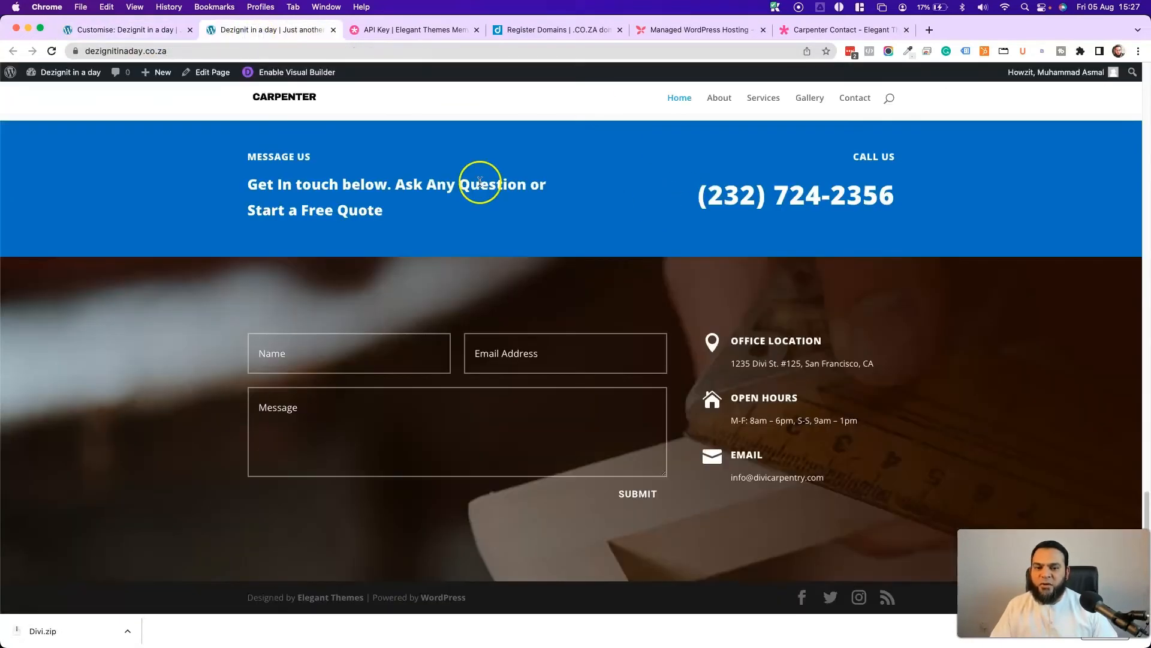
scroll(516, 258, "up", 20)
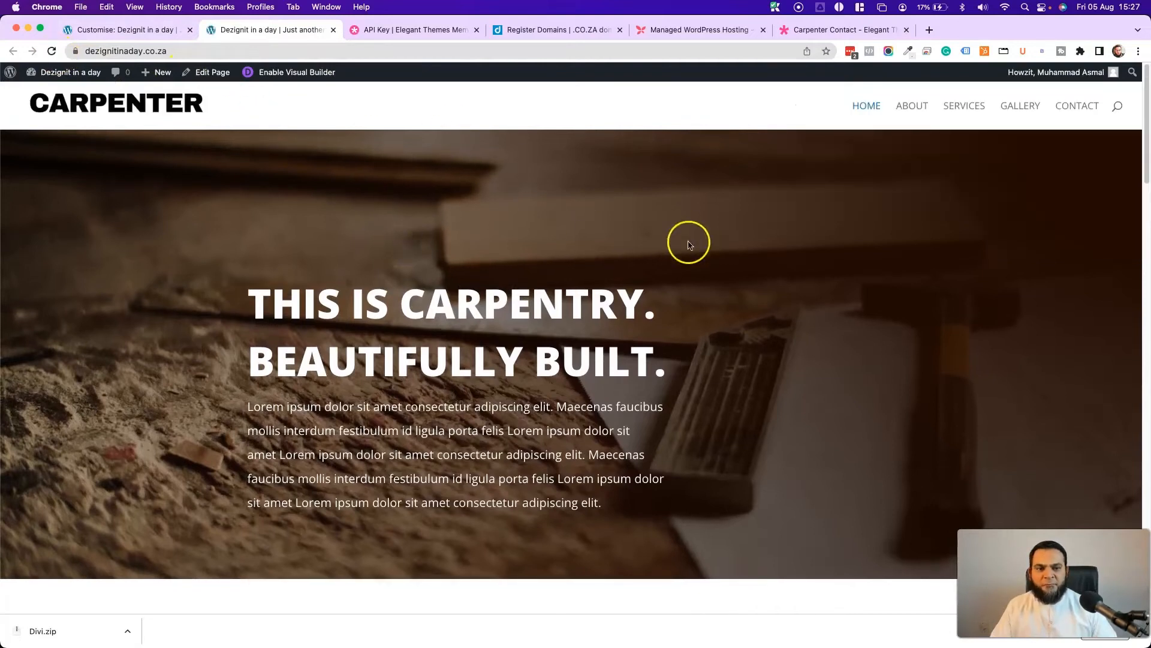
scroll(356, 349, "down", 20)
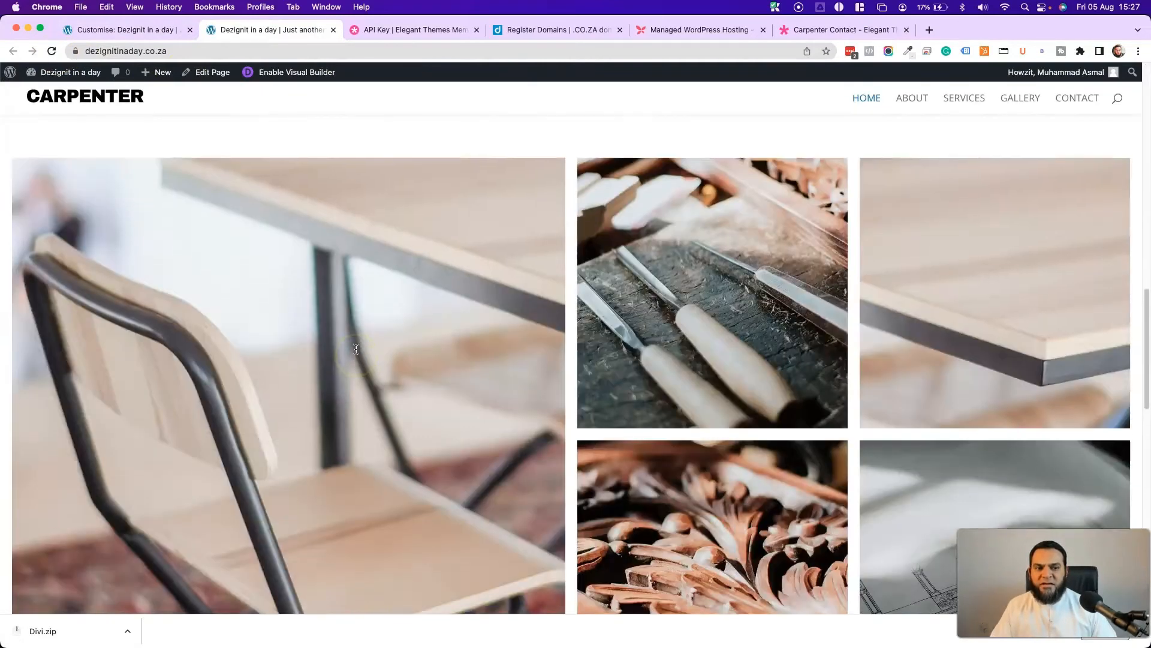
scroll(599, 270, "up", 20)
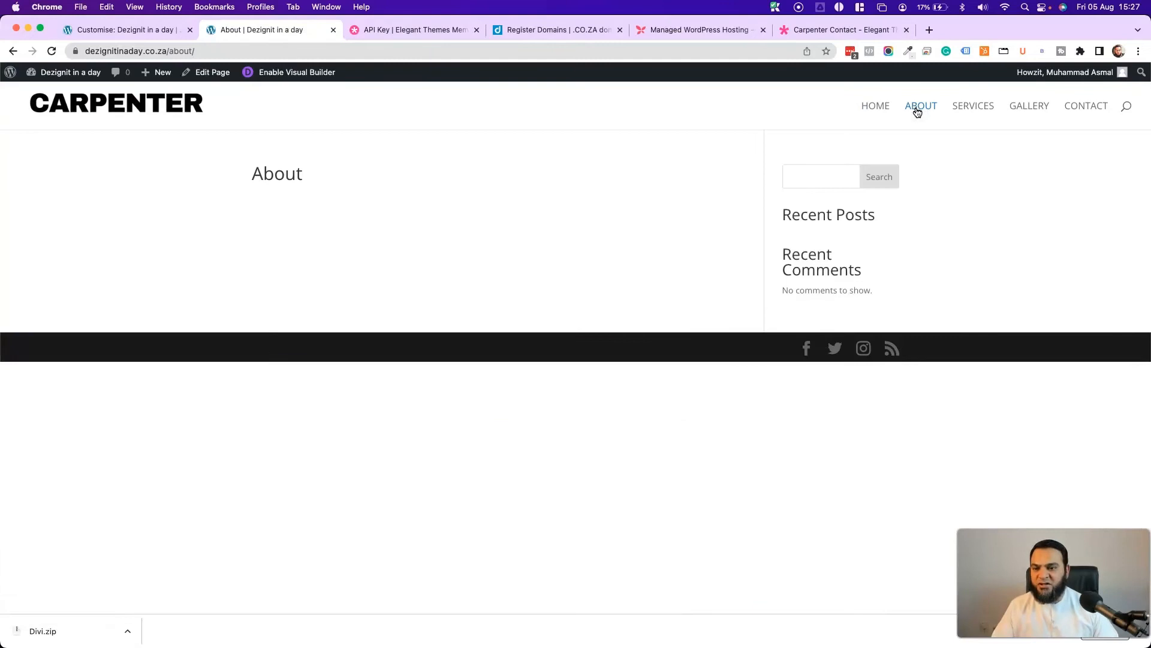
- In the Visual Builder, search premade layouts for 'CARPENTER' and apply Carpenter About Page
left_click(293, 80)
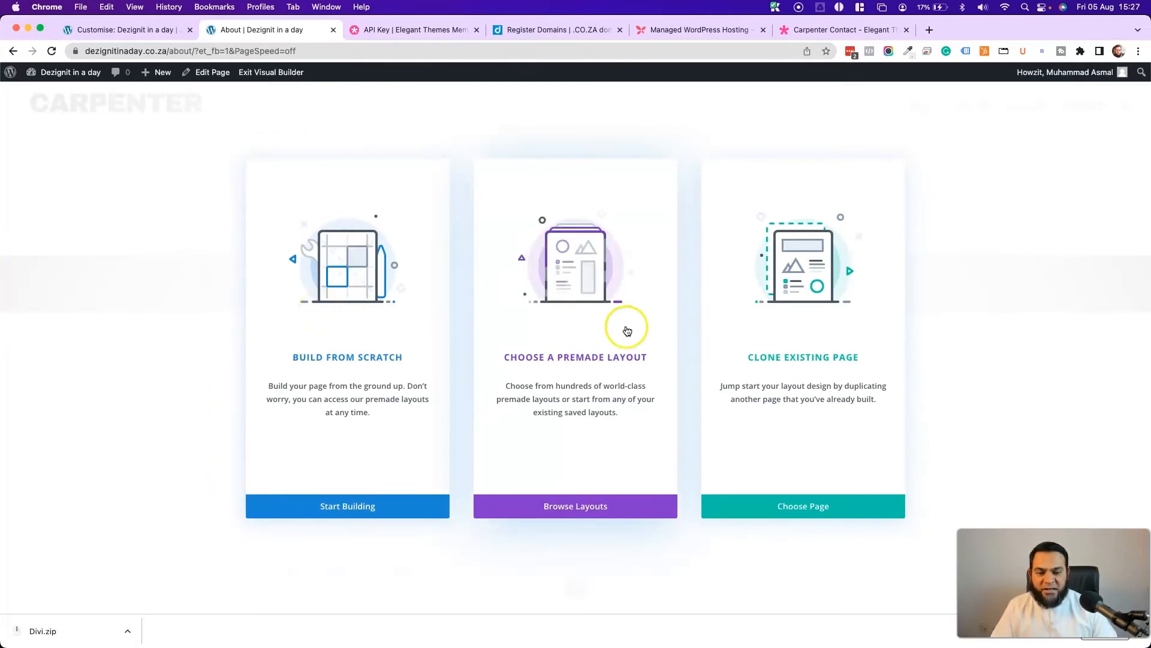
left_click(555, 314)
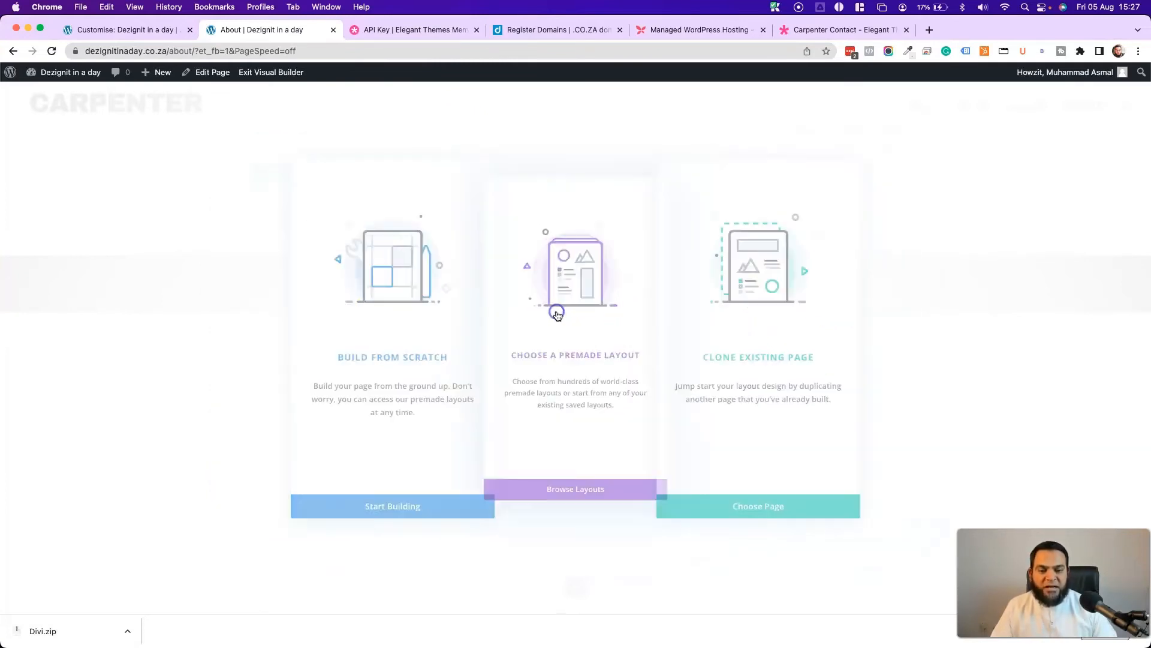
left_click(297, 234)
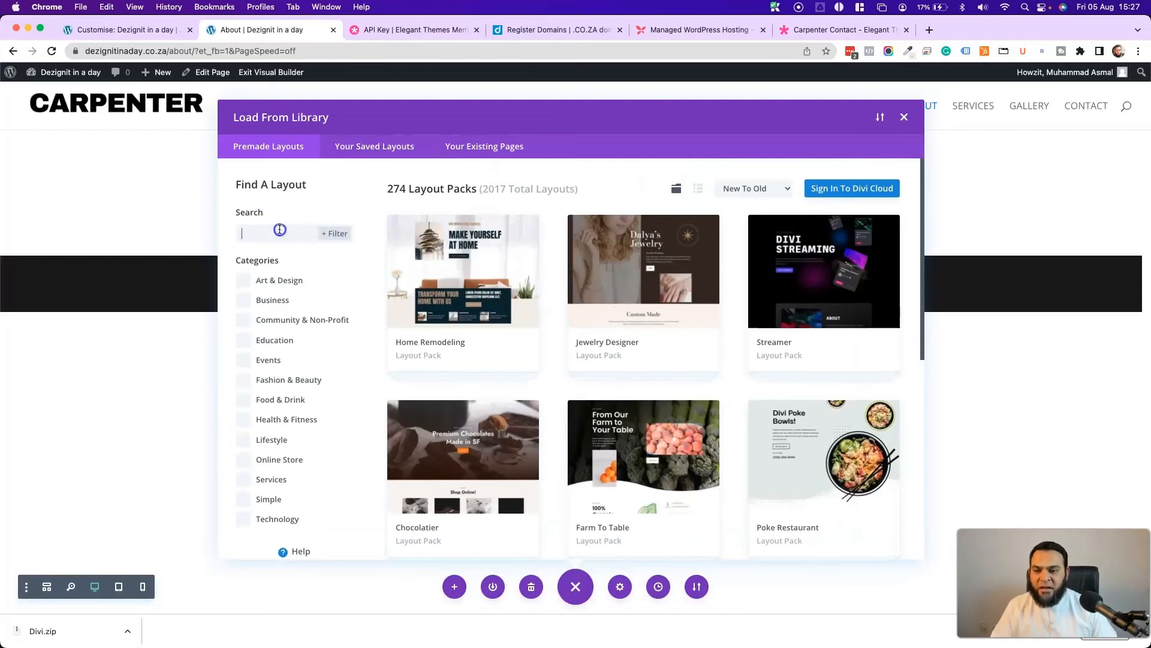
left_click(280, 229)
type("CARPENTER")
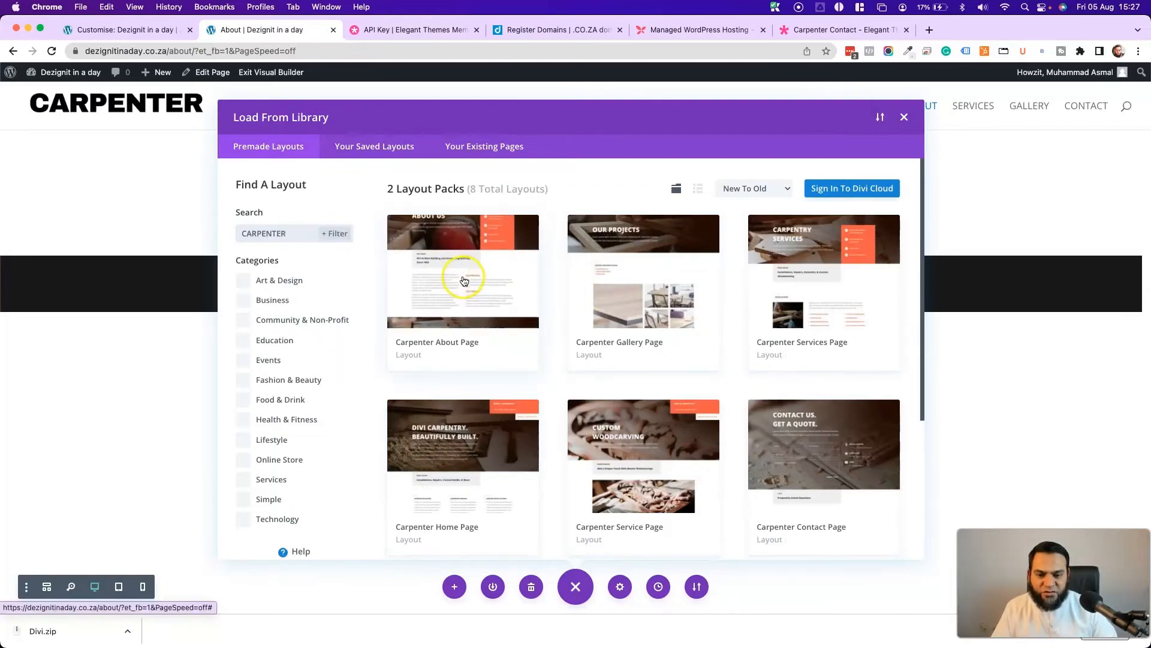
left_click(464, 282)
left_click(484, 515)
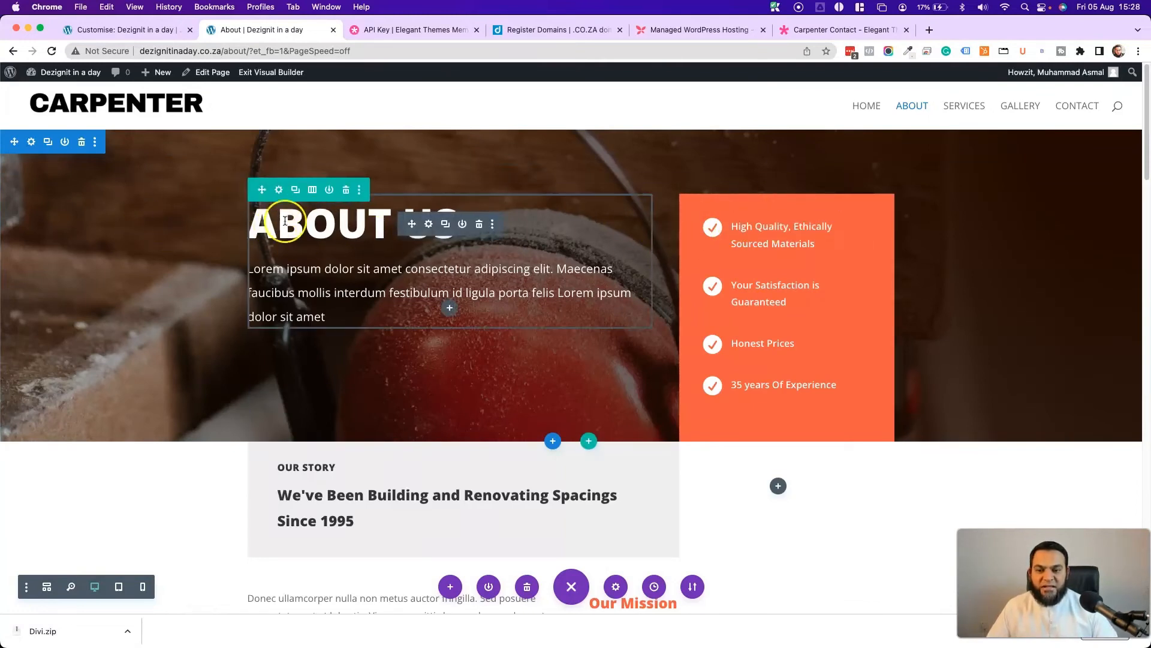
- Find and replace the column's orange #f25b3a background with blue #0c71c3 across the section
left_click(280, 191)
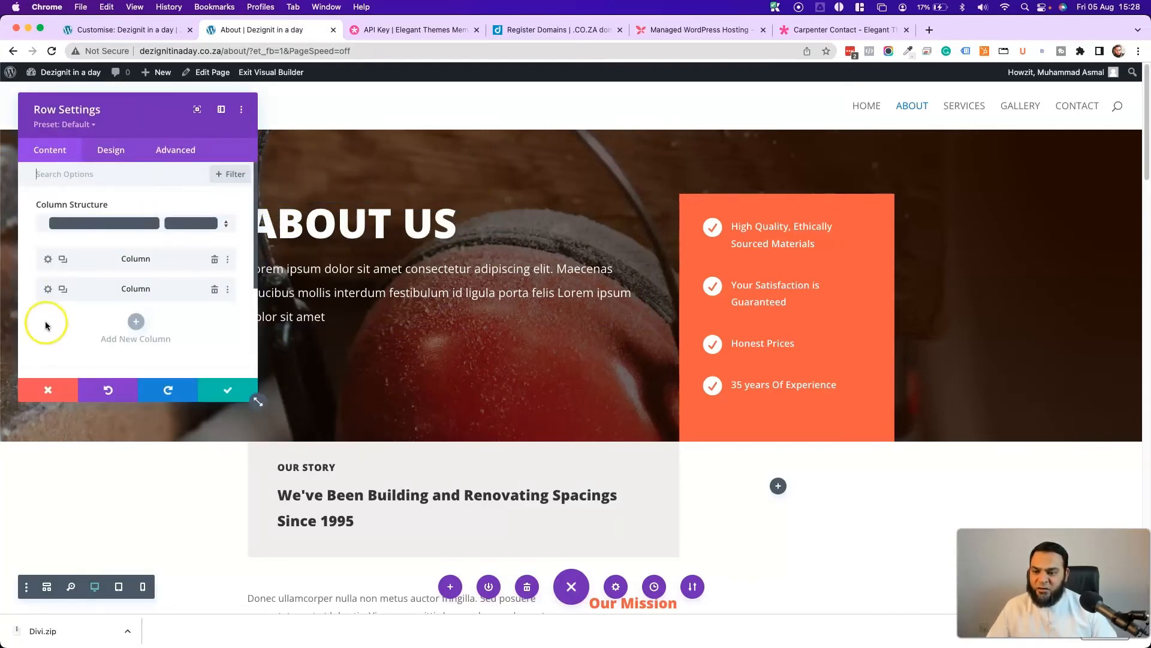
left_click(48, 288)
scroll(99, 281, "down", 2)
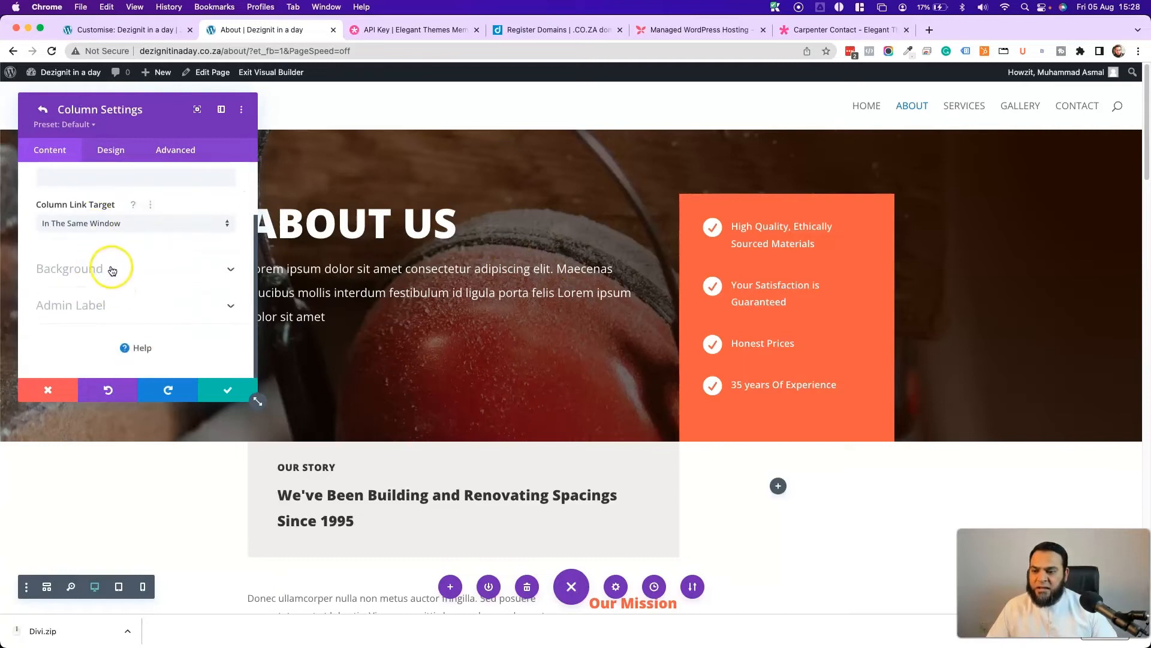
left_click(111, 267)
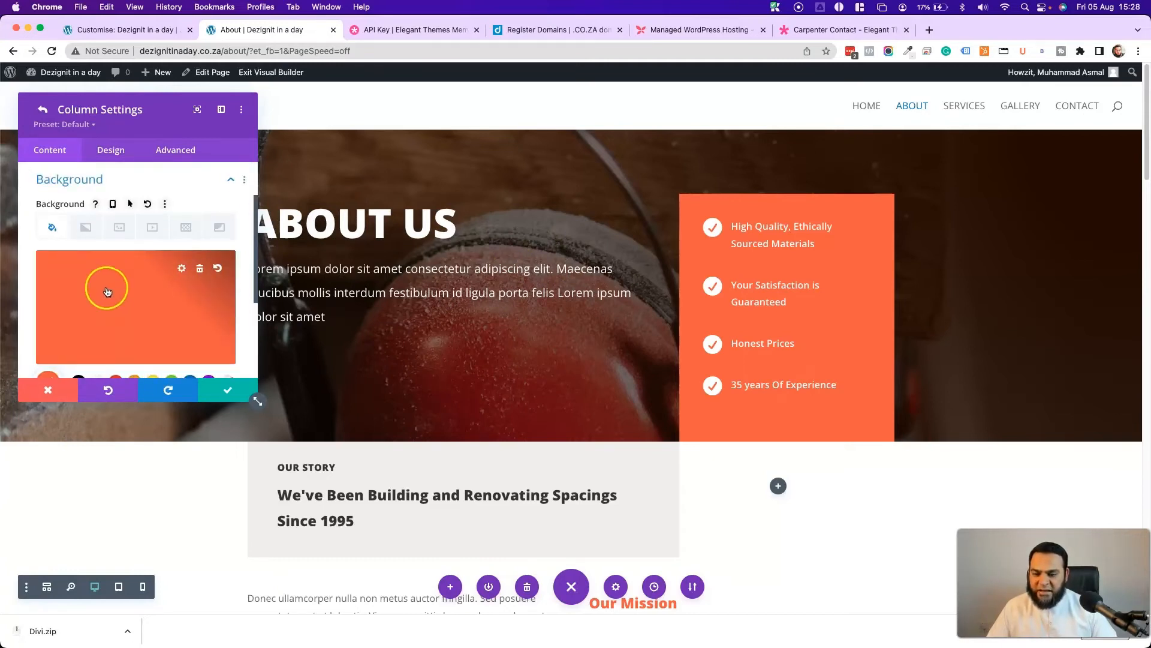
right_click(106, 292)
left_click(102, 228)
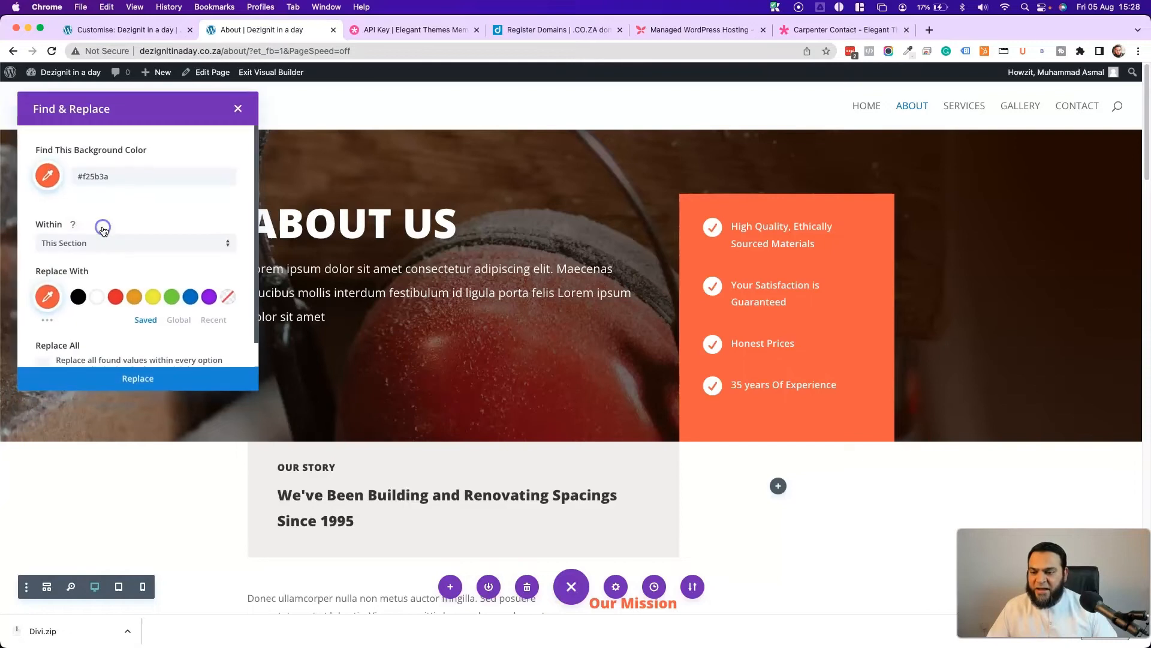
left_click(191, 296)
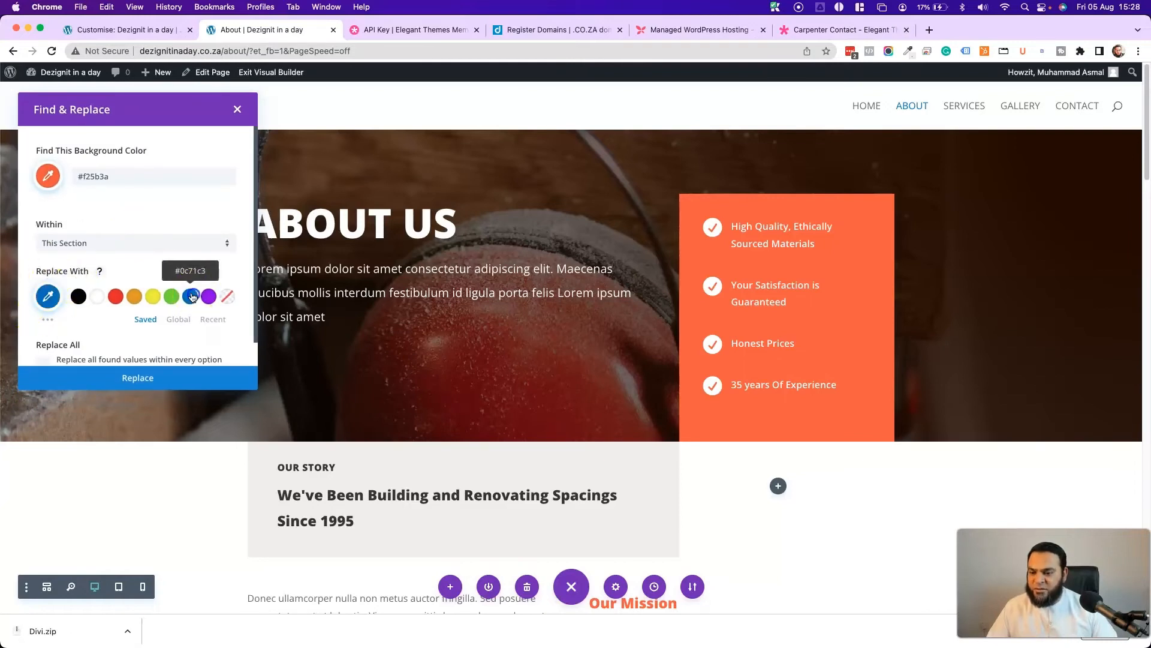
scroll(120, 288, "down", 1)
left_click(132, 380)
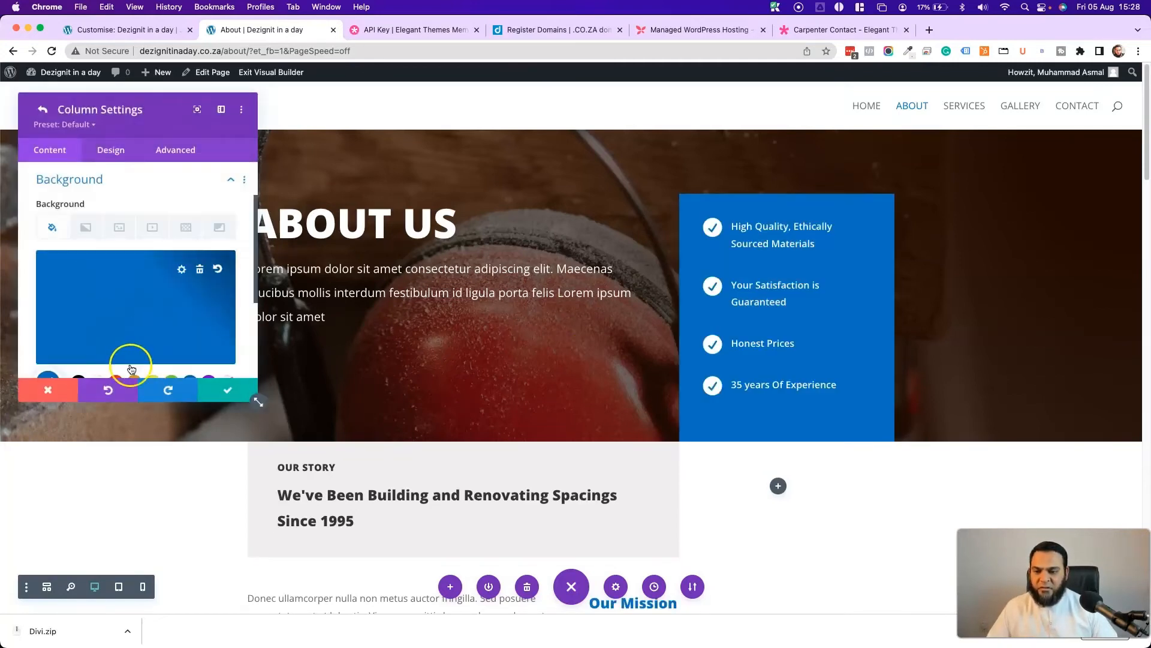
left_click(207, 387)
- Review the About page's blue accents down to the contact section, then save it
scroll(481, 352, "down", 10)
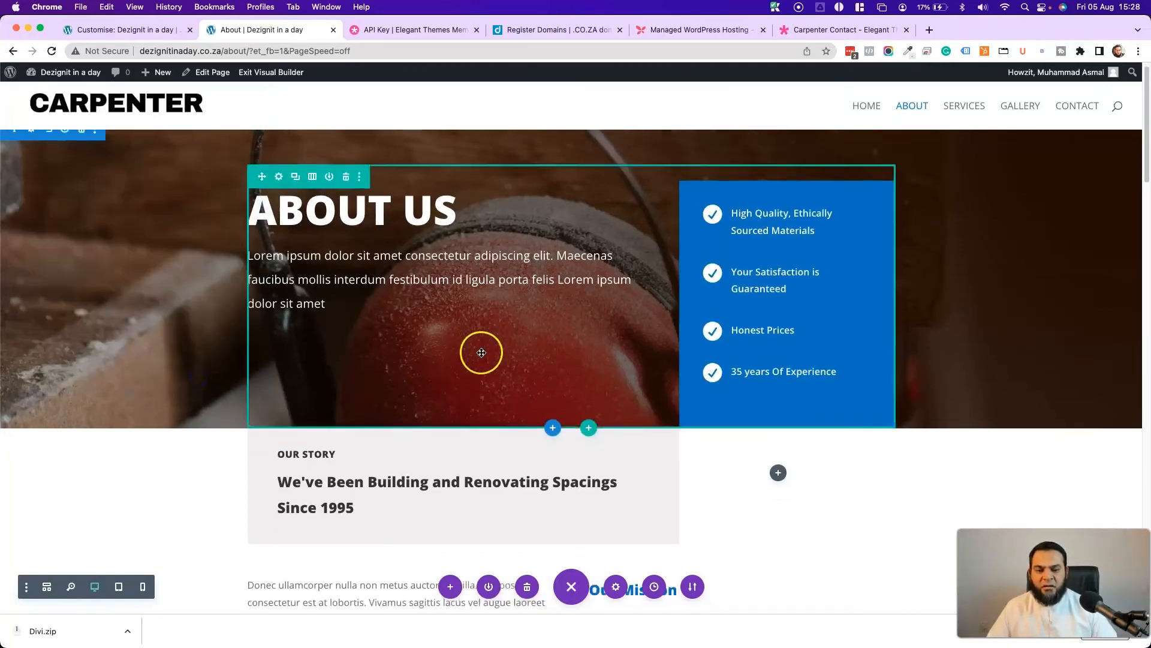
scroll(486, 350, "down", 15)
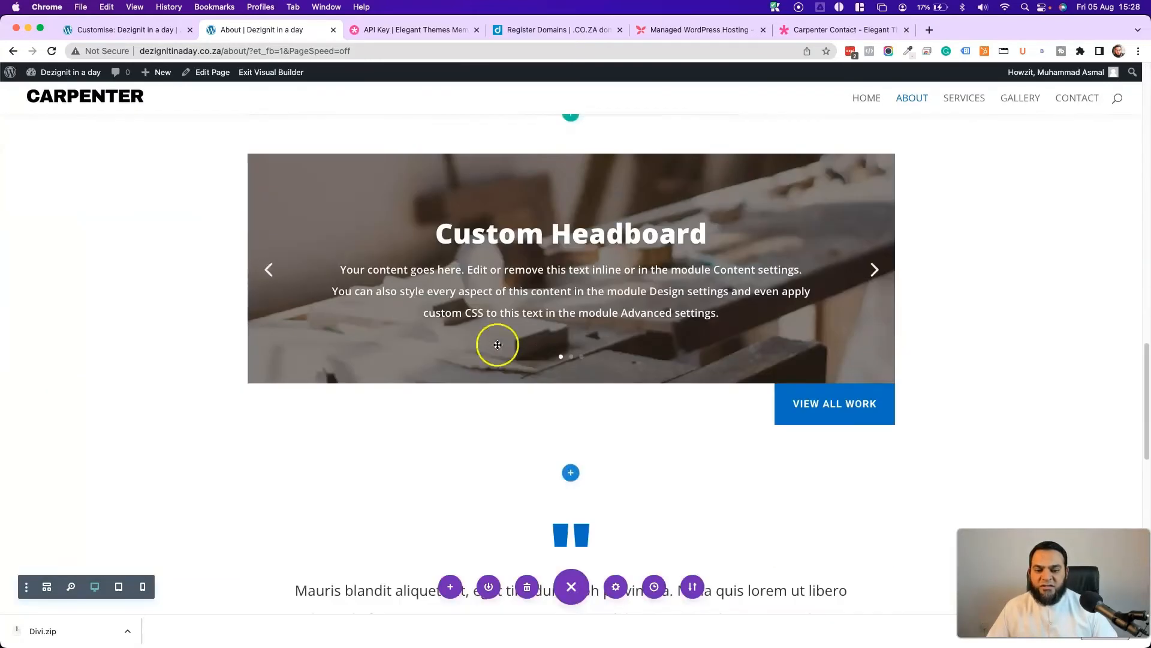
scroll(554, 351, "down", 8)
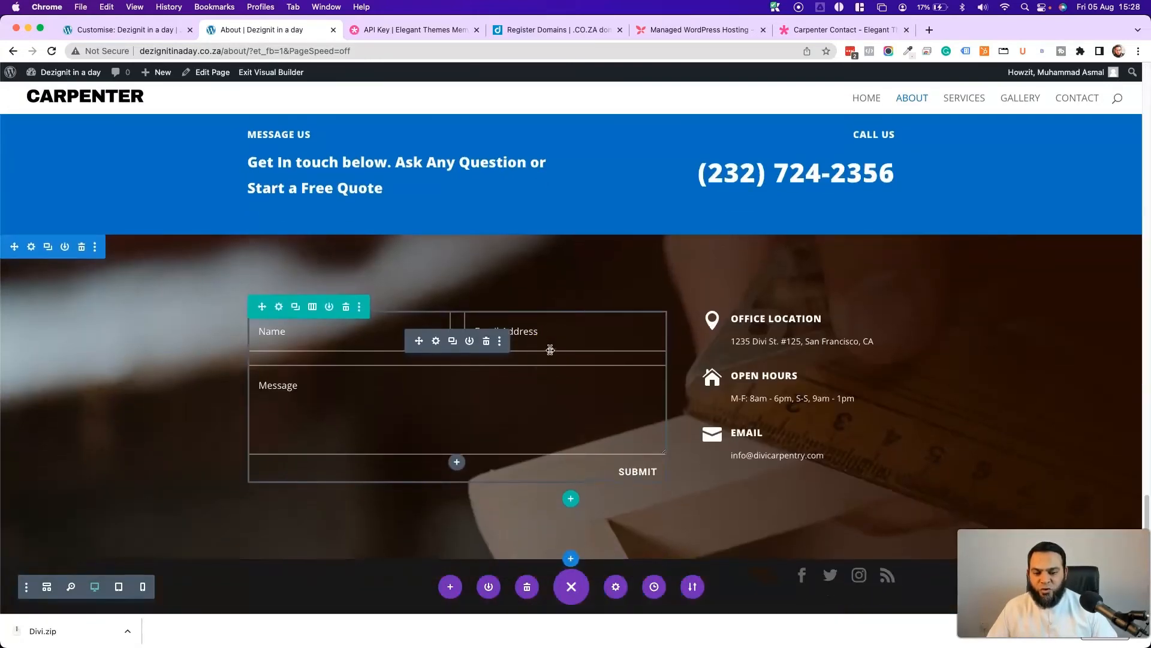
scroll(550, 350, "up", 20)
scroll(550, 349, "up", 6)
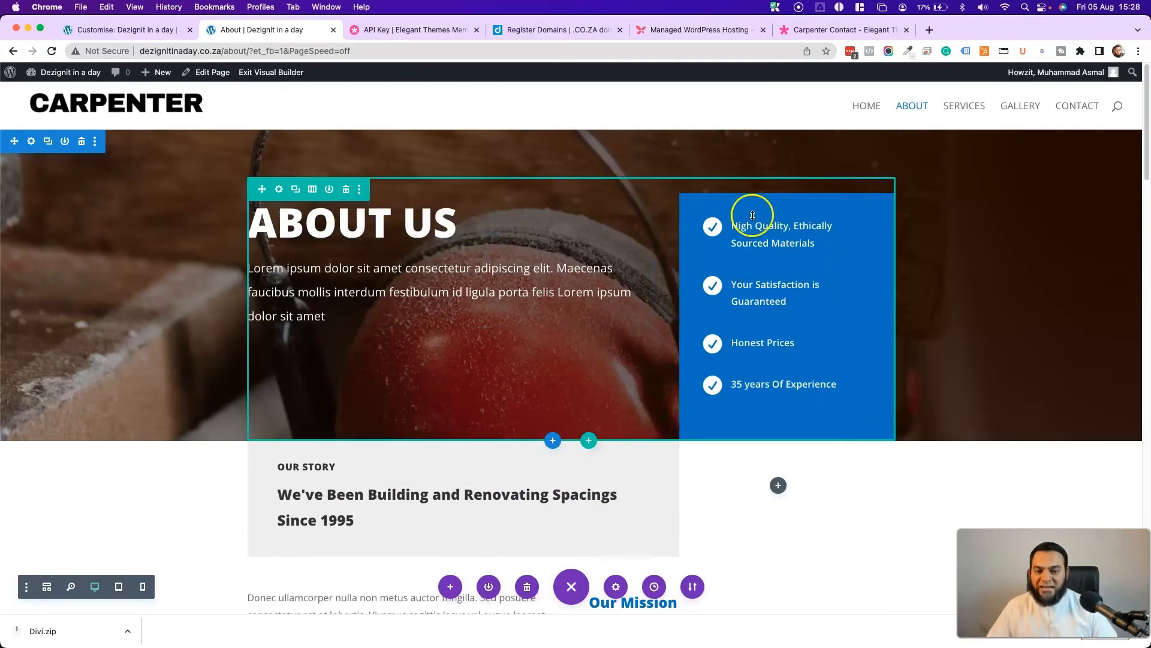
scroll(456, 383, "down", 4)
scroll(420, 359, "down", 5)
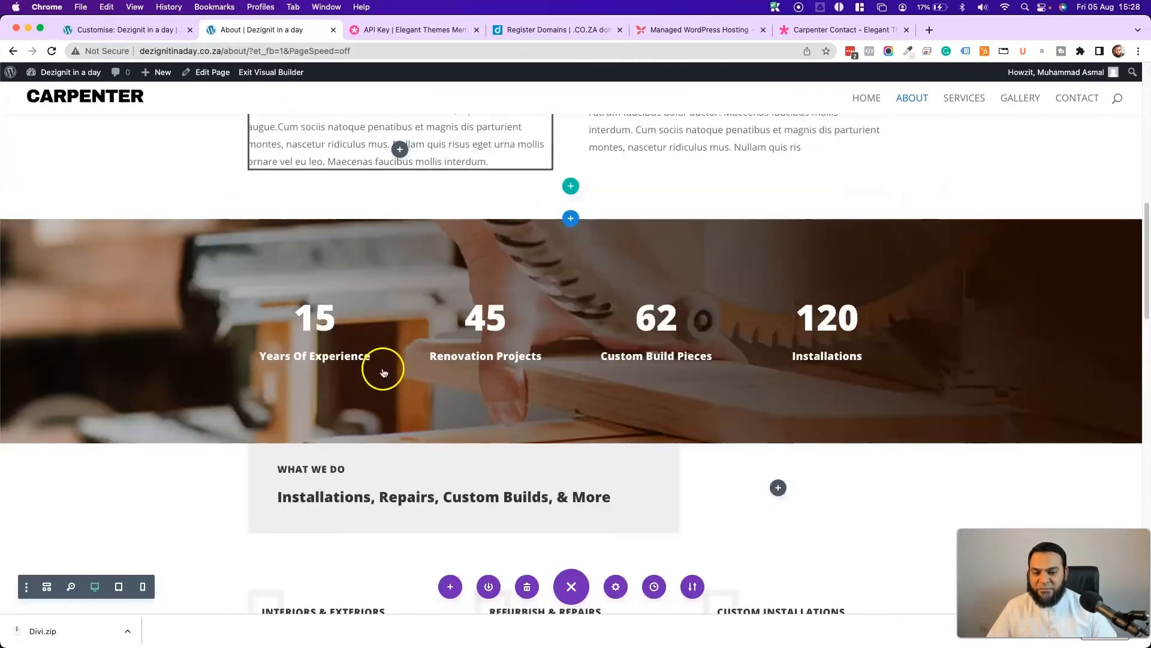
scroll(659, 311, "down", 8)
scroll(825, 321, "down", 12)
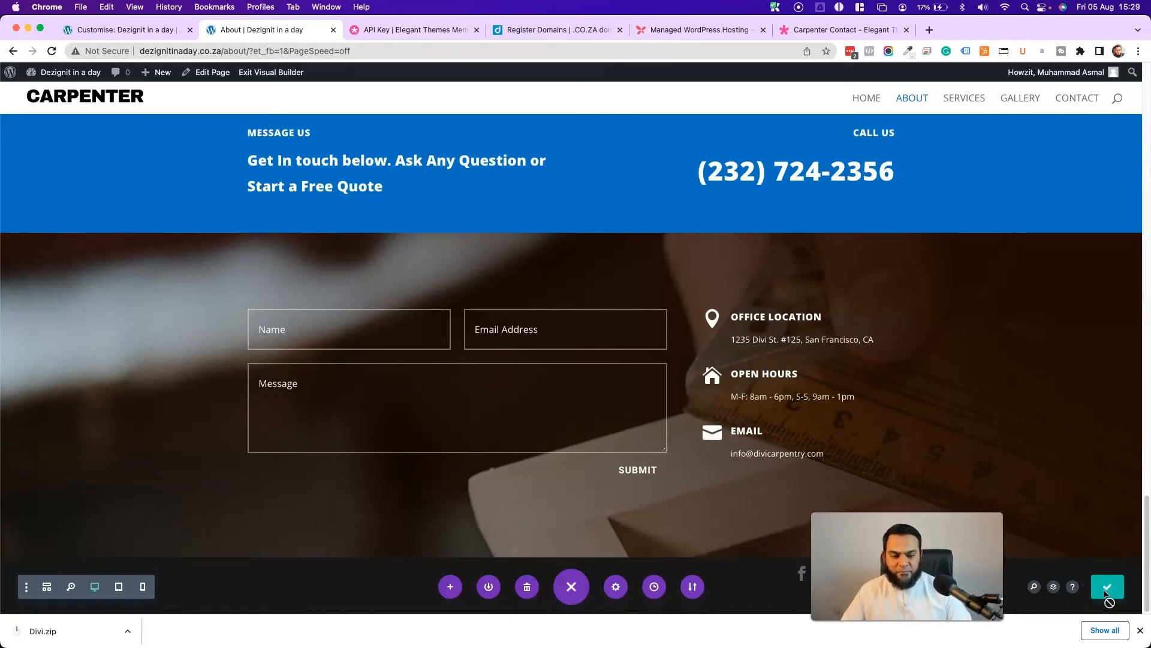
left_click(269, 77)
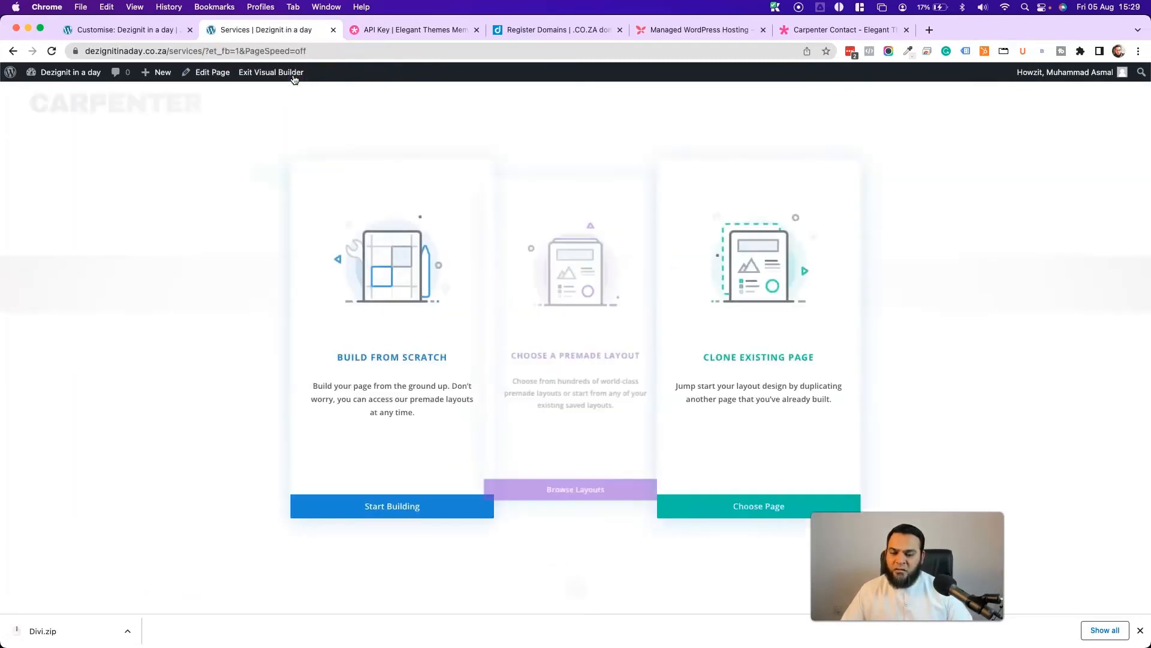
- Search premade layouts for 'CARP' and apply the Carpenter Services Page layout
left_click(609, 327)
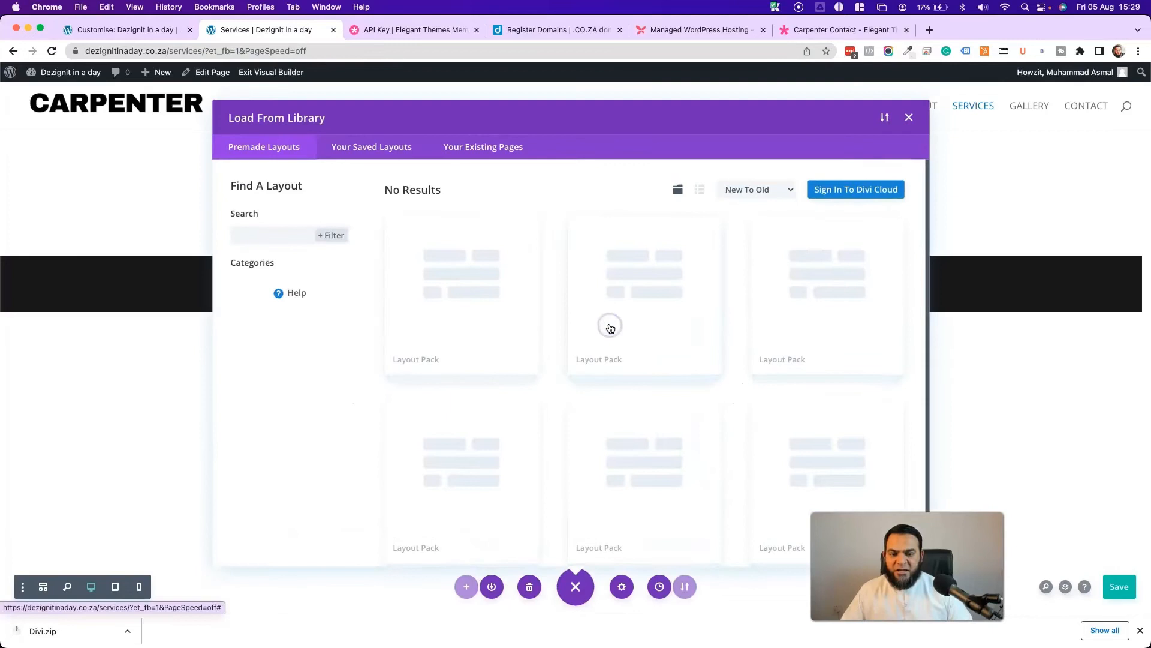
left_click(257, 236)
type("CARPENTER")
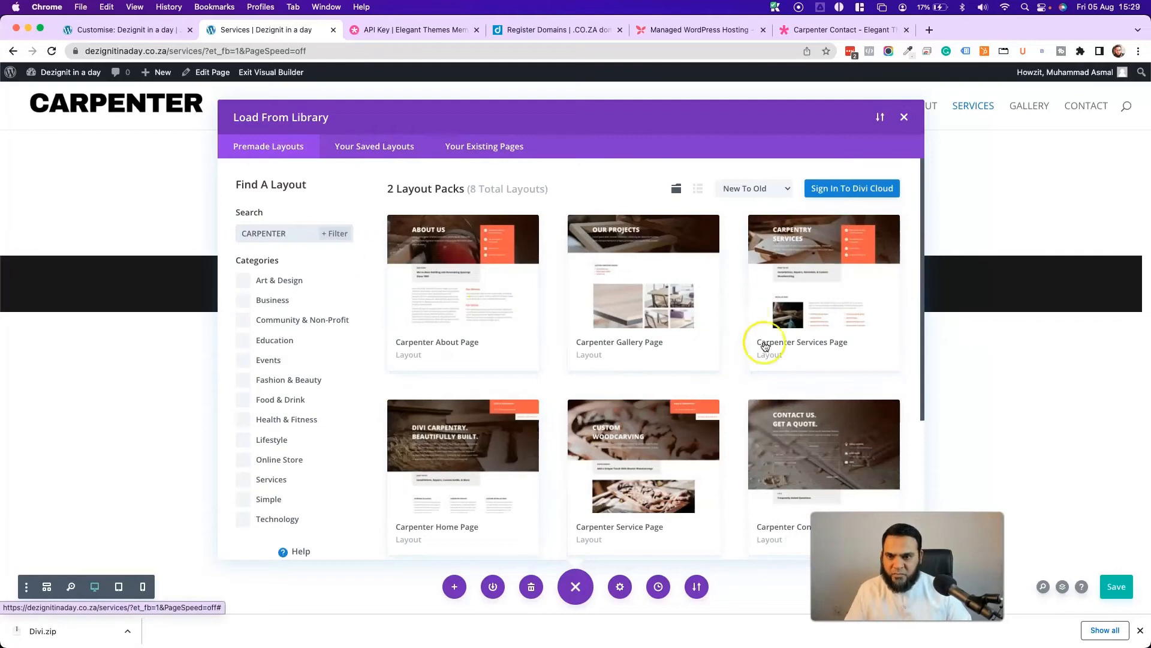
left_click(823, 275)
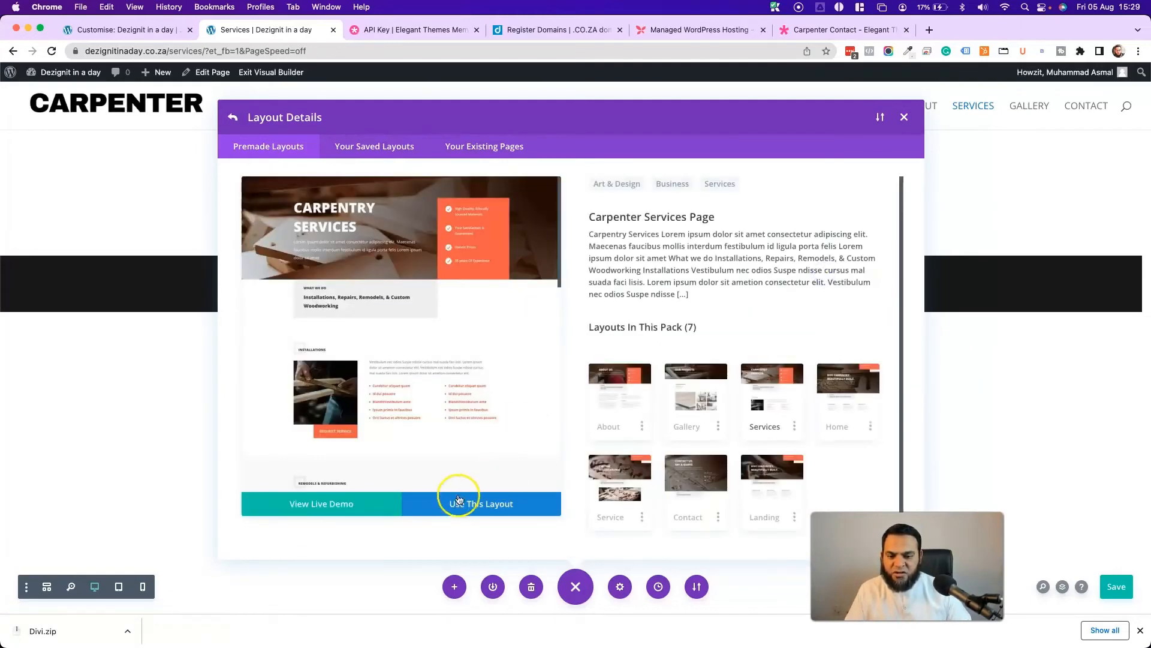
left_click(495, 508)
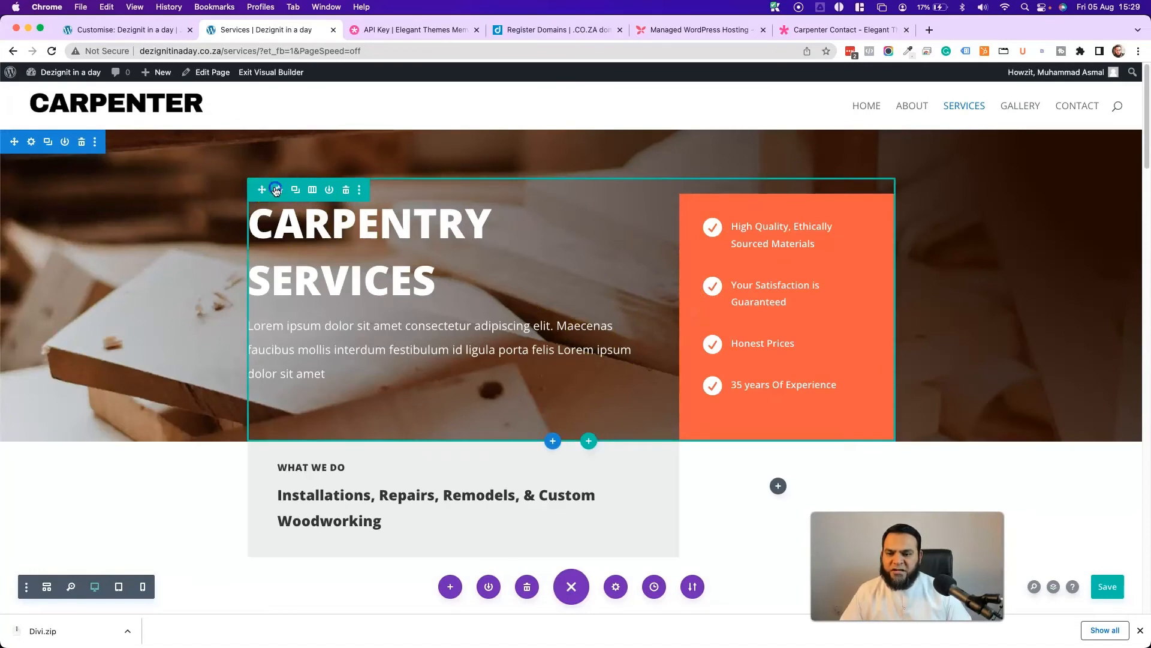
- Replace the Services column's orange background with blue #0c71c3 in every option type, keeping changes
left_click(276, 190)
left_click(45, 290)
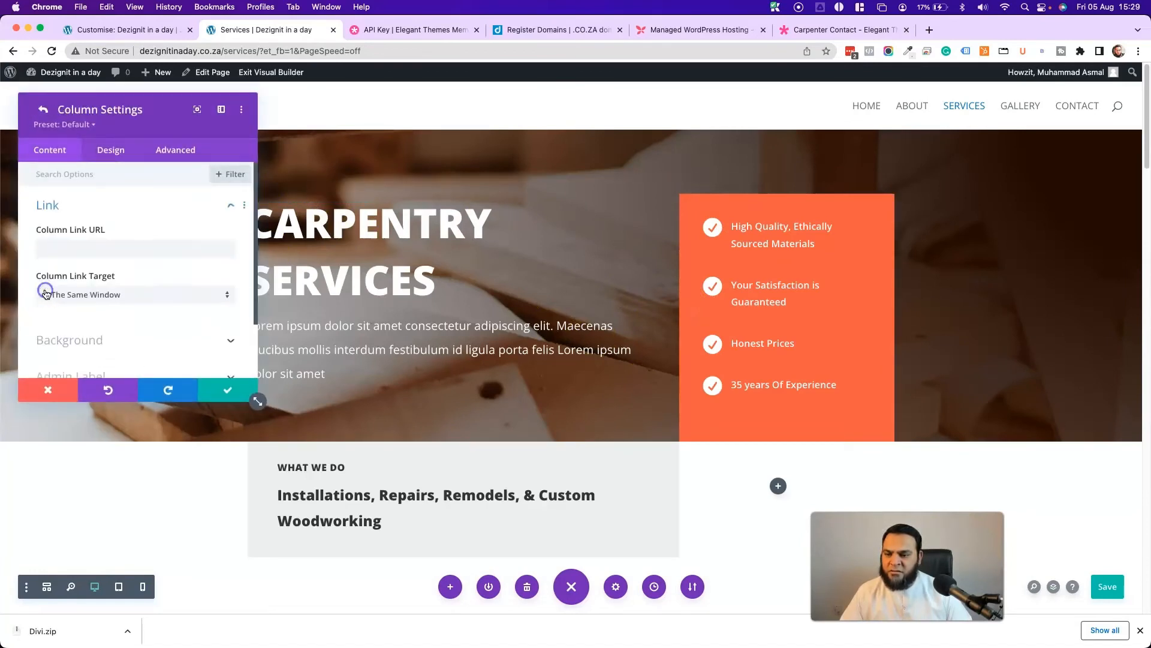
left_click(78, 341)
right_click(108, 285)
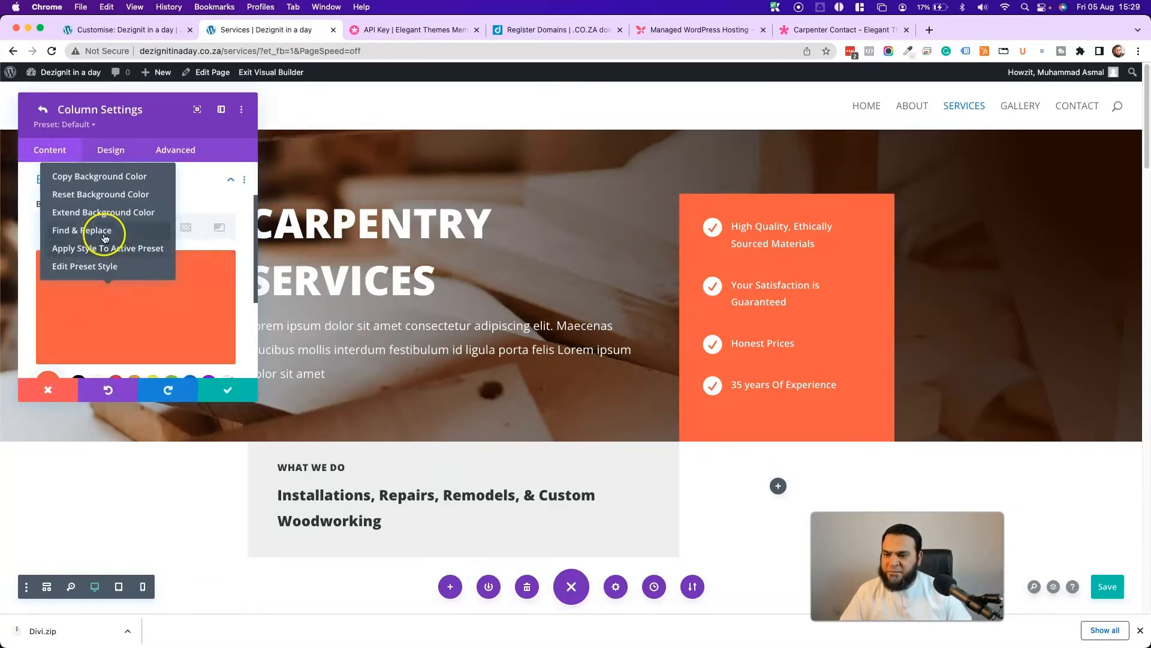
left_click(105, 237)
left_click(190, 297)
scroll(90, 341, "down", 1)
left_click(44, 346)
left_click(138, 378)
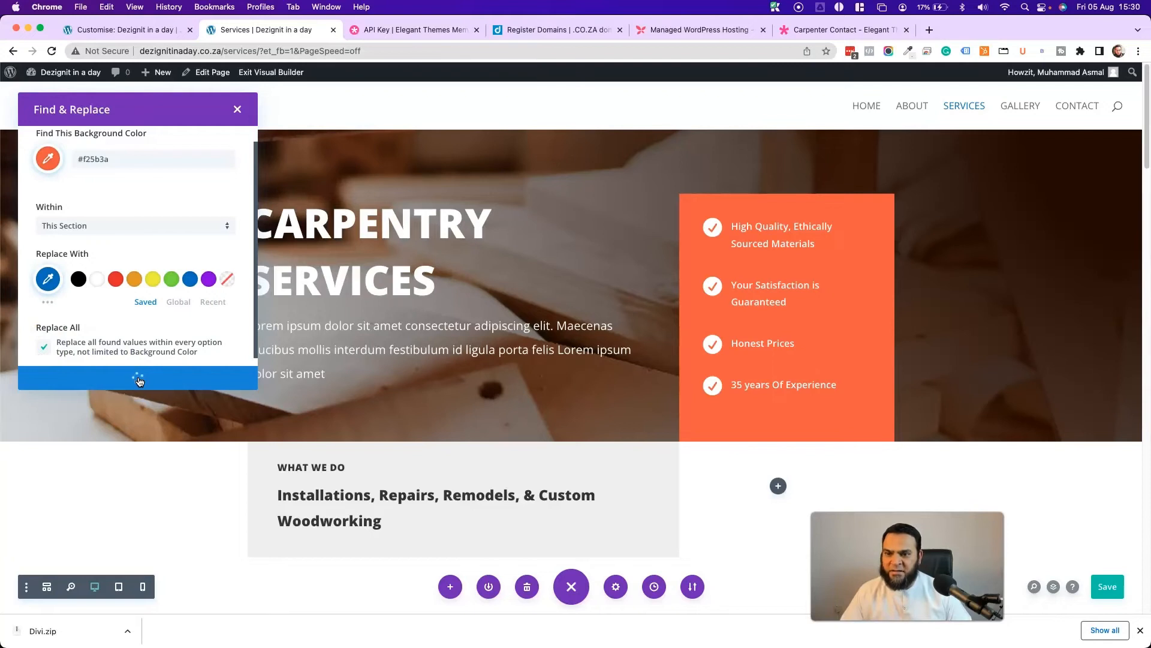
left_click(214, 397)
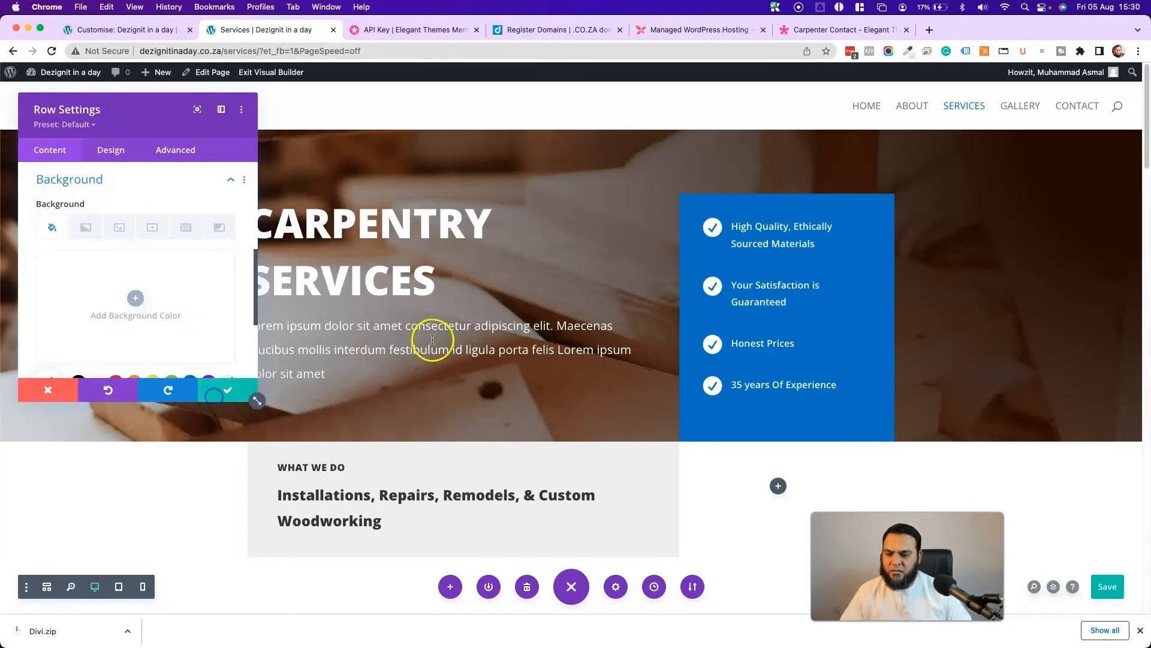
left_click(221, 391)
- Check the blue contact band and exit the Visual Builder to view the Services page
scroll(451, 341, "down", 20)
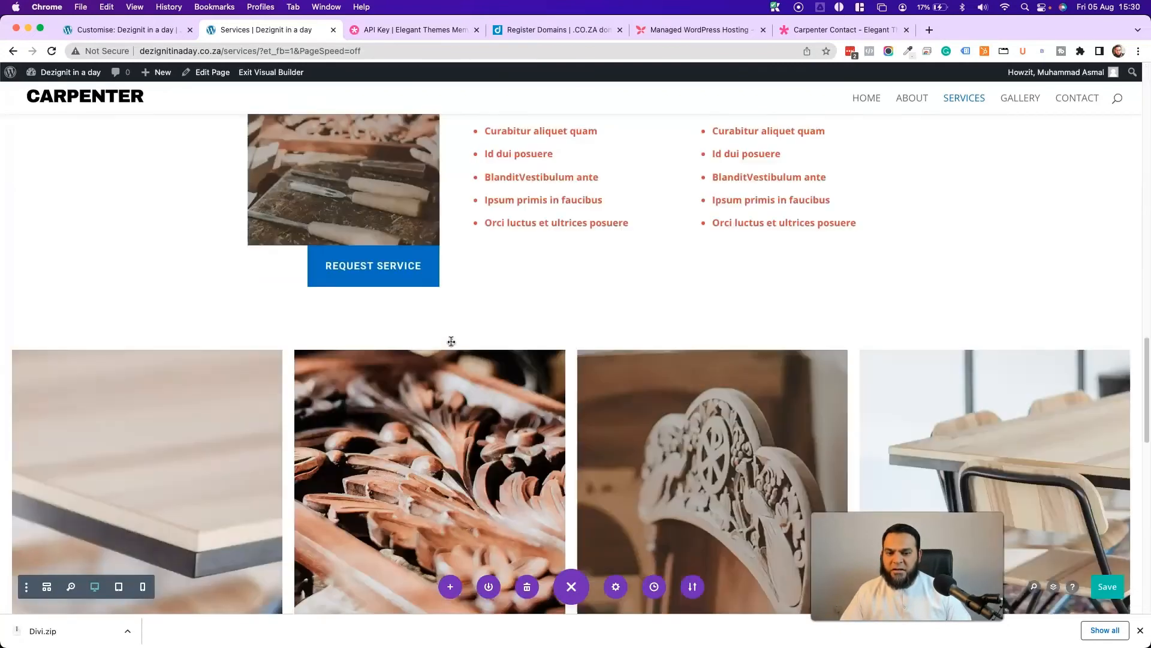
scroll(451, 341, "down", 10)
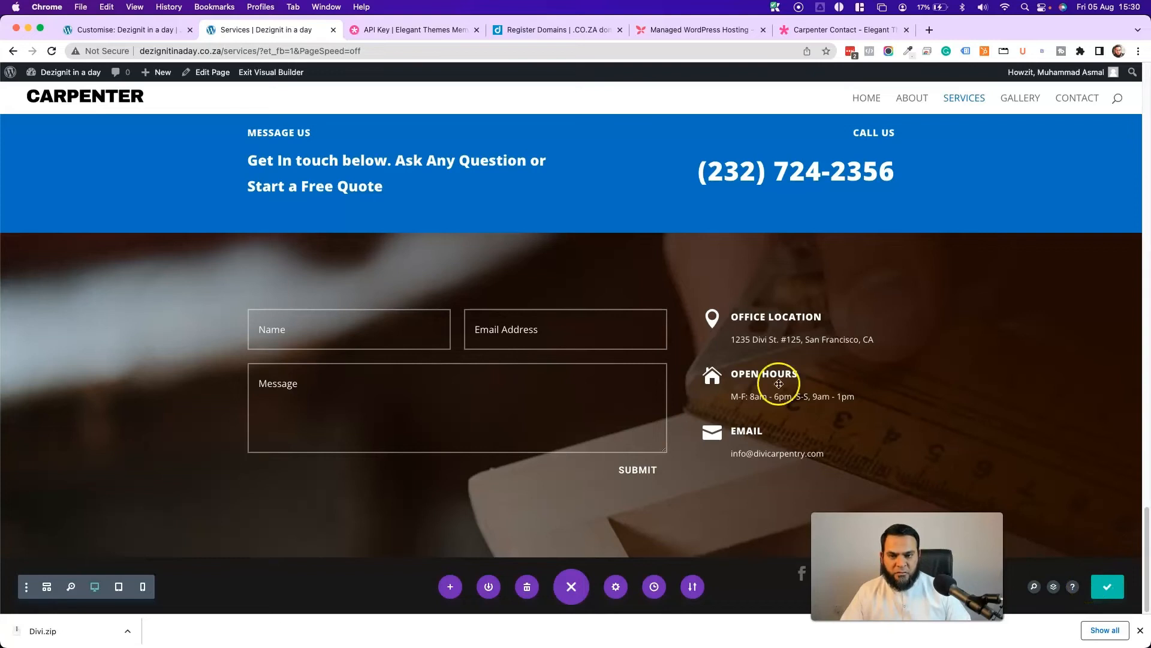
left_click(280, 73)
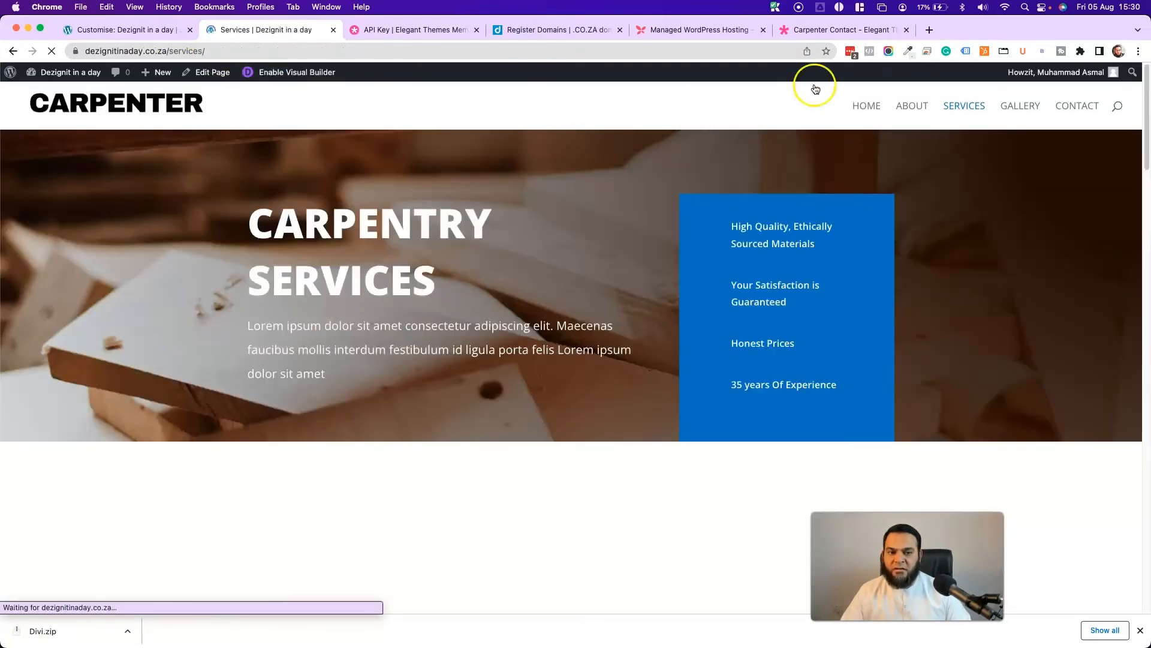
- On the Gallery page, search the layout library for 'cARPENT' and apply the Carpenter Gallery Page layout
left_click(1021, 107)
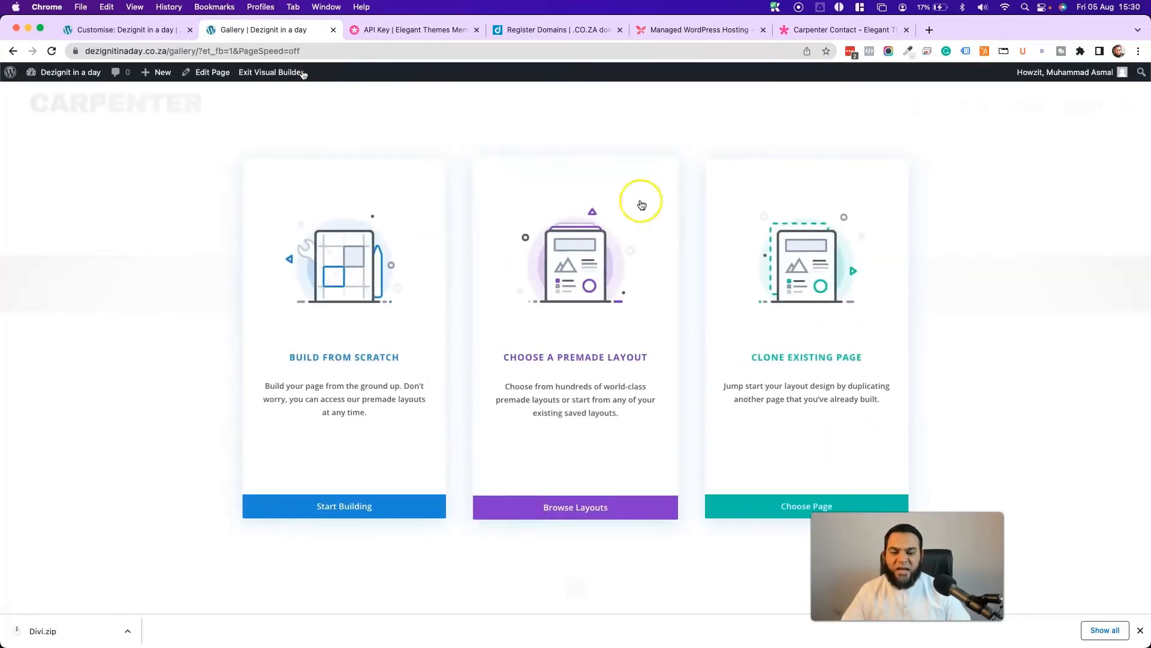
left_click(601, 319)
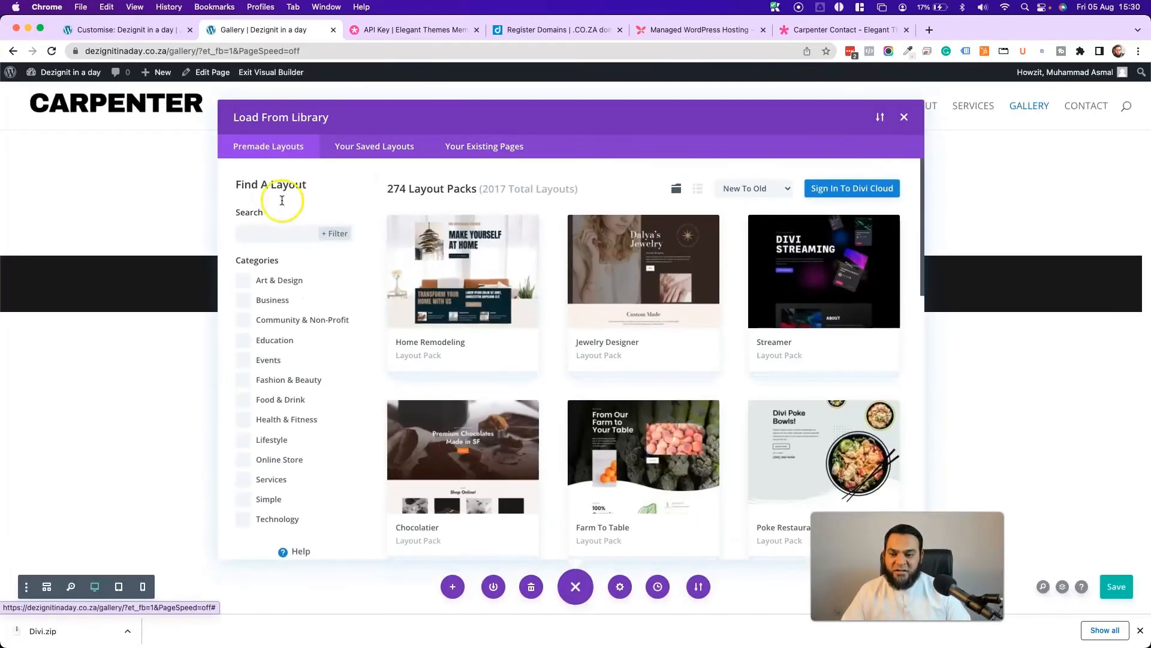
left_click(275, 232)
type("cARPEN")
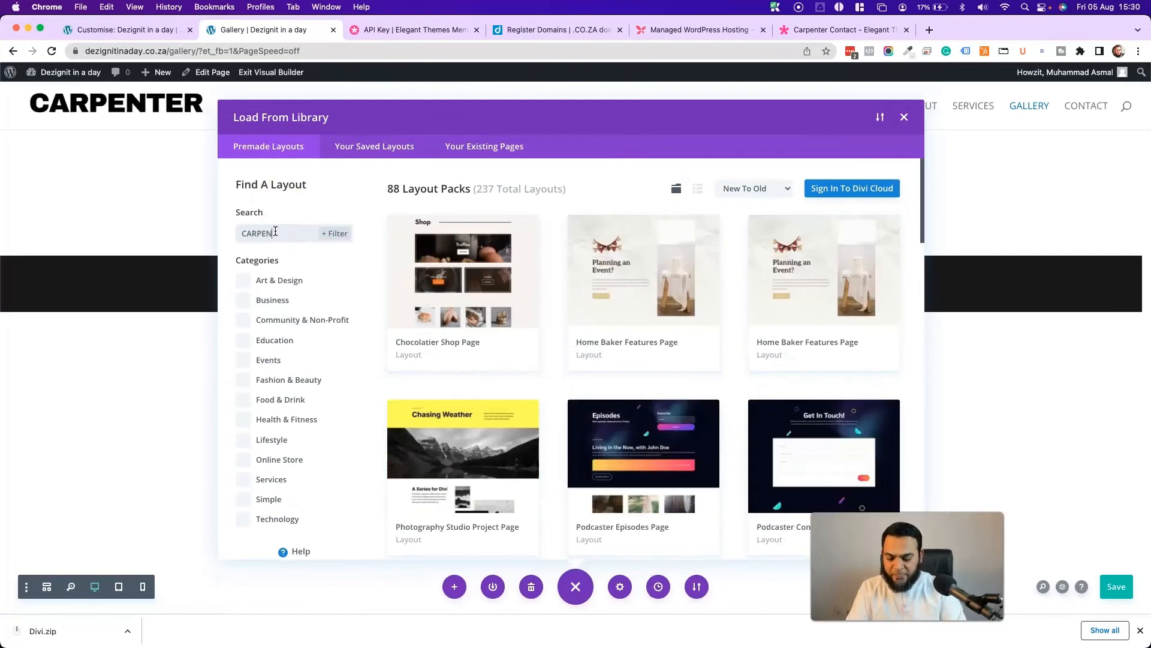
type("T")
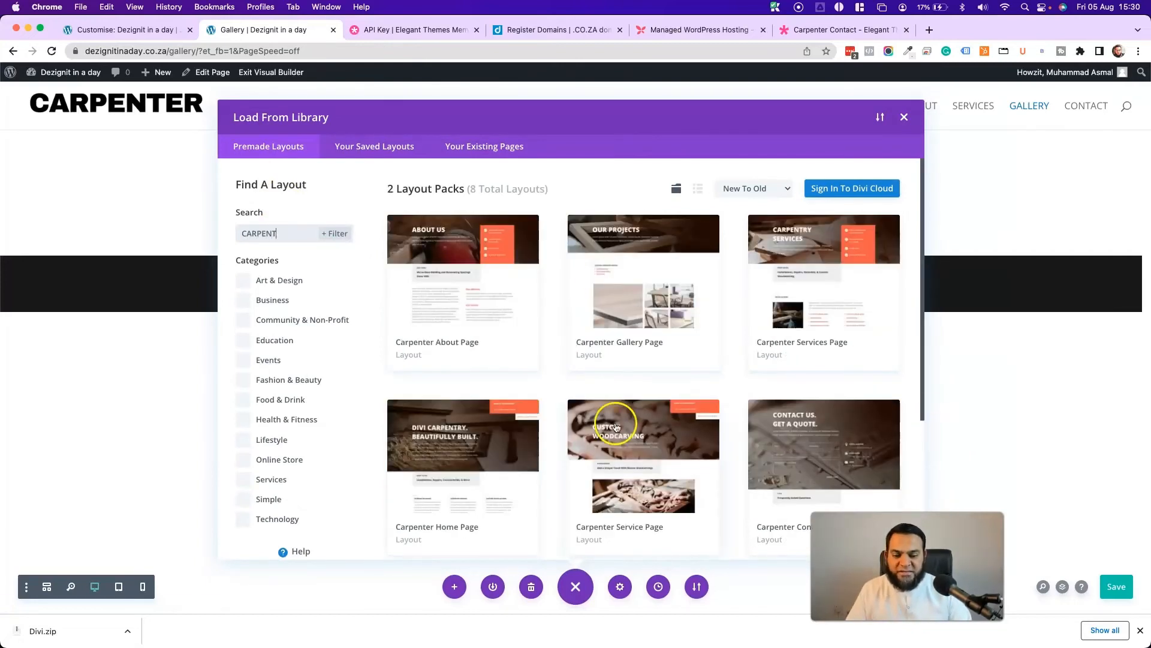
scroll(607, 414, "down", 6)
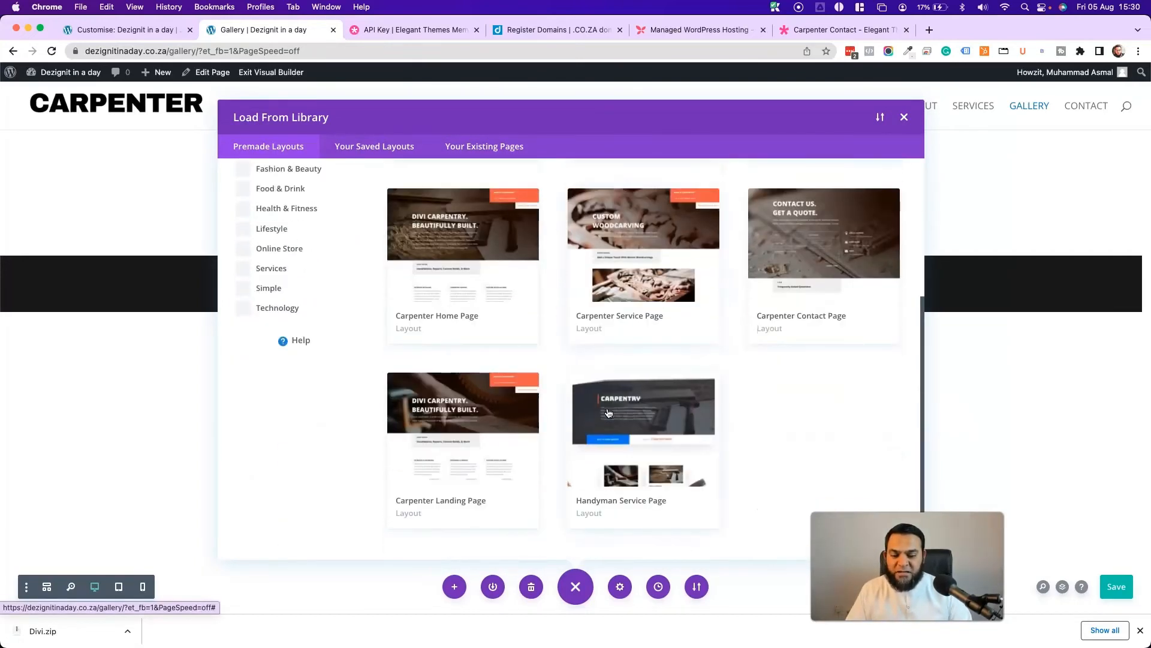
scroll(488, 442, "up", 6)
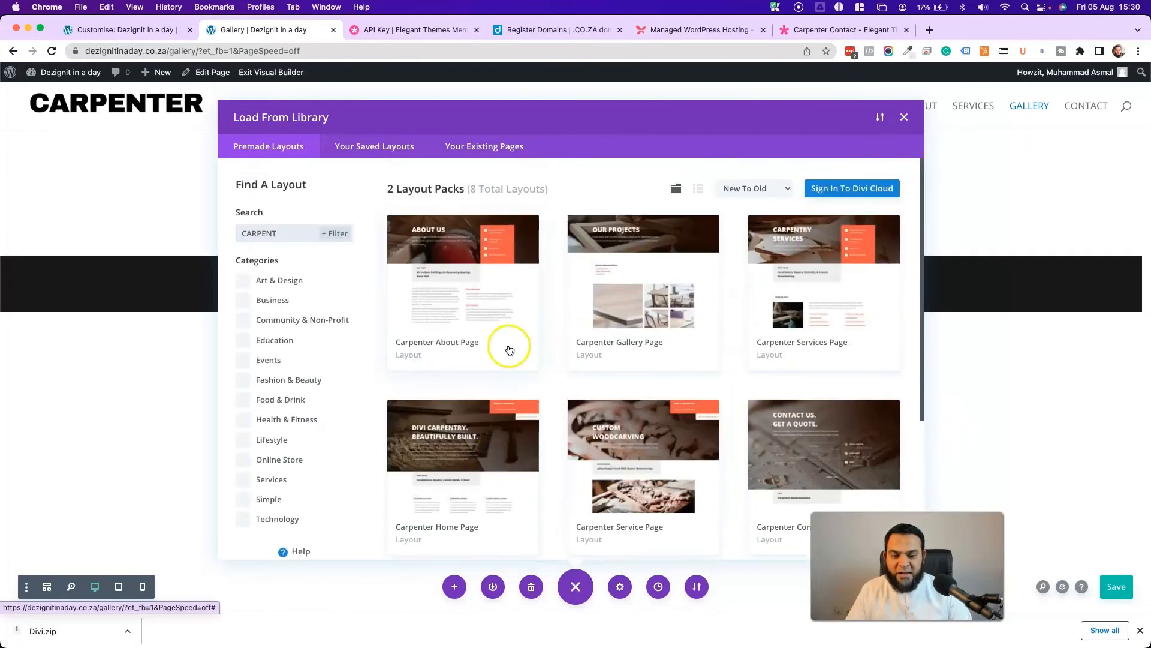
left_click(643, 293)
left_click(452, 511)
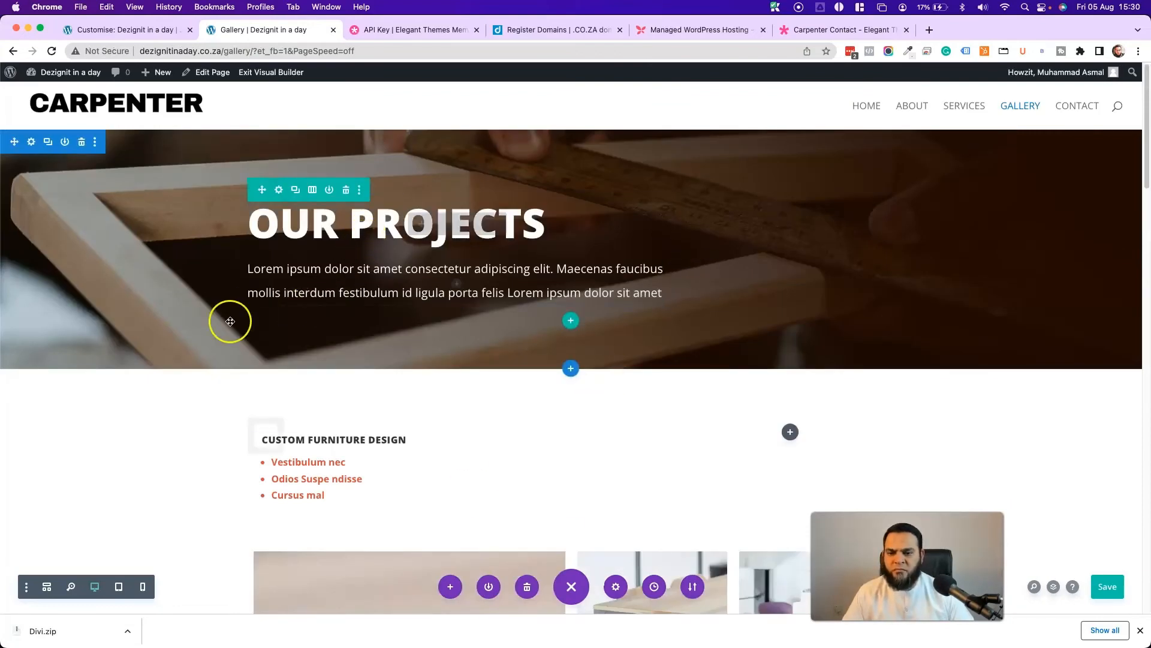
- Find and replace the Message Us band's orange with blue #0c71c3 across all properties
scroll(231, 322, "down", 5)
scroll(230, 321, "down", 10)
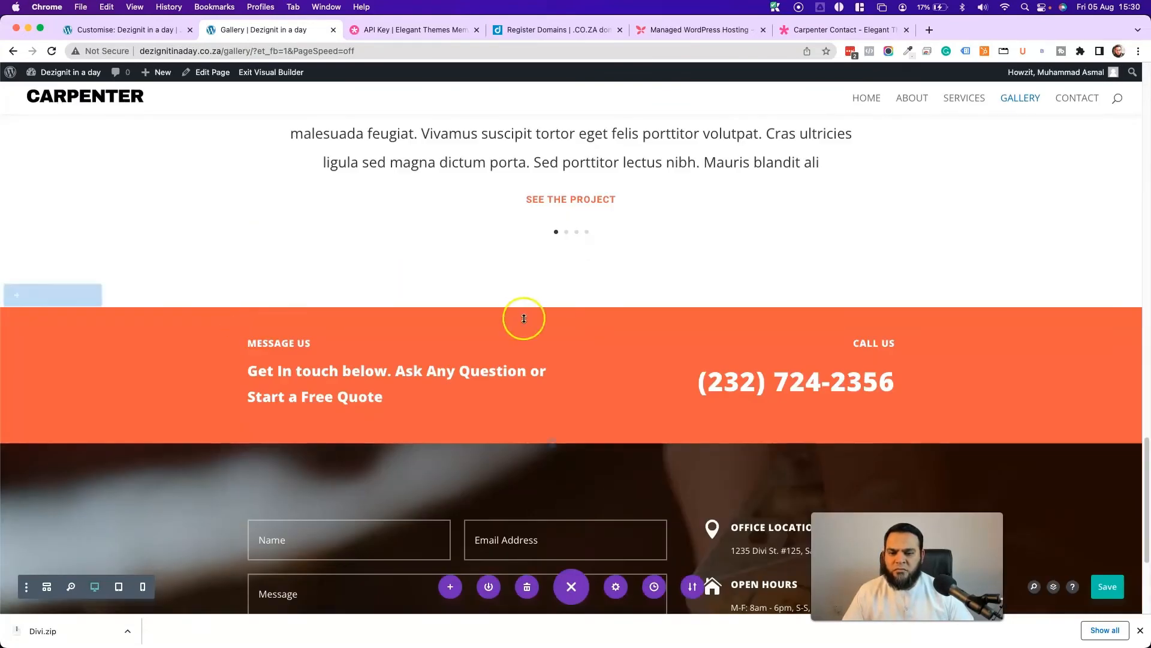
left_click(31, 295)
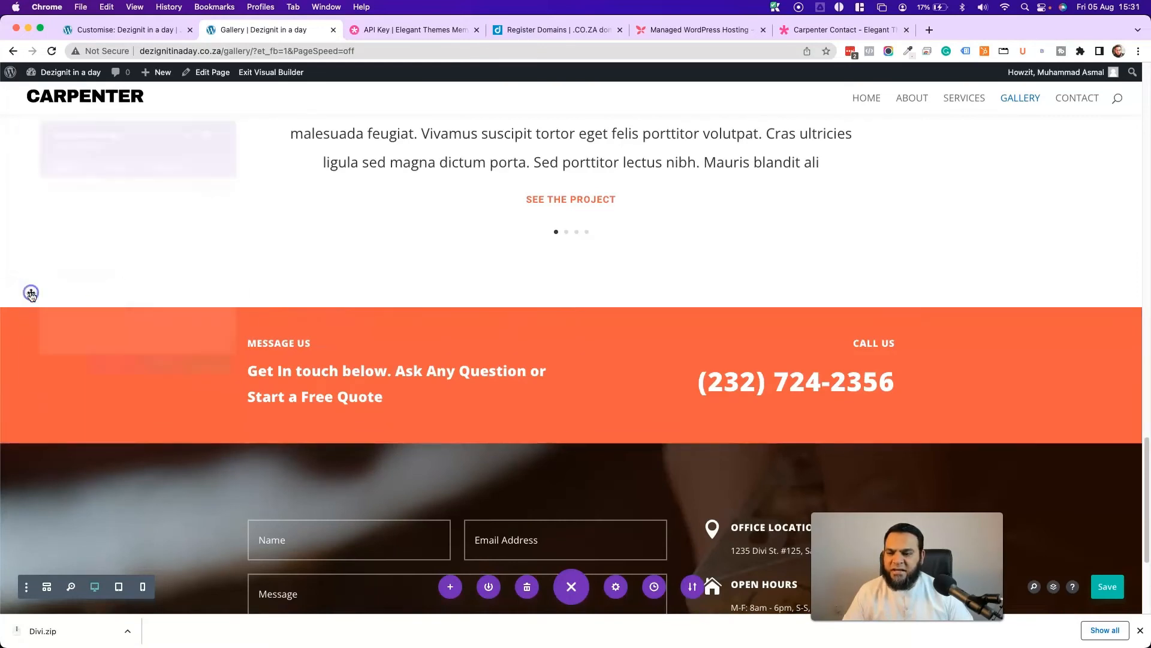
left_click(123, 239)
right_click(84, 303)
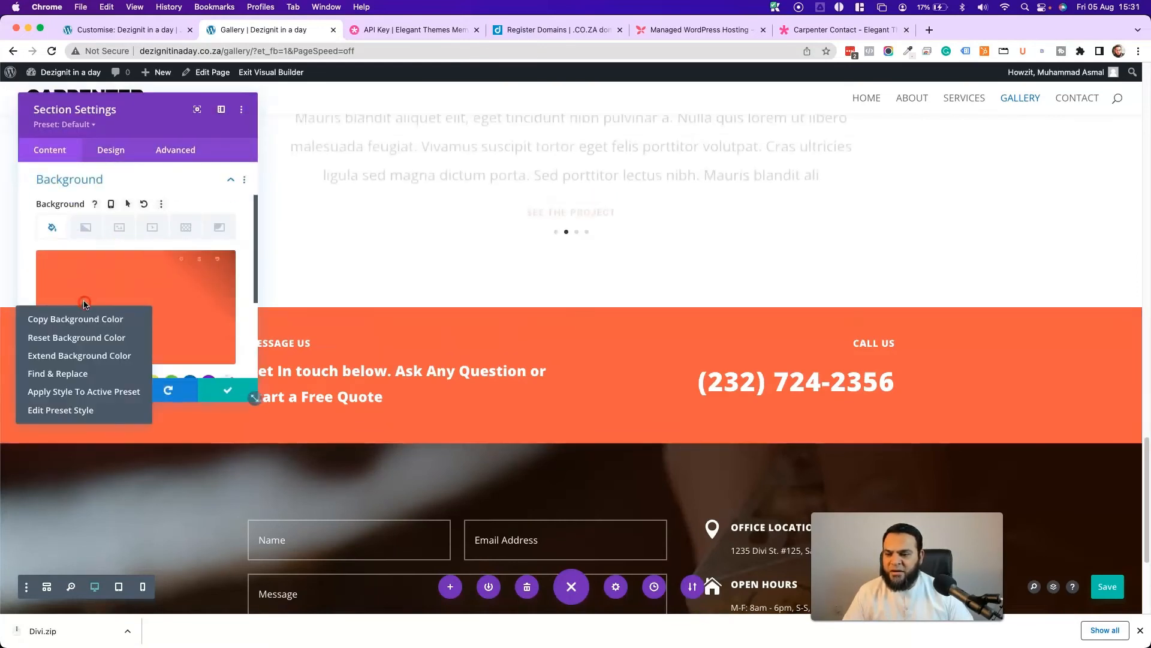
left_click(66, 373)
left_click(192, 298)
scroll(72, 335, "down", 1)
left_click(45, 340)
left_click(125, 379)
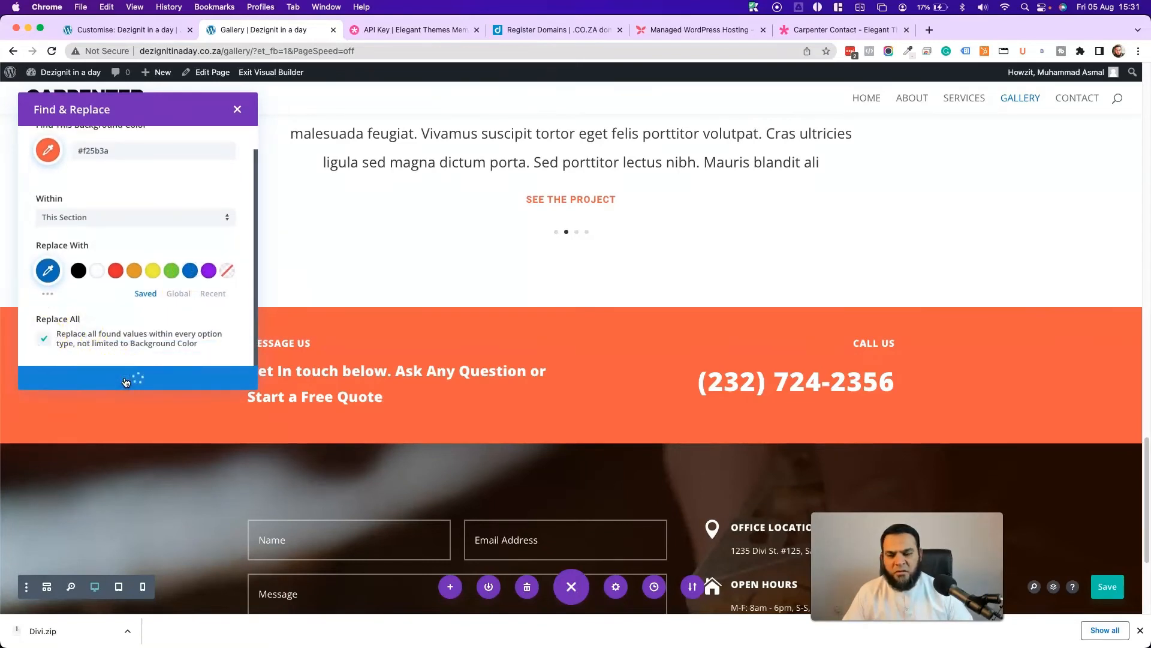
- Save the section settings and check the new blue accents on the page
left_click(221, 387)
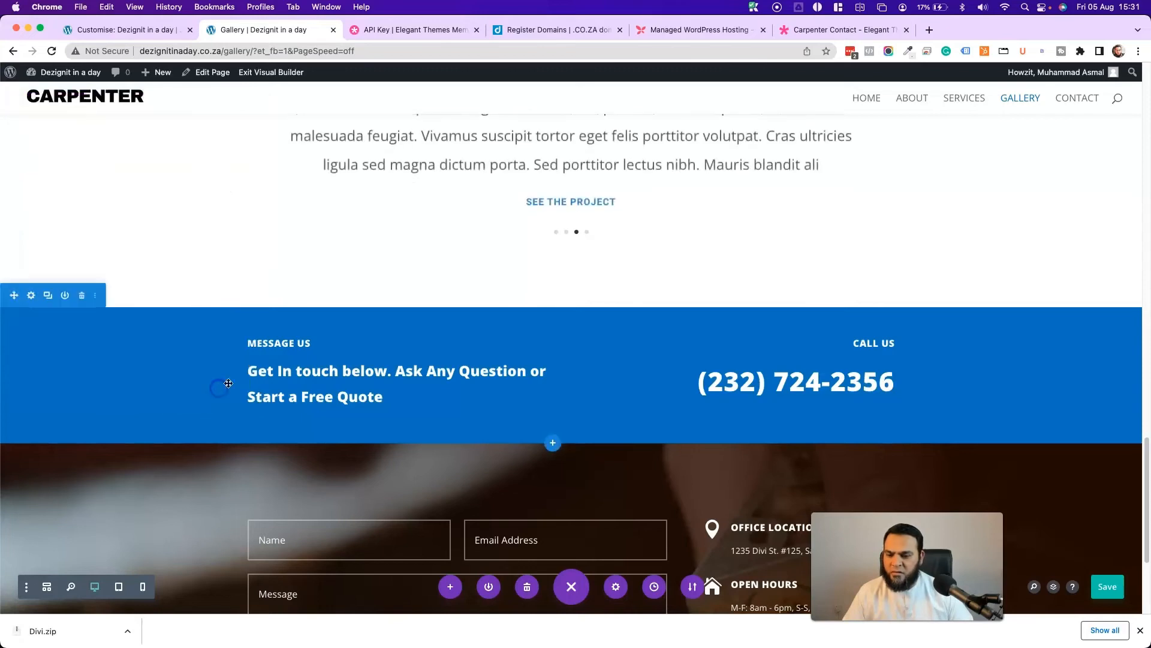
scroll(475, 336, "down", 3)
scroll(473, 339, "up", 15)
scroll(475, 339, "down", 20)
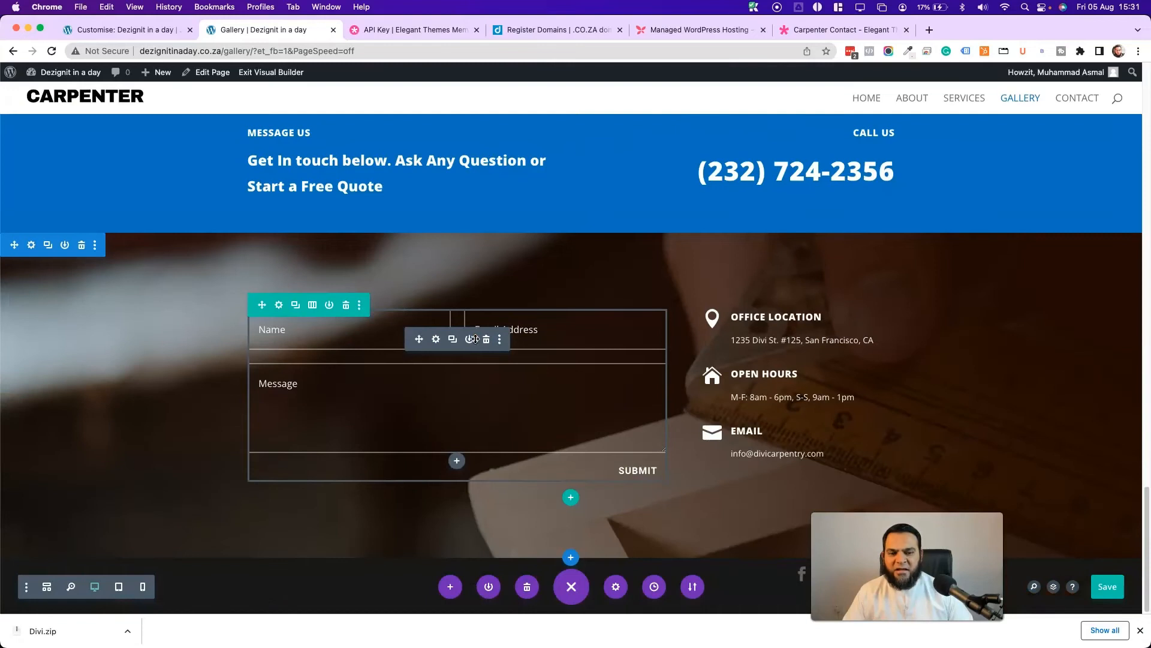
scroll(315, 342, "up", 7)
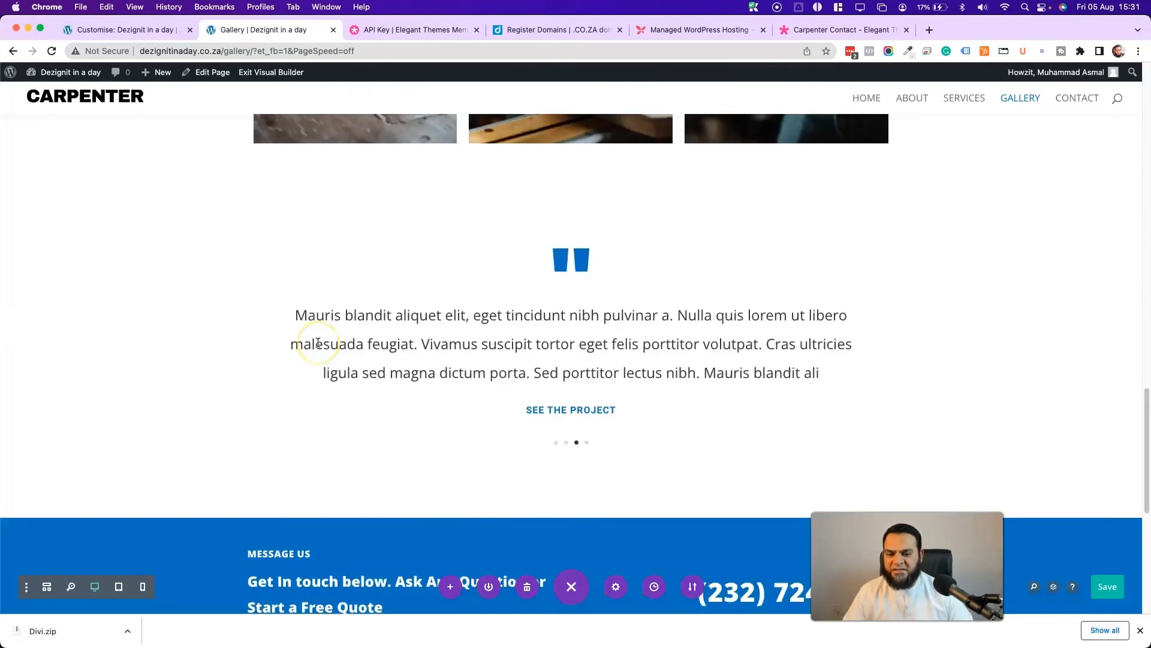
- Replace the Office Location blurb's text with the new office address and save it
scroll(318, 343, "down", 7)
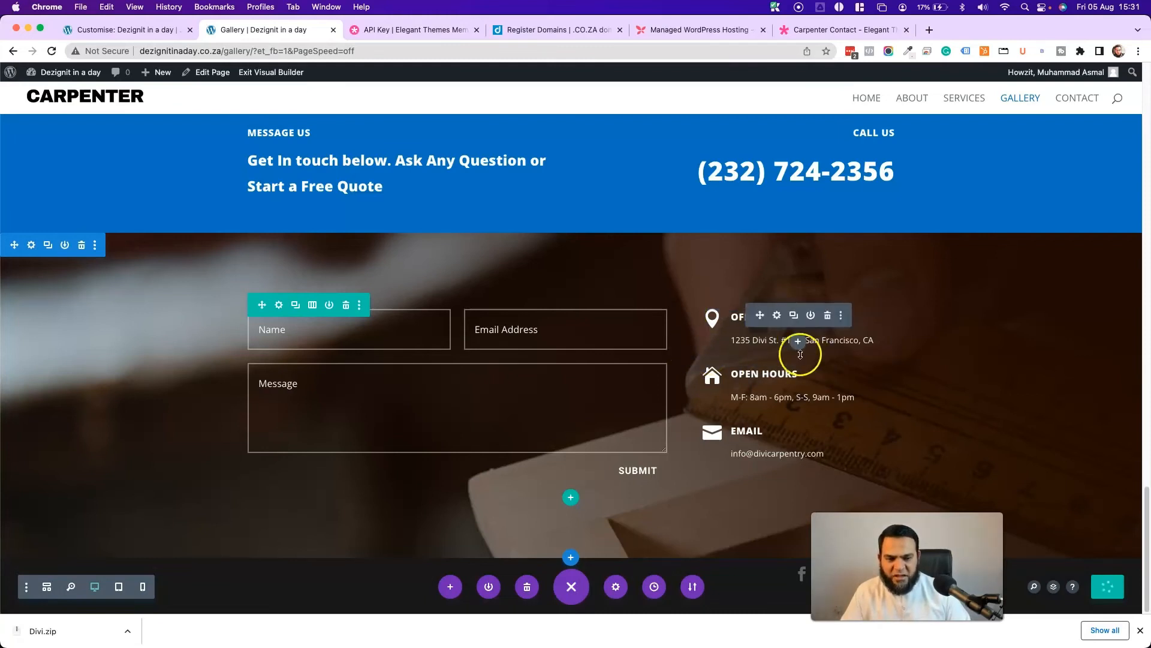
left_click(776, 323)
left_click(775, 323)
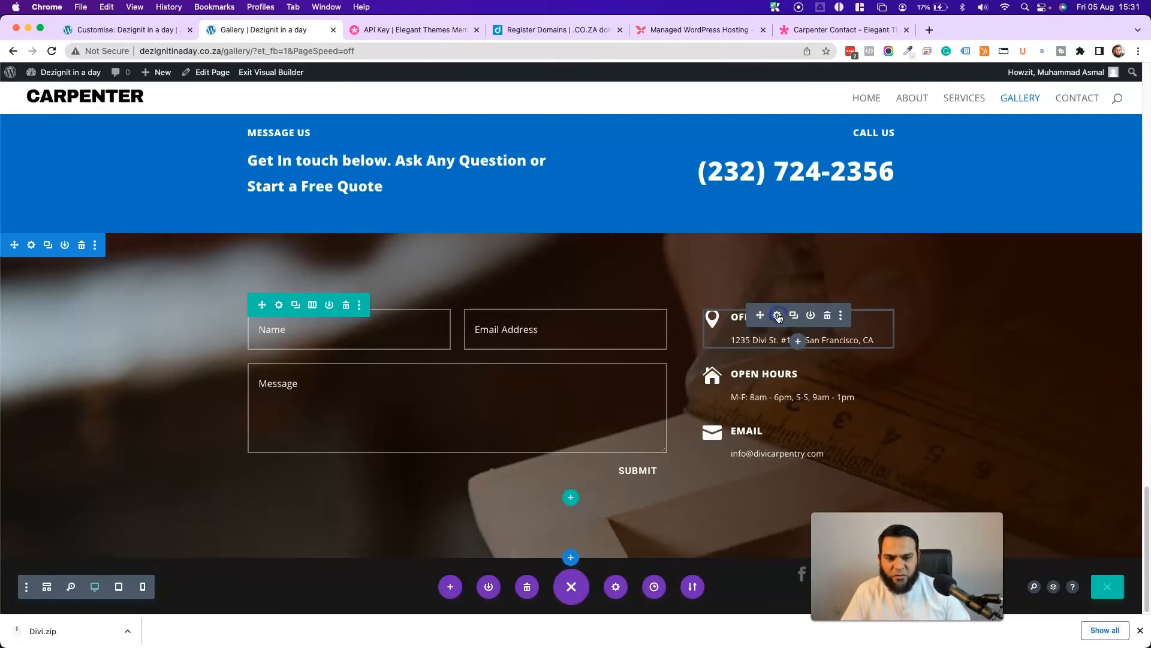
scroll(144, 282, "down", 3)
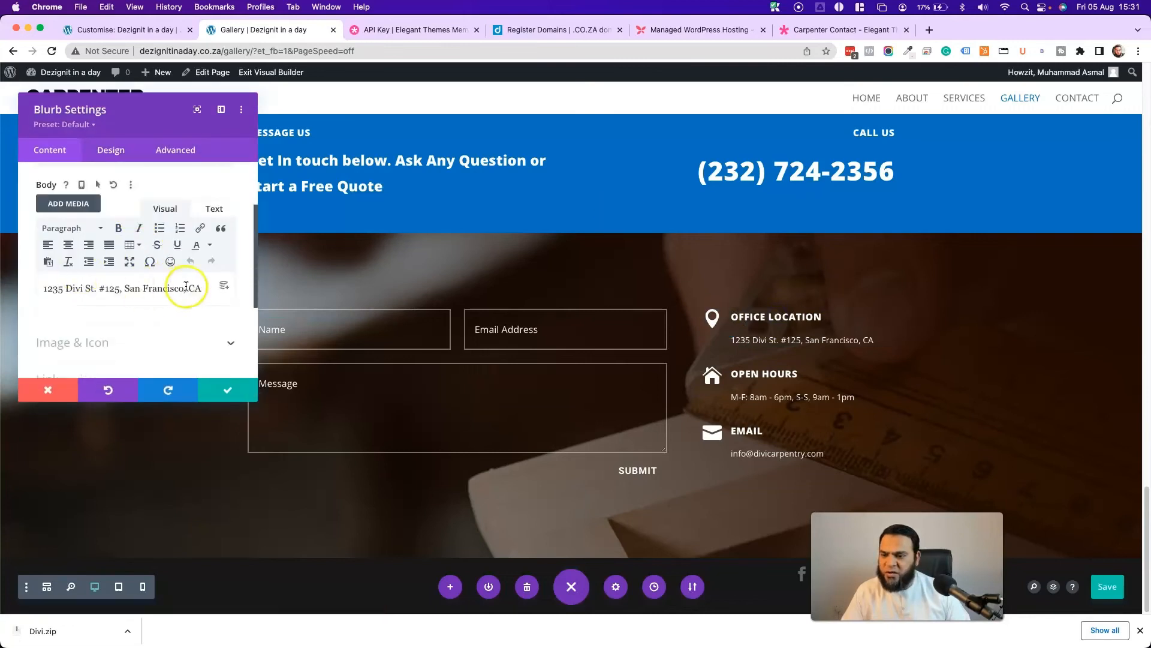
scroll(102, 285, "up", 3)
scroll(90, 282, "down", 3)
triple_click(124, 279)
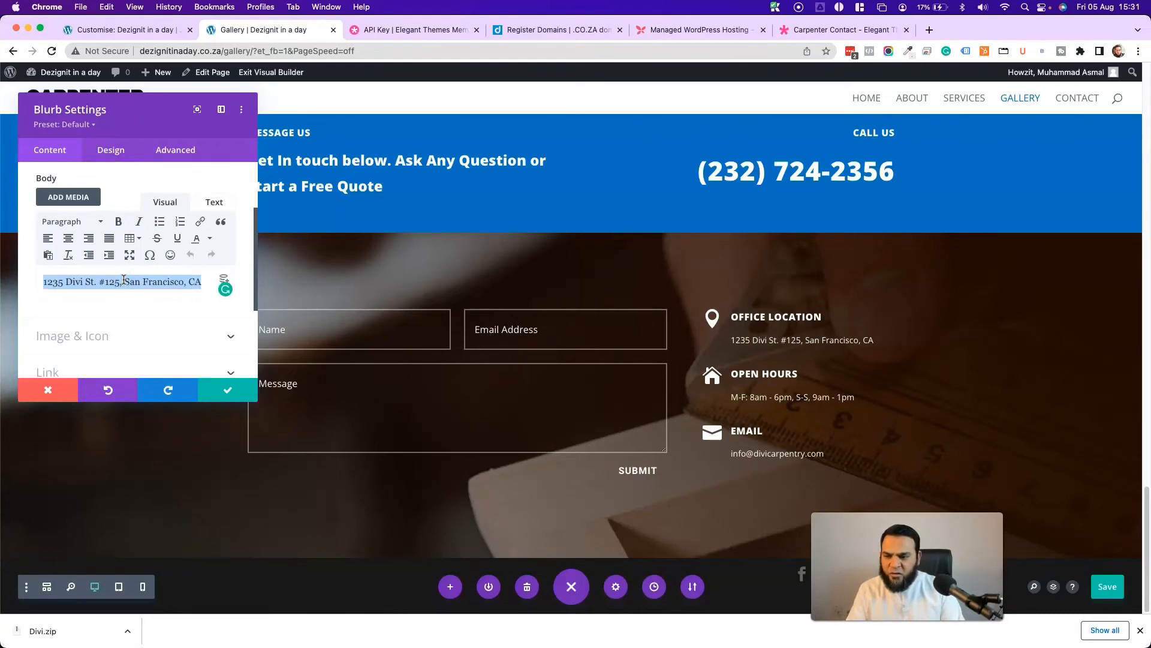
type("123  Test Street, South Africa")
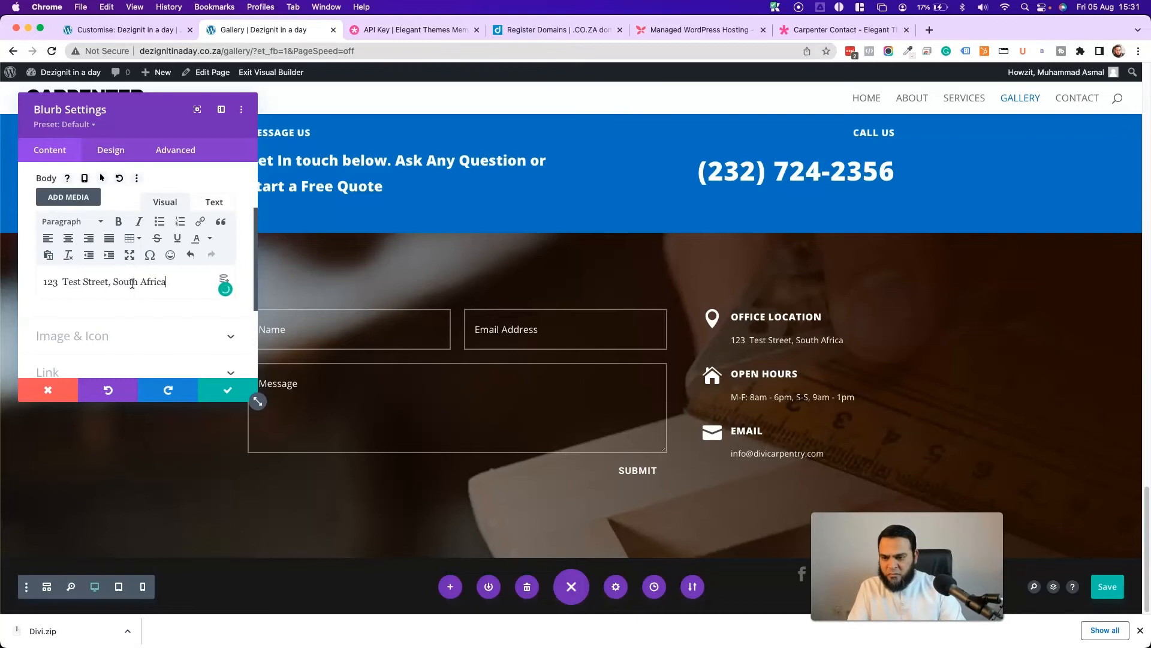
left_click(227, 389)
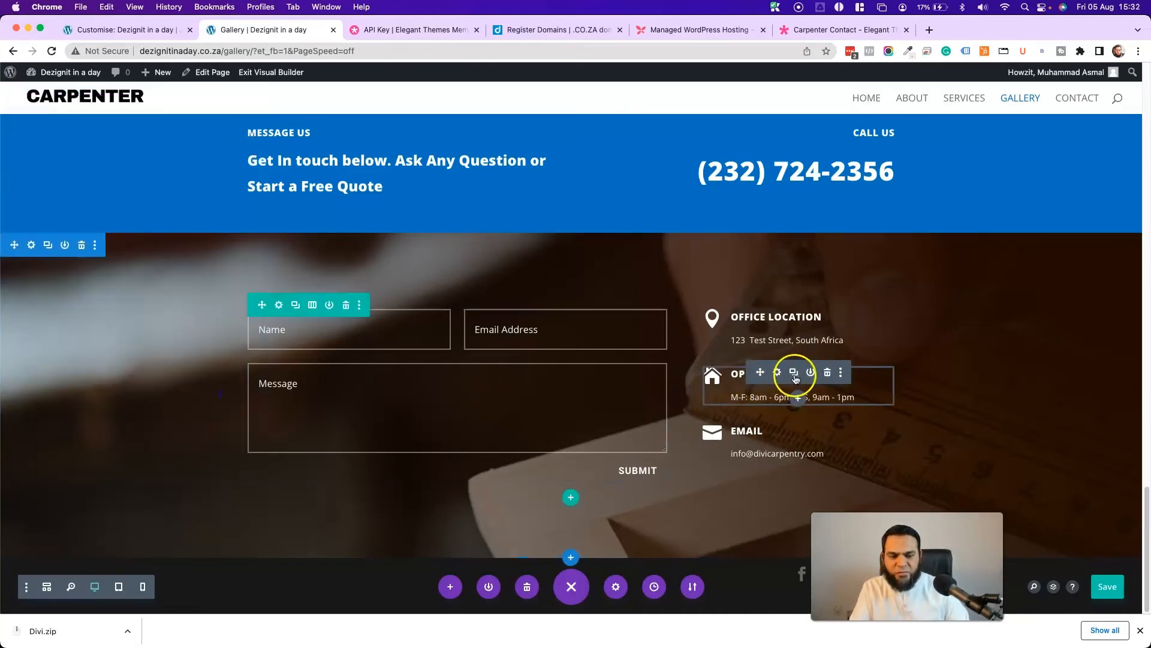
- Change the weekend closing time of 1pm in the Open Hours blurb and save it
left_click(777, 372)
scroll(149, 311, "down", 4)
double_click(171, 268)
left_click(171, 267)
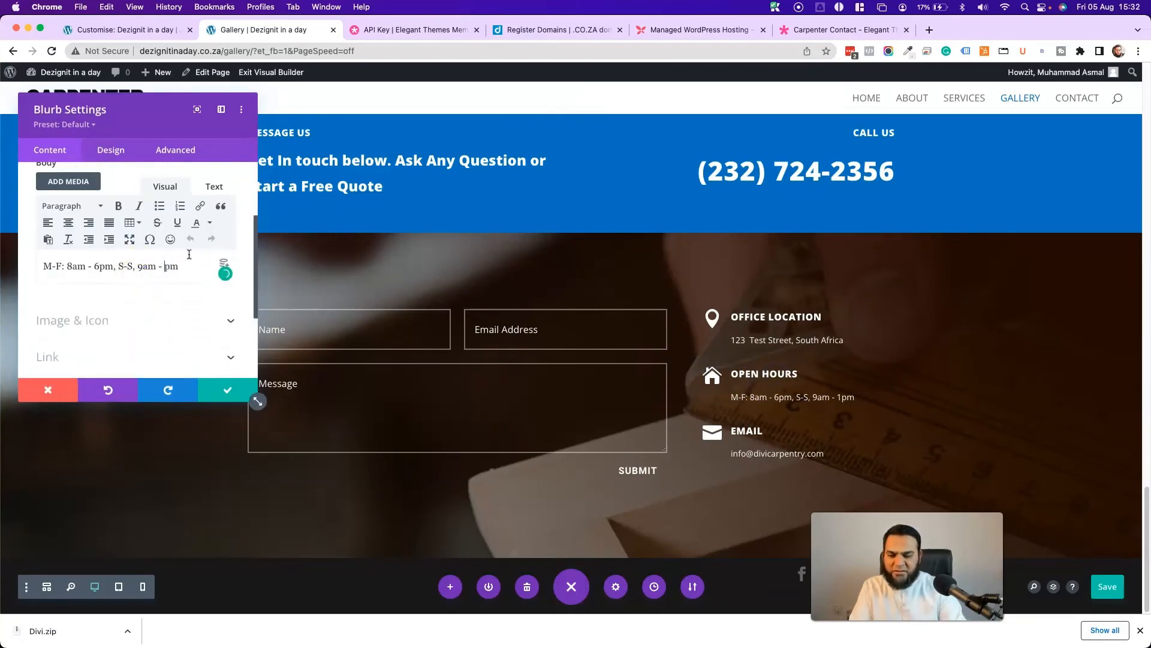
left_click(225, 389)
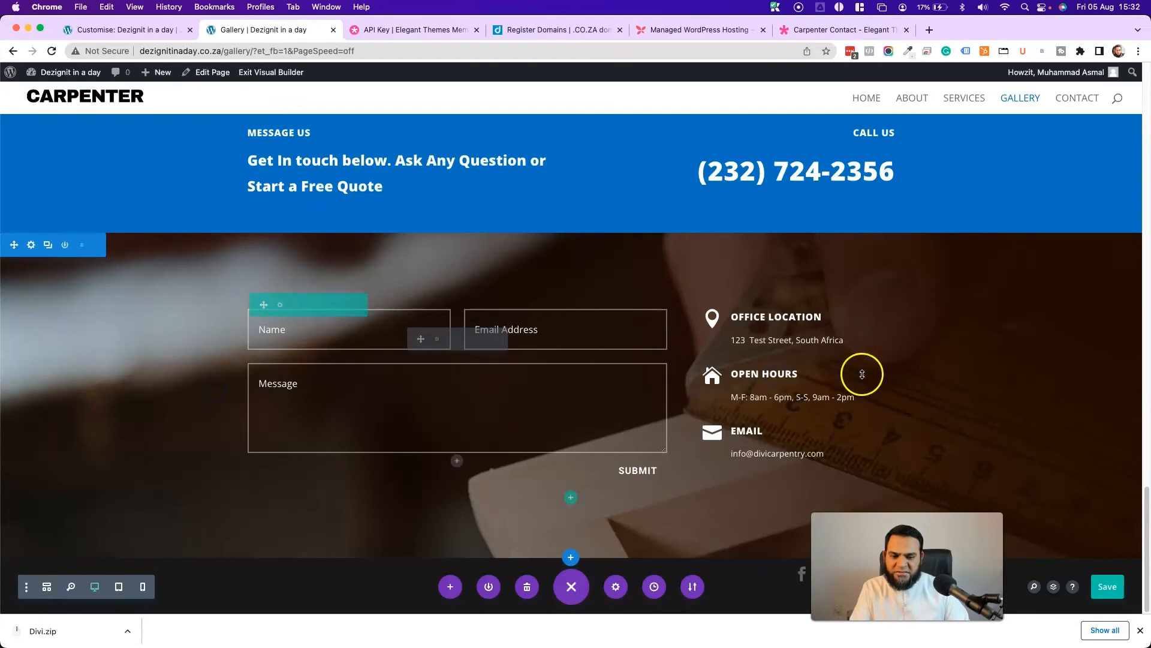
- Change the Email blurb address's domain to the new contact e-mail and save the blurb
left_click(777, 428)
scroll(108, 300, "down", 3)
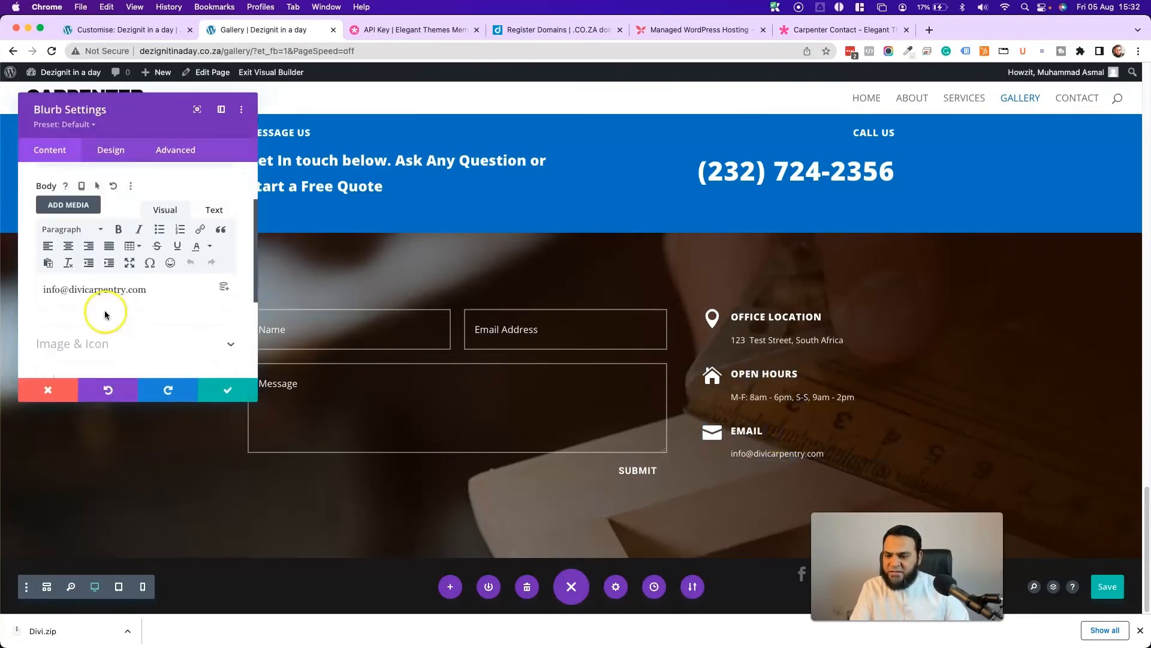
left_click_drag(126, 277, 64, 277)
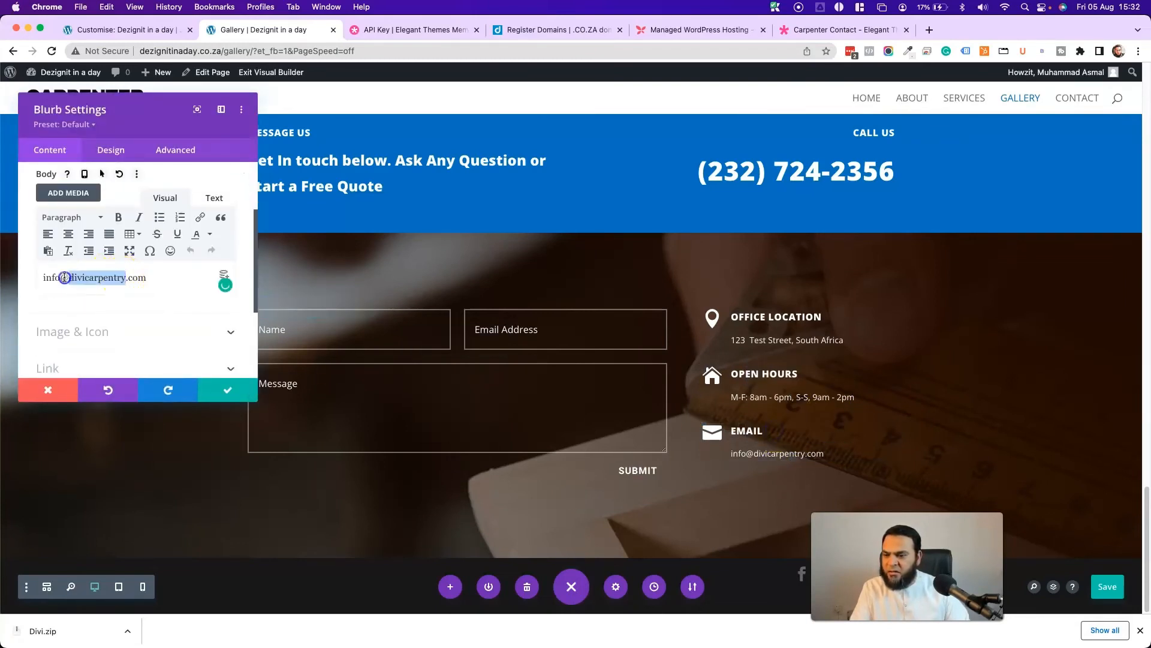
type("ca")
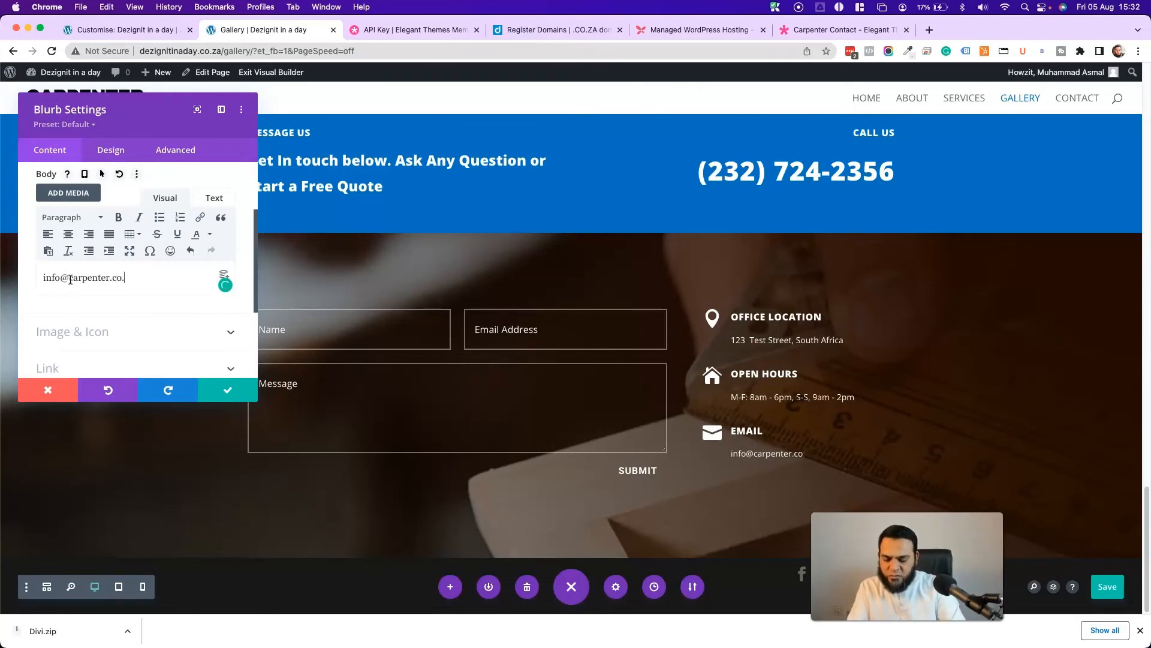
left_click(220, 382)
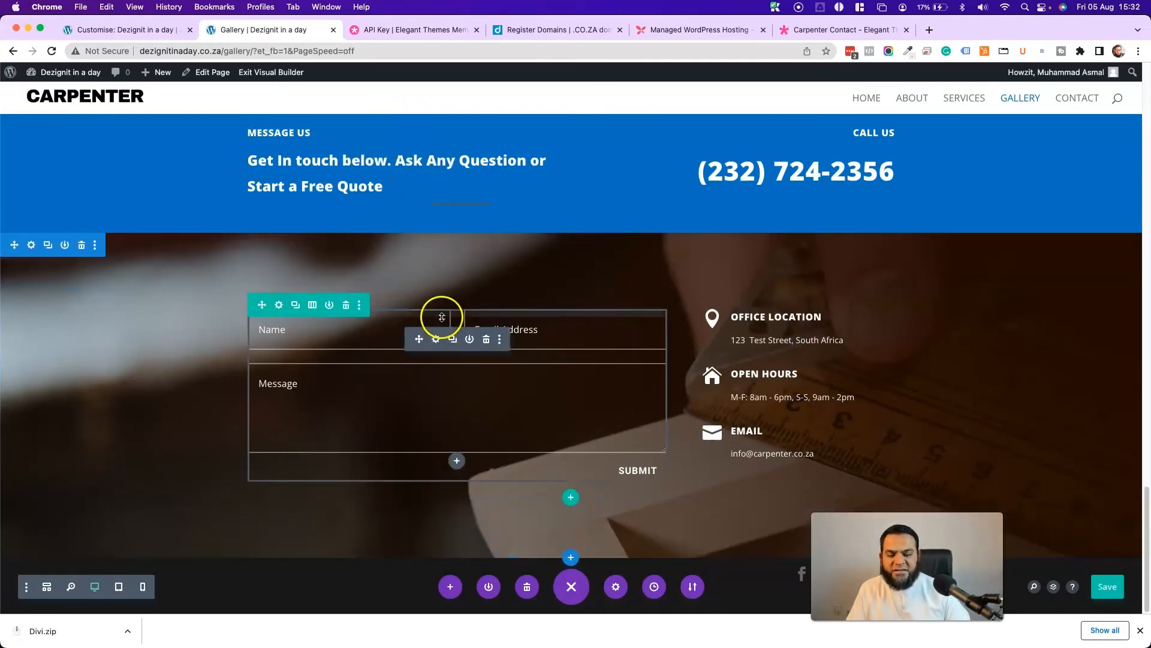
- Change the heading's 'Get In' to 'Contact' and correct 'Free Quote', then confirm
scroll(359, 252, "up", 1)
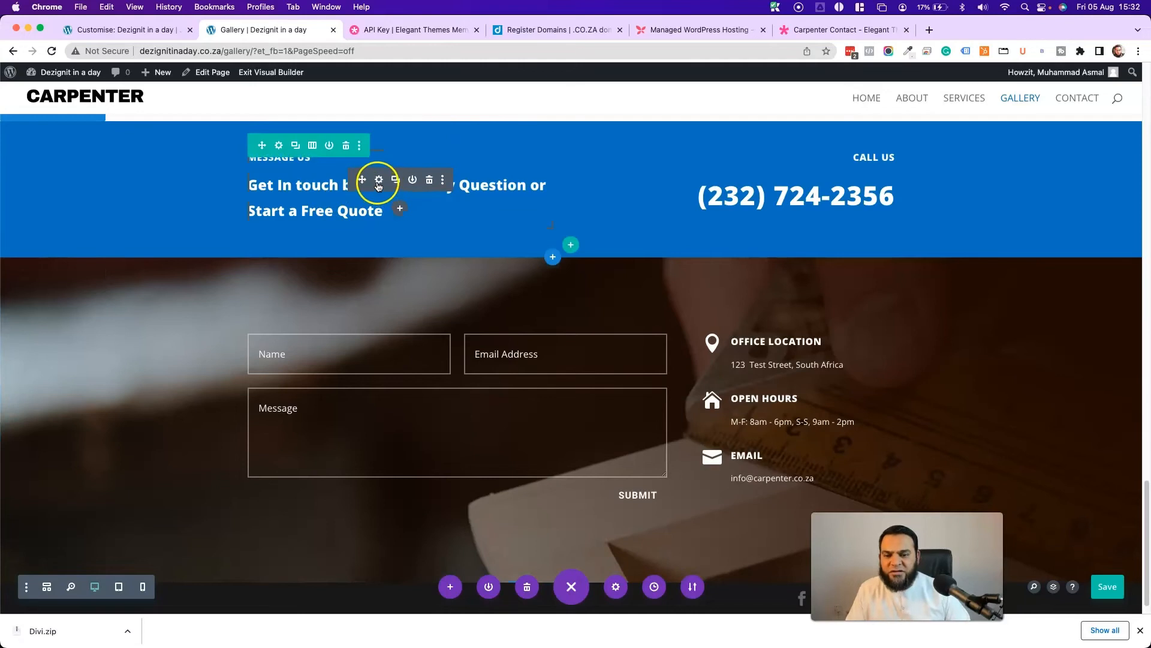
left_click(378, 185)
left_click_drag(157, 105, 884, 106)
scroll(822, 321, "down", 3)
left_click(822, 321)
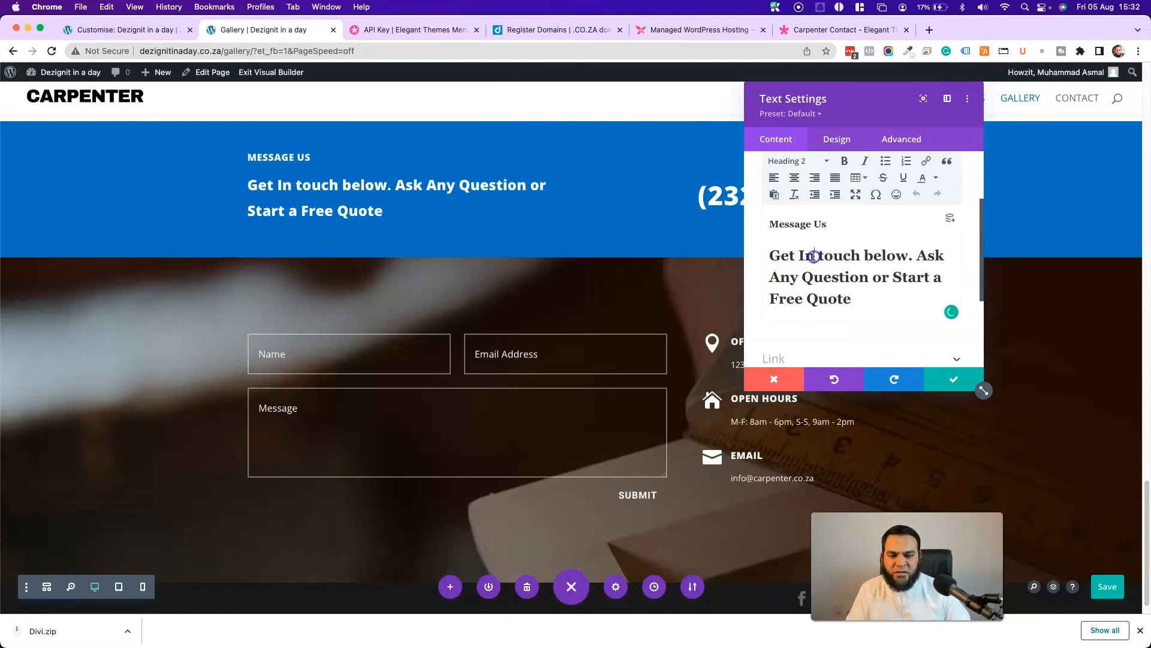
left_click_drag(814, 256, 766, 253)
type("Contact")
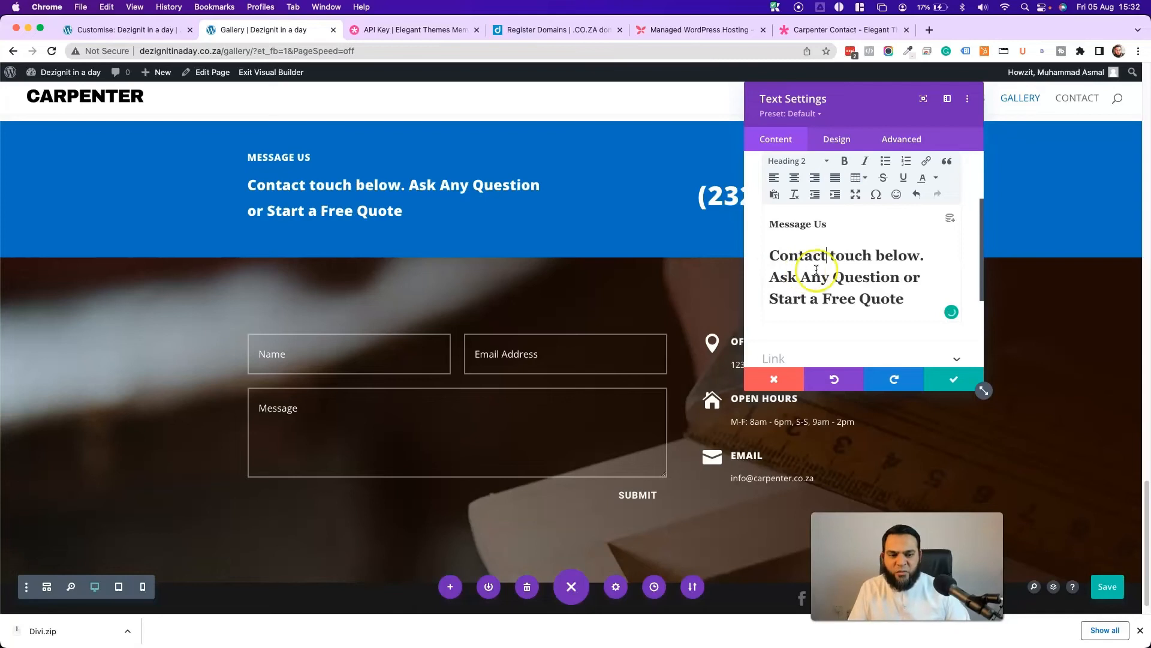
left_click(845, 293)
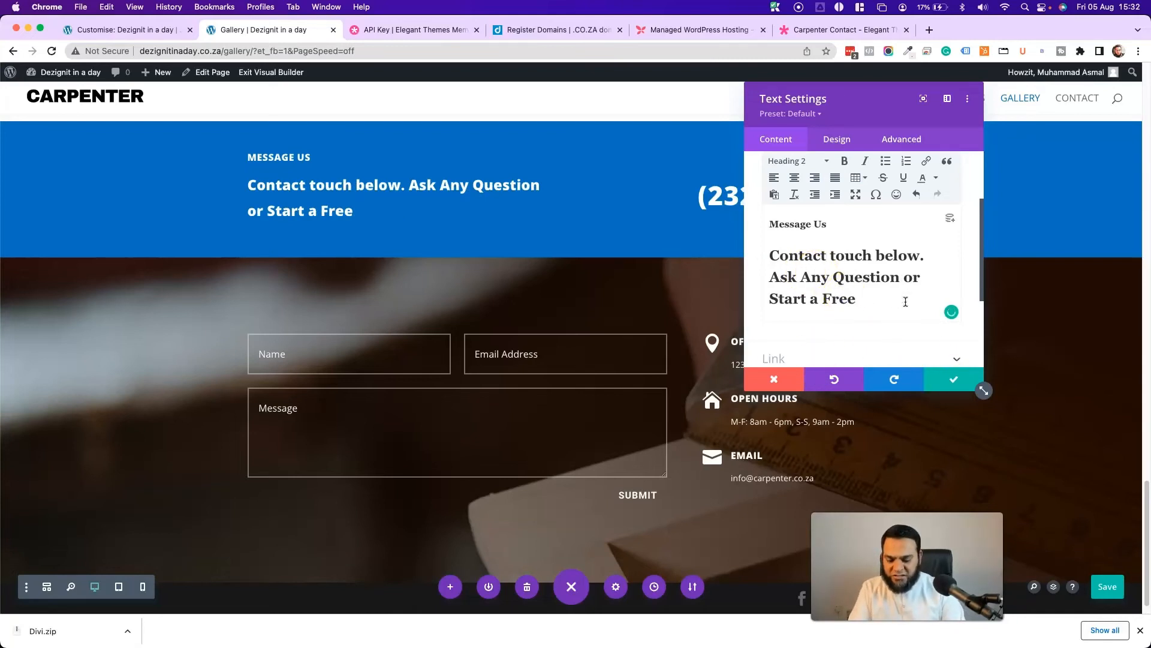
type("i")
key("BackSpace")
type("ote")
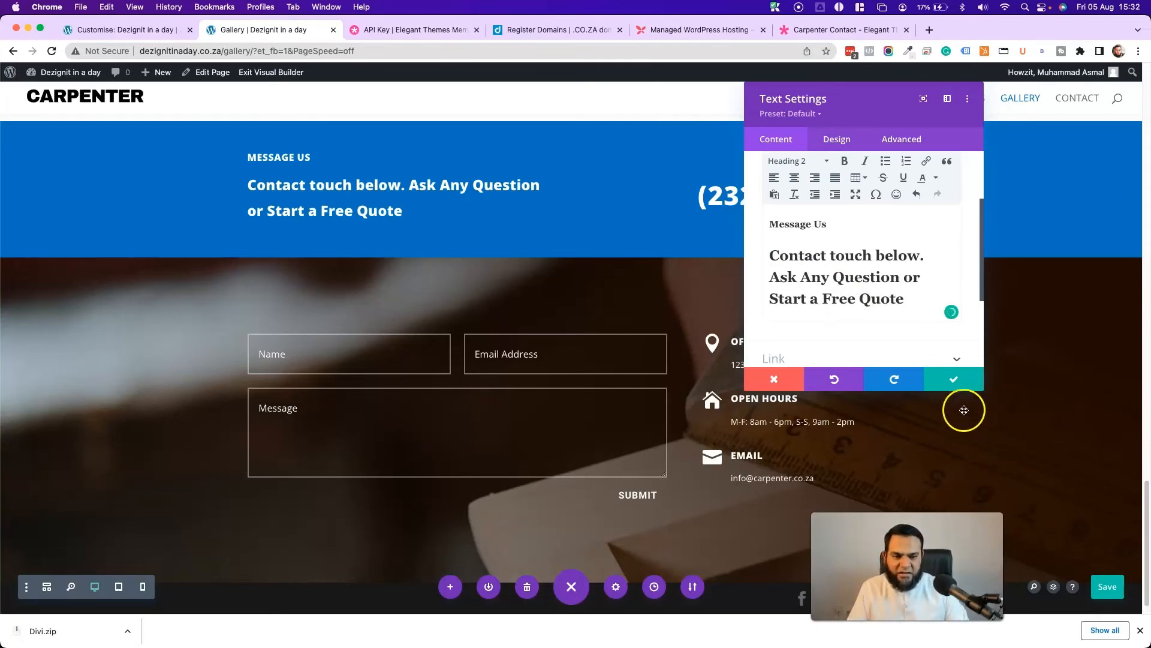
left_click(949, 380)
- Save the page, then reopen and close the heading text settings unchanged
left_click(1107, 586)
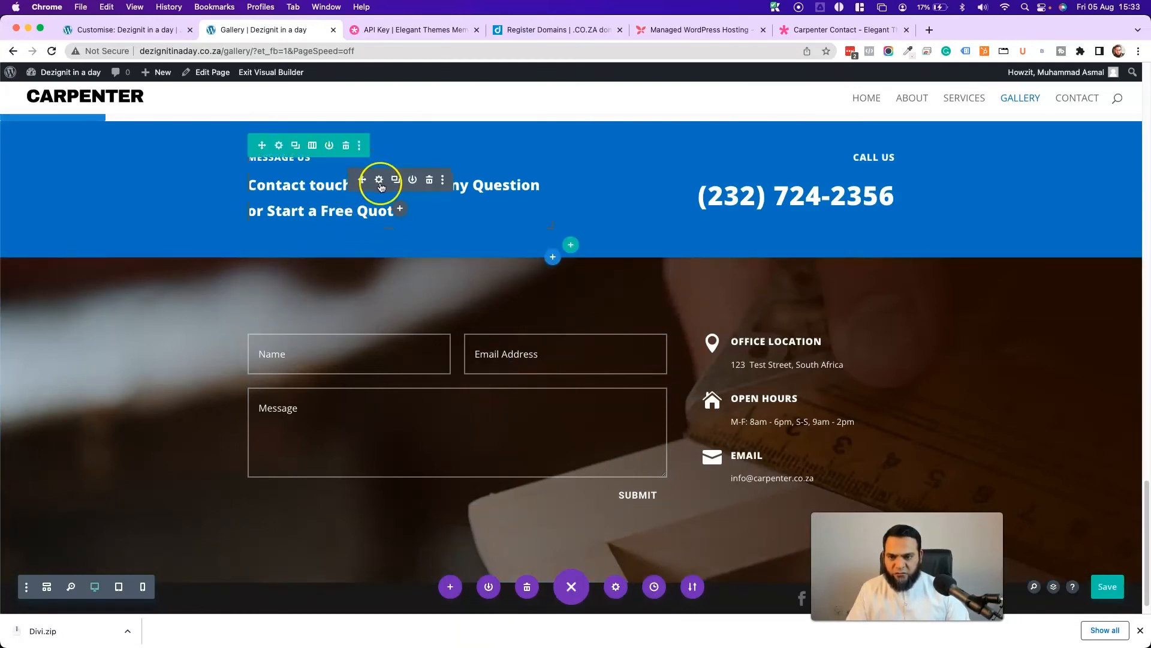
left_click(379, 181)
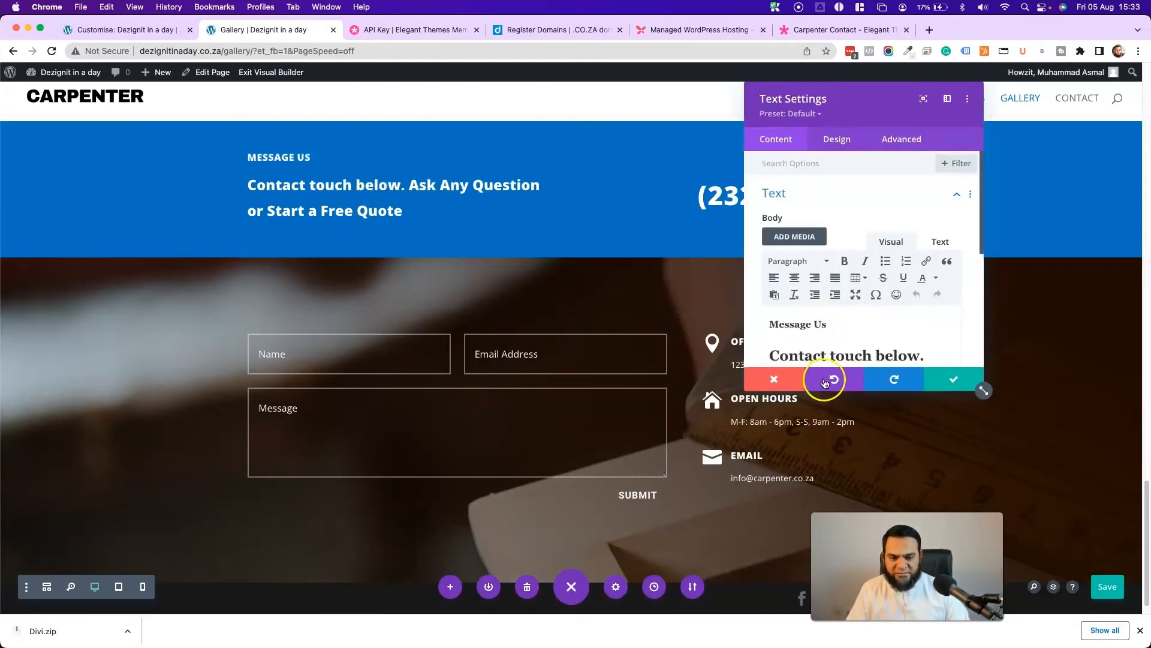
left_click(774, 382)
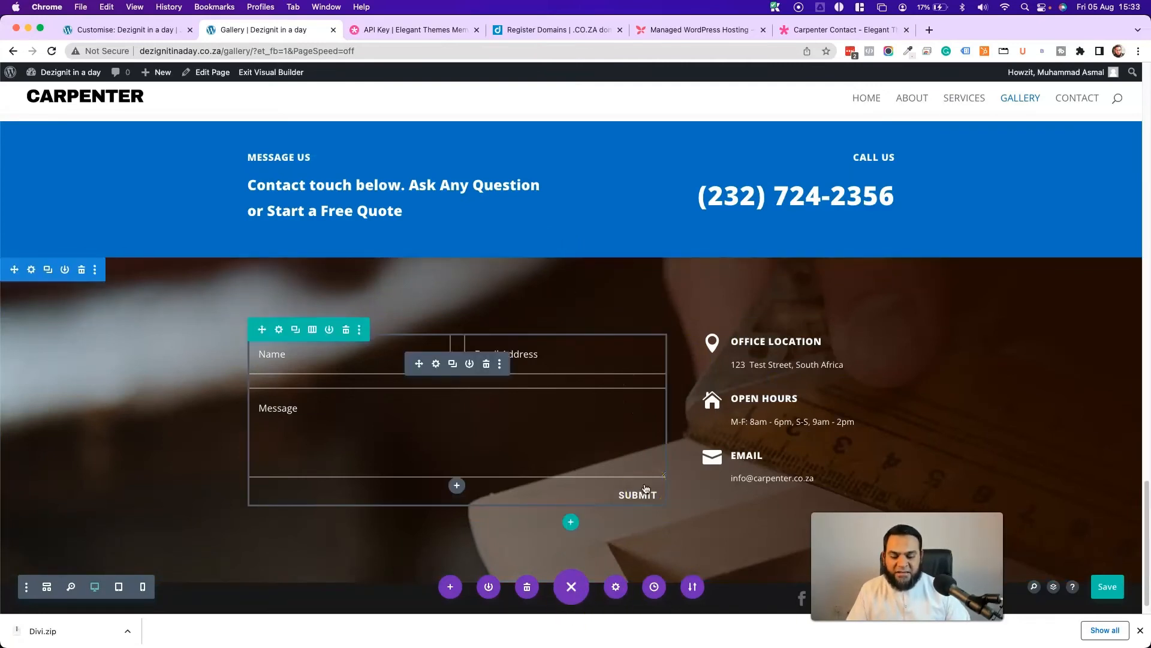
- Step back through Editing History states, then return to the newest Edited Text state
left_click(654, 587)
scroll(900, 292, "down", 5)
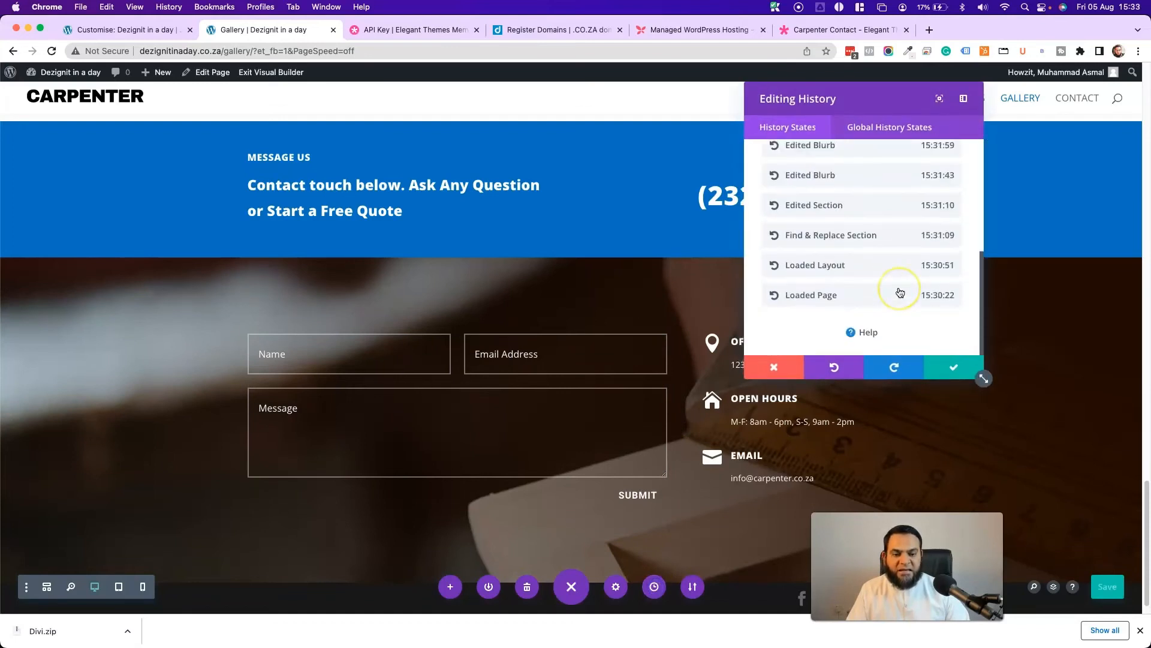
left_click(830, 296)
left_click(852, 277)
left_click(804, 296)
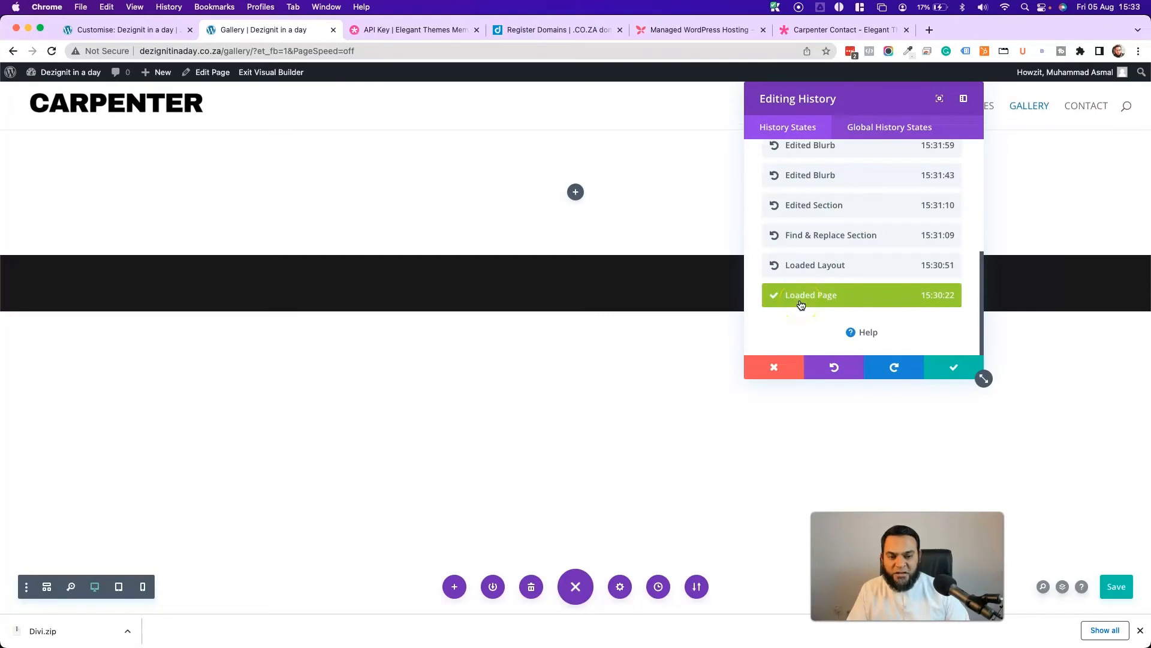
left_click(847, 272)
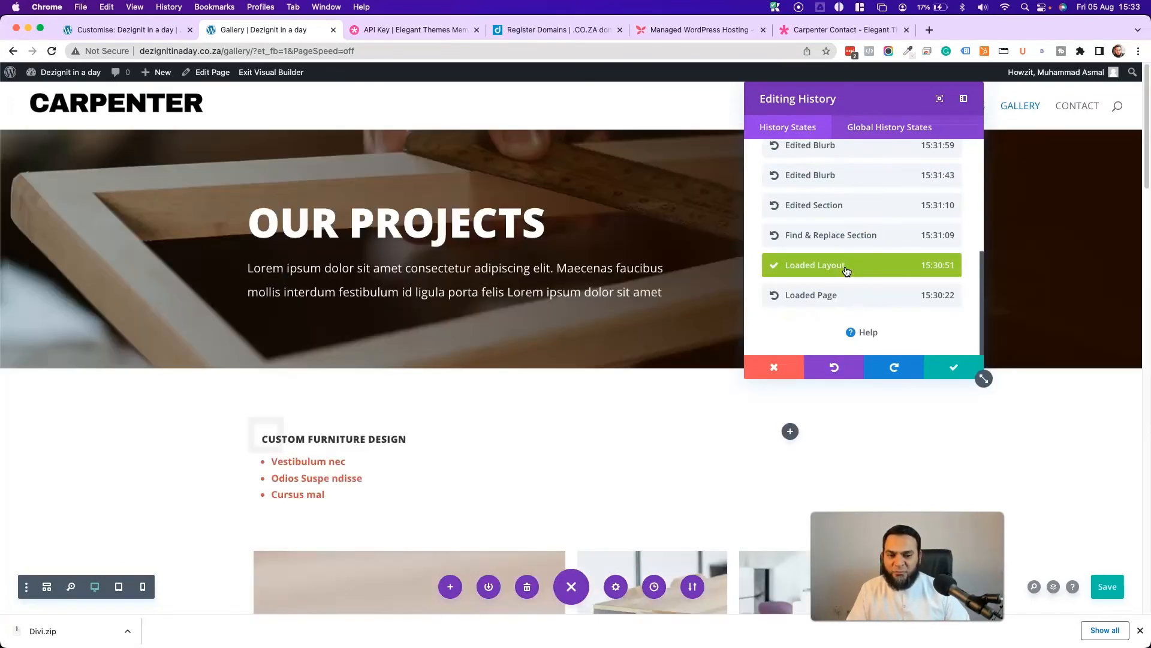
scroll(826, 257, "up", 5)
left_click(814, 174)
- Accept the newest history state, save the page and exit the Visual Builder
scroll(403, 380, "down", 6)
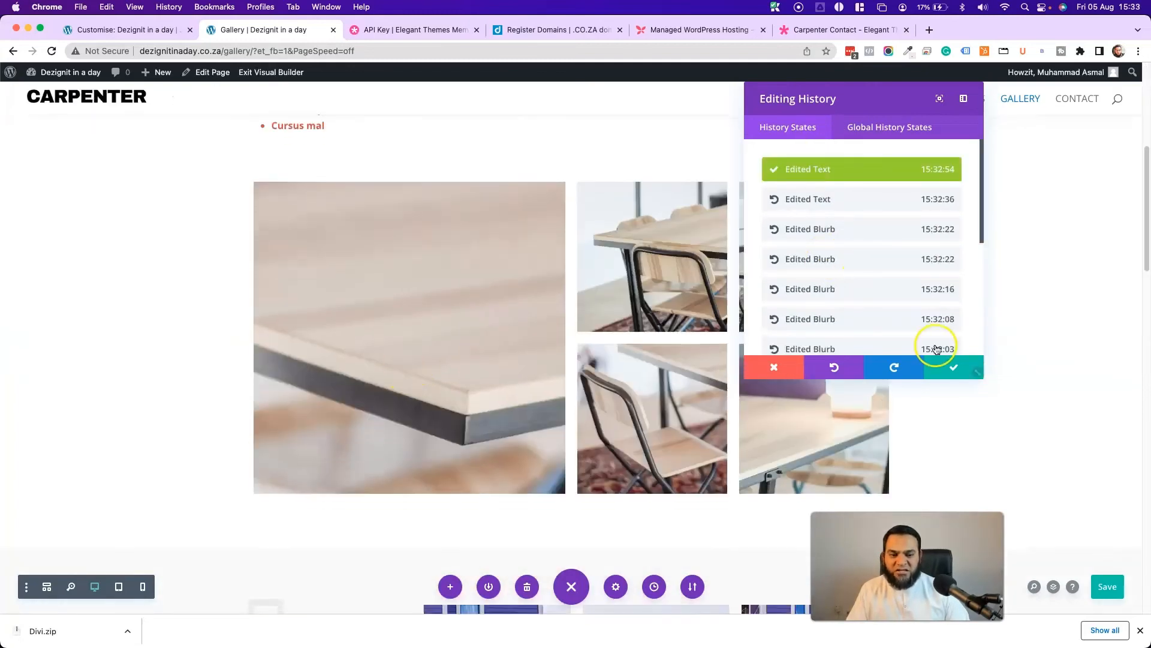
scroll(363, 329, "down", 5)
scroll(420, 314, "down", 5)
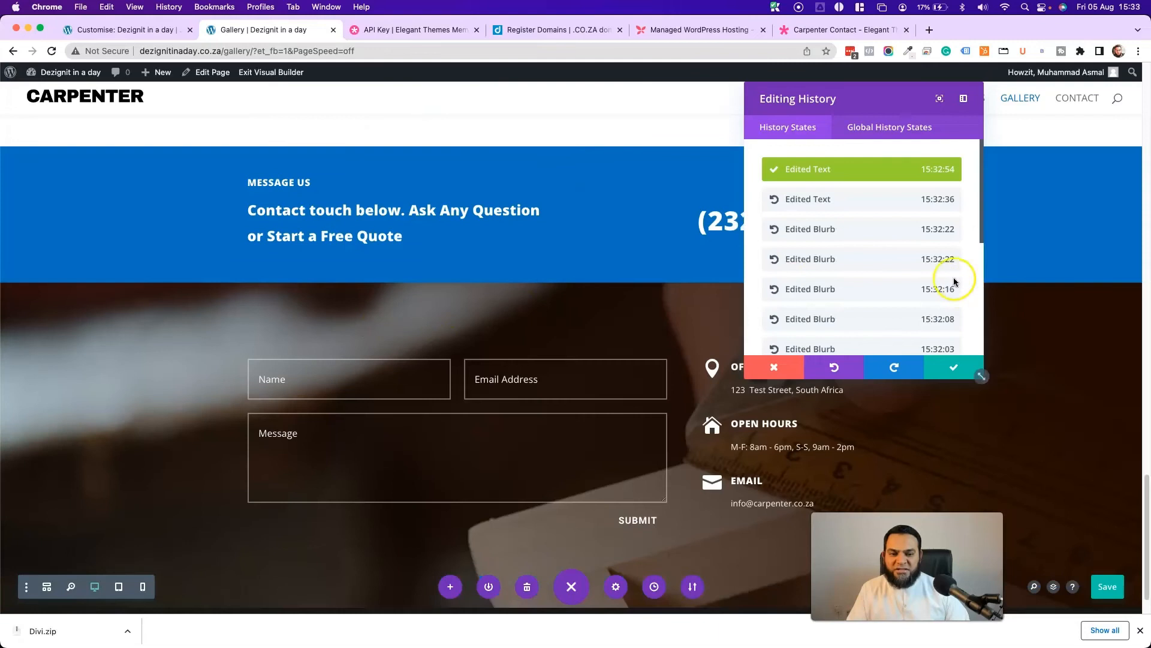
scroll(855, 257, "down", 5)
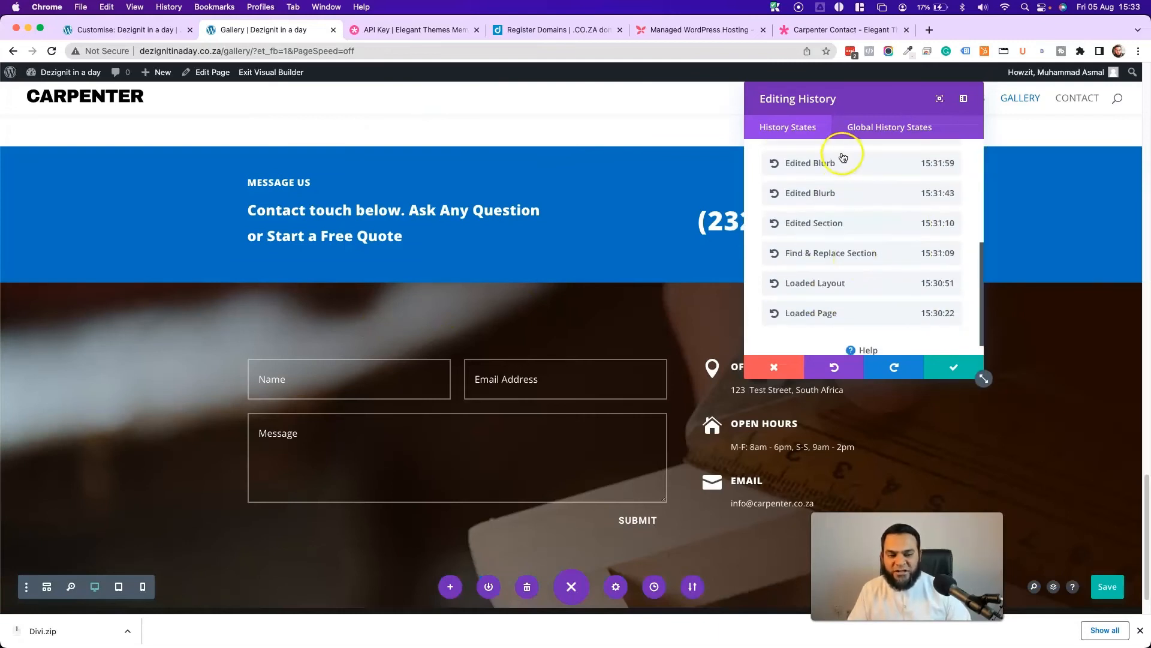
scroll(839, 248, "up", 5)
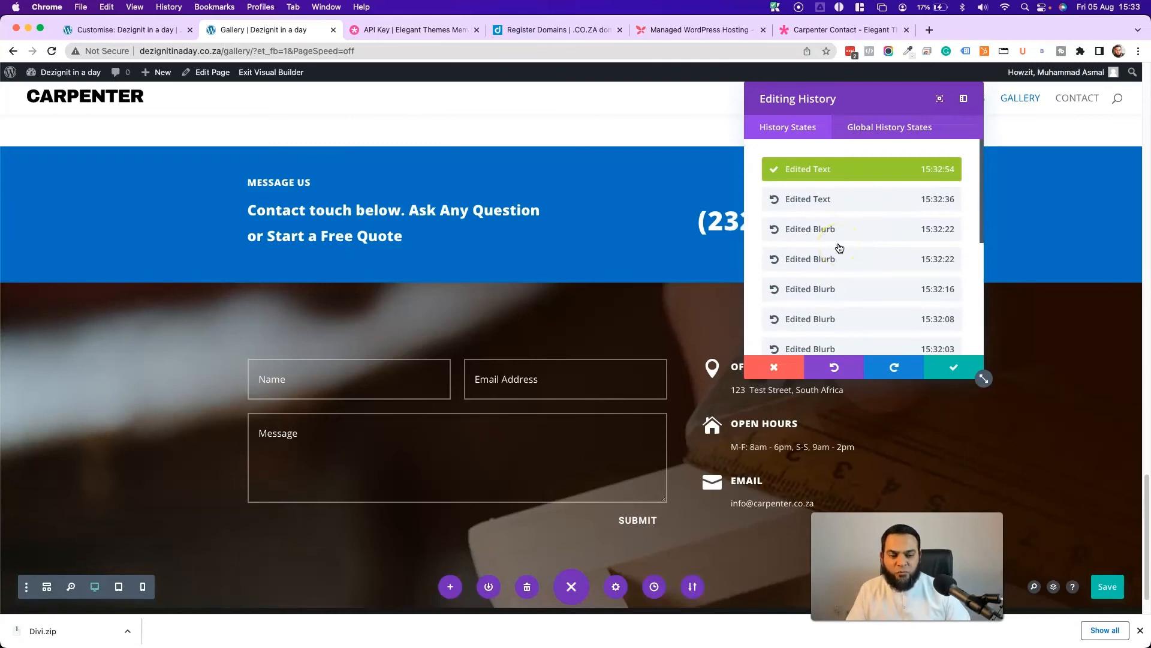
left_click(953, 367)
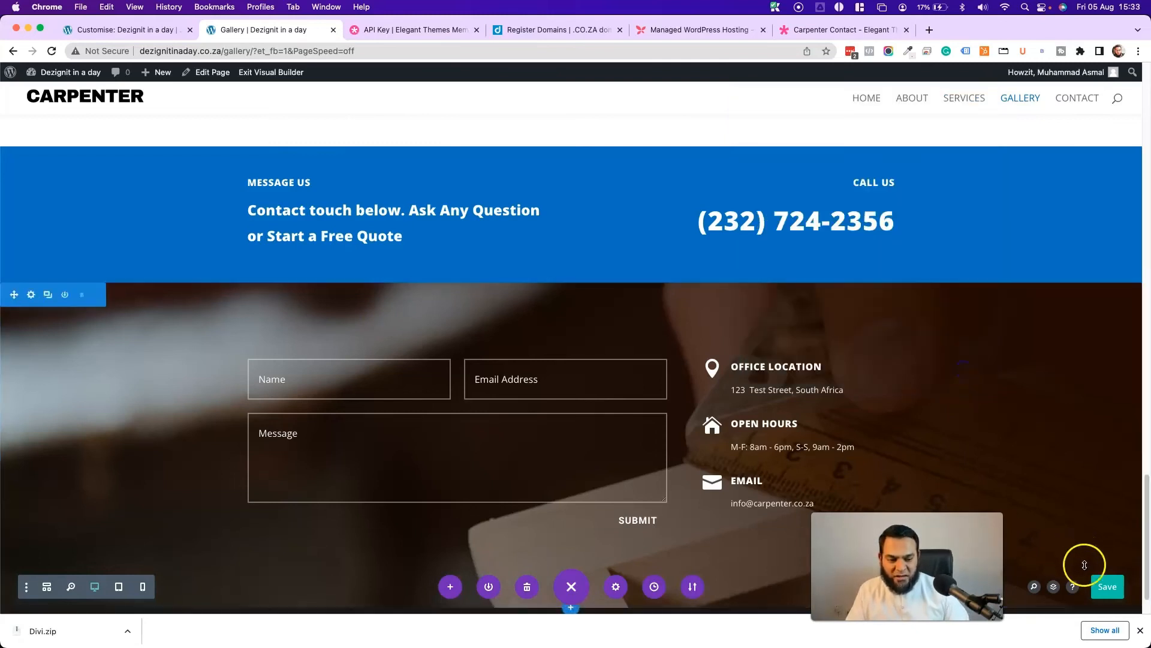
left_click(1107, 587)
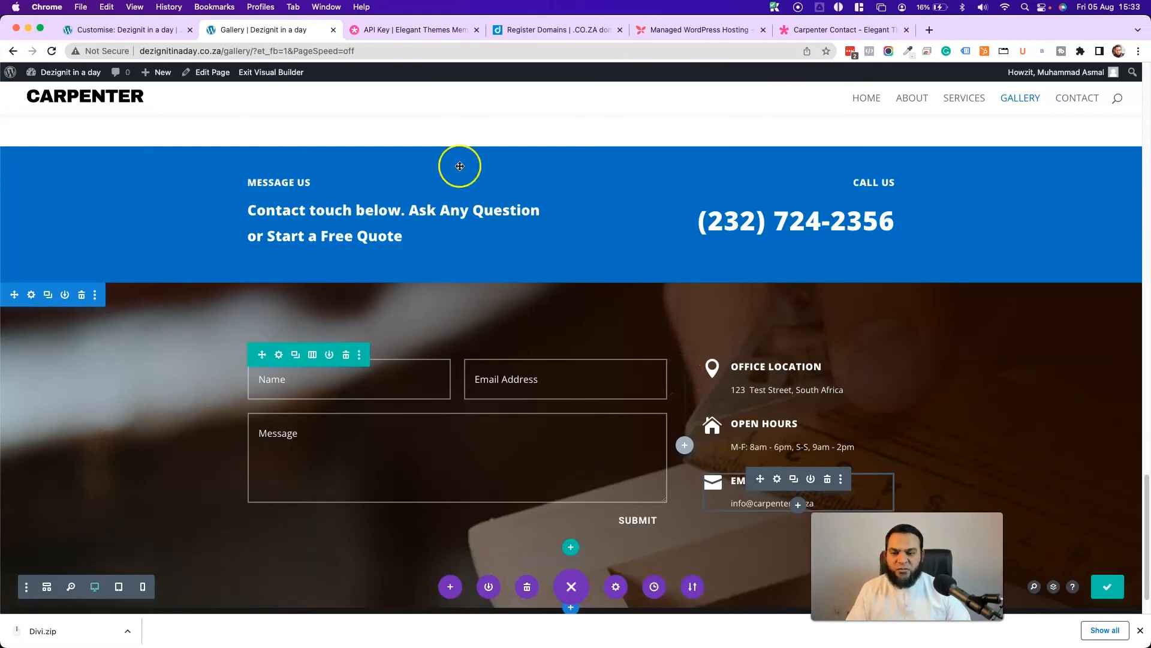
left_click(272, 73)
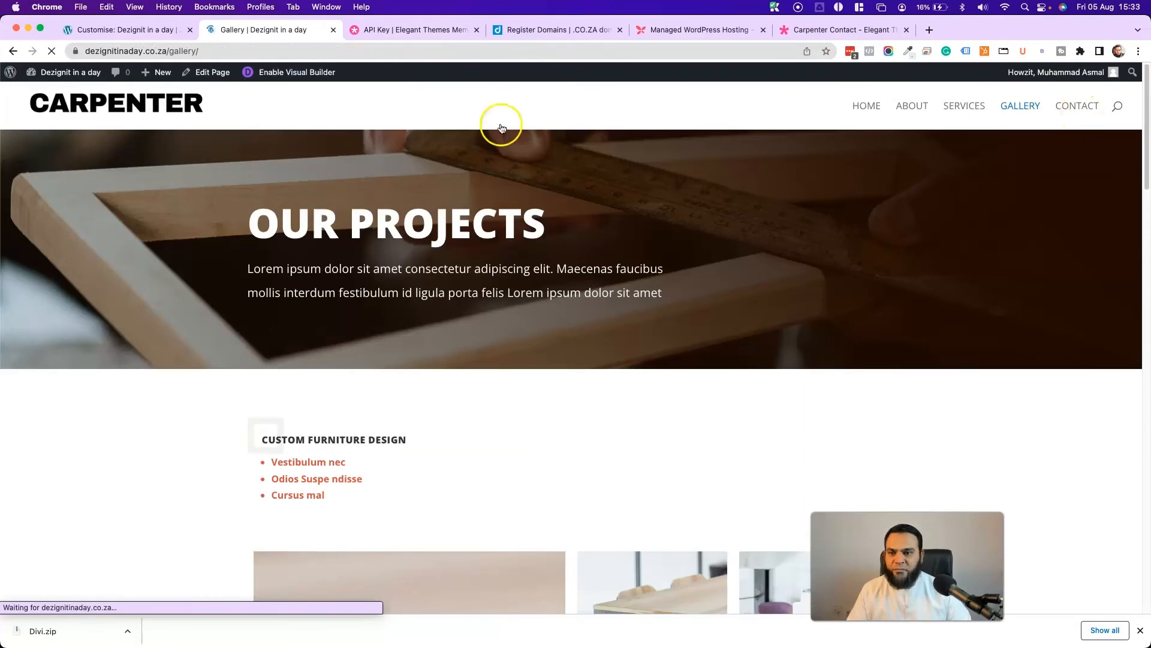
- On the Contact page, search the layouts for 'carpen' and apply the Carpenter Contact Page layout
left_click(1066, 110)
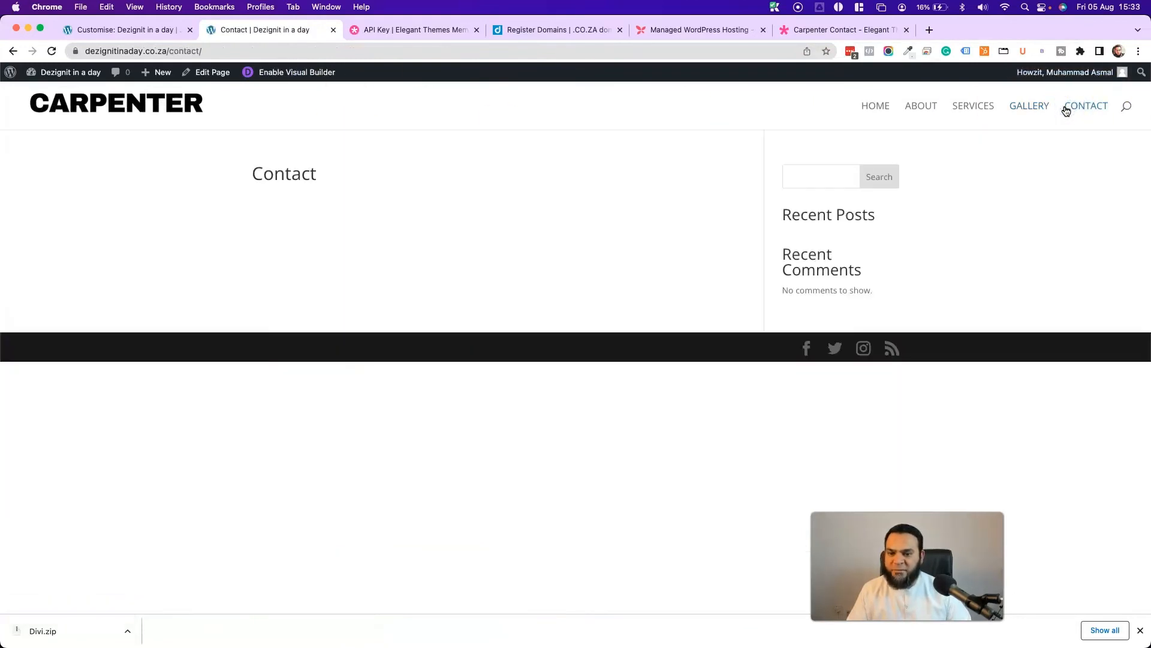
left_click(284, 76)
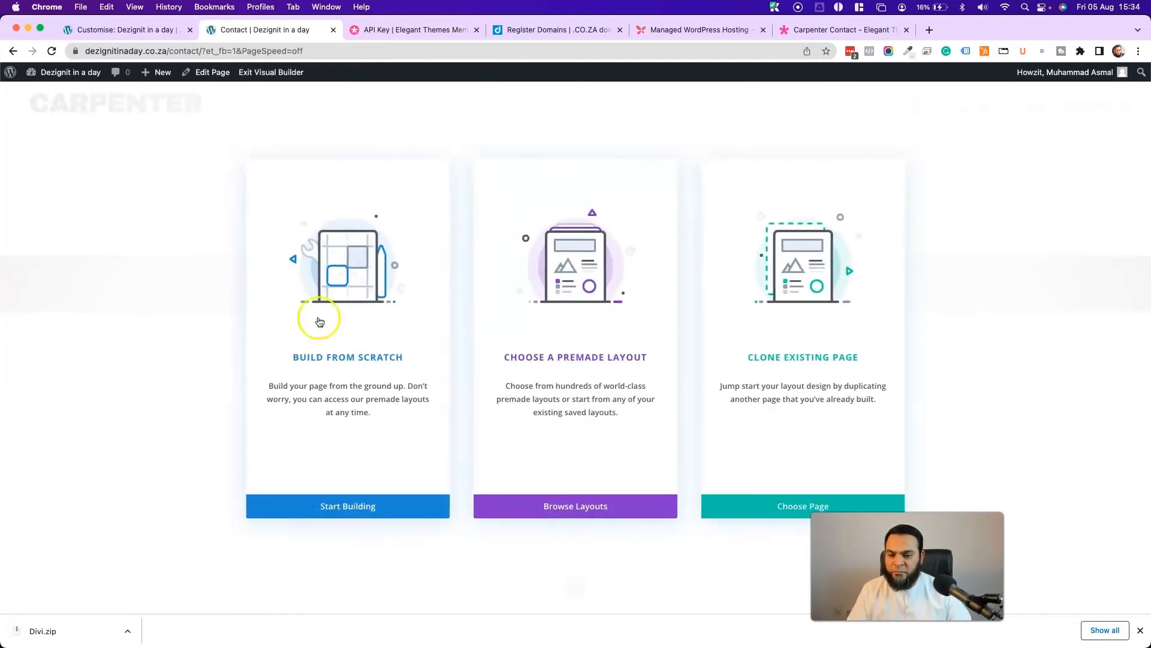
left_click(586, 294)
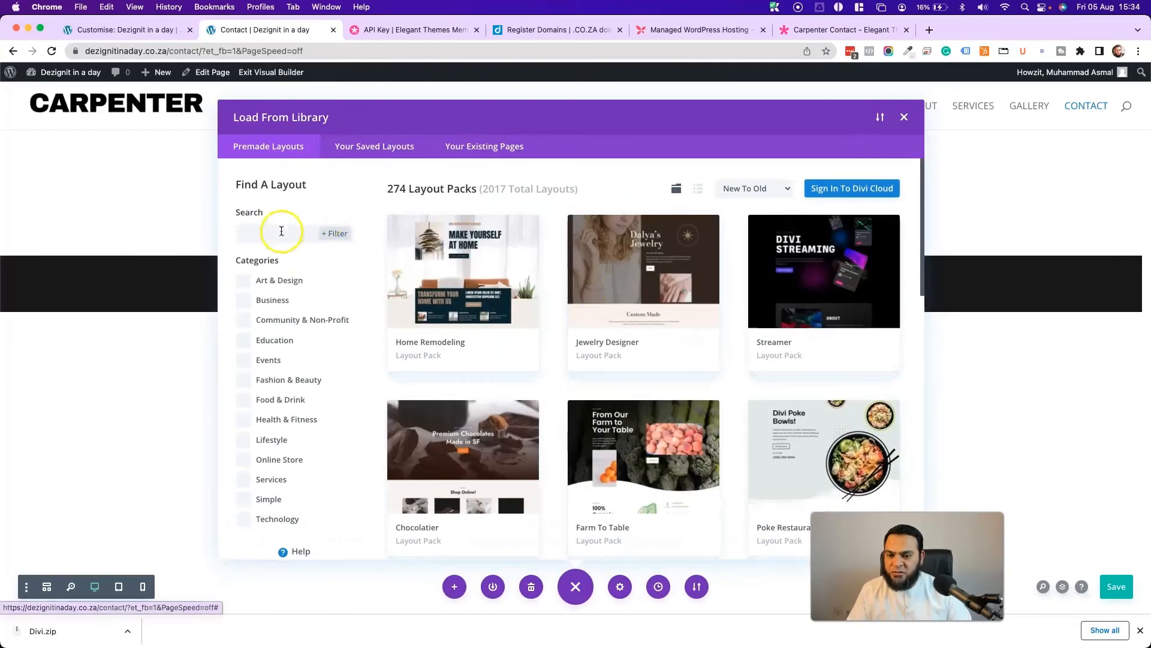
left_click(277, 236)
type("carpen")
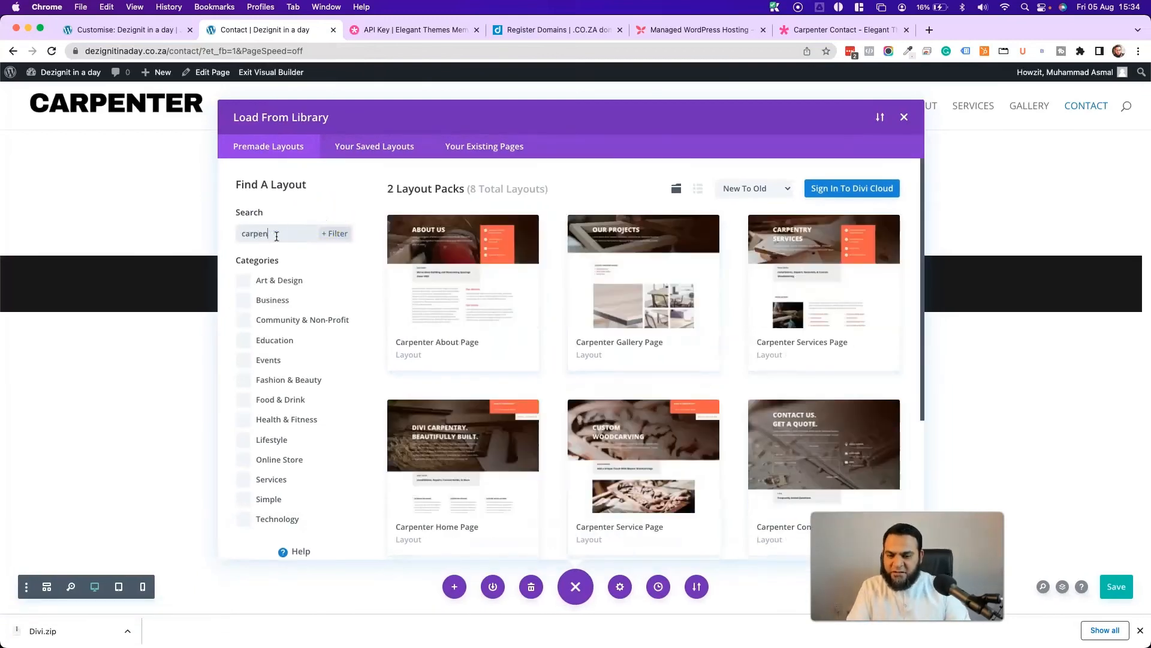
scroll(522, 351, "down", 5)
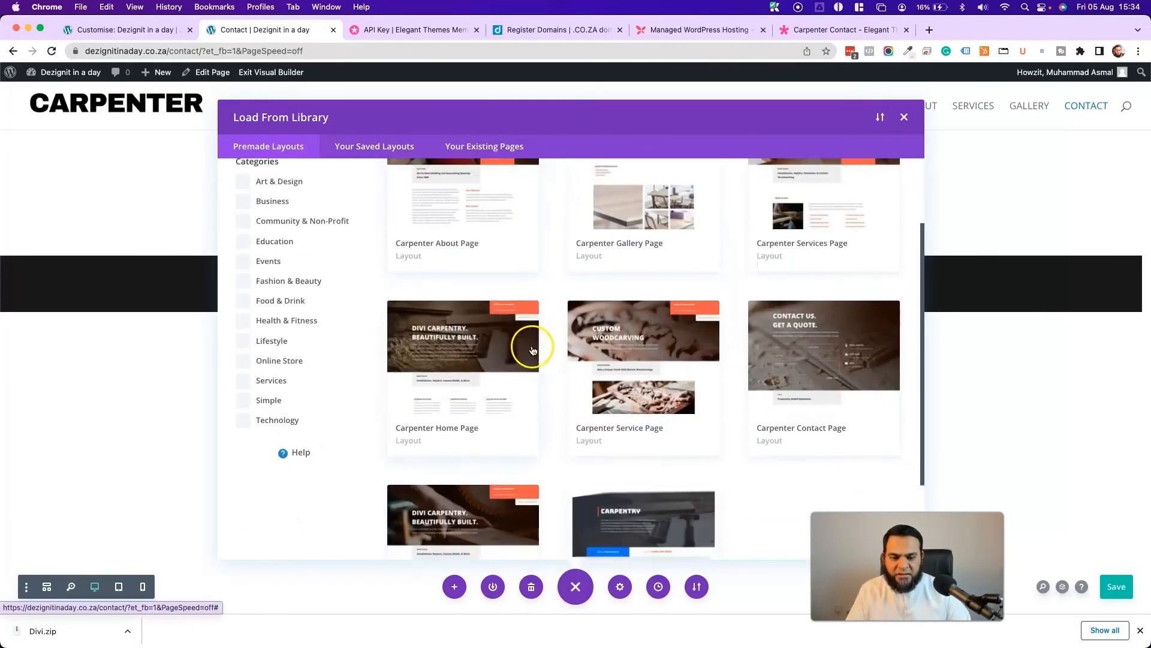
left_click(846, 232)
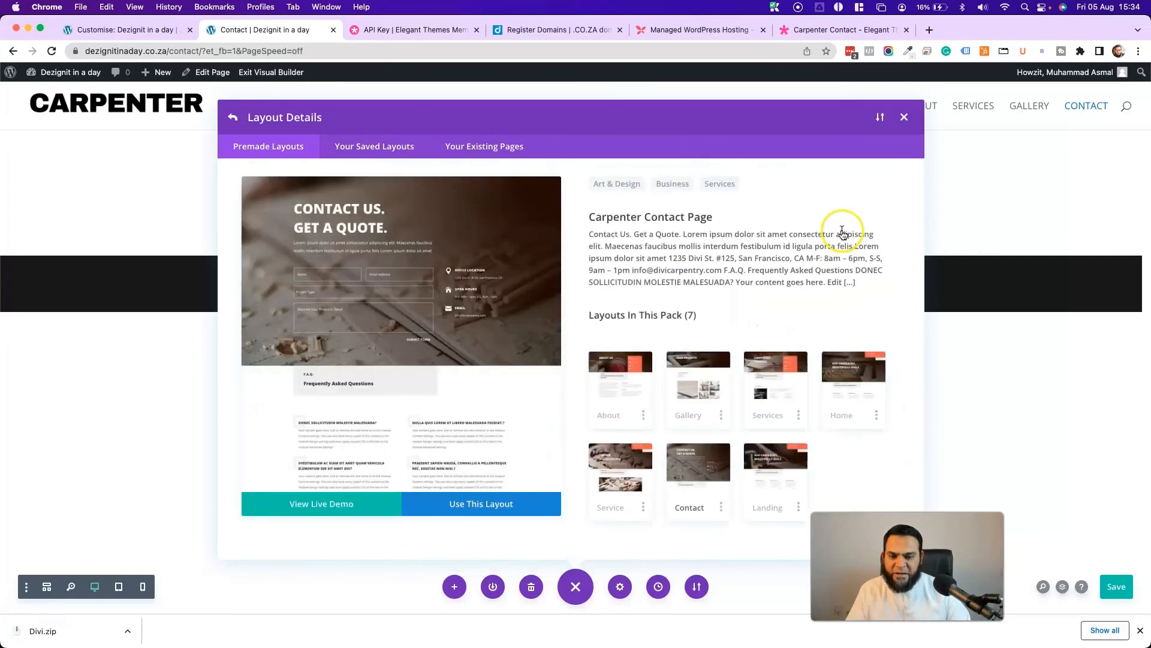
left_click(482, 504)
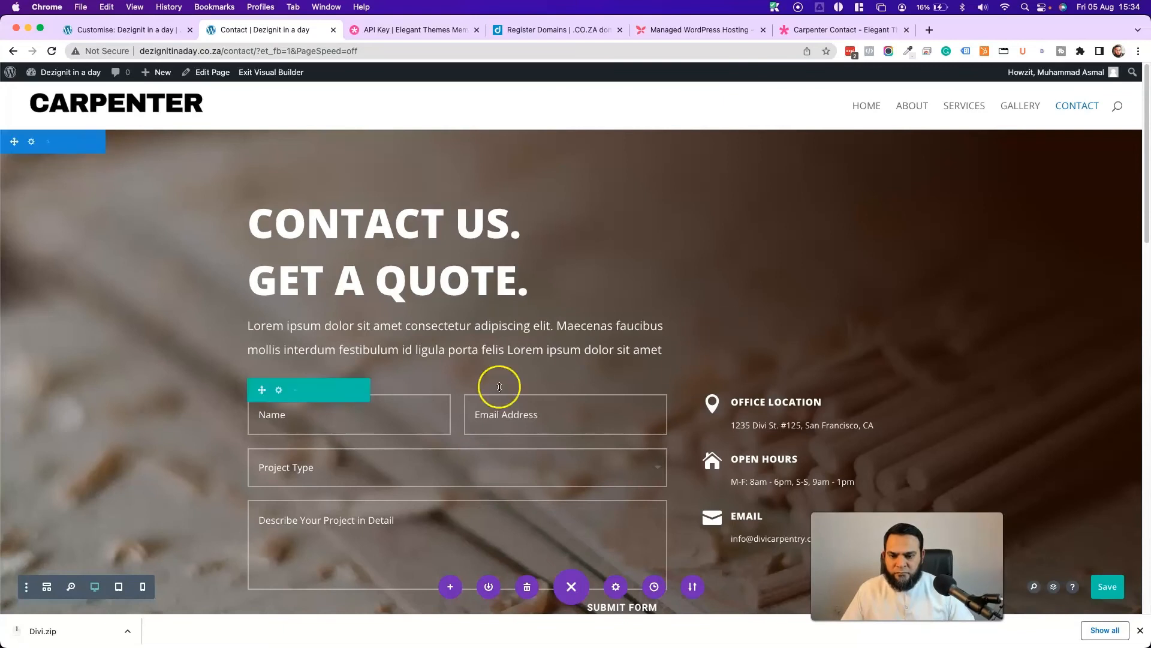
- Replace the 'Contact Us. Get a Quote.' heading with 'We would love hear from you', fixing the 'yo' typo
scroll(354, 319, "down", 4)
scroll(403, 336, "up", 4)
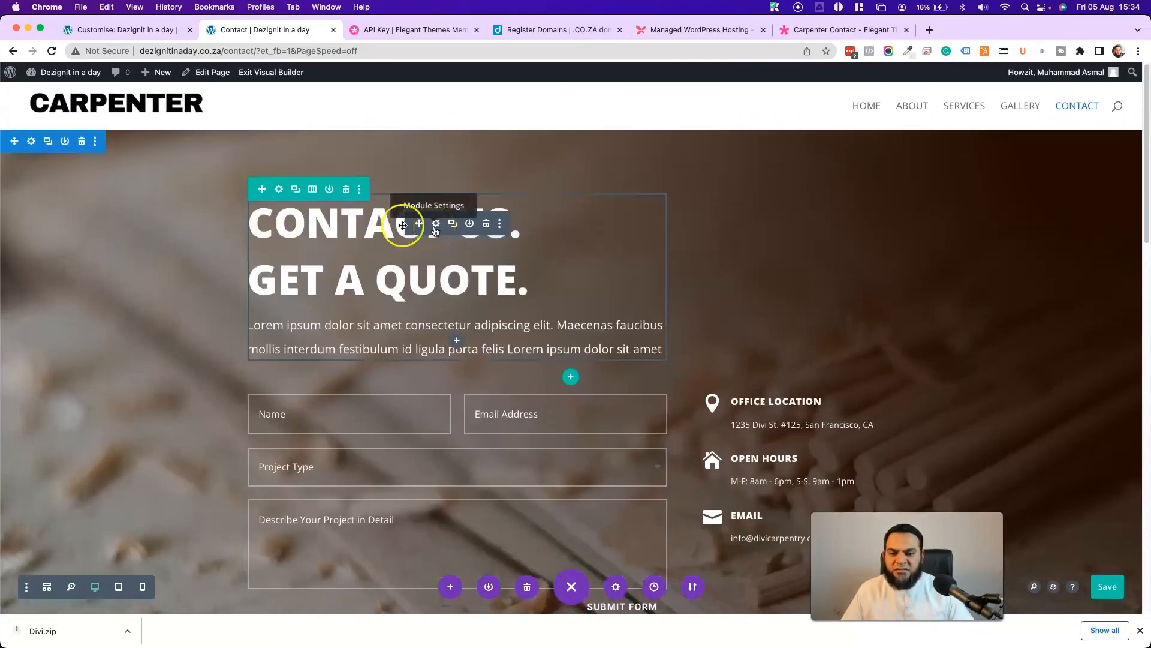
left_click(330, 226)
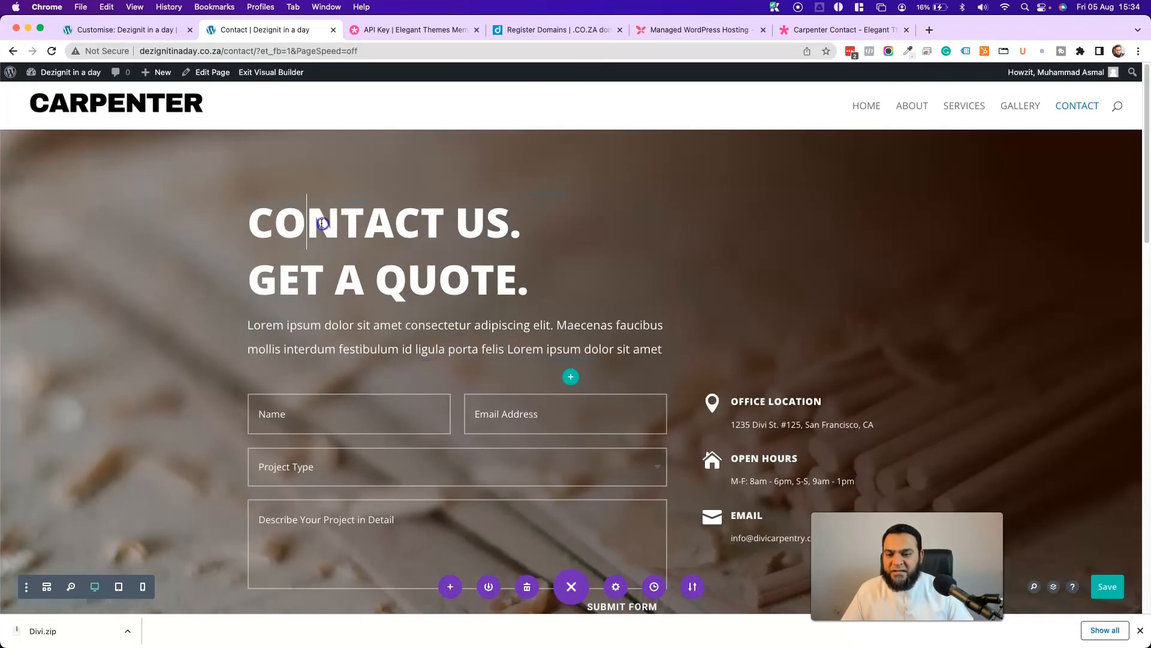
left_click(623, 411)
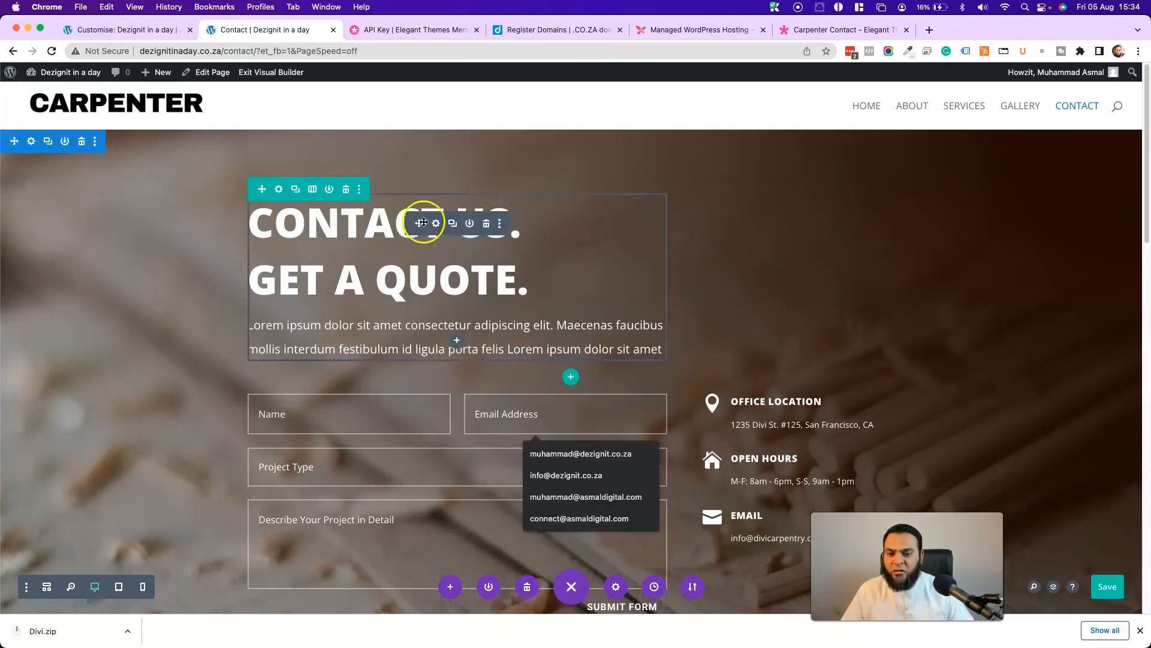
left_click(436, 223)
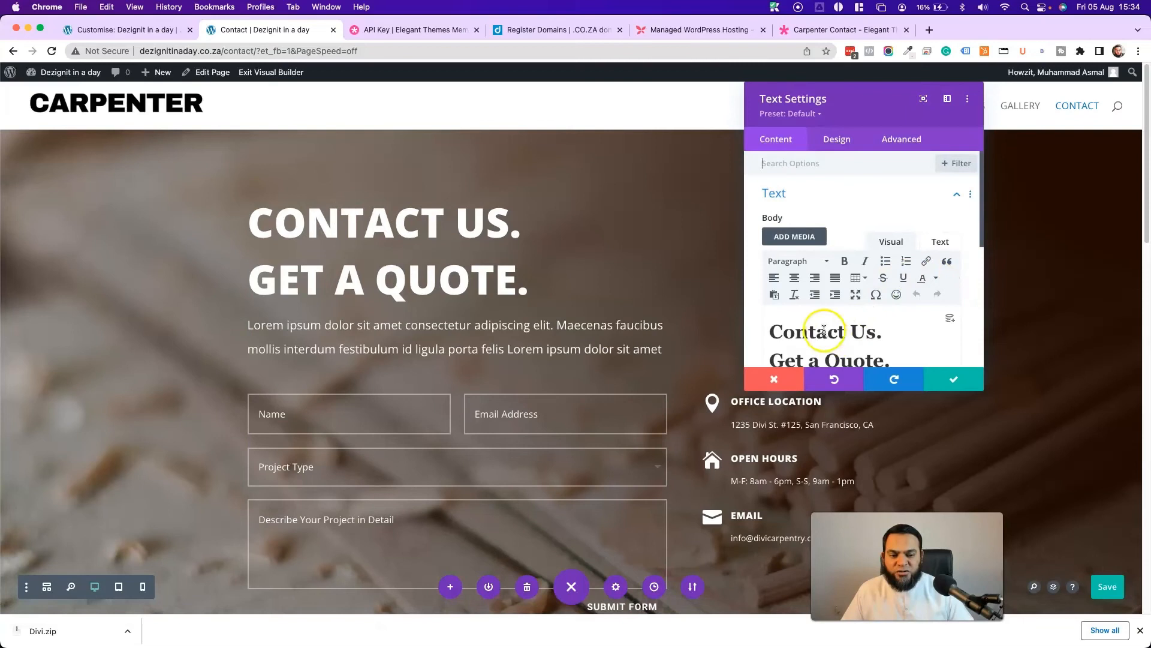
scroll(823, 331, "down", 3)
left_click_drag(888, 280, 768, 243)
type("We would ")
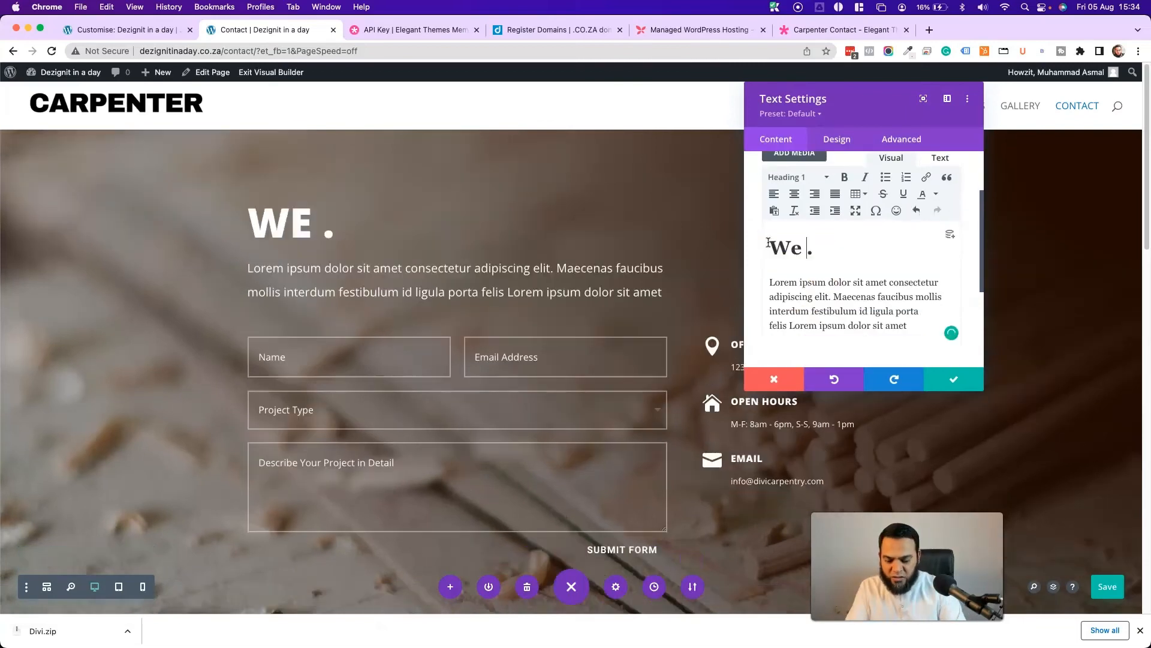
type("love yo hea")
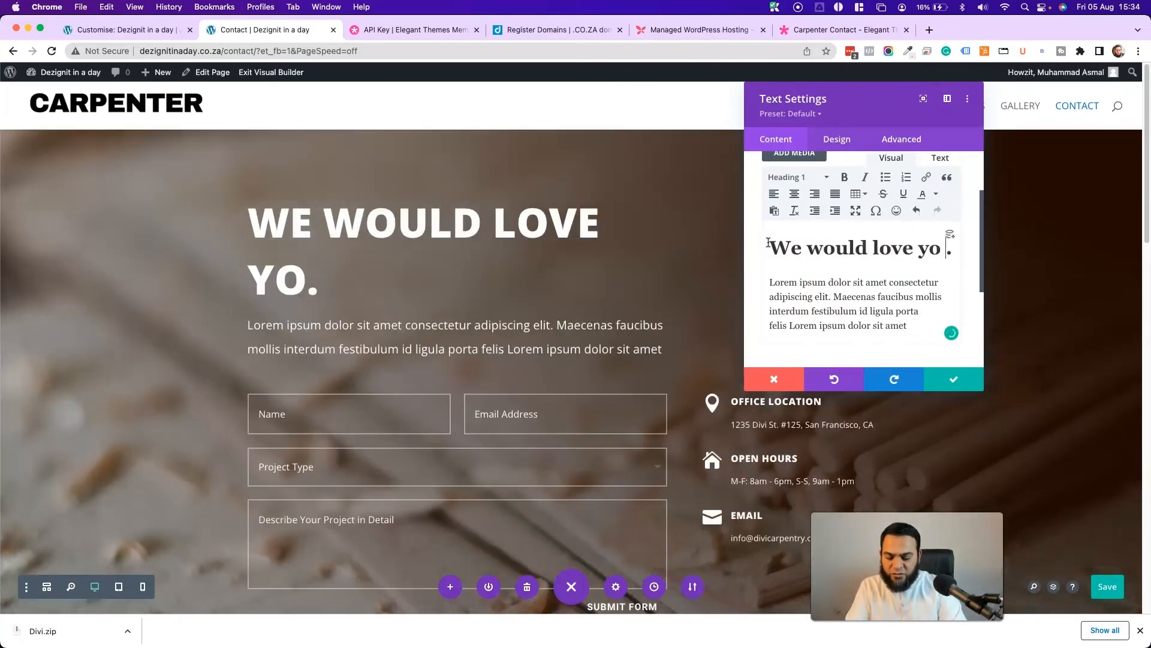
type("r from you")
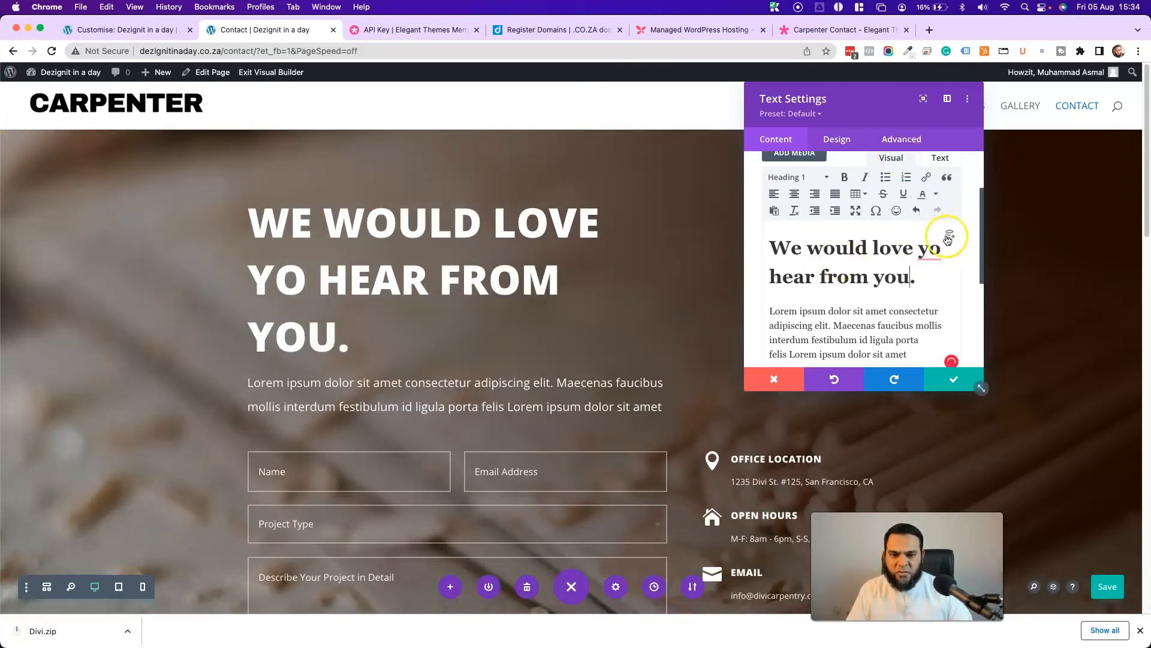
left_click(933, 248)
key("BackSpace")
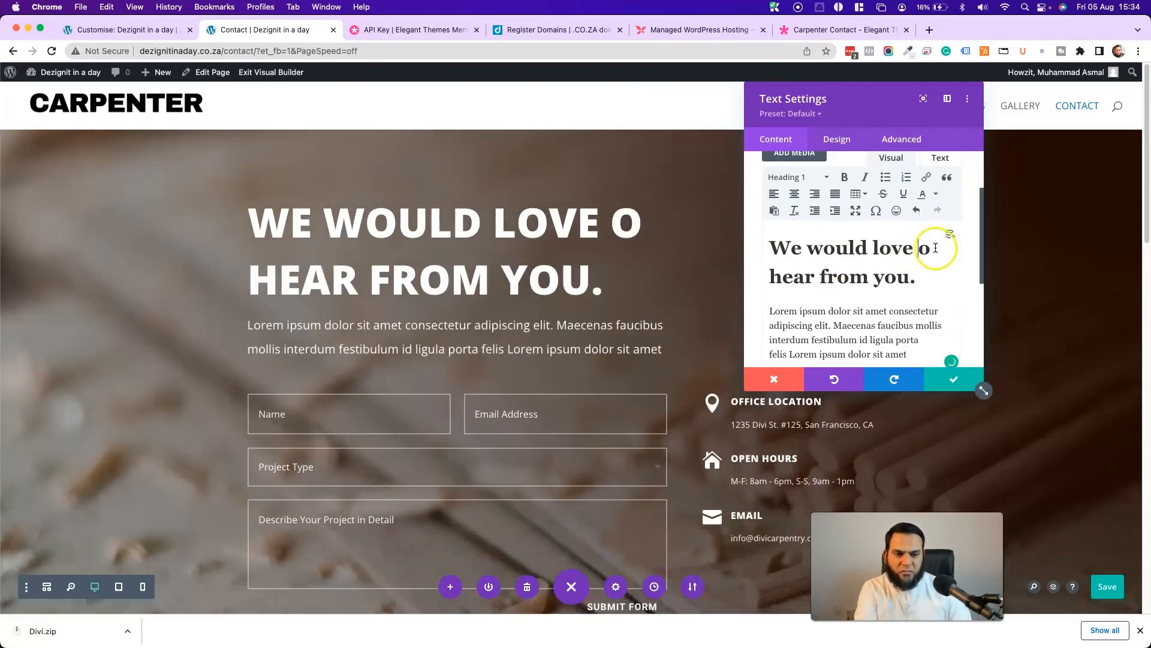
key("Delete")
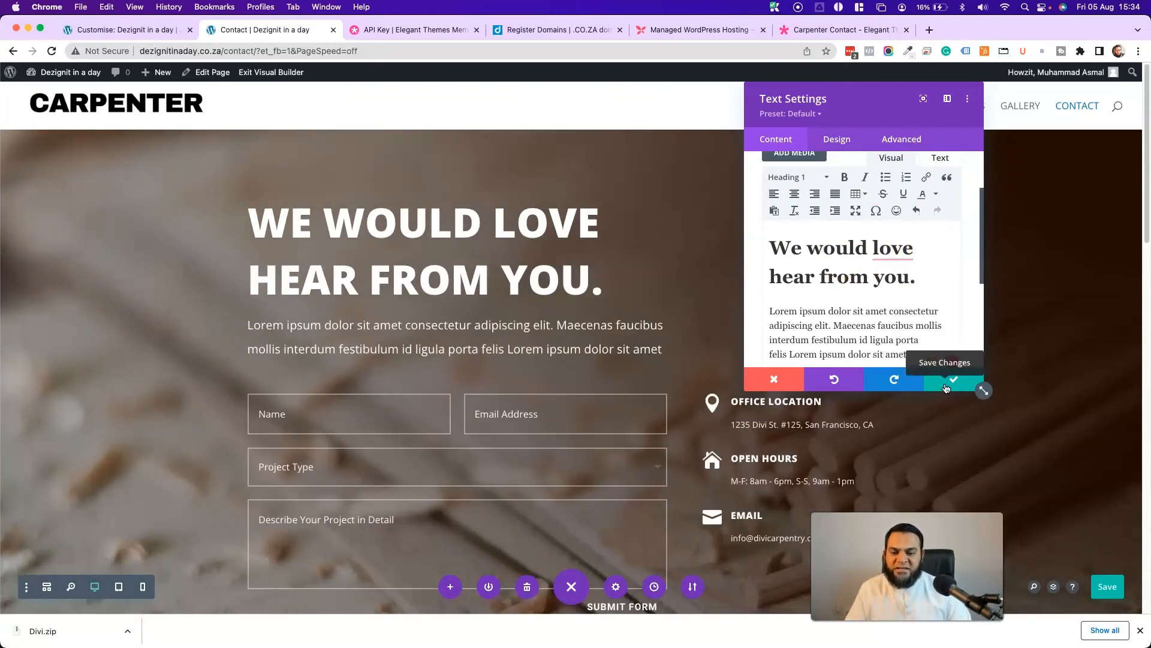
- Close the heading settings and add a new field to the Contact Form module
left_click(954, 380)
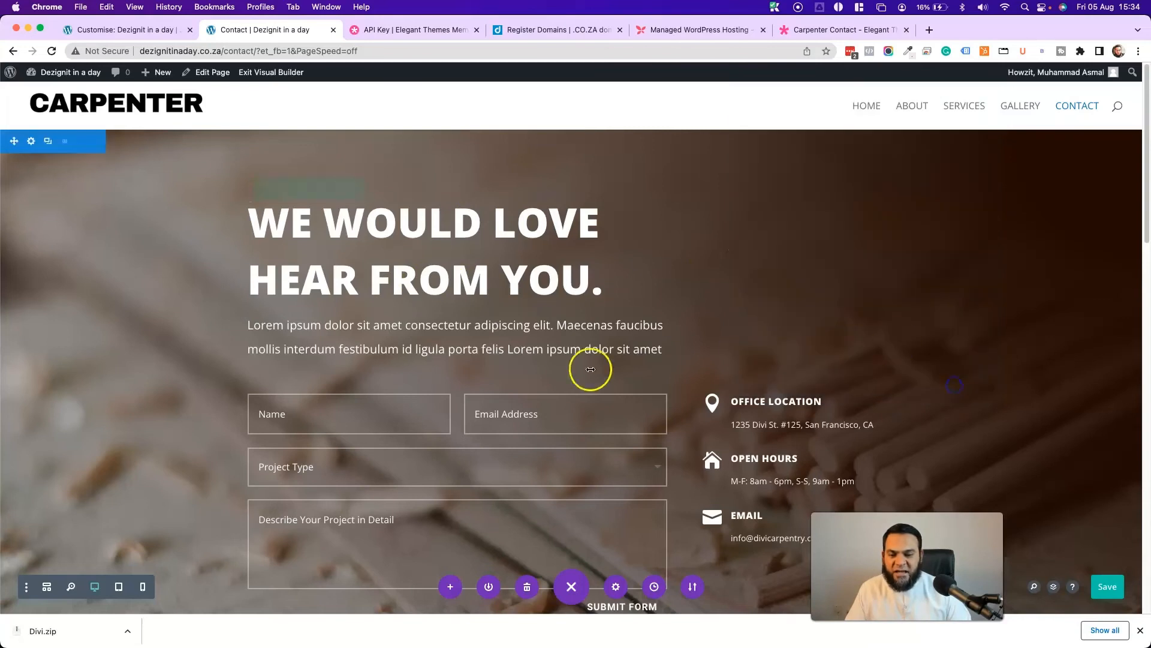
scroll(360, 404, "down", 5)
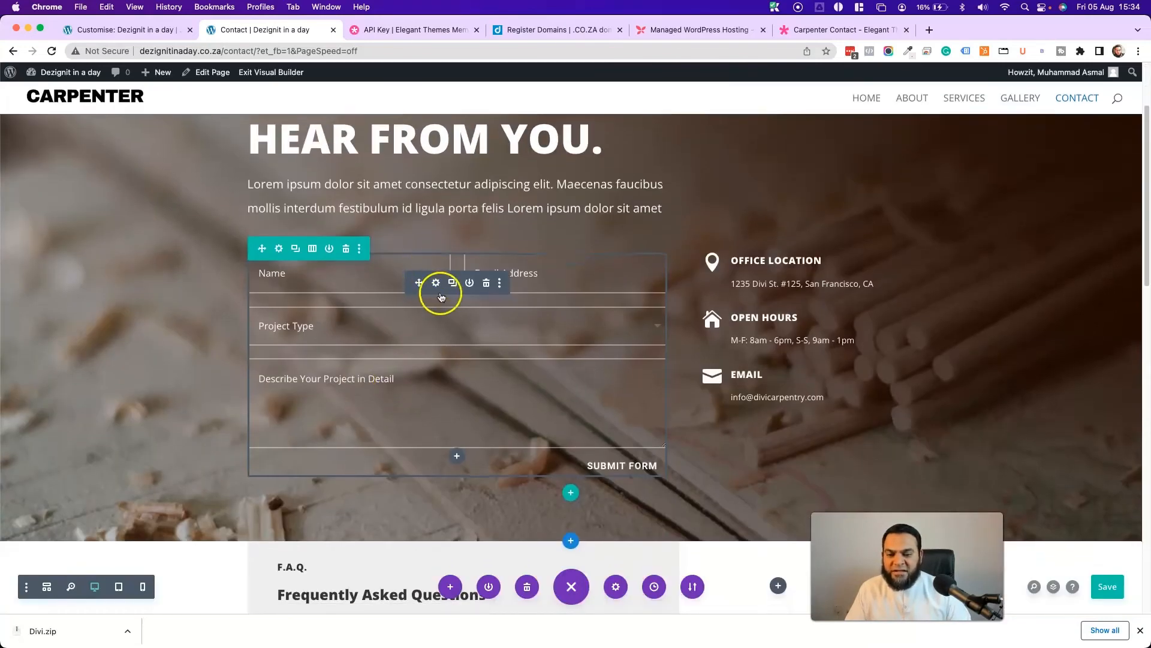
left_click(436, 283)
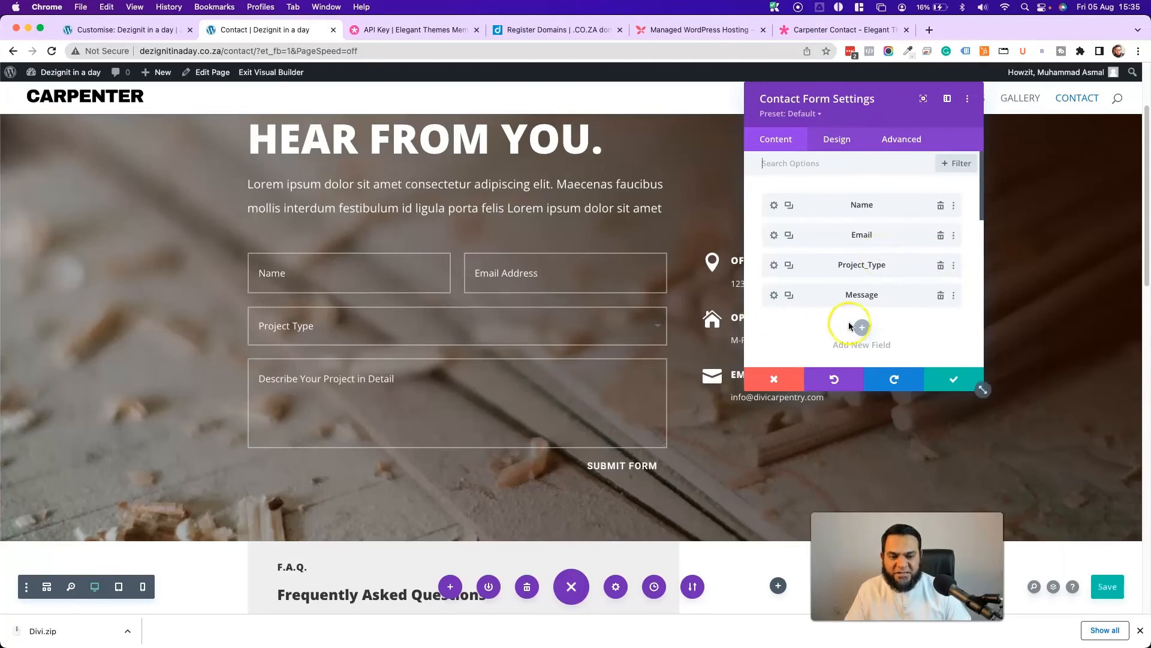
scroll(855, 312, "down", 3)
left_click(865, 243)
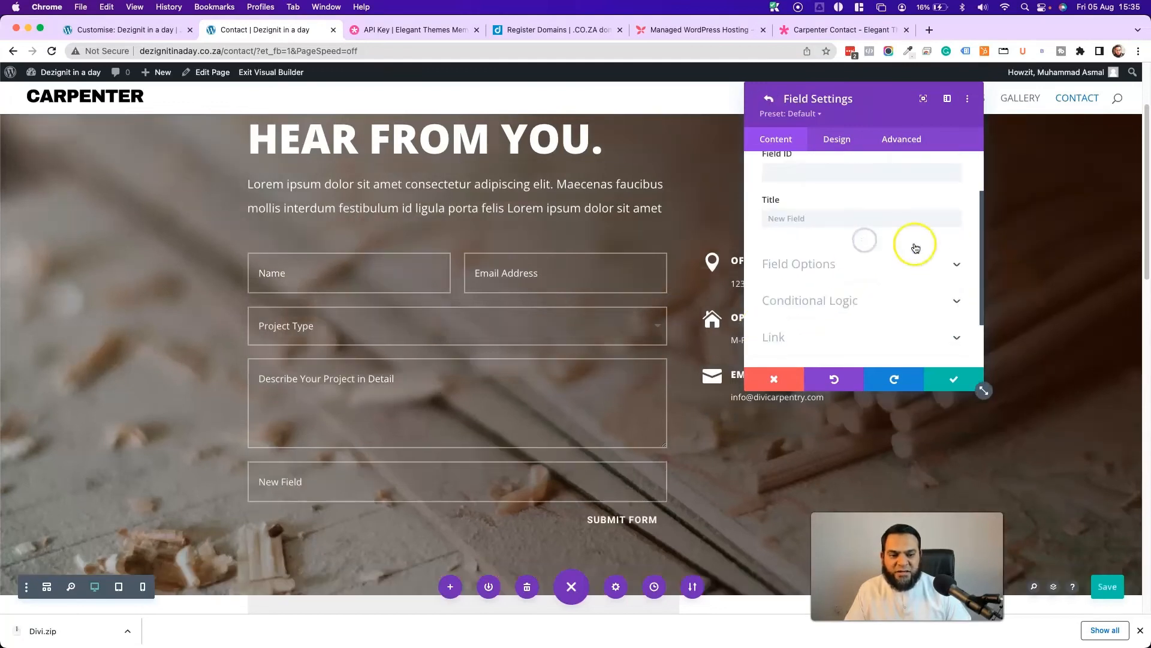
- Set the new field's ID to phone, title to Phone and type to Input Field, then confirm
left_click(820, 229)
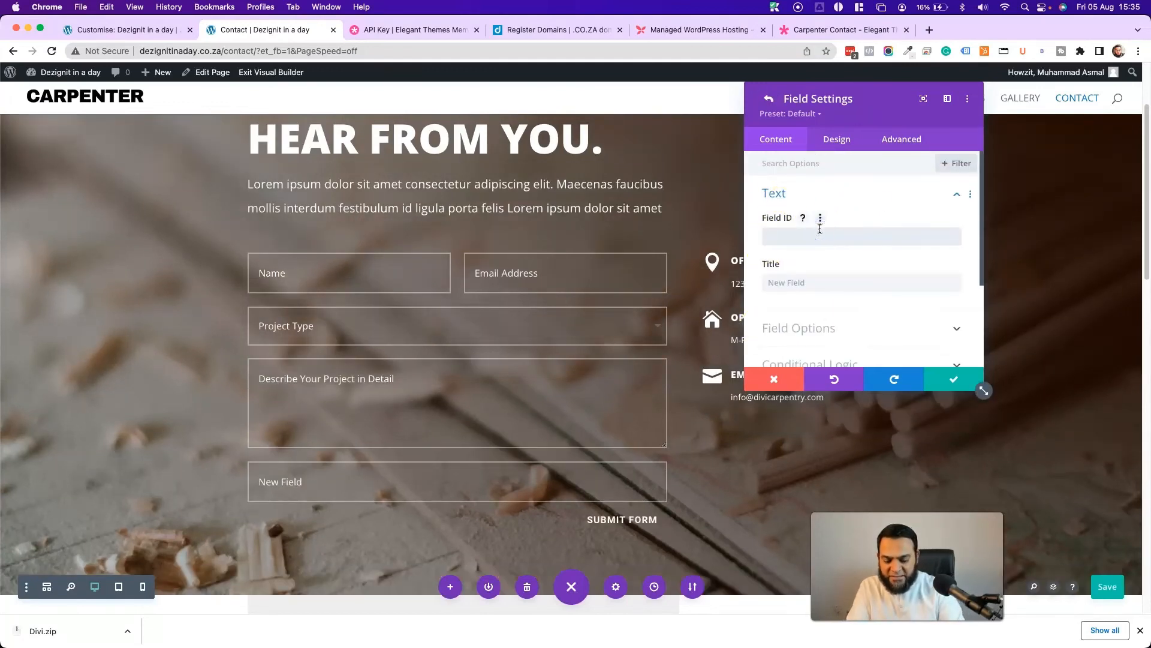
left_click(820, 281)
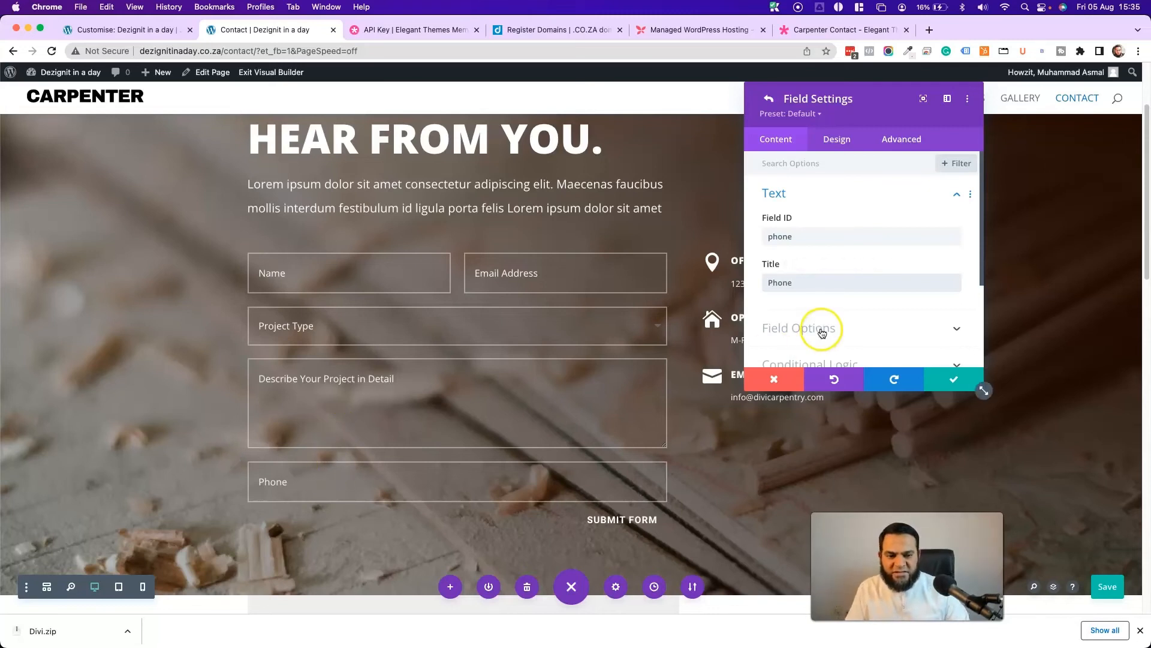
left_click(844, 331)
left_click(834, 218)
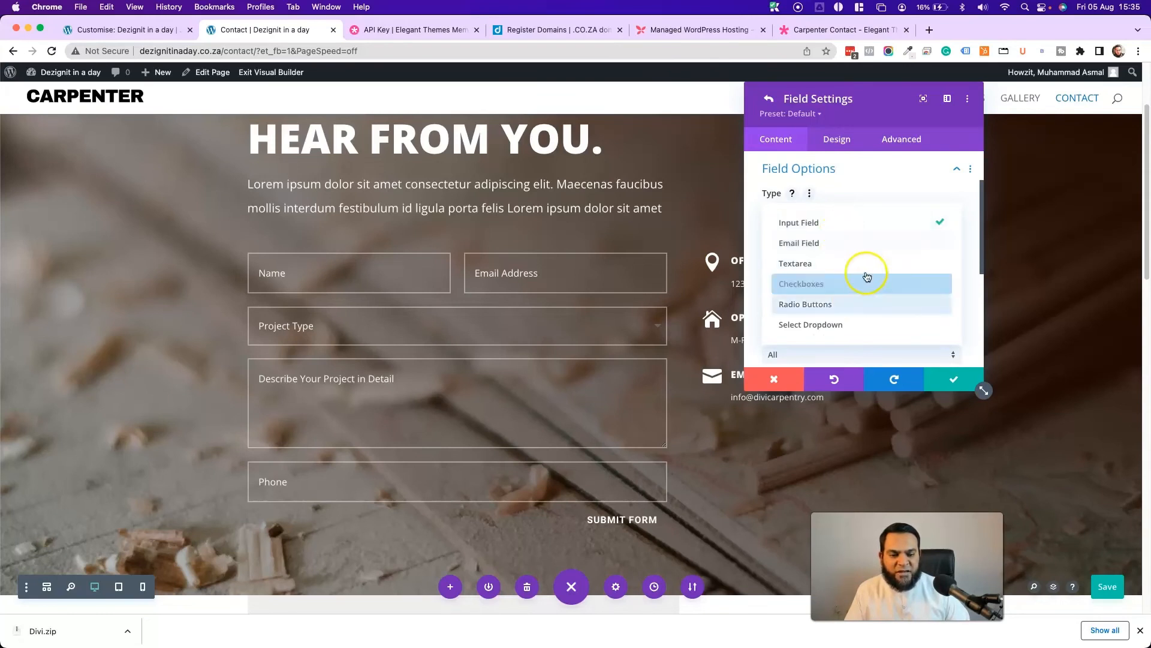
left_click(843, 223)
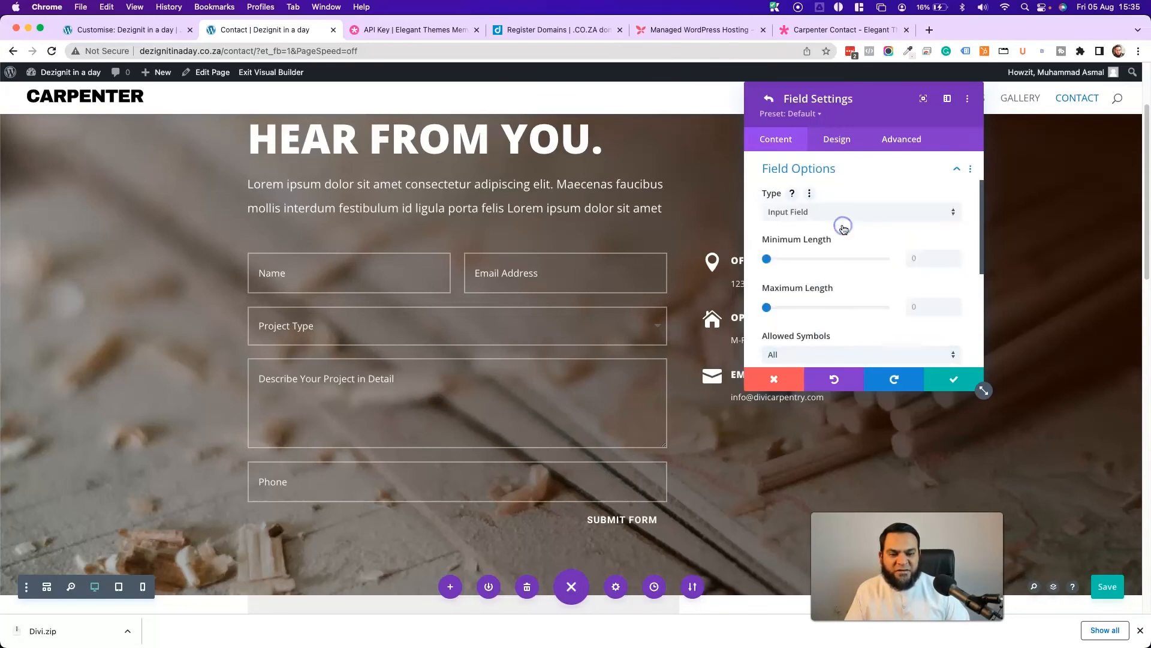
left_click(934, 390)
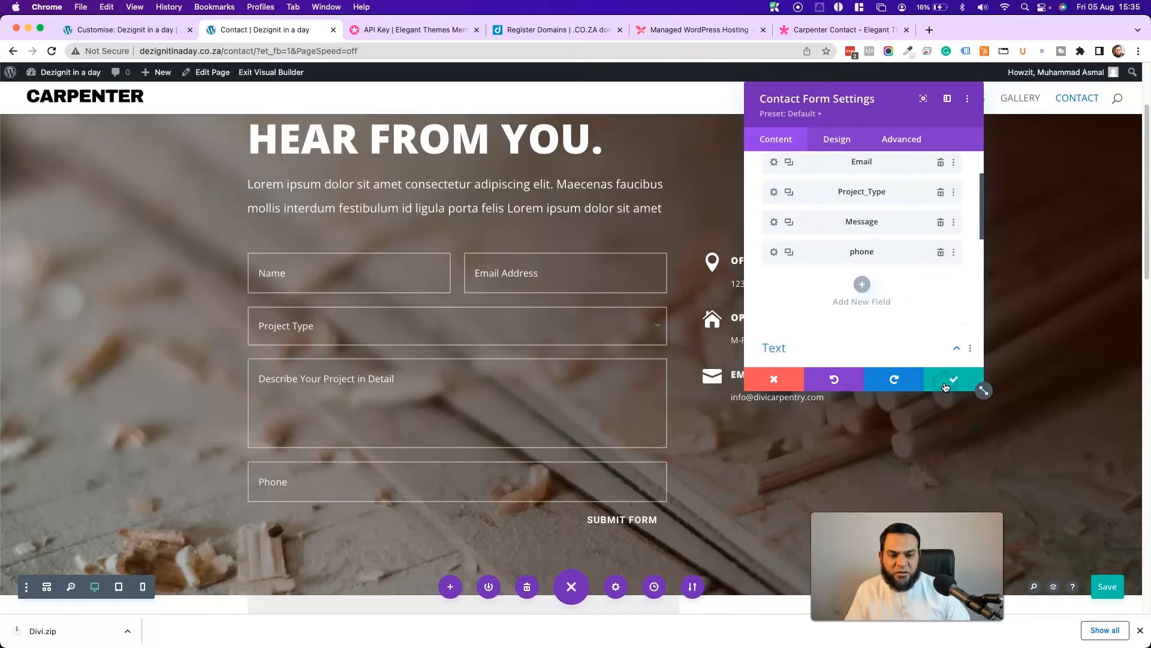
scroll(851, 296, "up", 1)
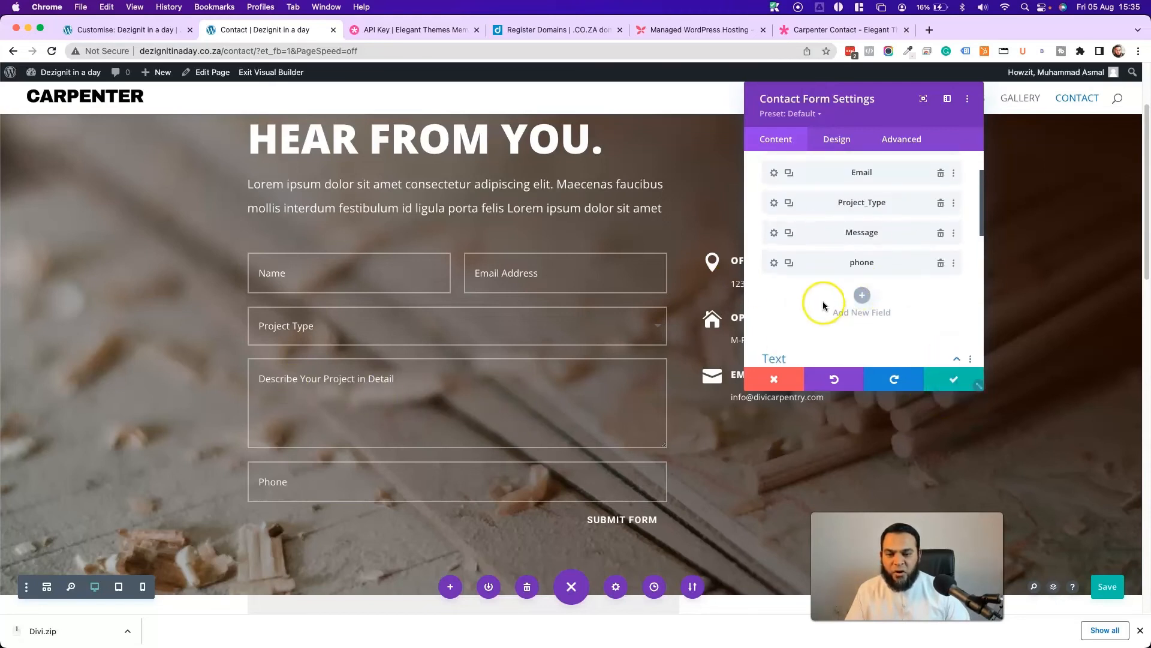
scroll(850, 240, "up", 3)
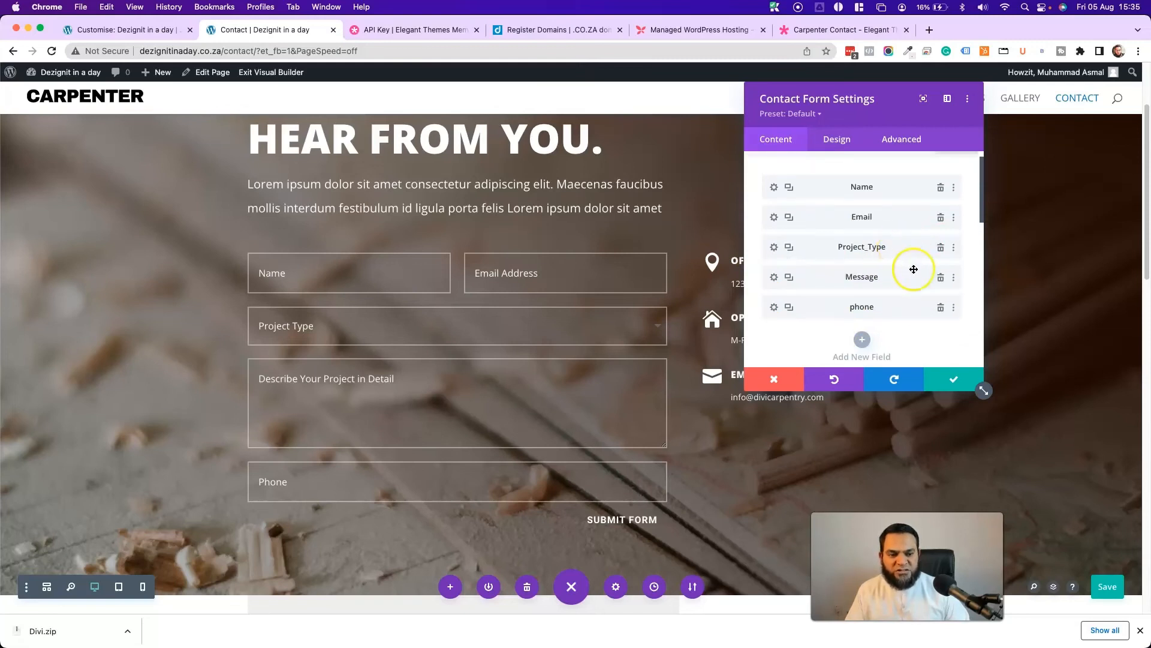
- Move the Phone field under Name and turn off its Make Fullwidth layout option
left_click_drag(903, 312, 905, 217)
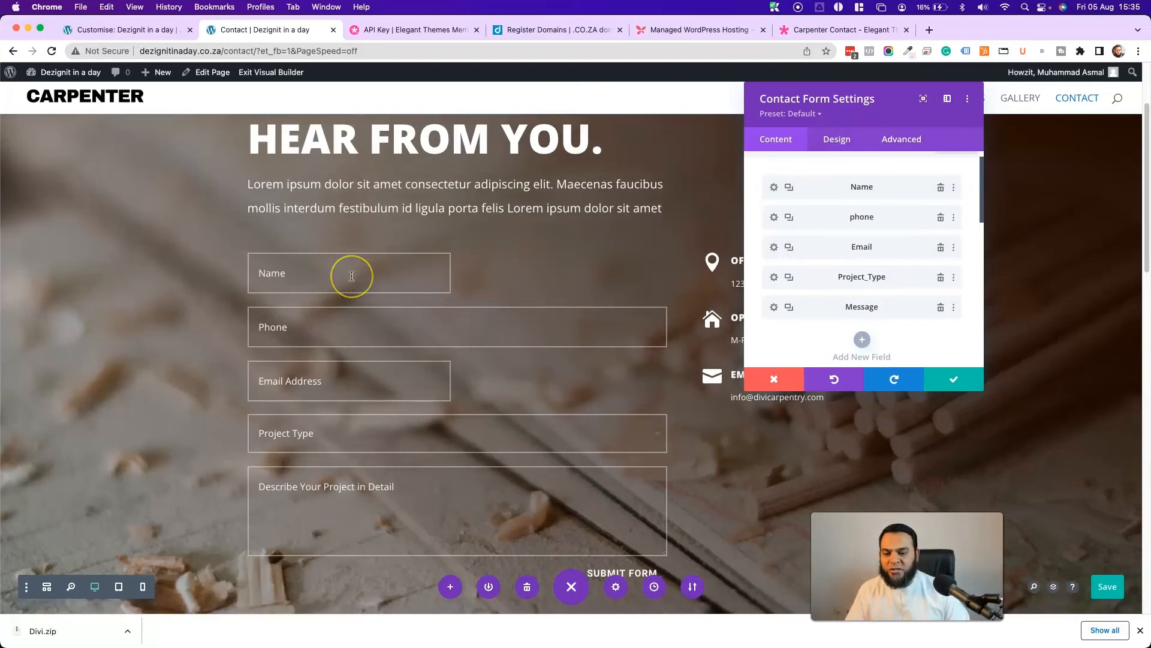
left_click(646, 300)
left_click(475, 335)
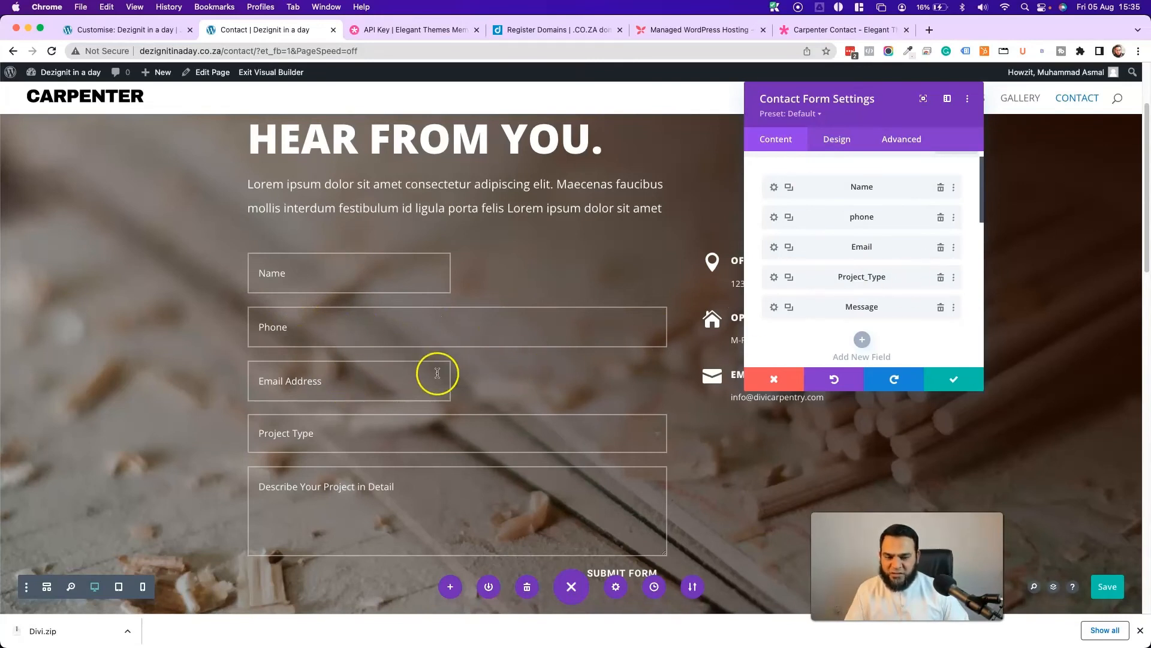
left_click(773, 218)
left_click(838, 139)
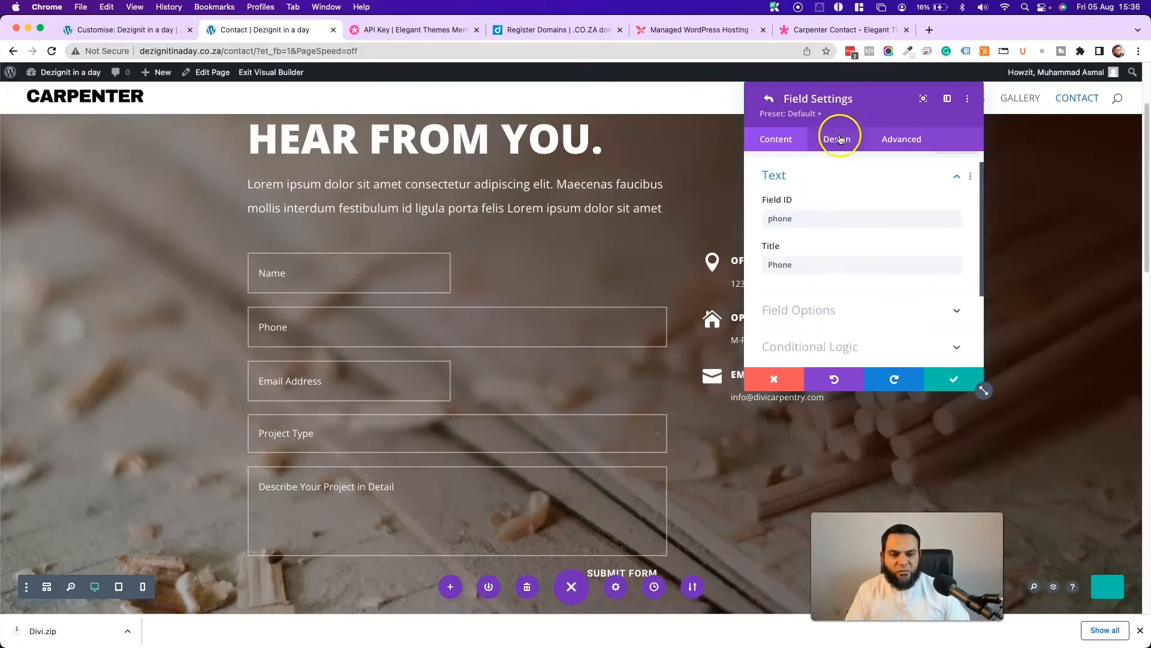
left_click(804, 198)
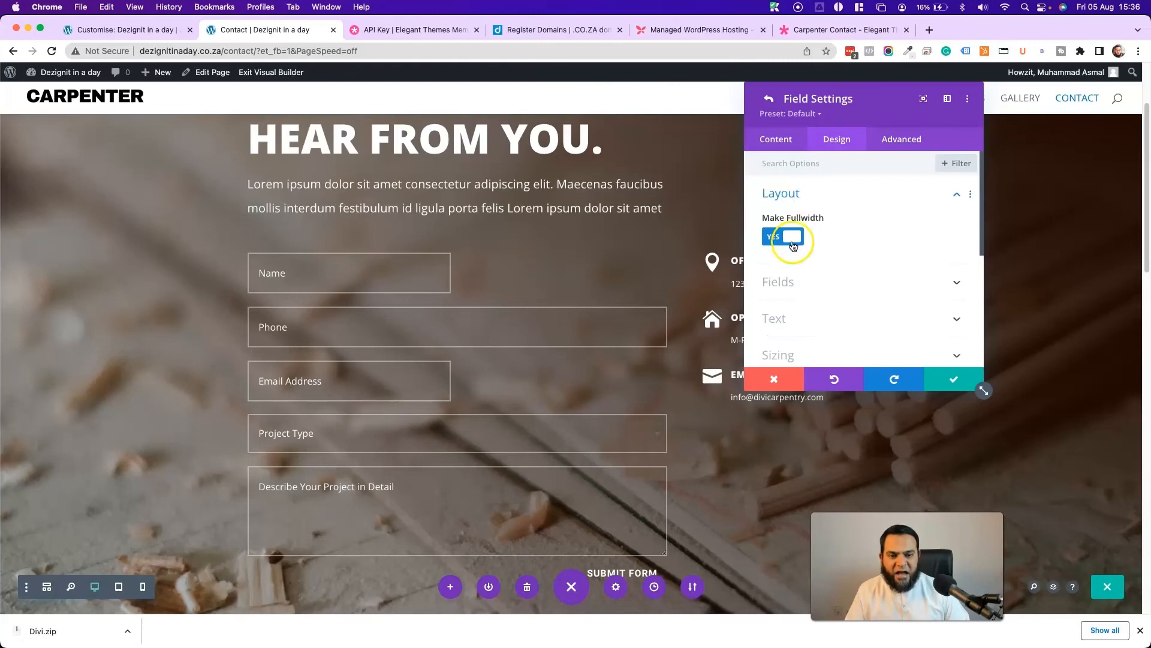
left_click(797, 236)
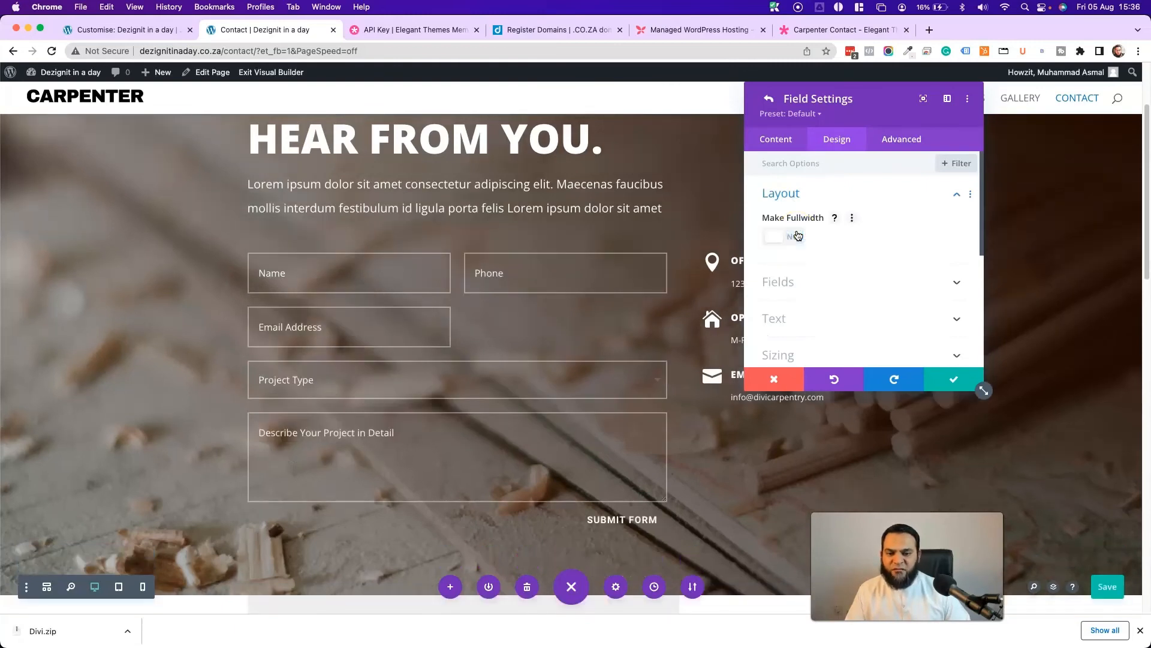
left_click(953, 379)
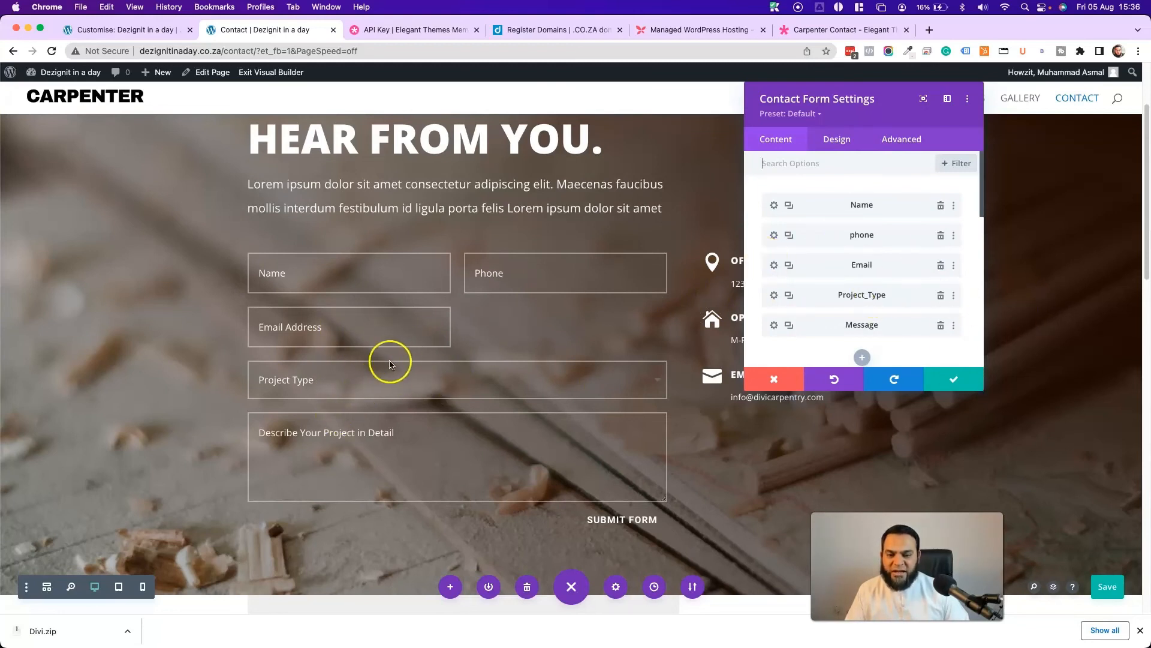
- Turn off Make Fullwidth for Project_Type so it sits beside Email Address, then save the page
left_click(776, 300)
left_click(836, 141)
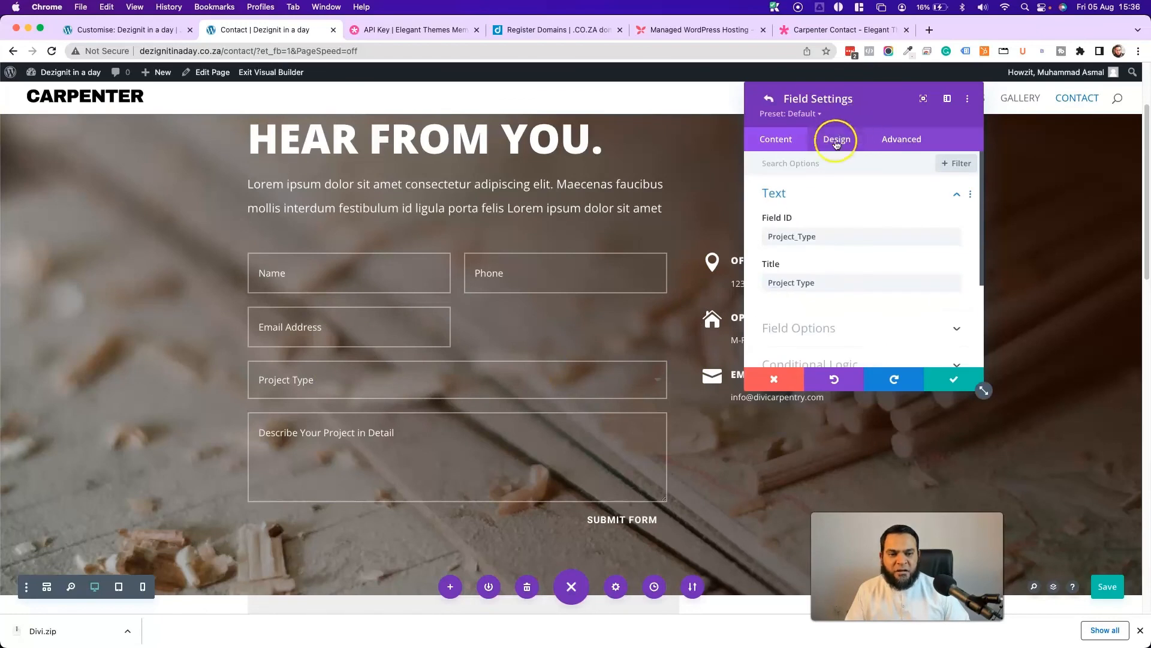
left_click(786, 193)
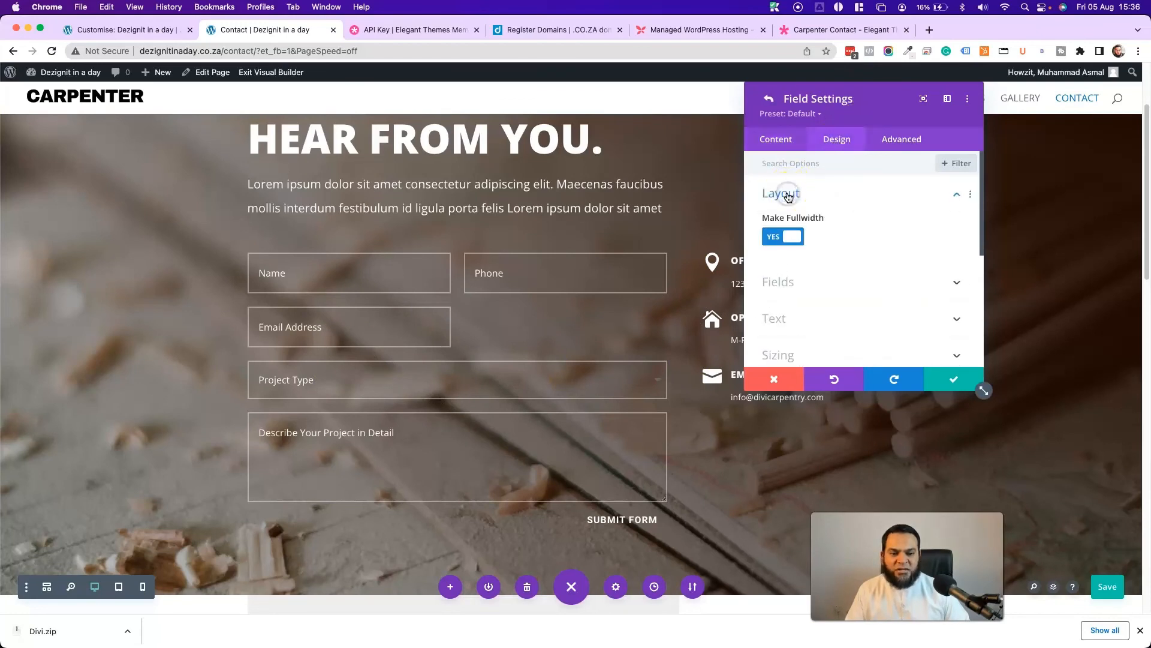
left_click(787, 237)
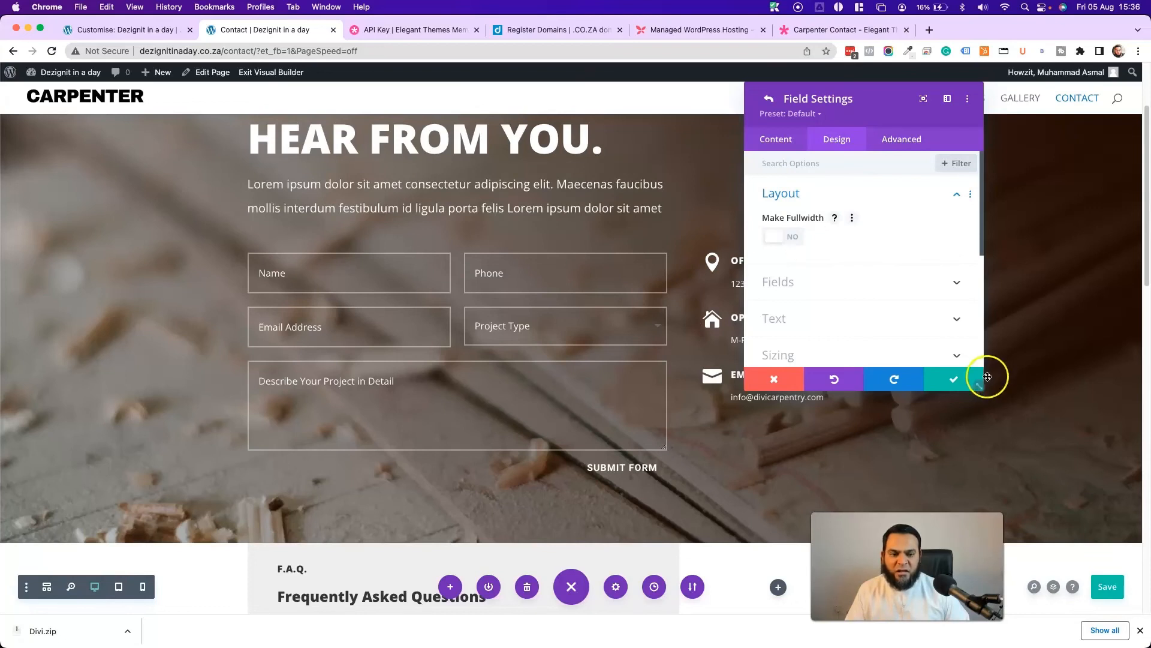
left_click(952, 379)
left_click(1109, 589)
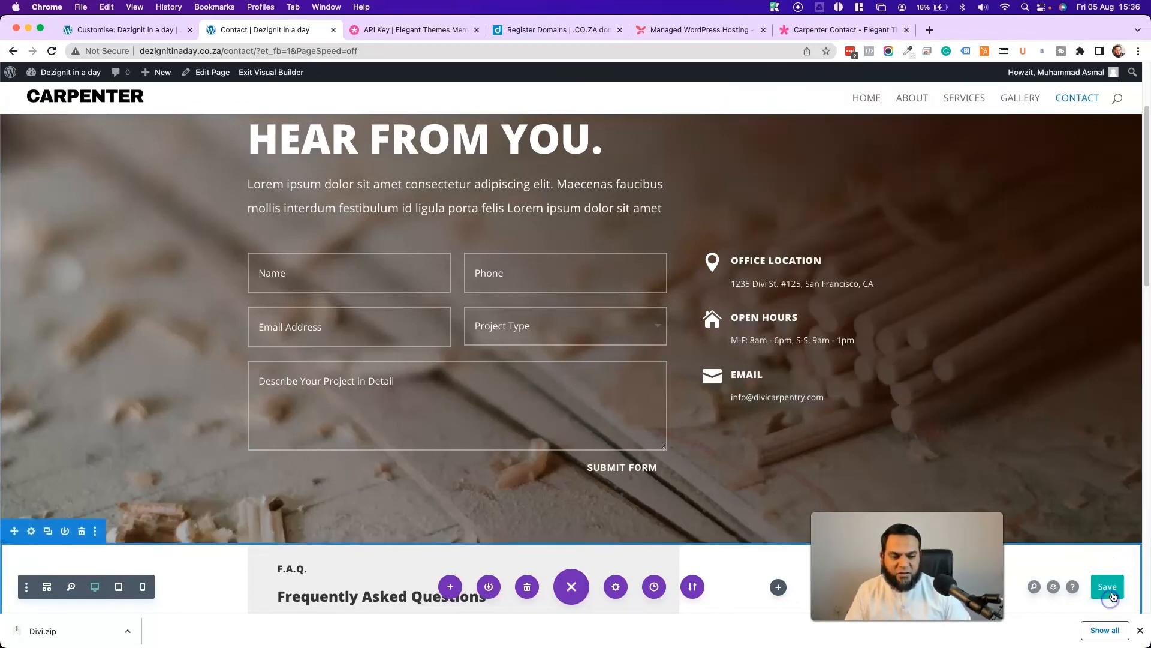
- Exit the Visual Builder, scroll the live Contact page, then browse the Home page
left_click(258, 72)
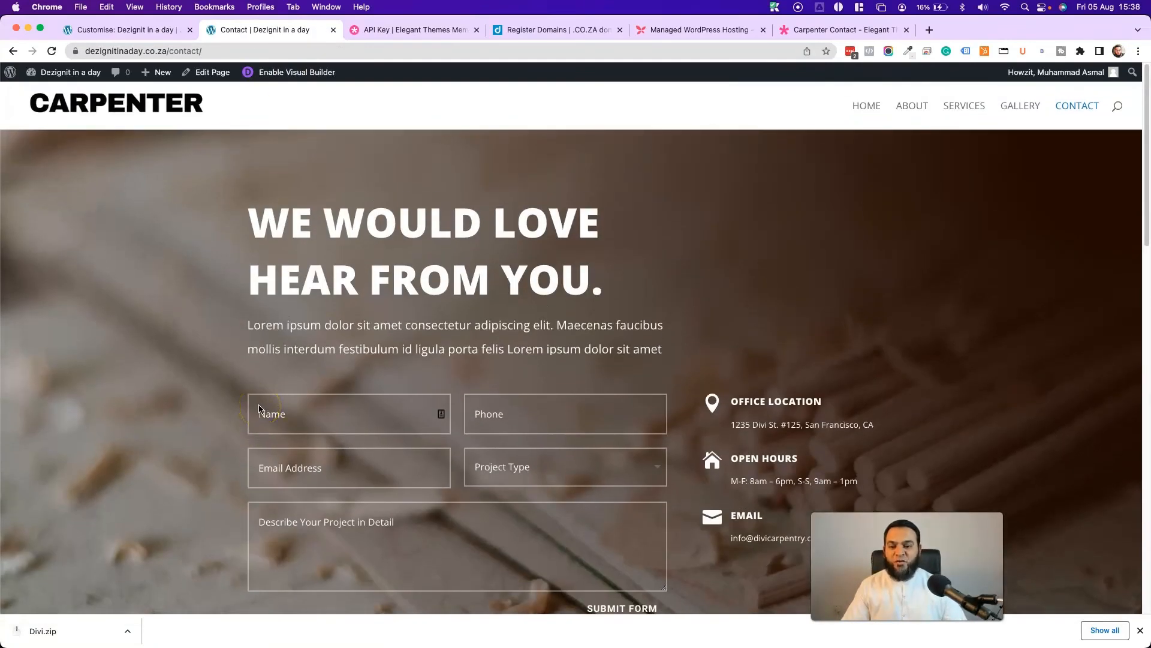
scroll(258, 408, "down", 5)
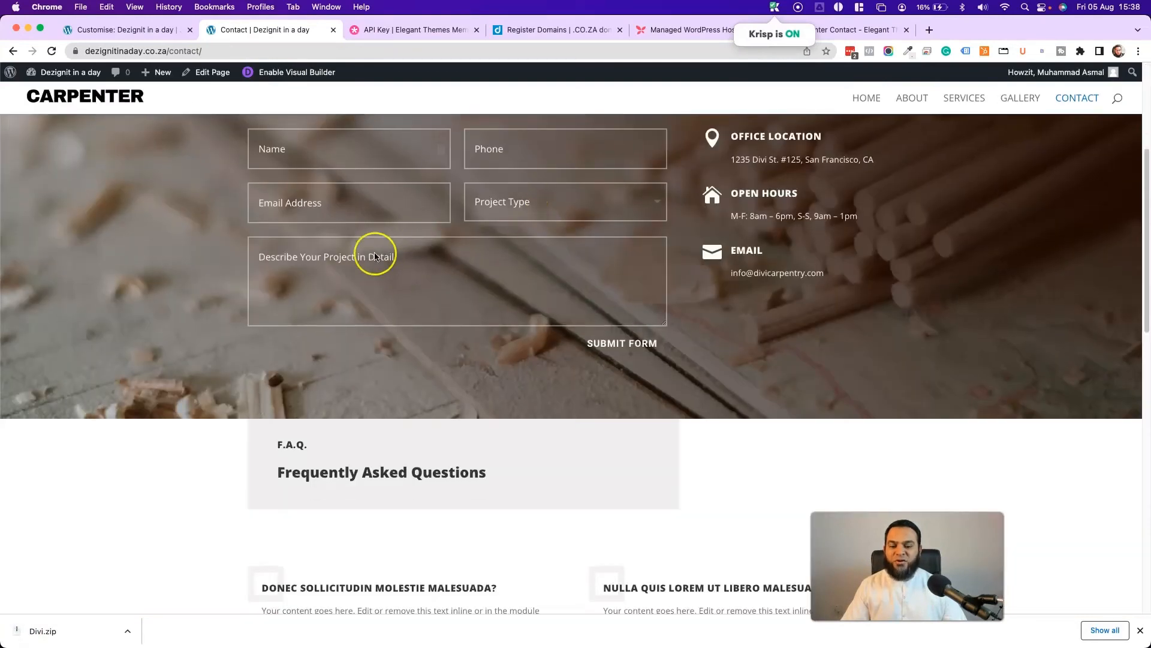
scroll(404, 254, "down", 10)
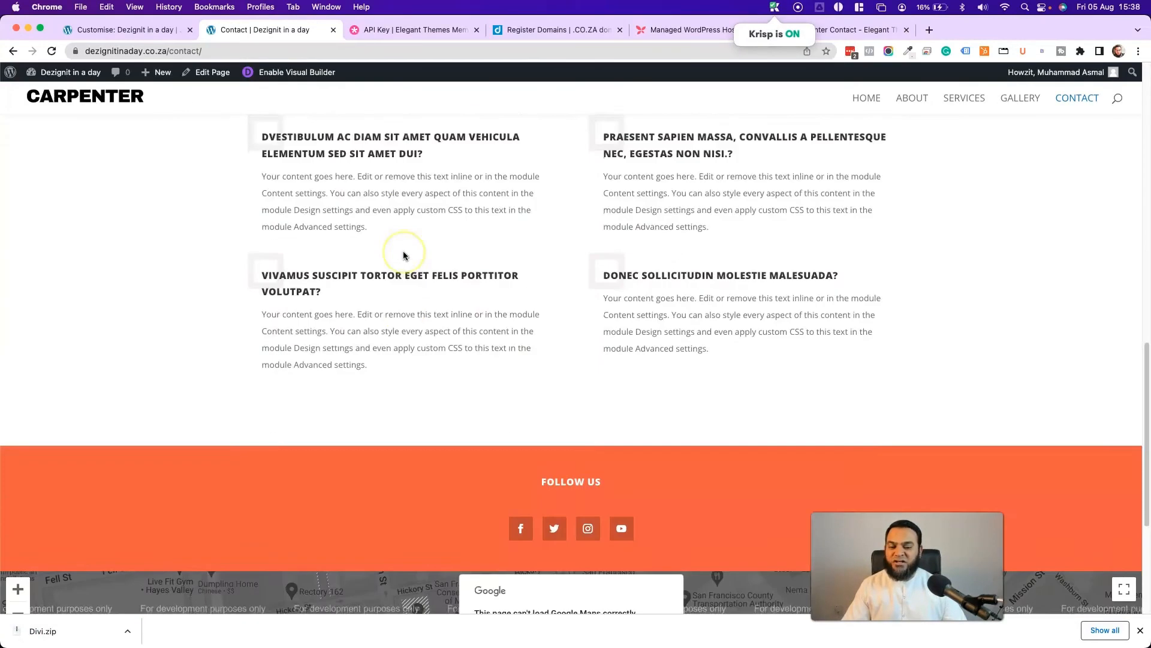
scroll(404, 255, "up", 8)
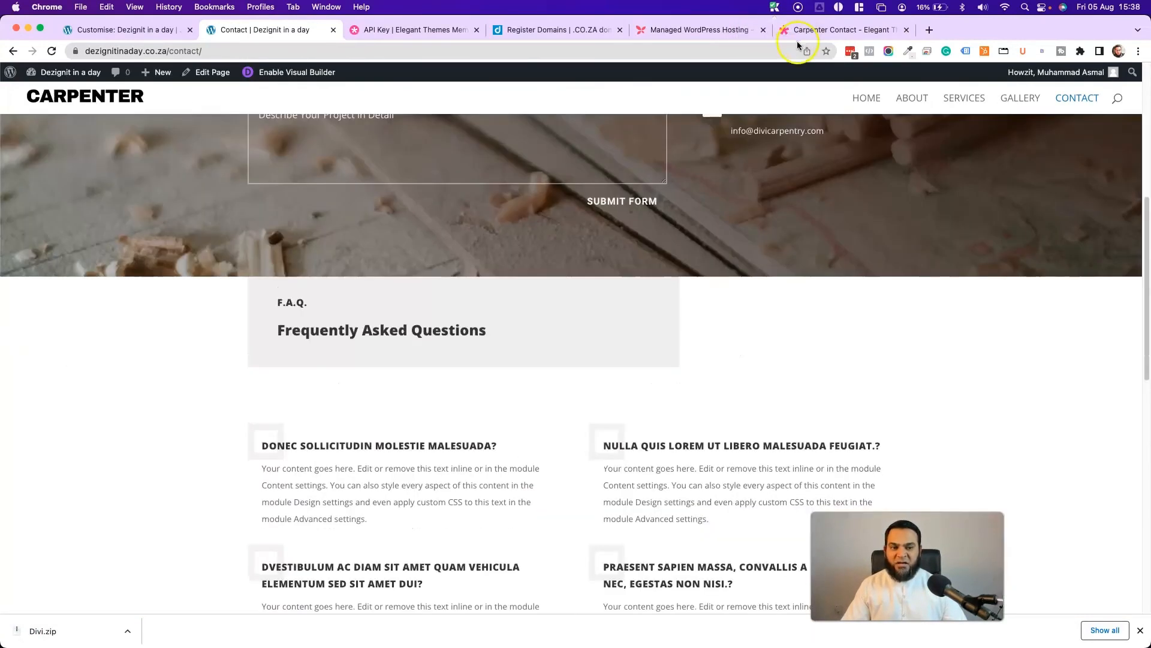
left_click(866, 100)
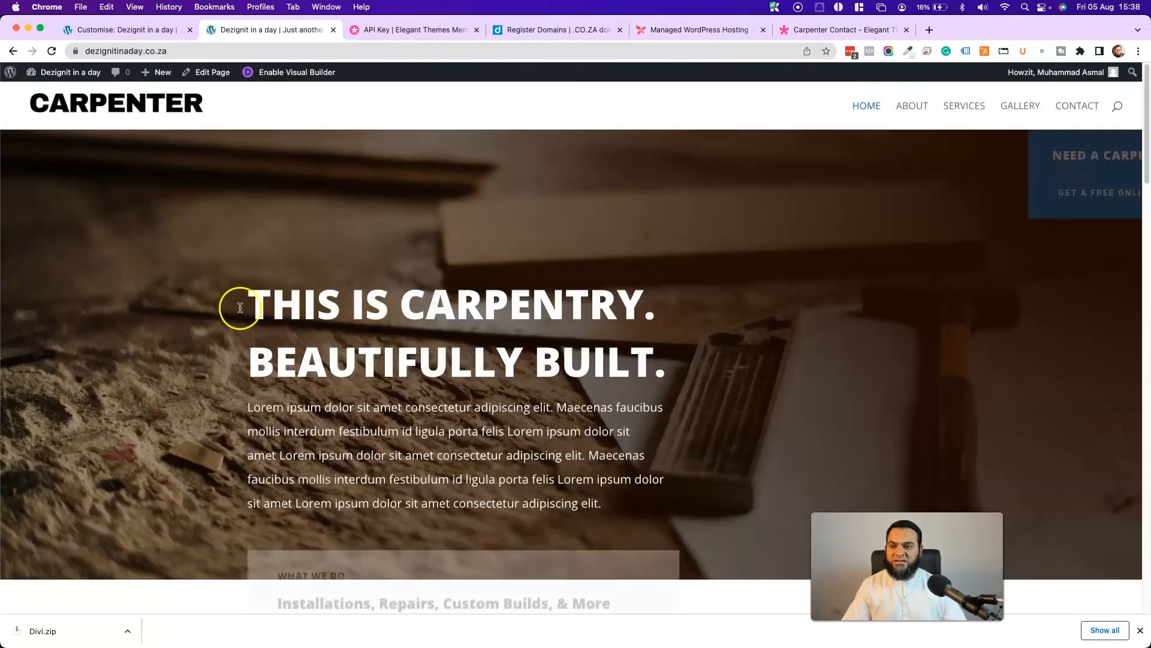
scroll(240, 304, "down", 5)
scroll(224, 305, "down", 15)
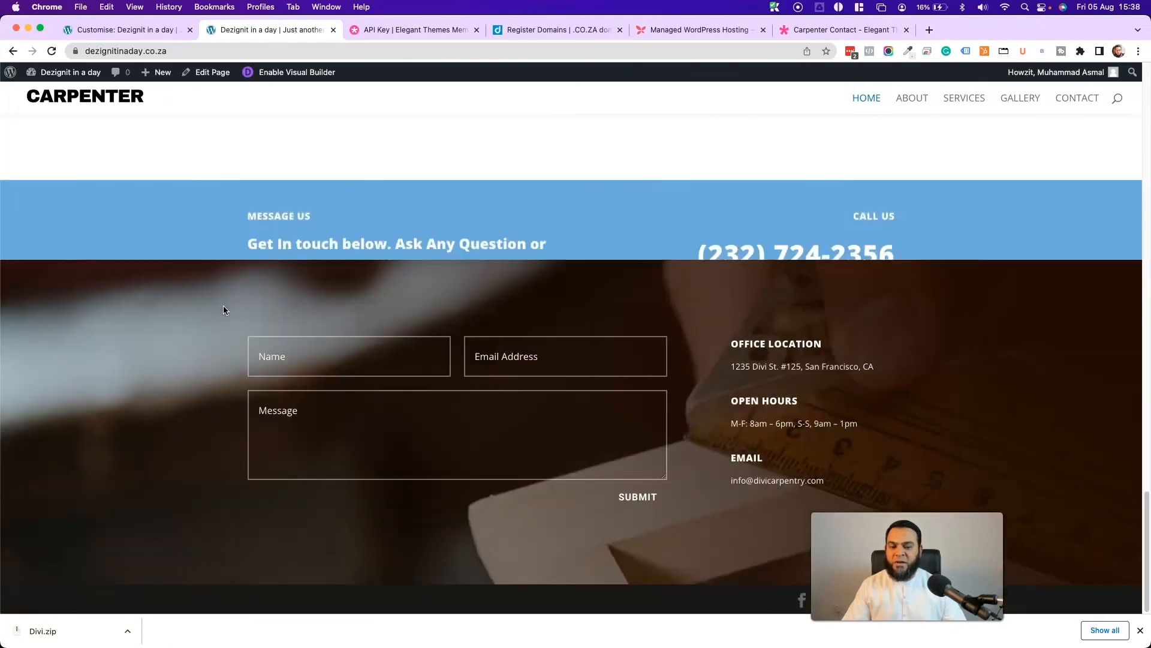
- Browse the About and Services pages, then return to the Contact page's map
left_click(918, 99)
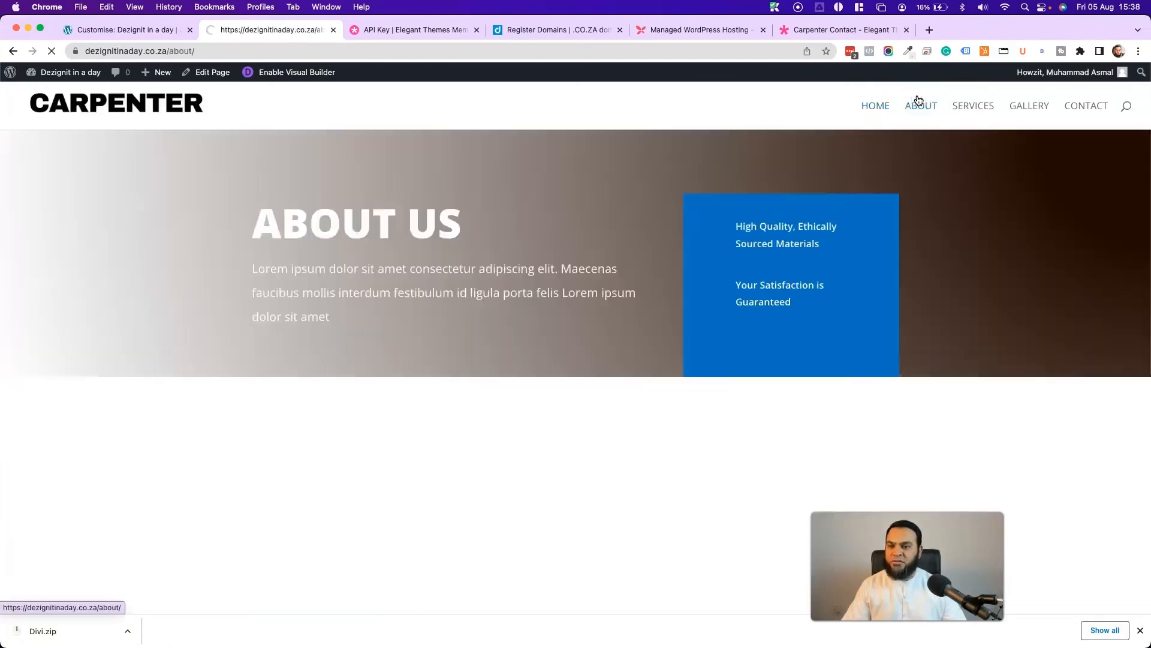
scroll(429, 311, "down", 10)
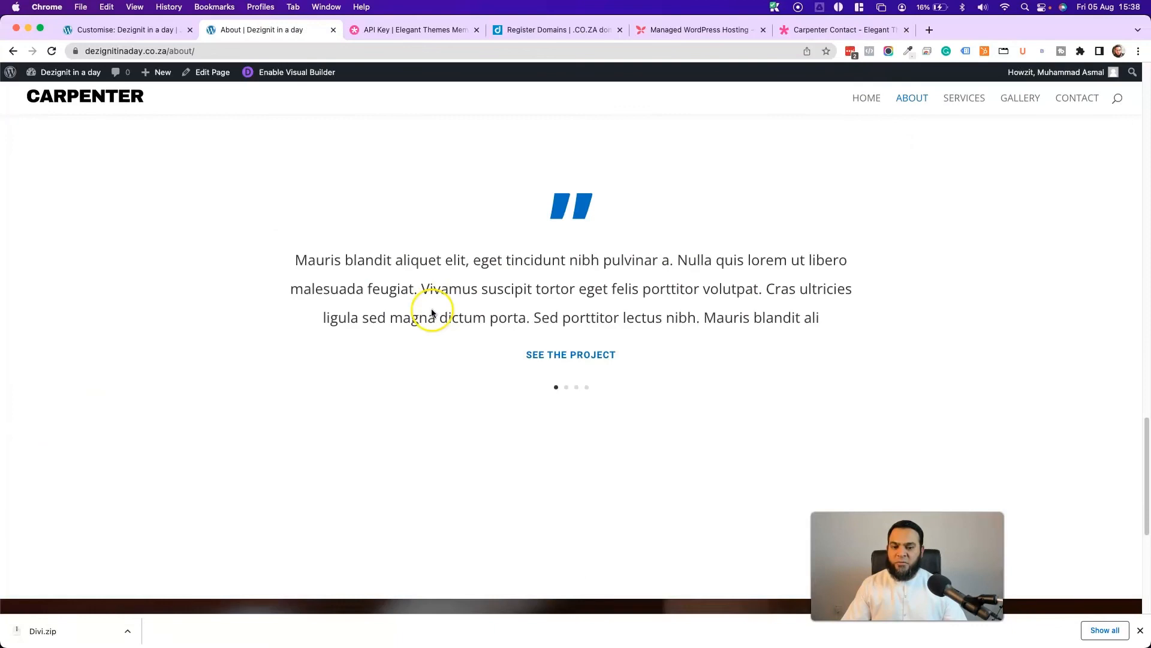
left_click(969, 101)
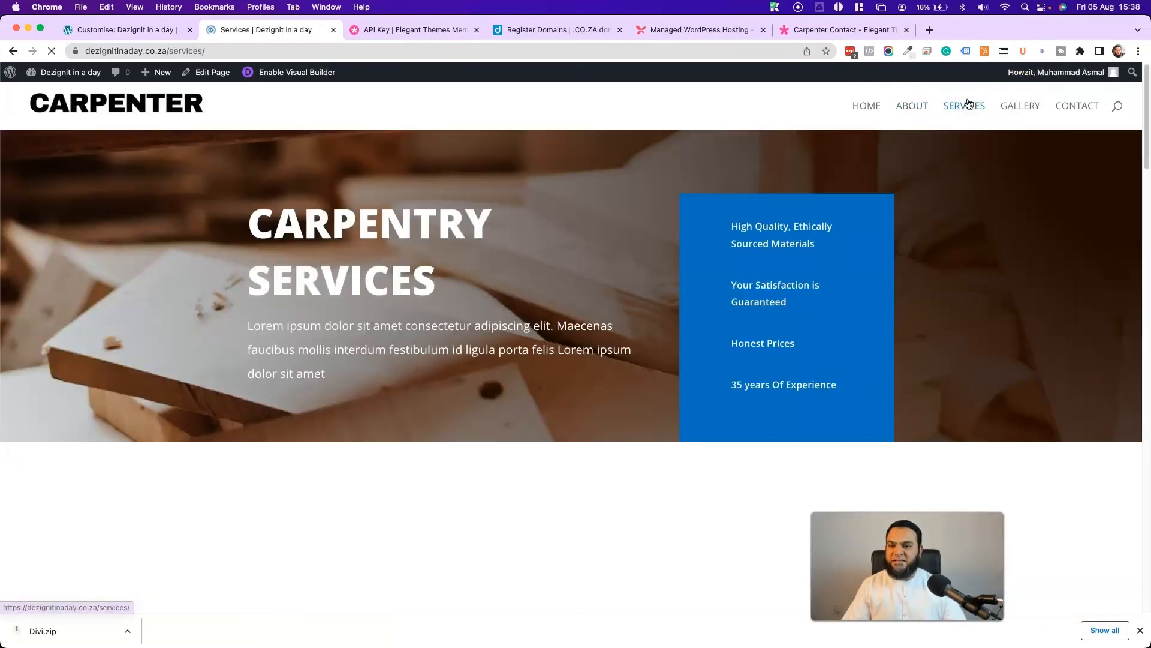
scroll(407, 318, "down", 3)
scroll(407, 320, "down", 10)
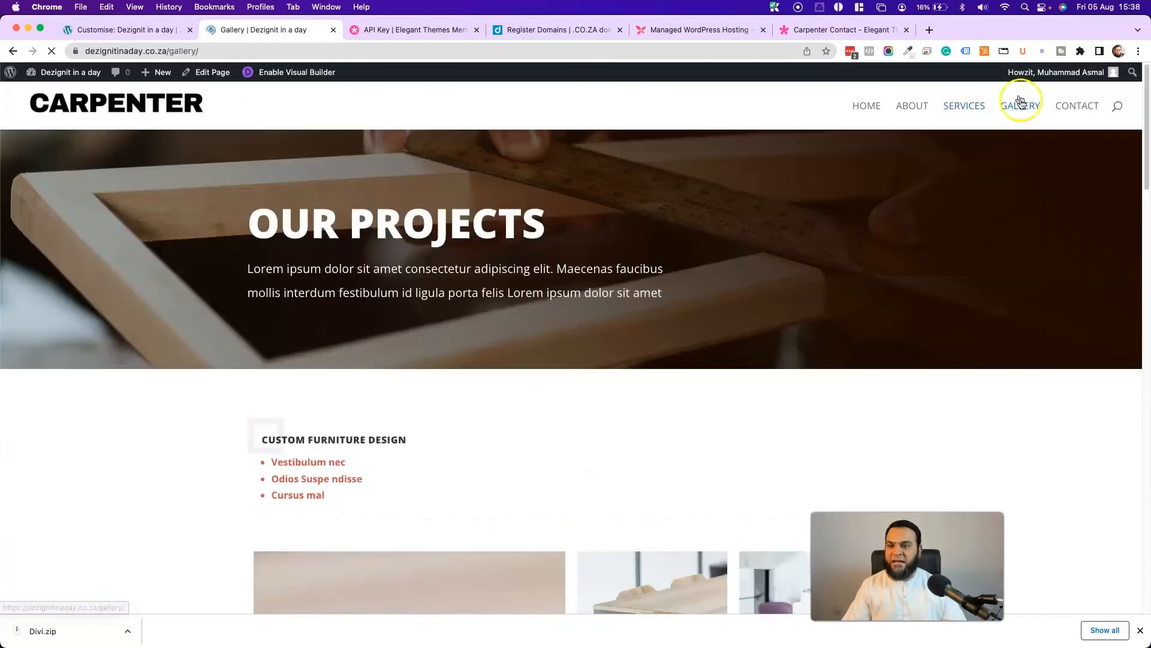
scroll(324, 329, "down", 10)
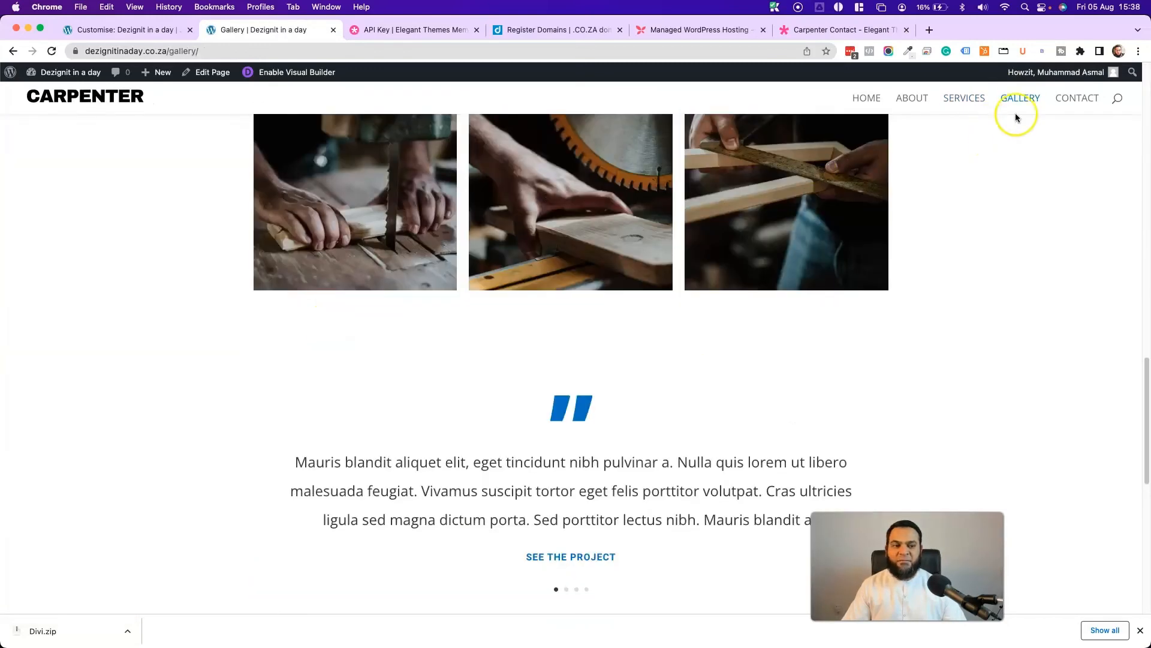
left_click(1075, 101)
scroll(242, 338, "down", 15)
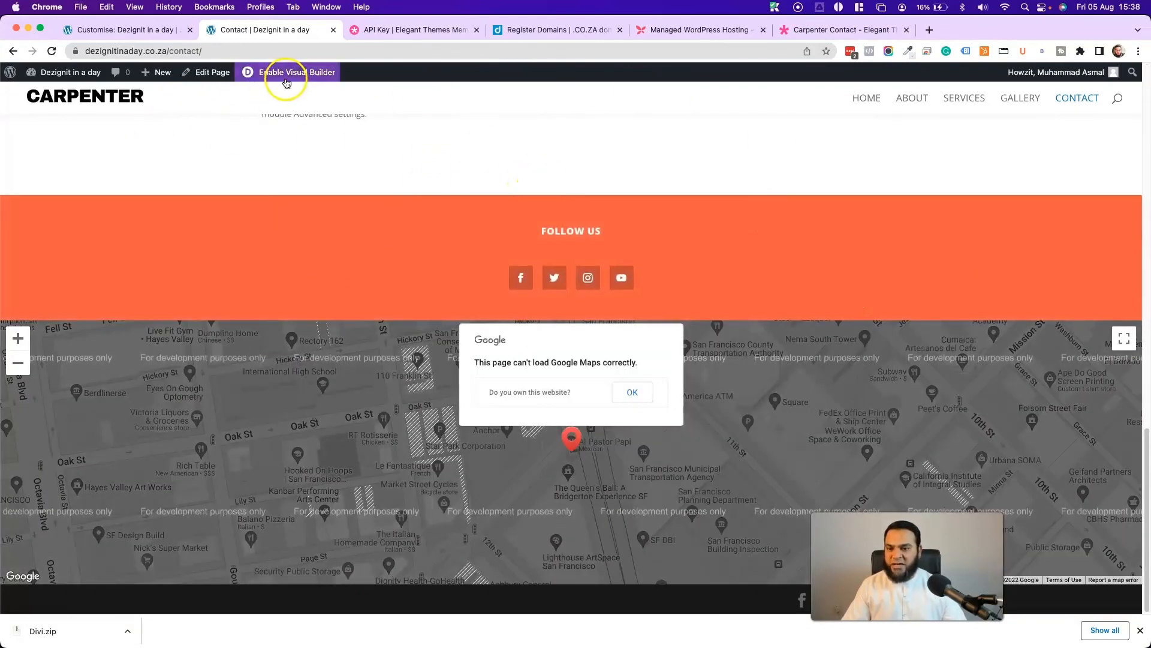
- Re-enable the Visual Builder and start a Find & Replace on the Follow Us section's orange background colour
left_click(286, 80)
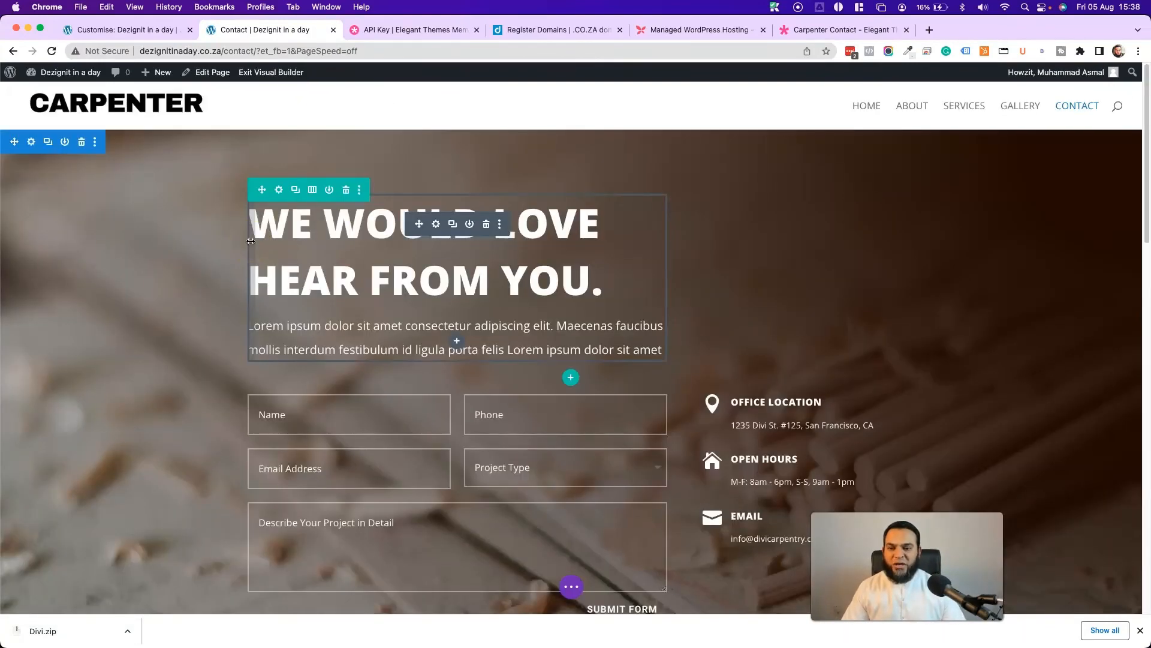
scroll(149, 267, "down", 20)
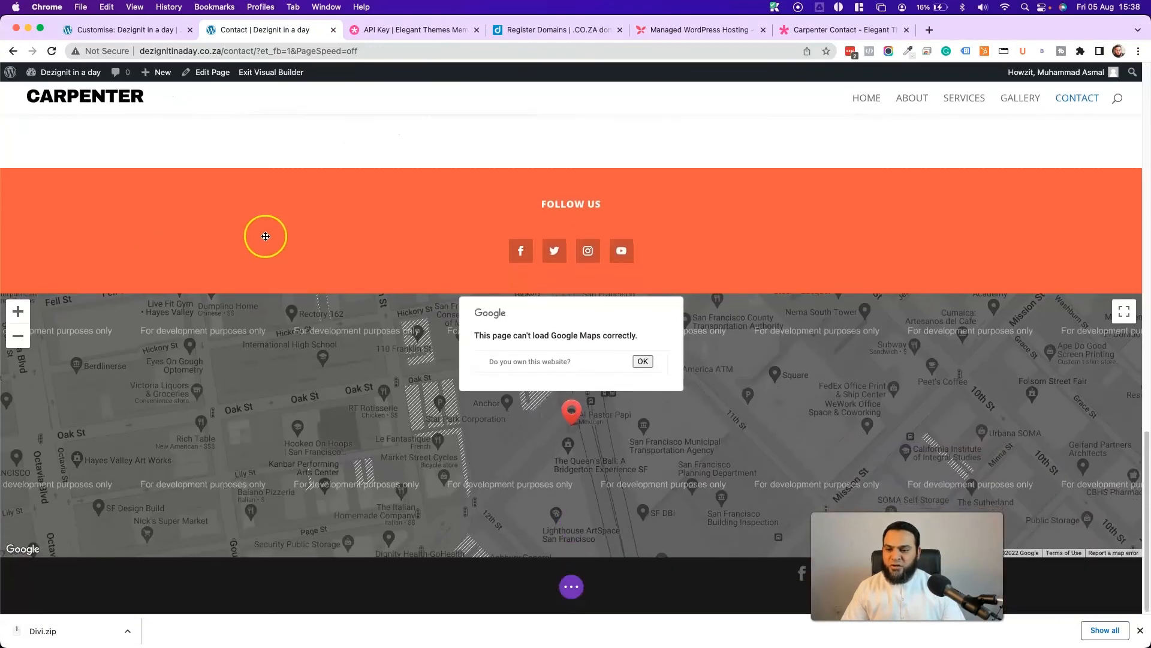
scroll(180, 243, "up", 1)
left_click(28, 182)
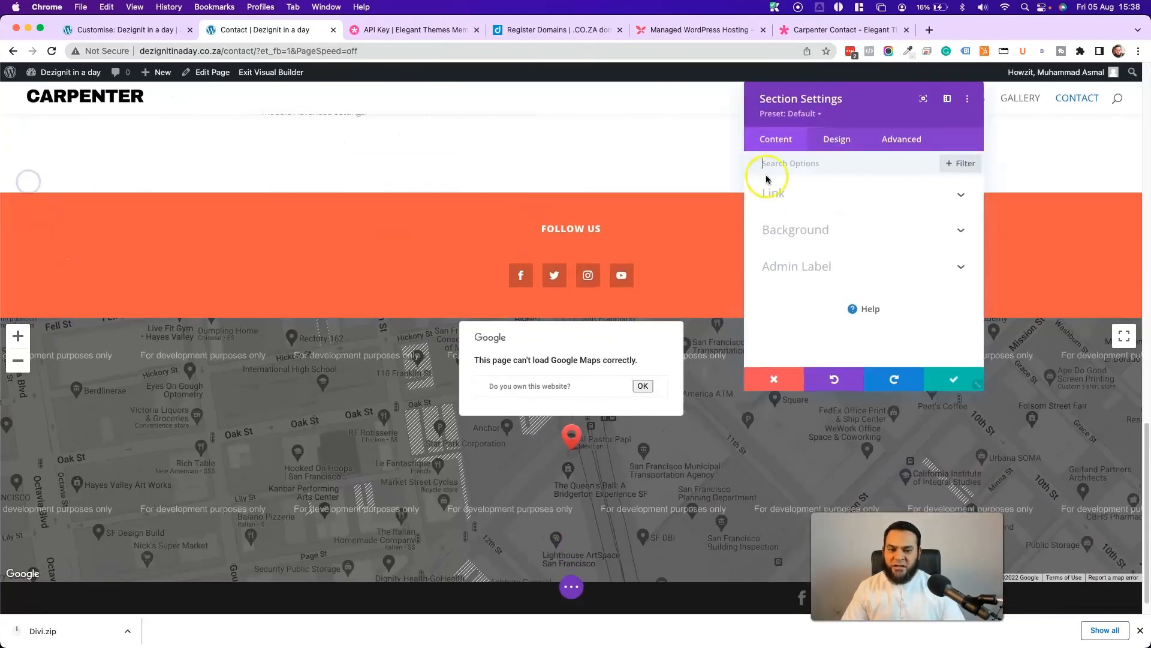
left_click(780, 229)
right_click(828, 277)
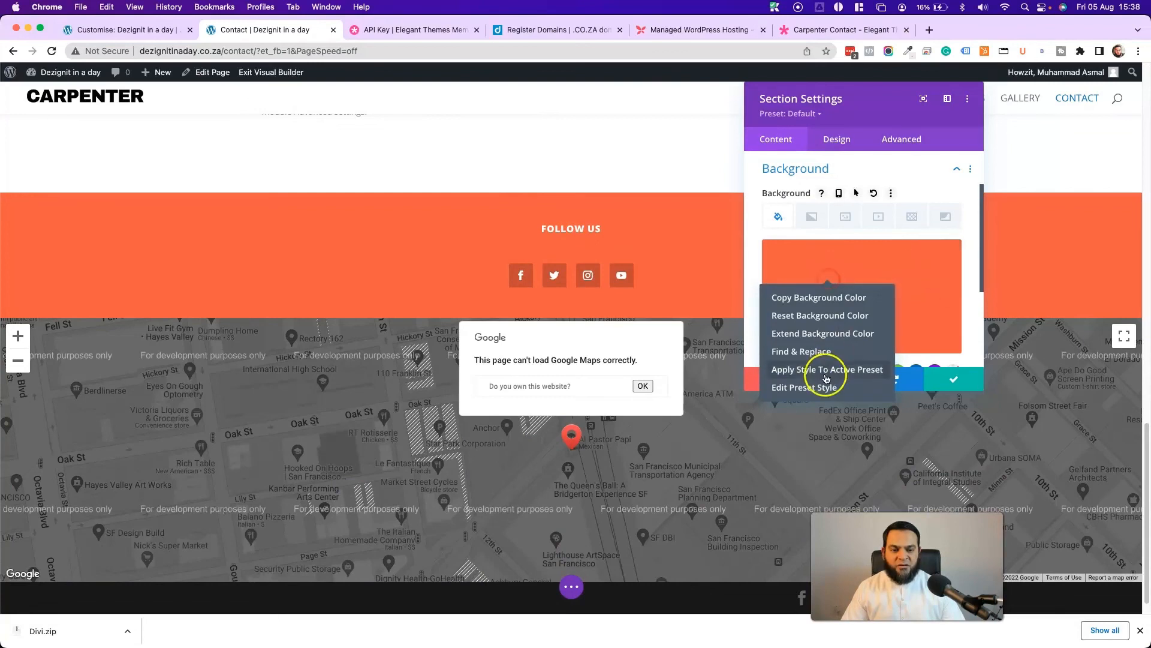
left_click(806, 352)
- Replace it with blue #0c71c3 across all option types, save, and open the full-width map's settings
left_click(915, 287)
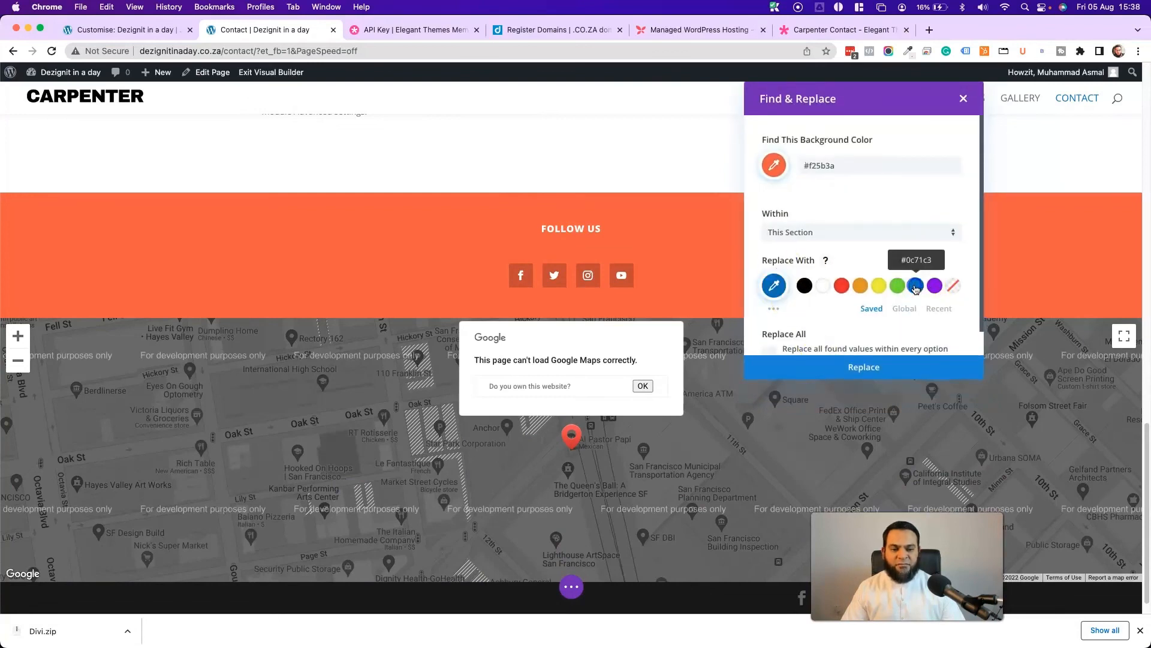
scroll(791, 316, "down", 1)
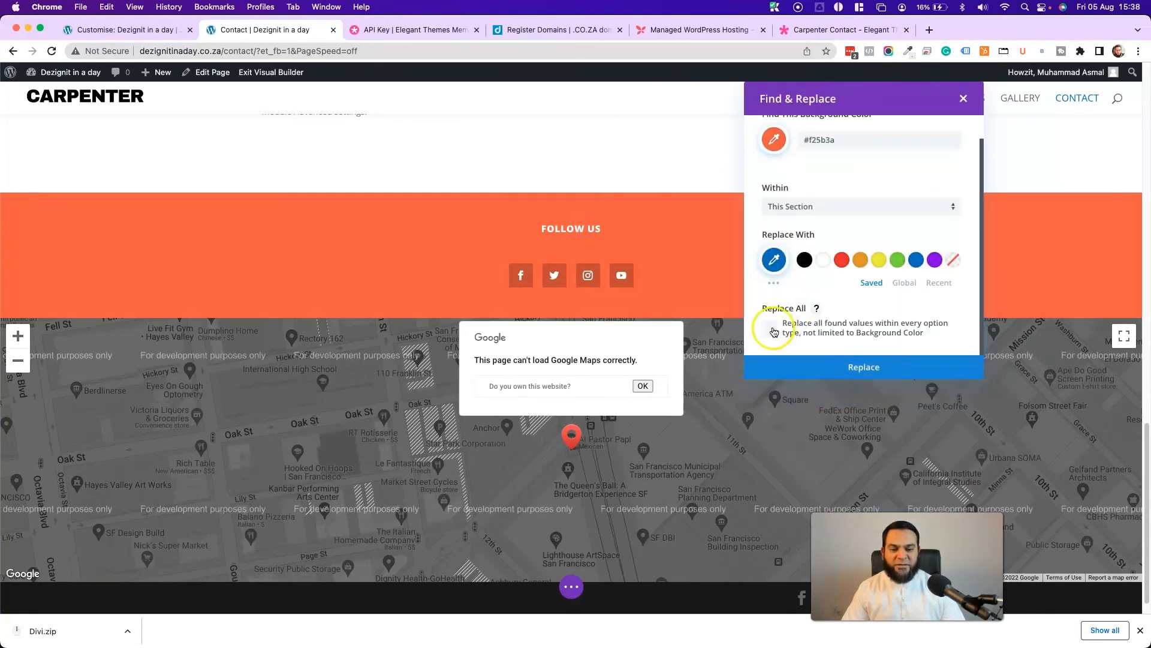
left_click(772, 328)
left_click(880, 377)
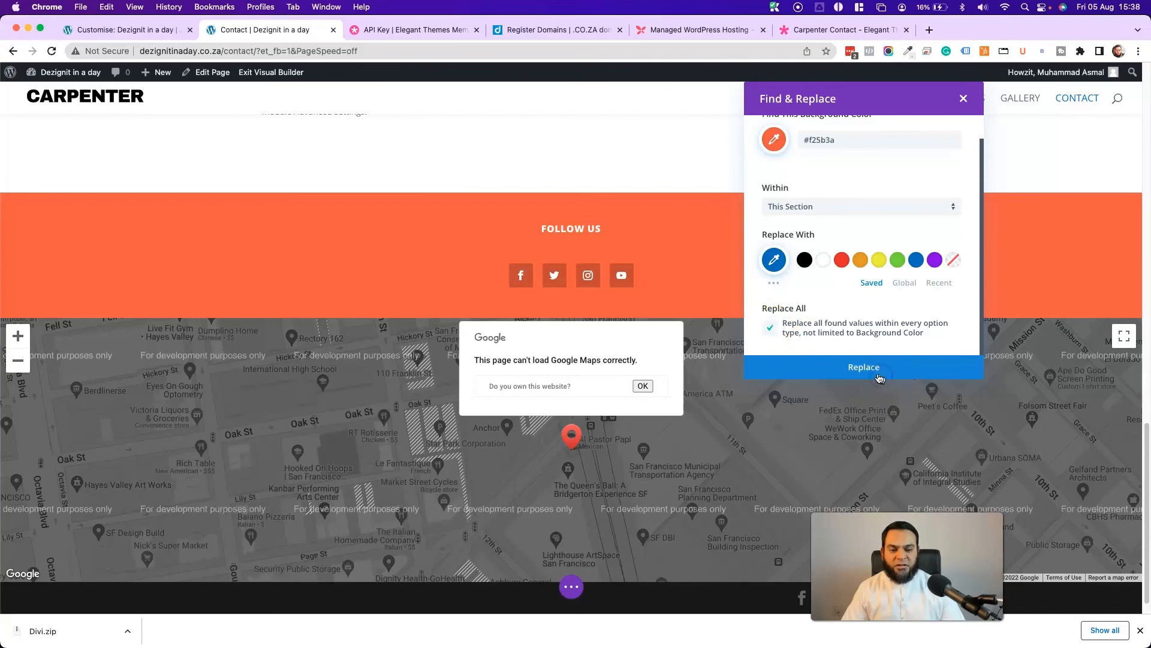
left_click(948, 376)
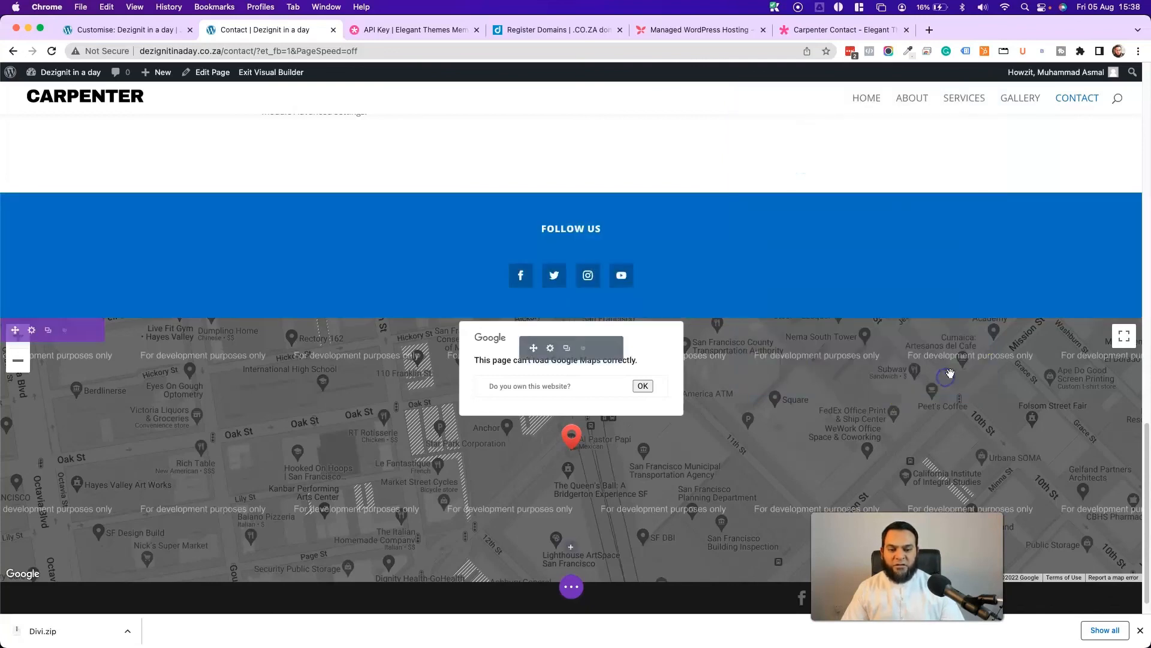
scroll(342, 249, "down", 1)
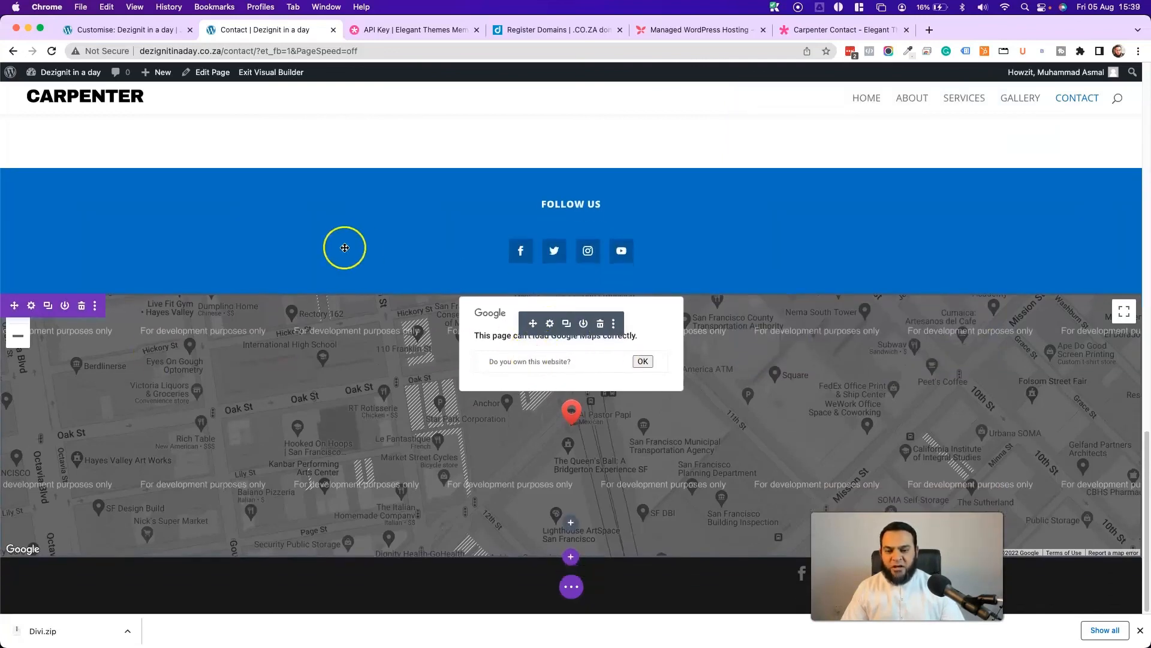
left_click(549, 324)
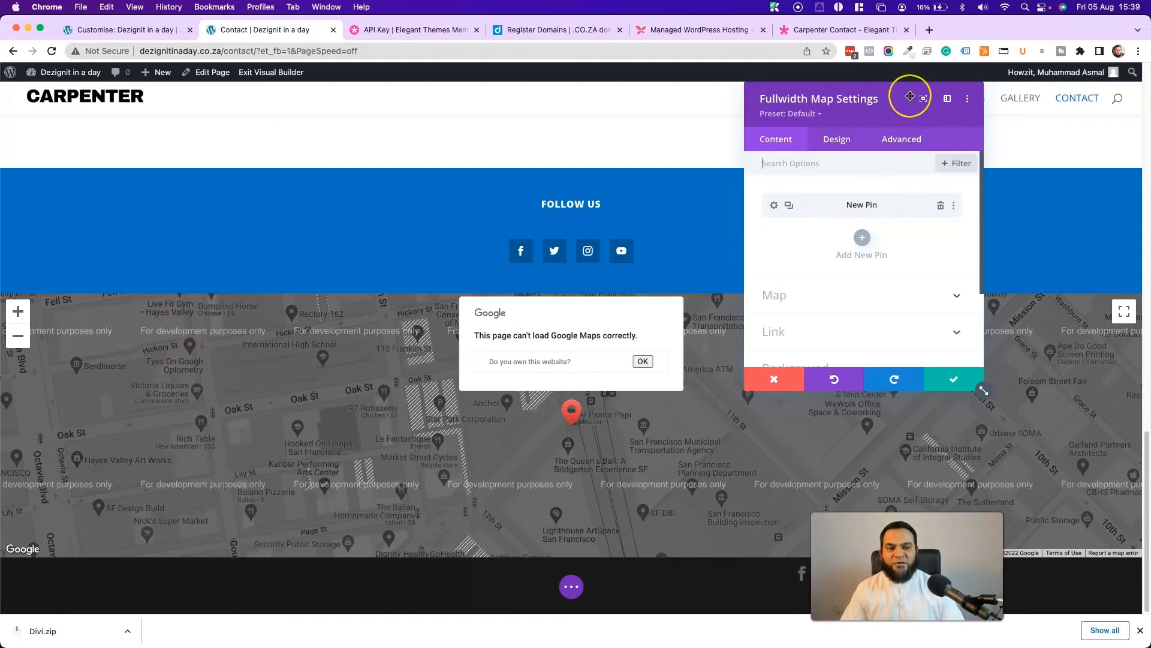
- Search Google in a new tab for the business's full street address
left_click(928, 31)
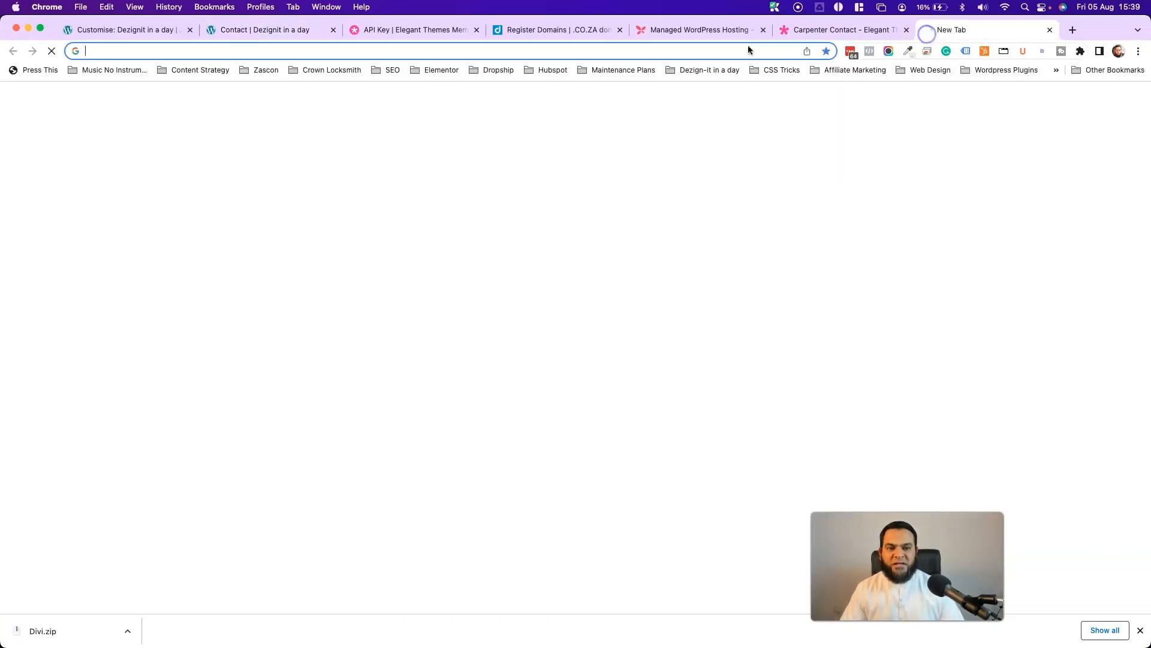
left_click(609, 51)
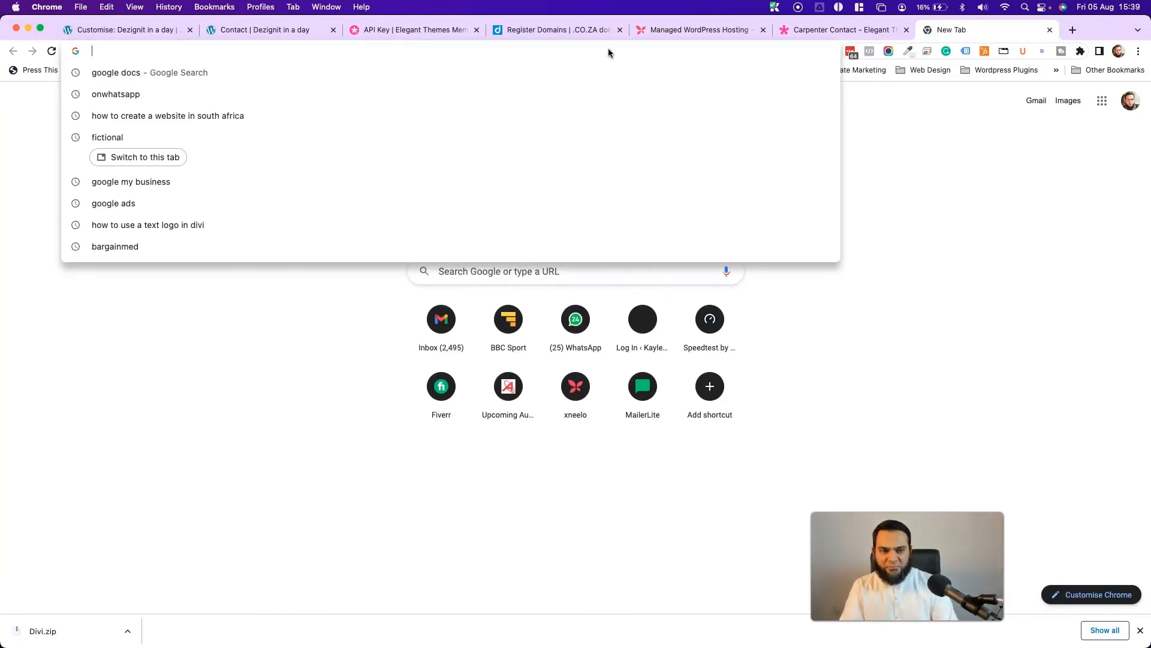
type("420")
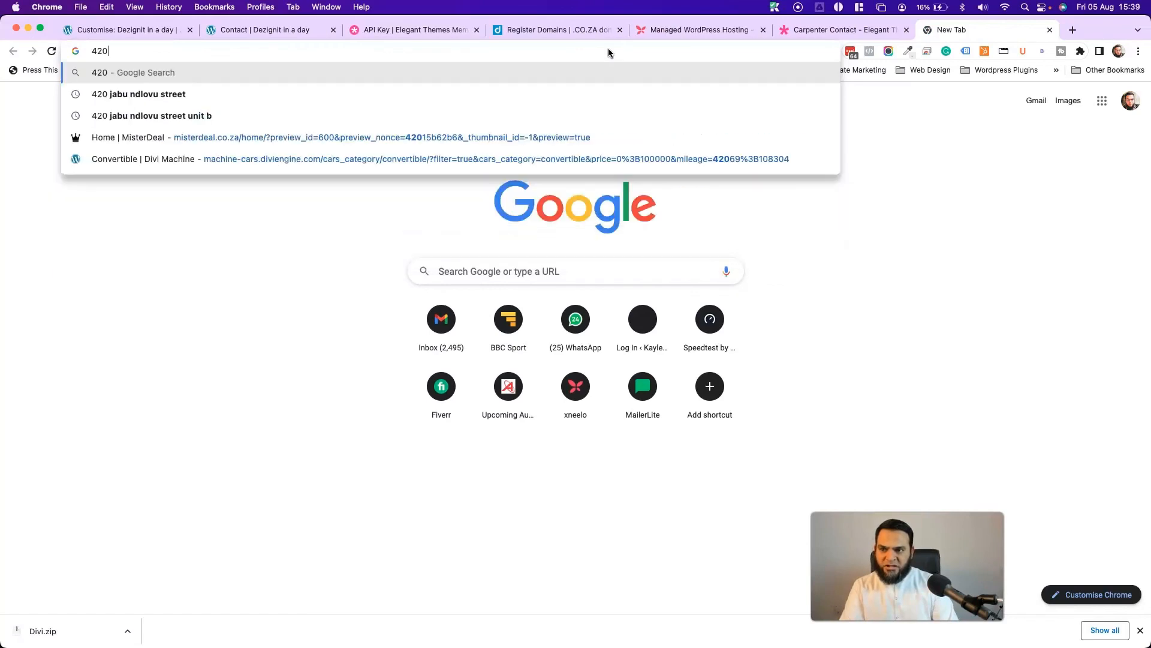
key("Down")
key("Return")
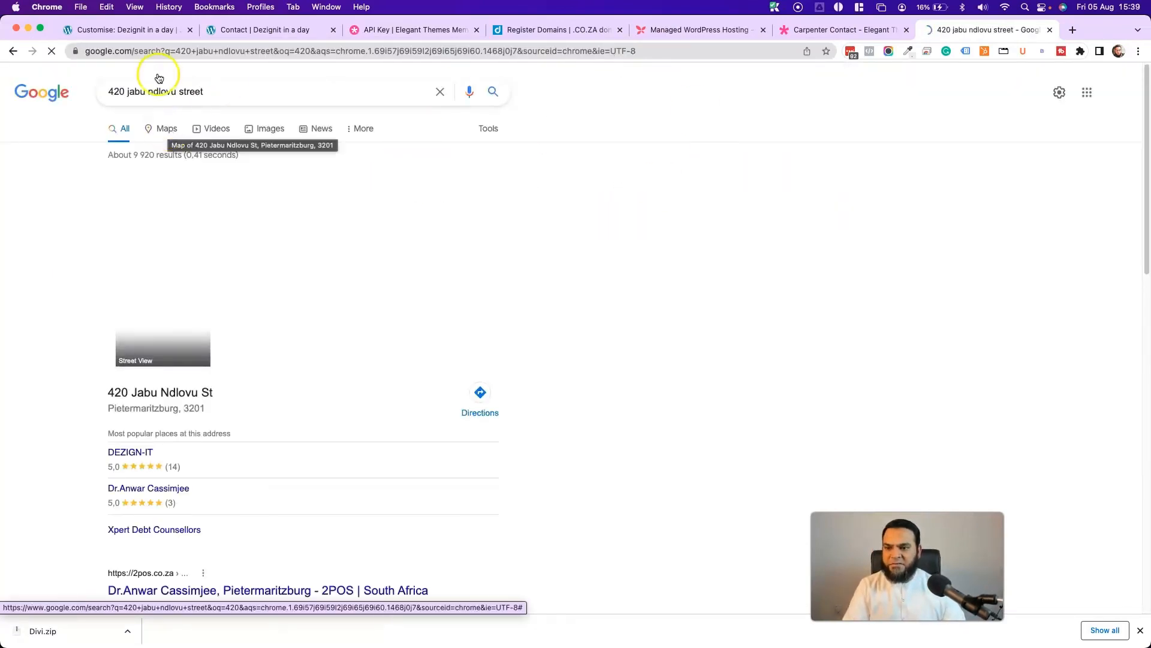
- Copy the Large-size Google Maps embed HTML for the address, then return to the Contact page tab
left_click(167, 130)
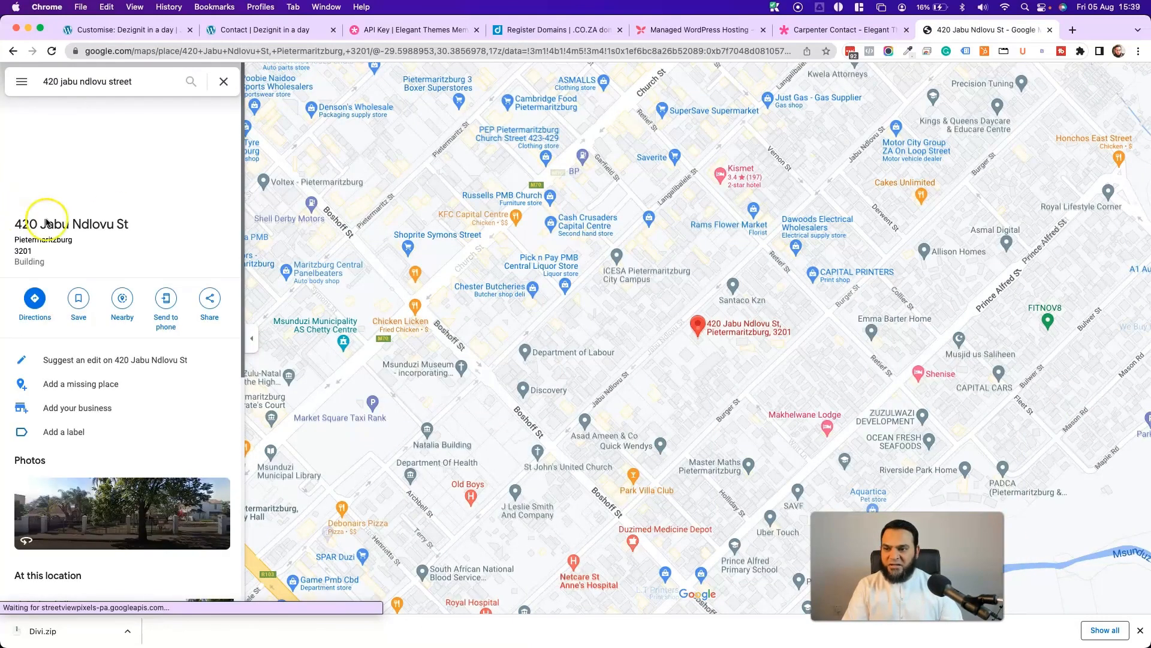
left_click(23, 84)
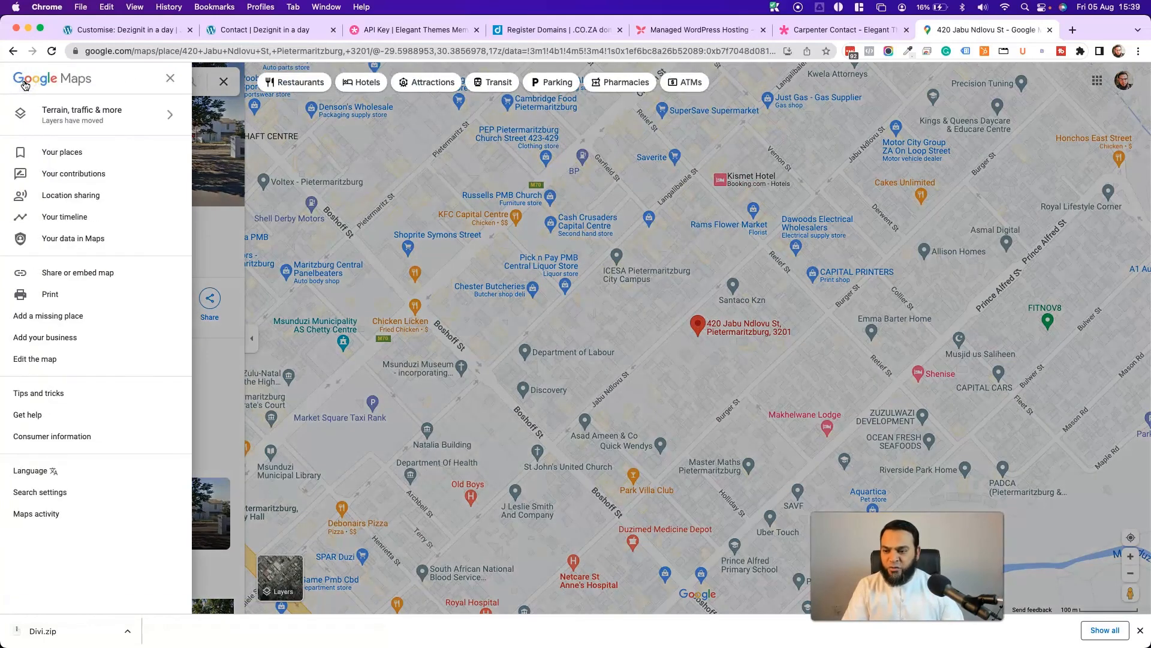
left_click(82, 274)
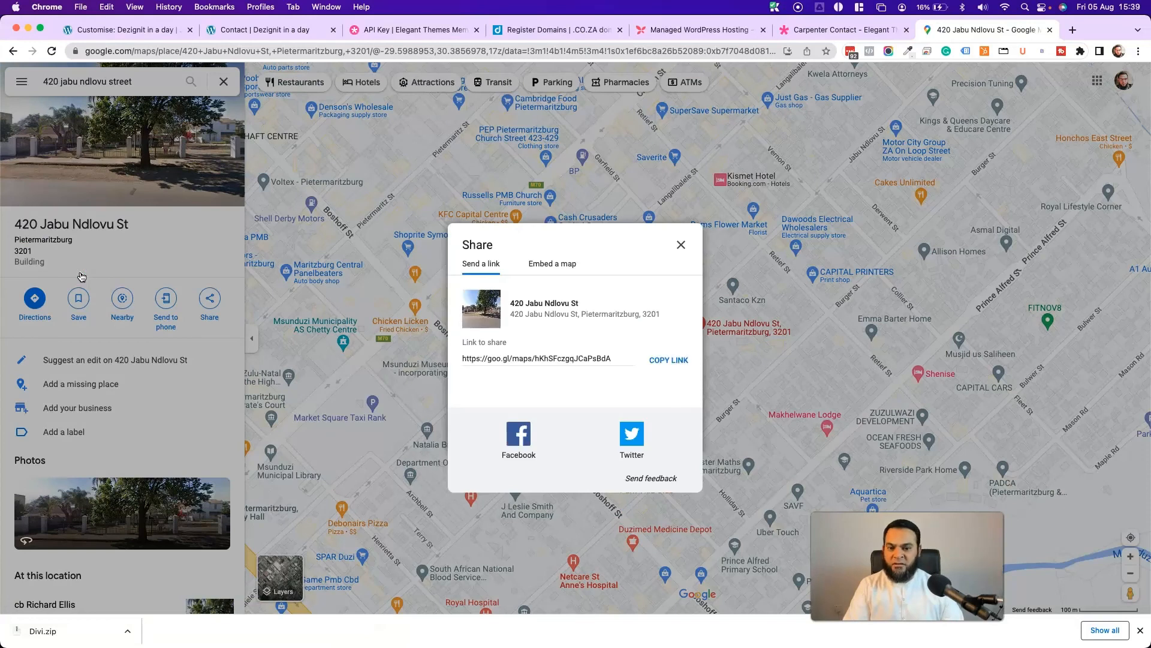
left_click(555, 264)
left_click(423, 213)
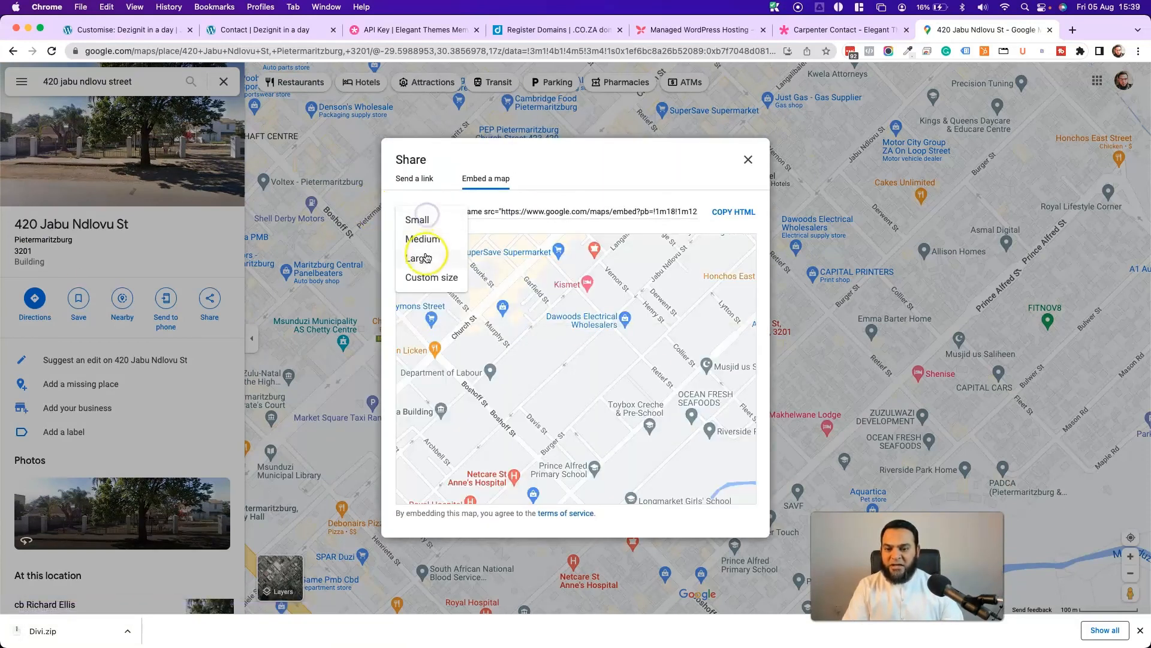
left_click(424, 259)
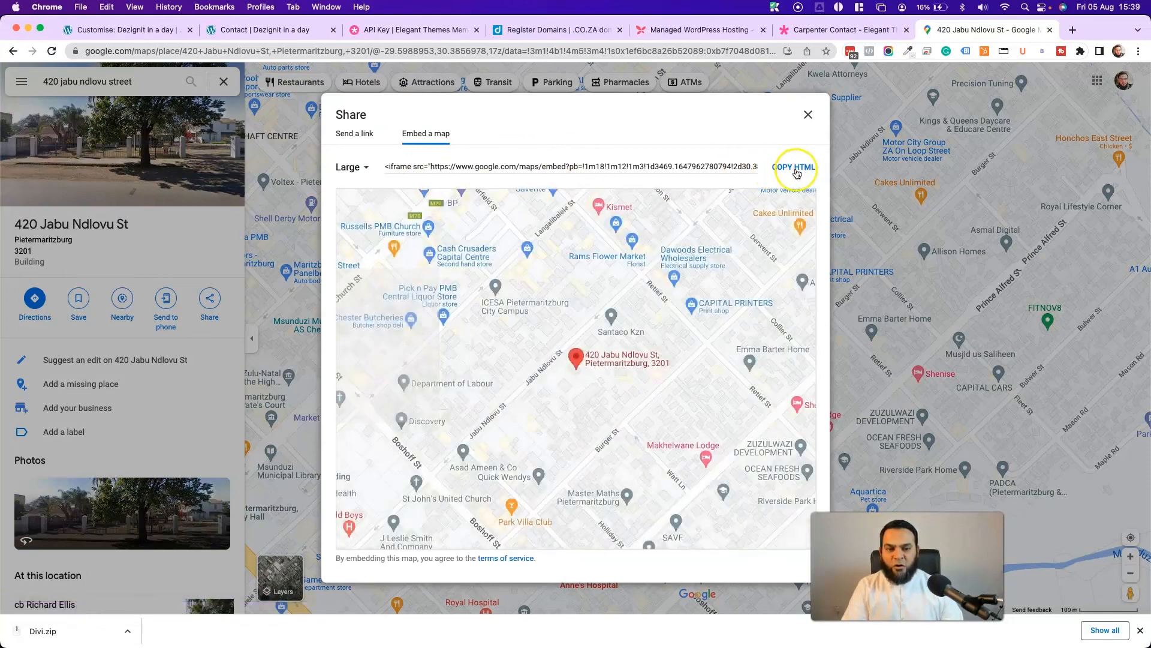
left_click(787, 173)
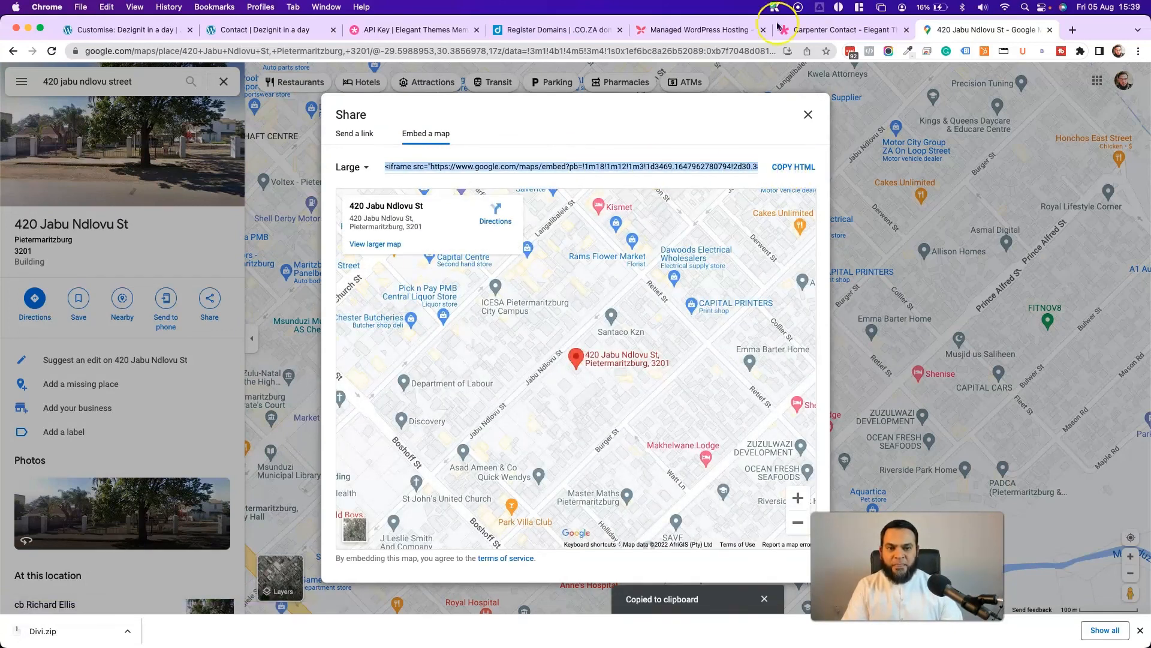
left_click(270, 29)
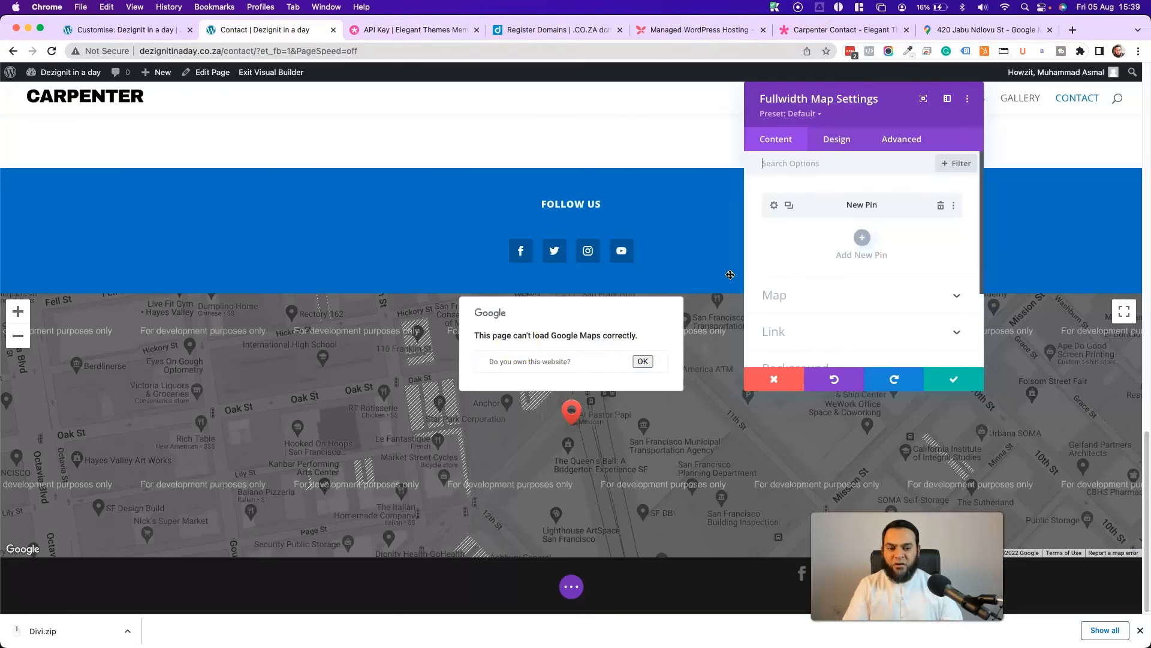
- Delete the placeholder San Francisco map section and the stray empty regular section below Follow Us
left_click(953, 379)
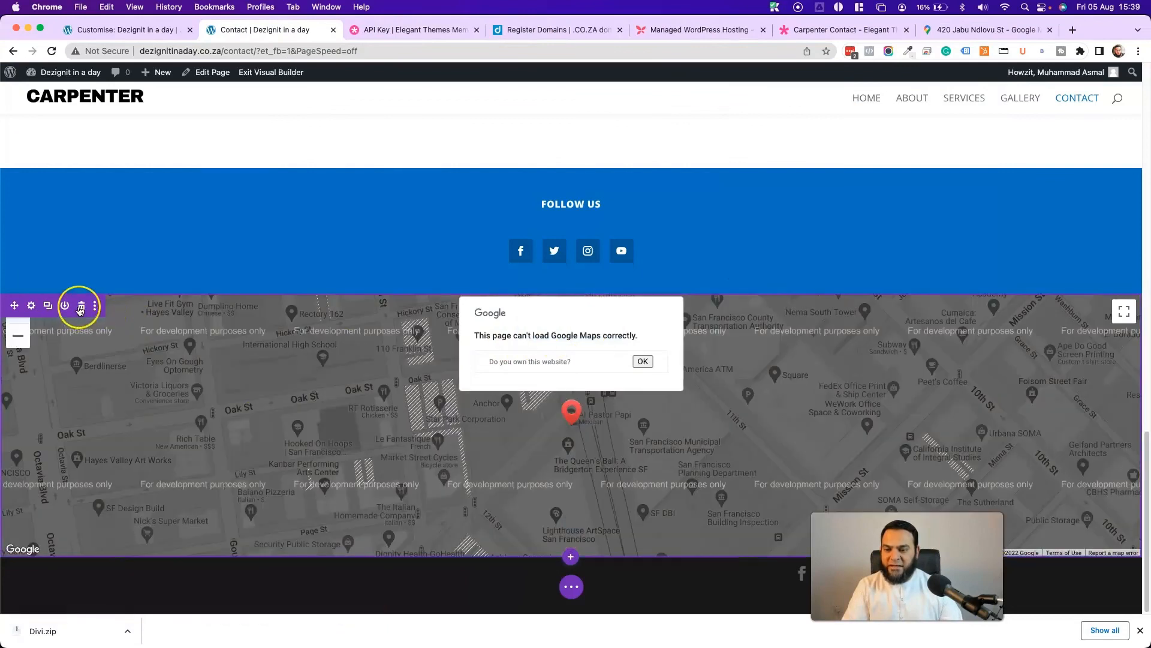
left_click(81, 308)
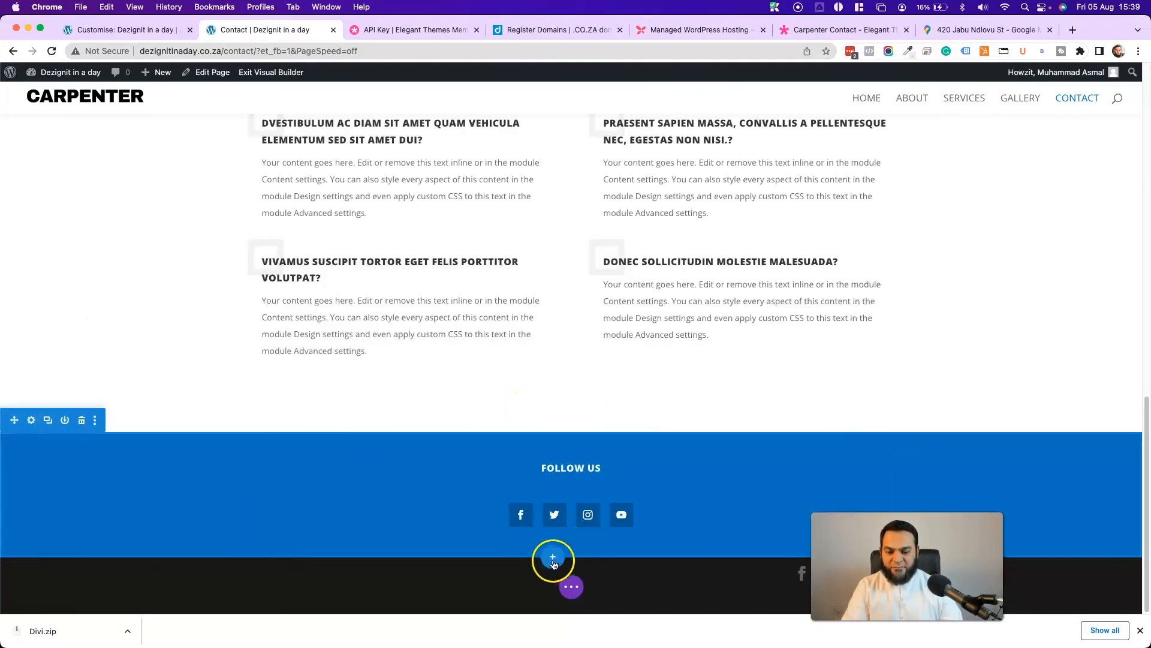
left_click(553, 559)
left_click(483, 521)
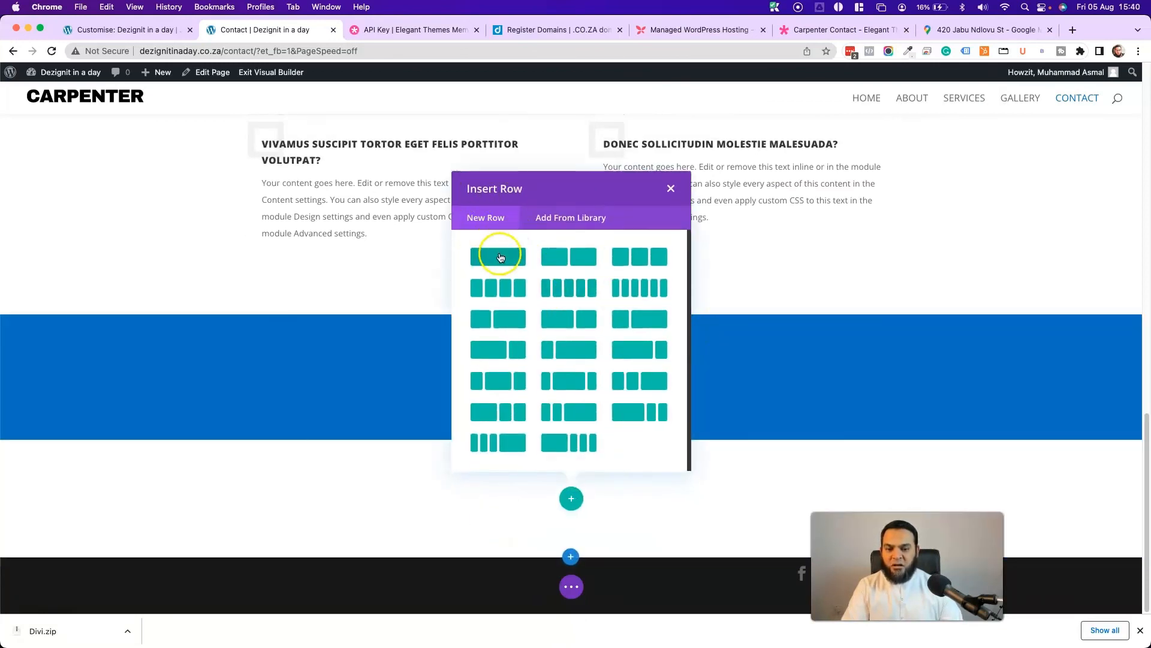
left_click(665, 190)
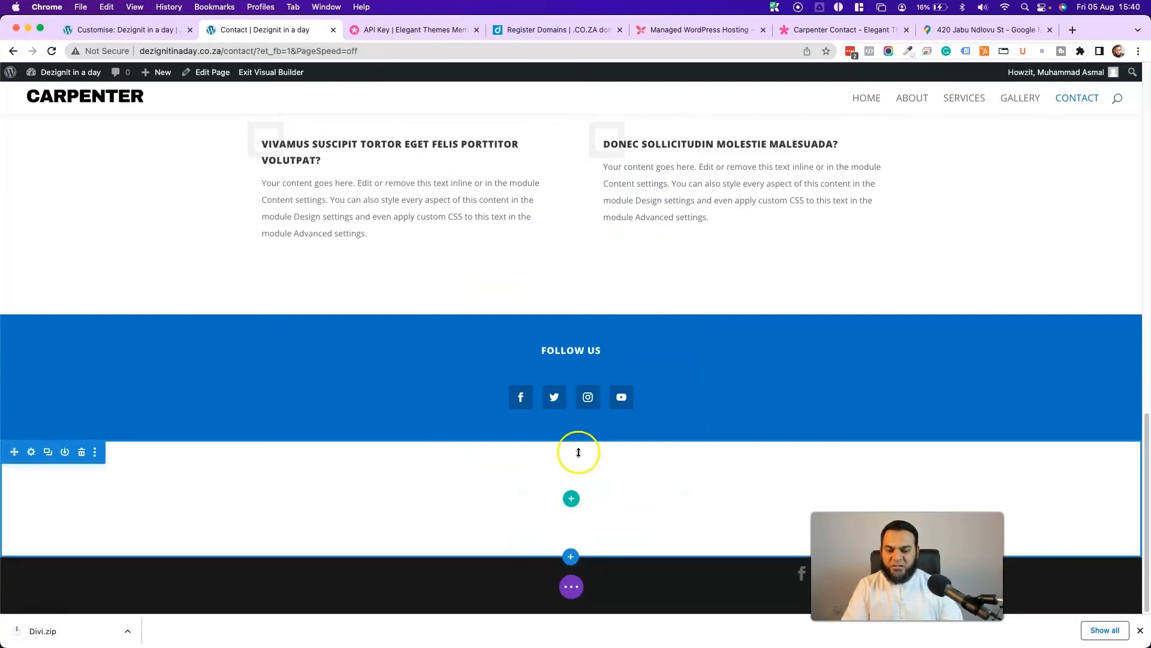
left_click(84, 453)
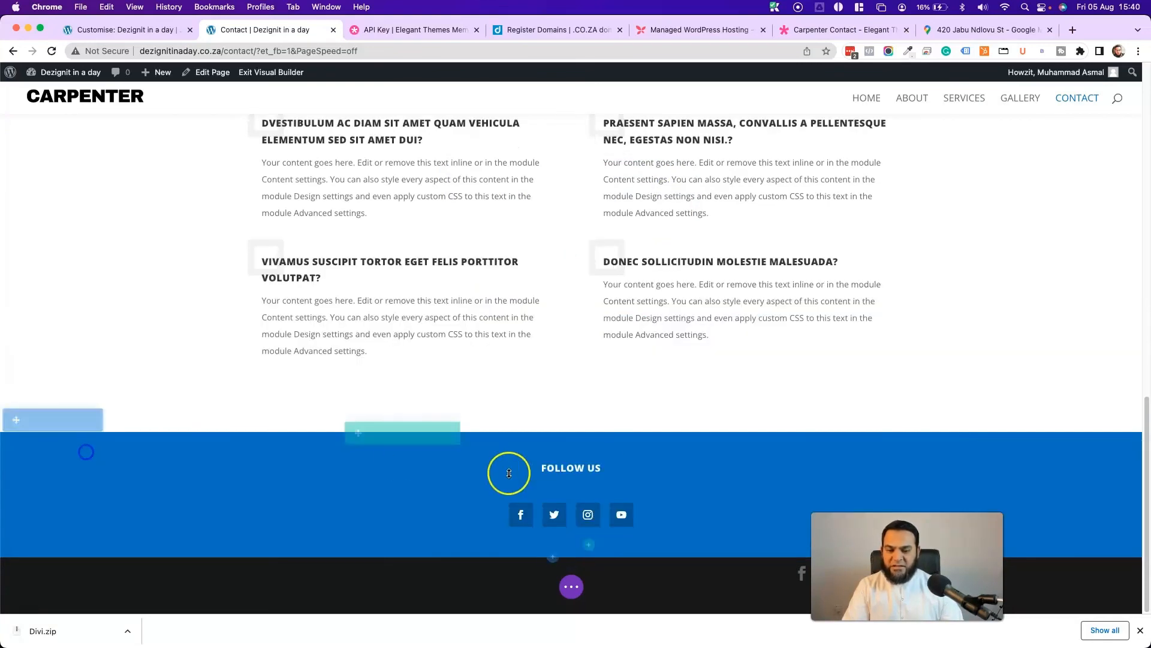
- Add a fullwidth section at the page bottom containing an empty Fullwidth Code module
left_click(553, 561)
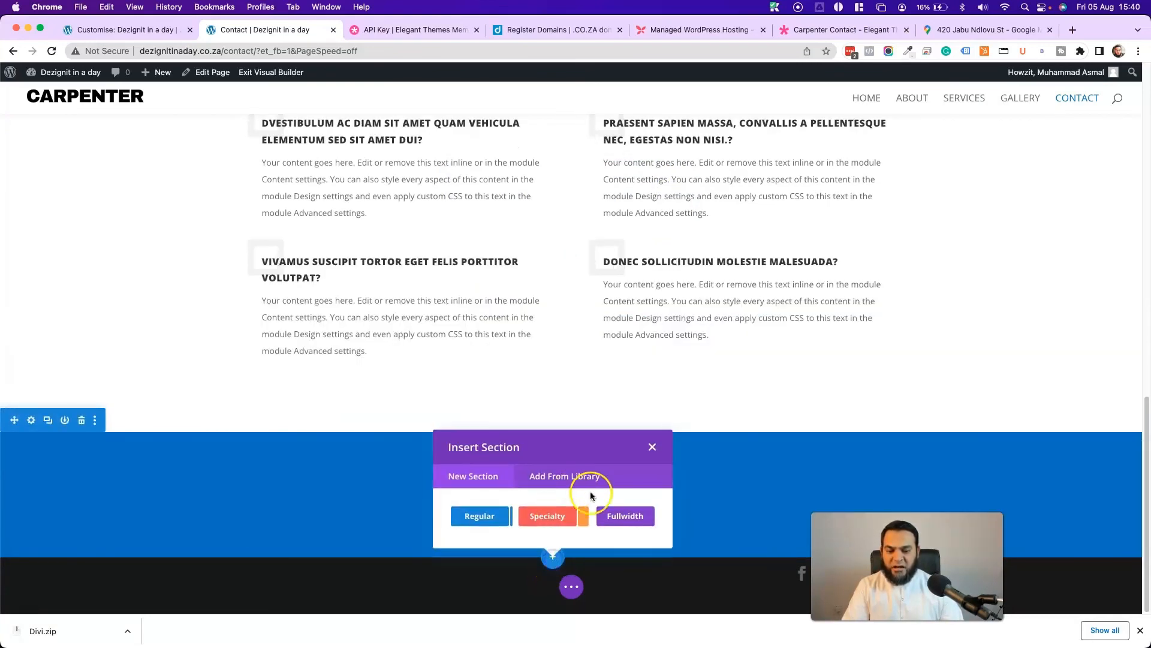
left_click(630, 516)
left_click(551, 318)
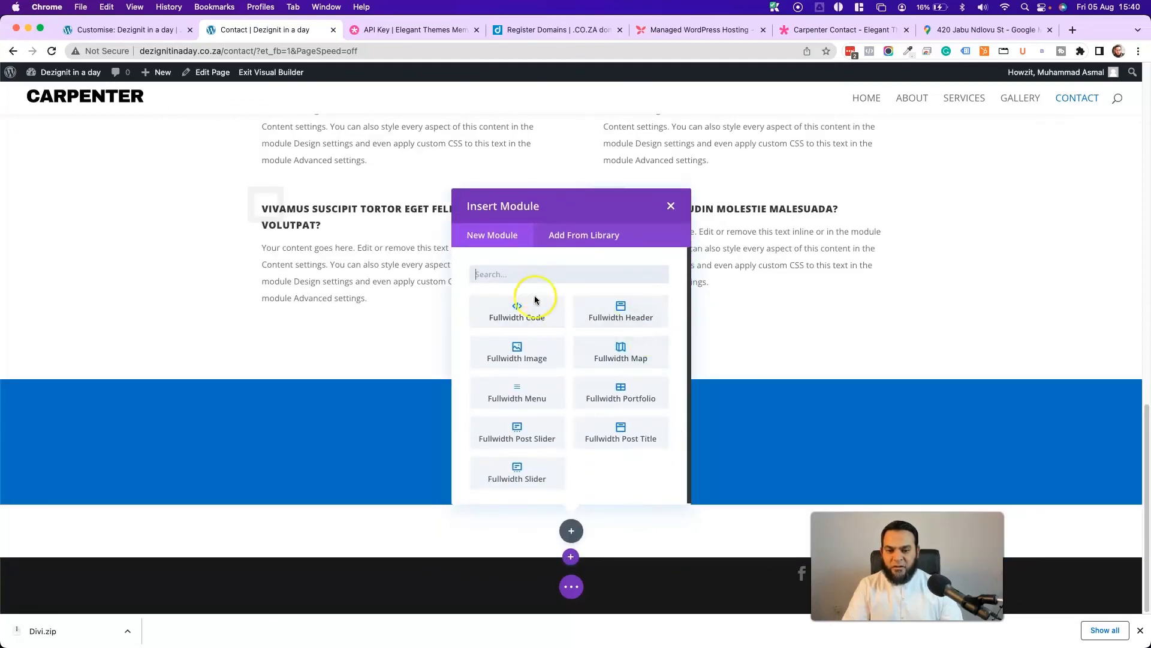
left_click(535, 299)
left_click(801, 244)
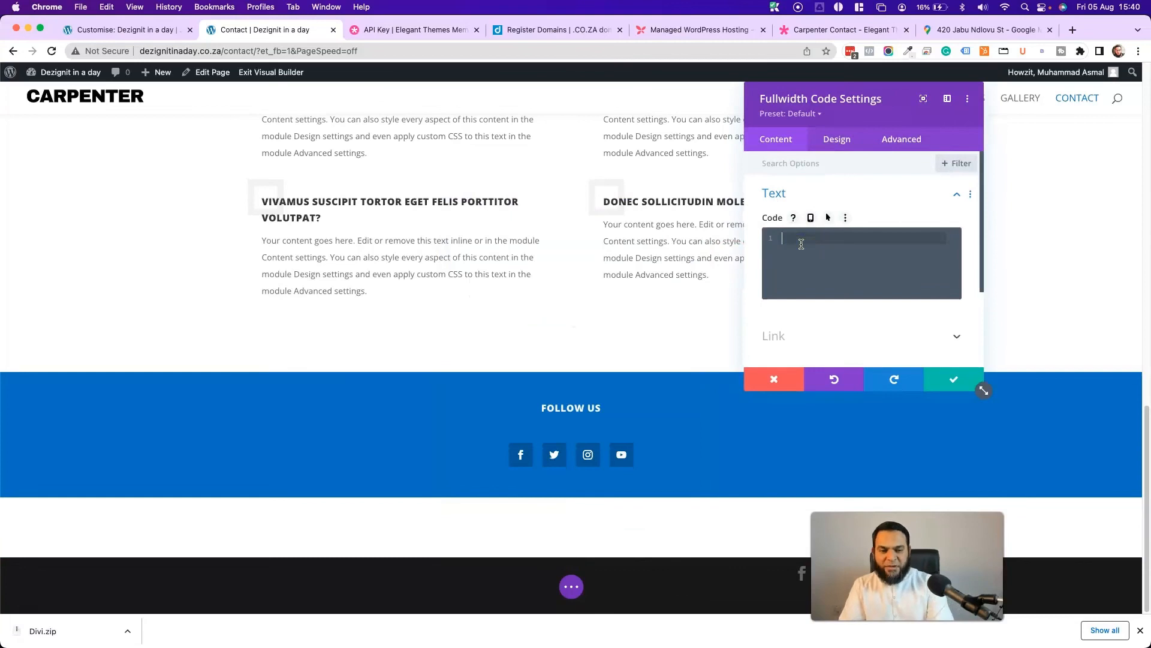
- Paste the map iframe into the Code module, change its width from 800 to 1920, and save
key("super+v")
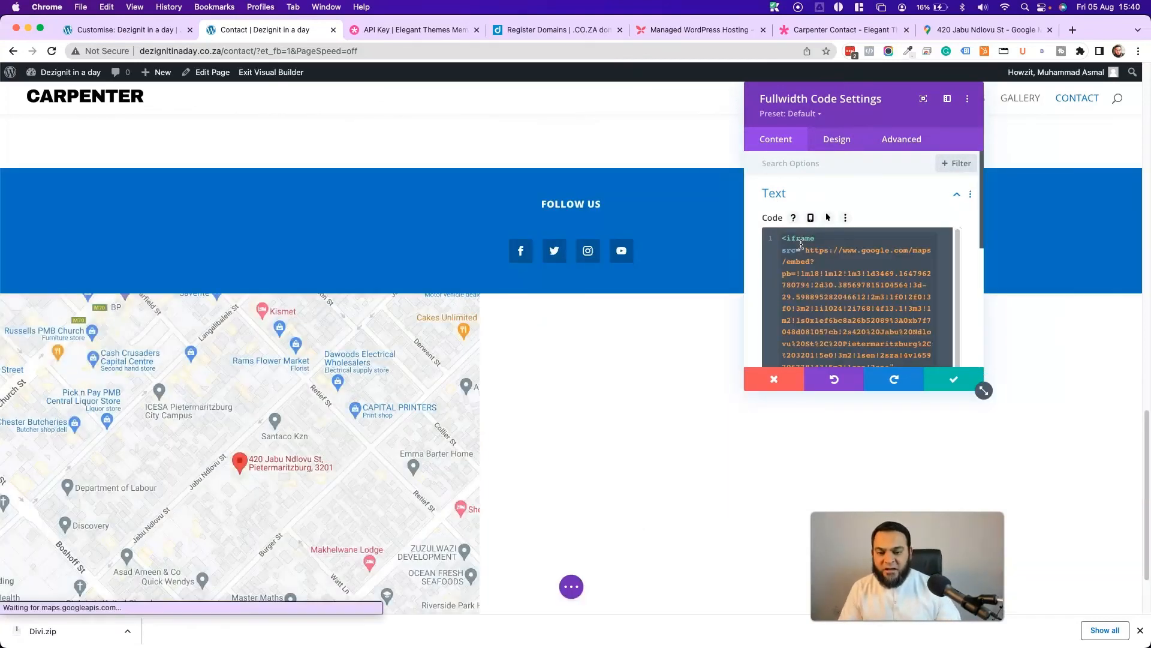
left_click(113, 344)
scroll(352, 381, "down", 3)
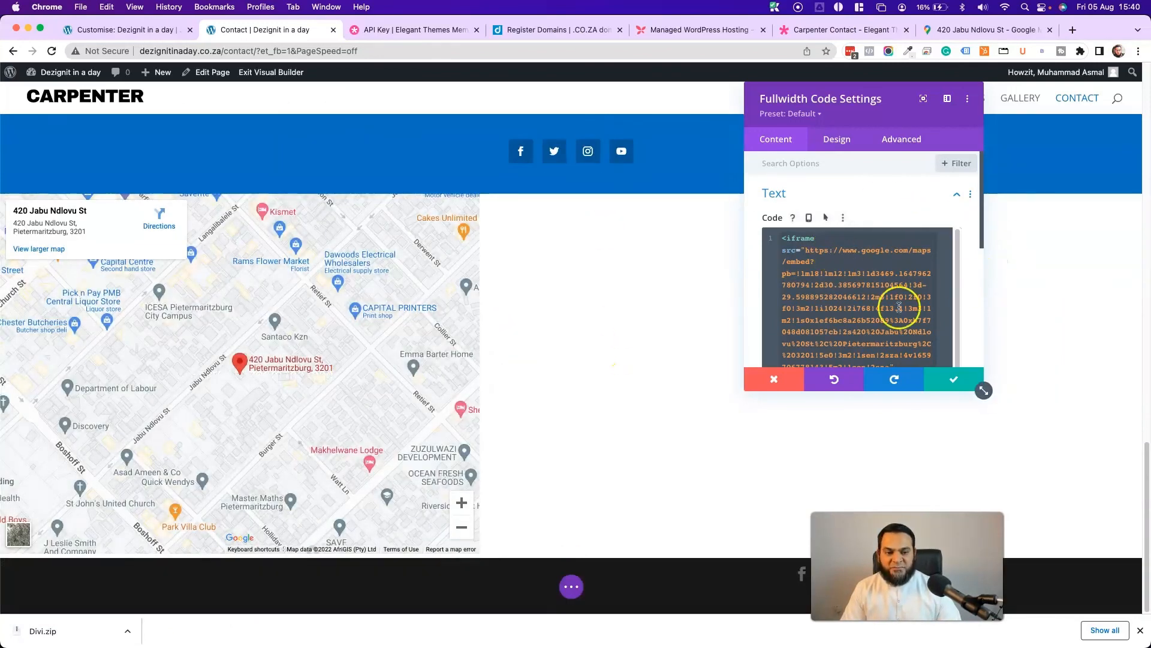
scroll(842, 294, "down", 2)
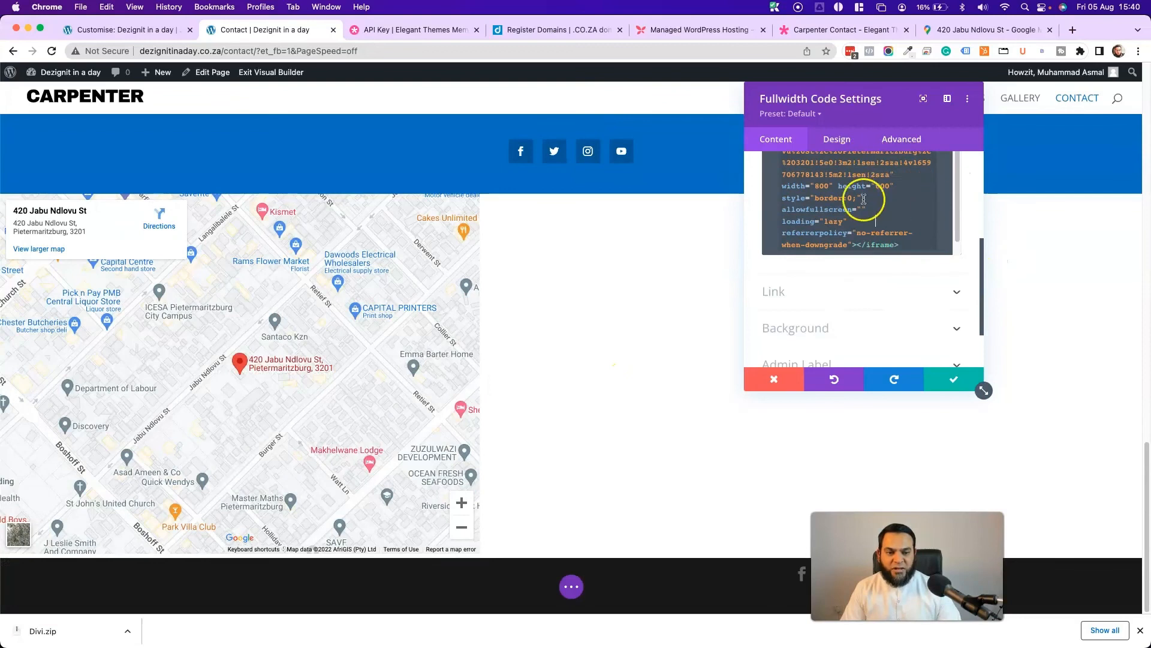
scroll(883, 179, "up", 1)
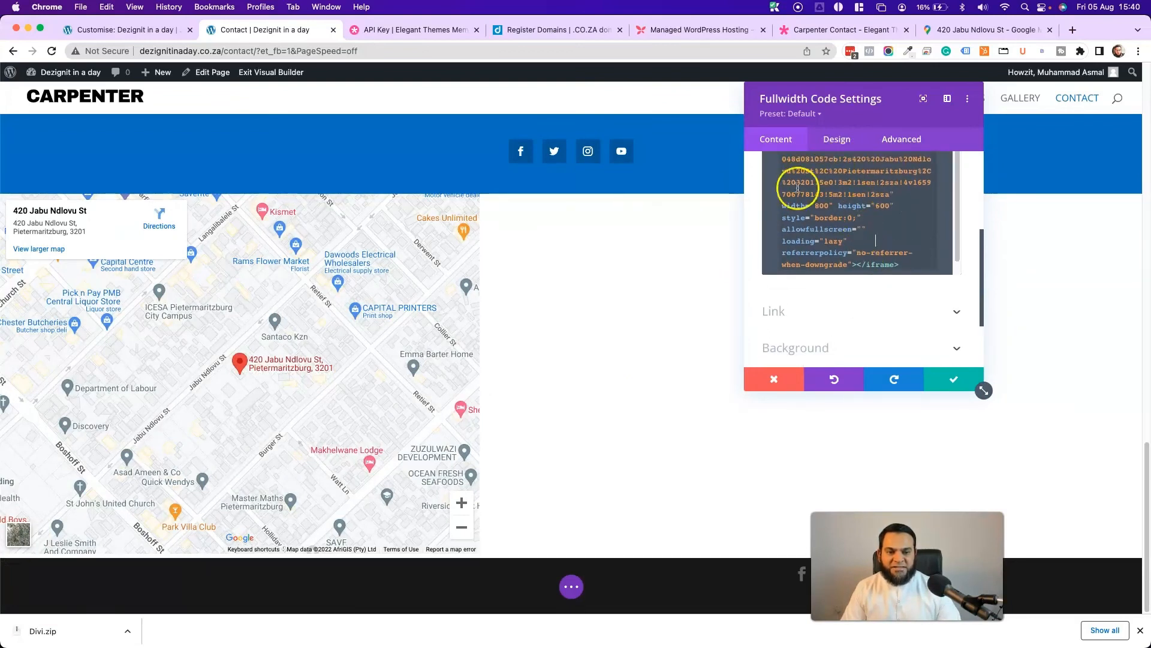
left_click(826, 206)
key("super+a")
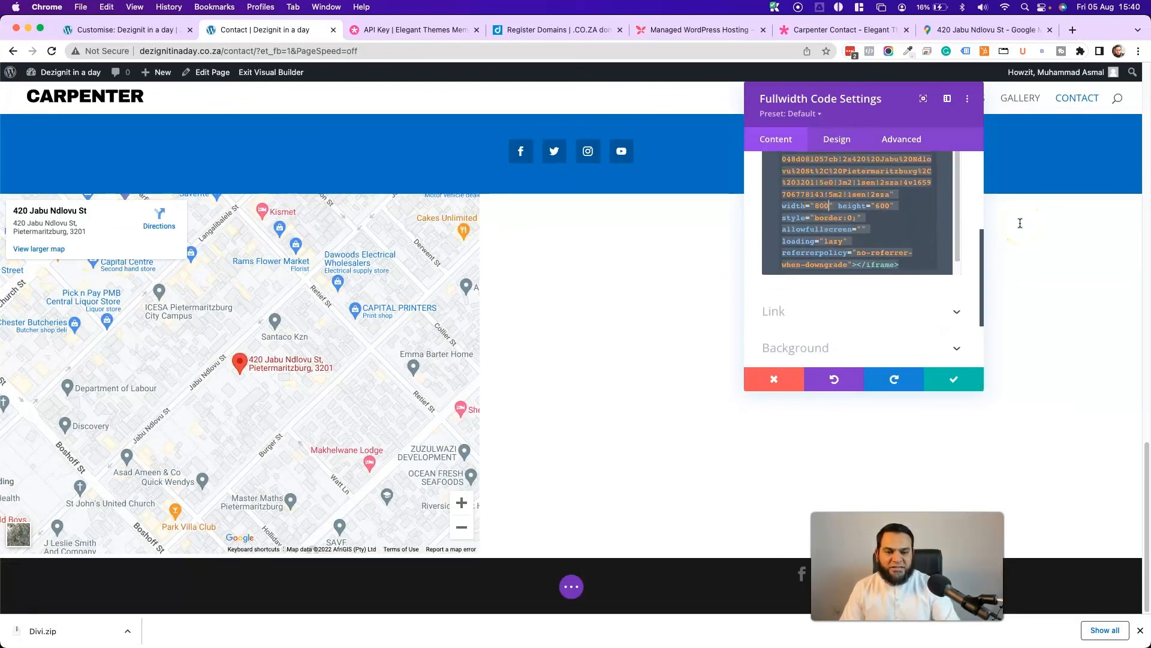
key("BackSpace")
key("BackSpace")
key("BackSpace")
type("192")
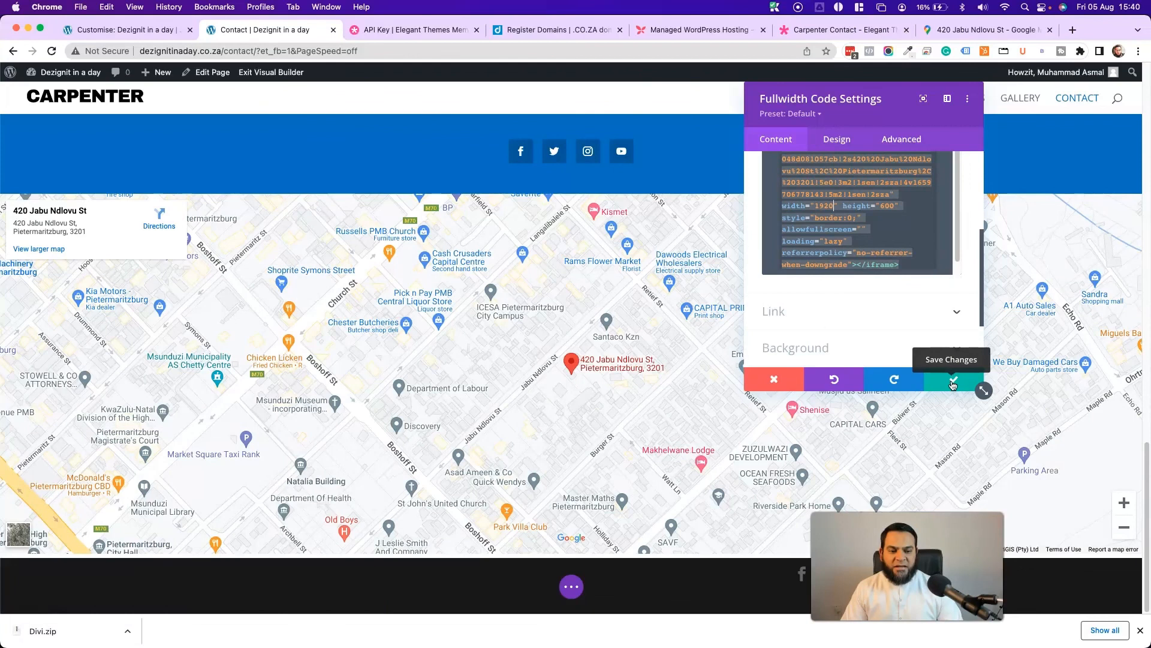
left_click(953, 384)
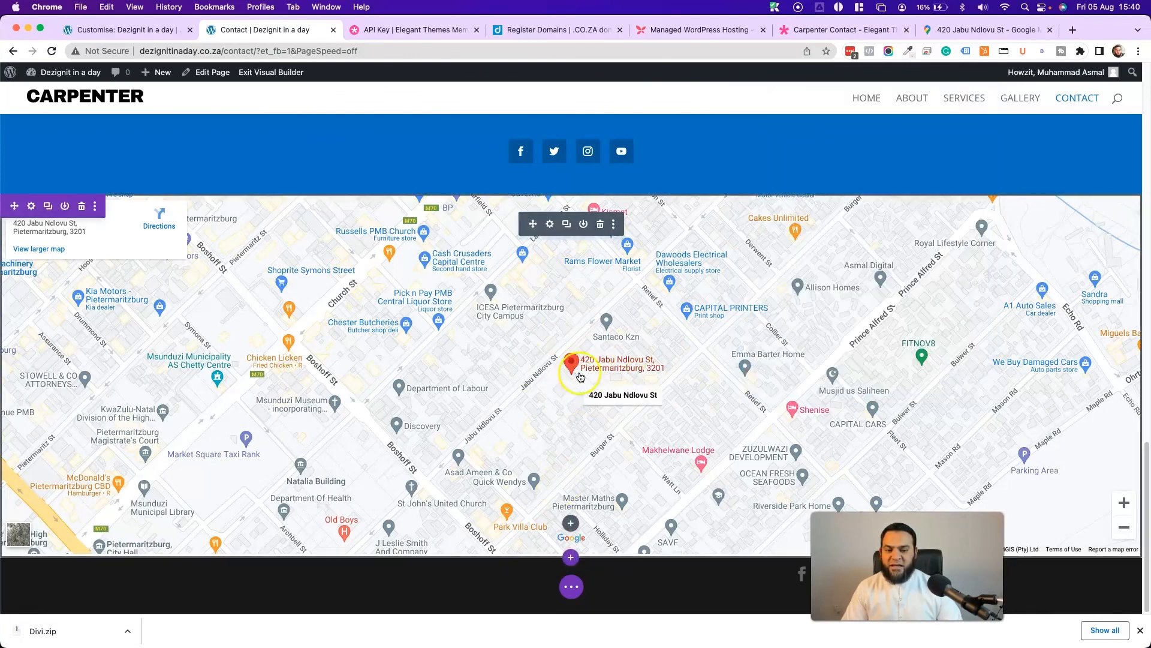
left_click(571, 587)
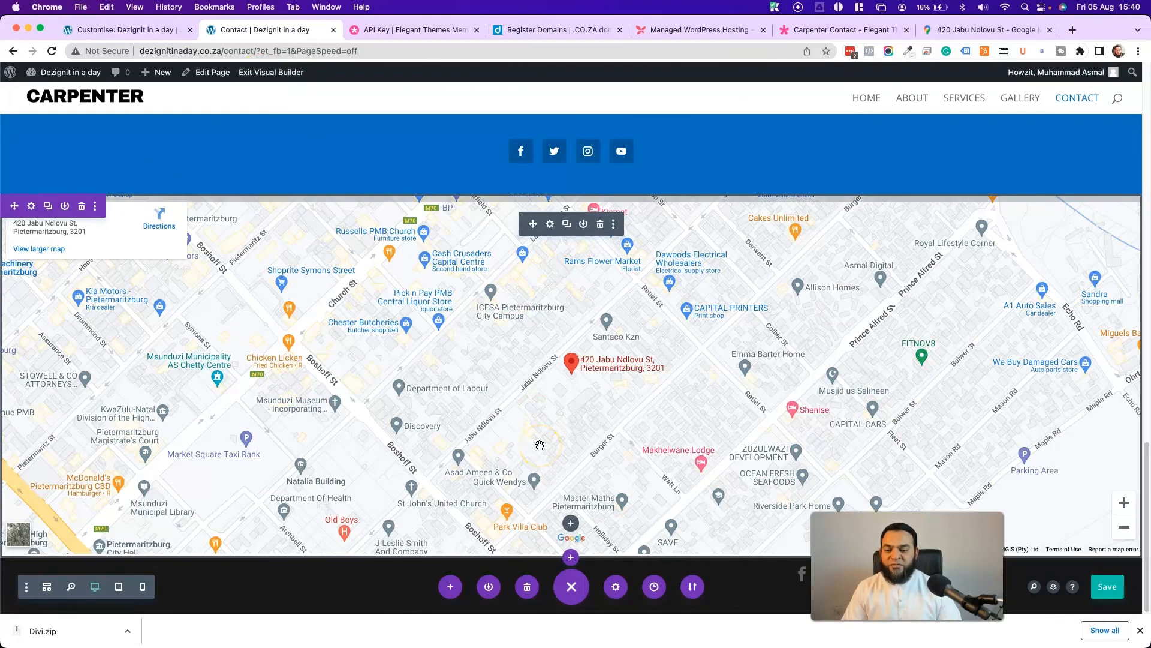
- Exit the Visual Builder and scroll the live Contact page to the map below the blue band
left_click(246, 81)
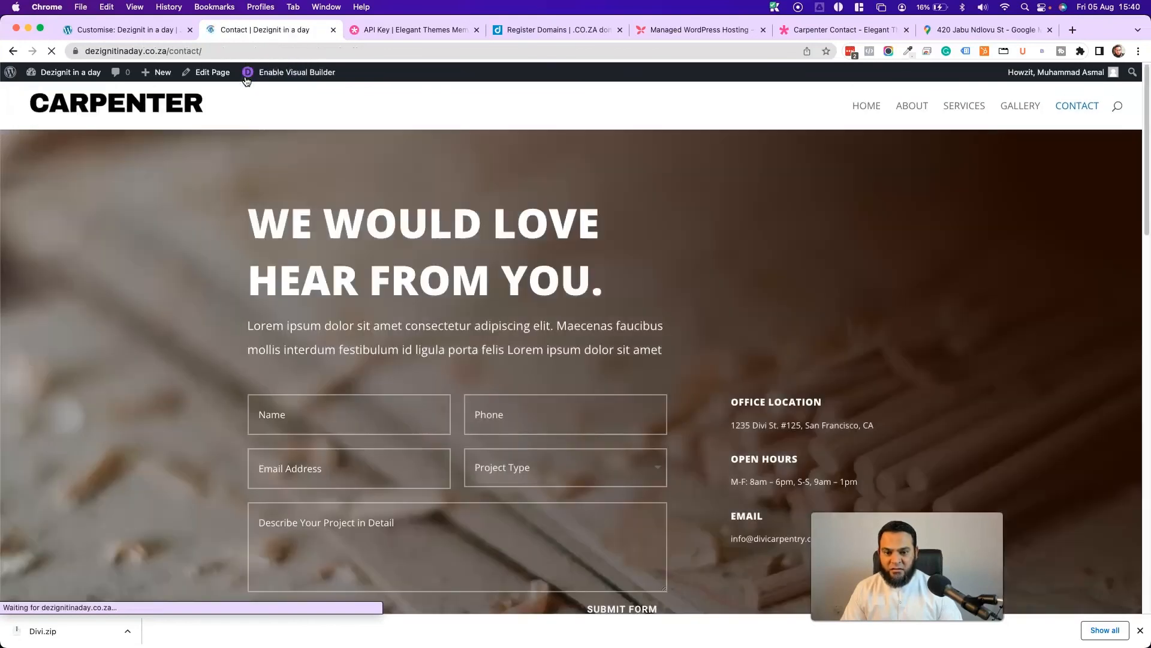
scroll(696, 350, "down", 15)
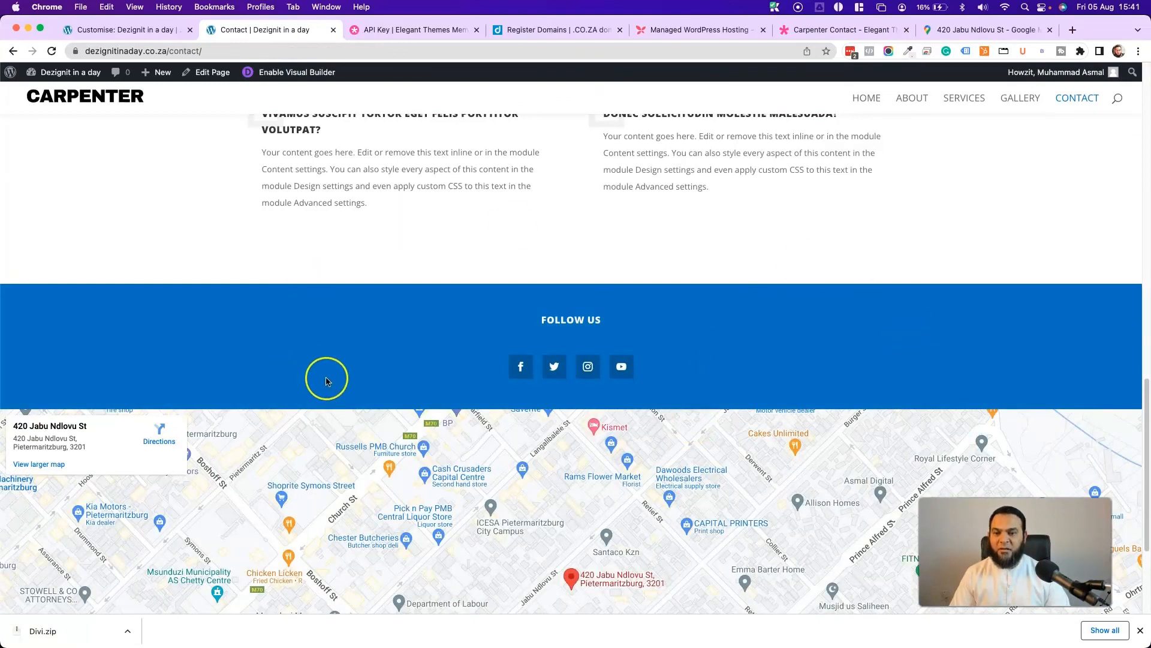
scroll(328, 381, "up", 2)
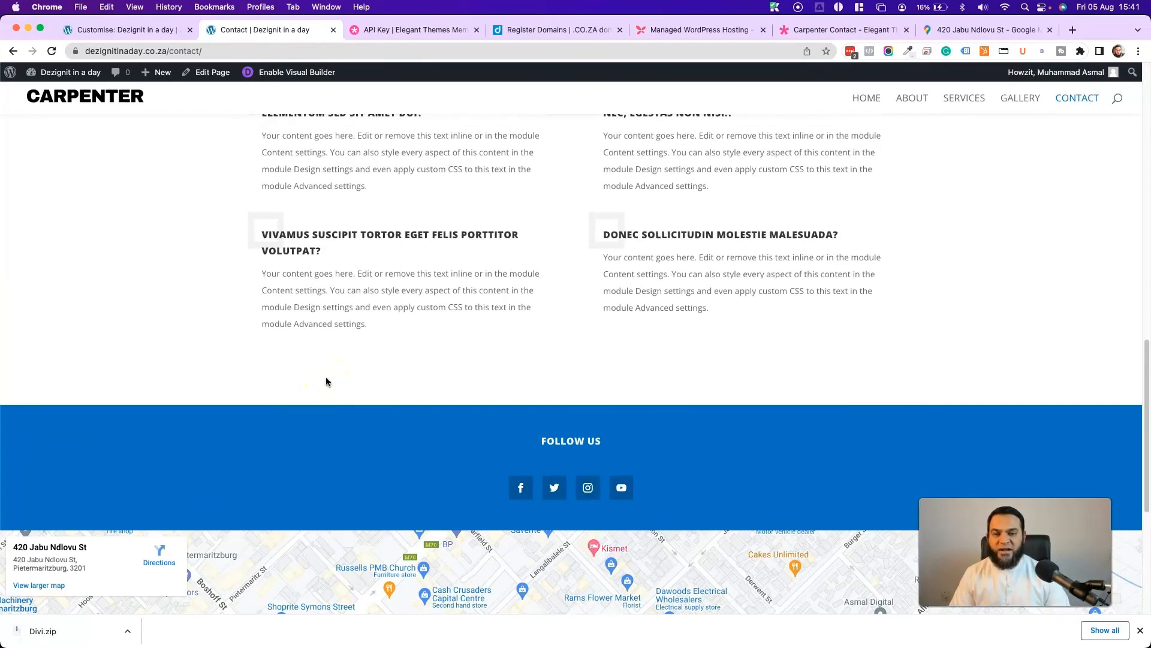